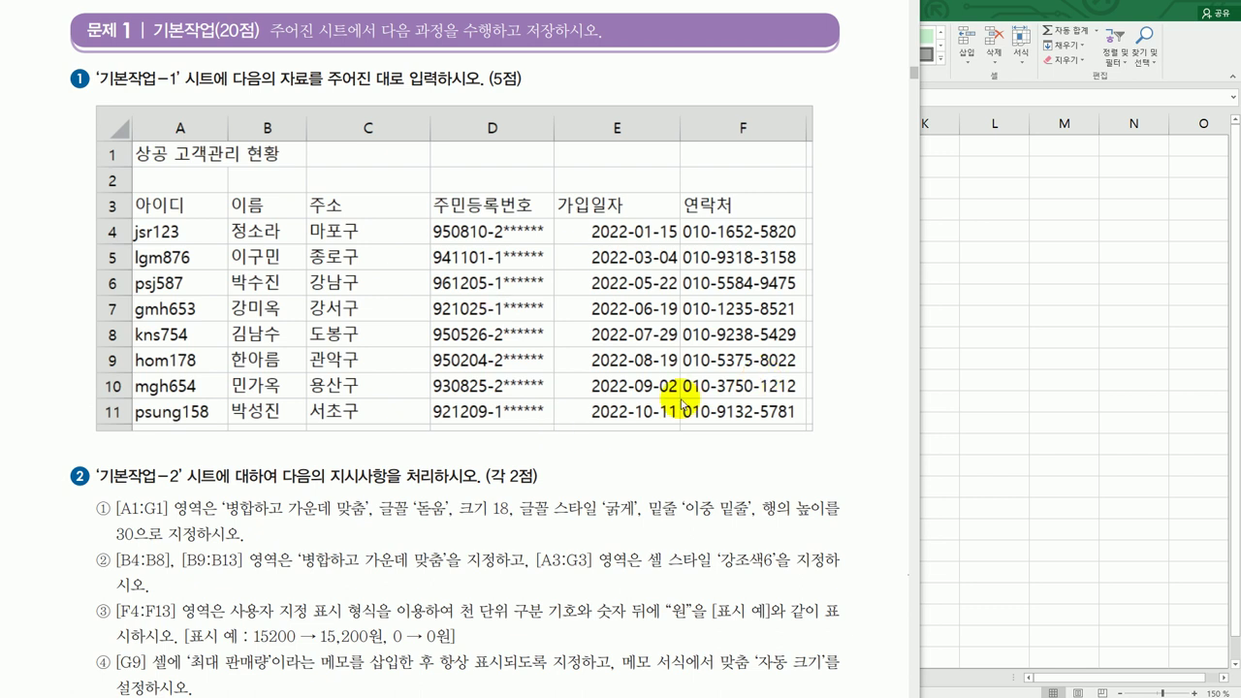
# Step: Review the exercise instructions for the '기본작업-2' sheet, open that sheet, and merge and center the title range A1:G1
pyautogui.scroll(-4, 682, 401)
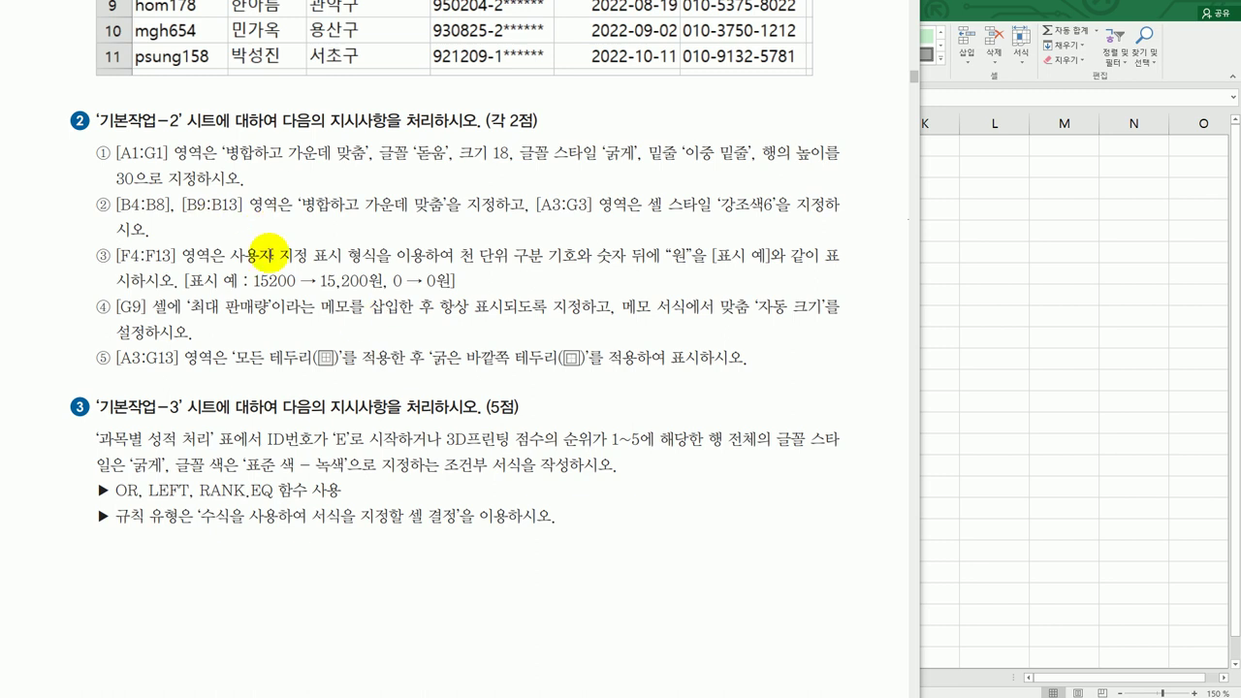
pyautogui.click(996, 470)
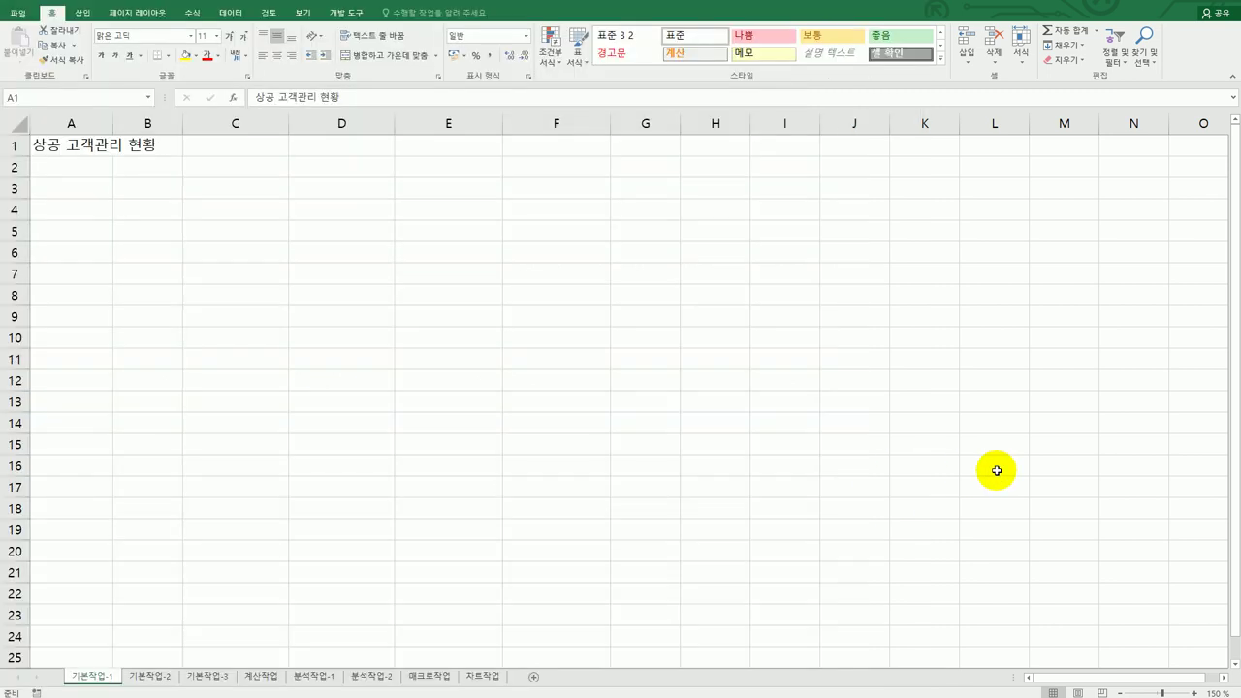
pyautogui.click(142, 676)
pyautogui.moveTo(64, 146); pyautogui.dragTo(568, 152)
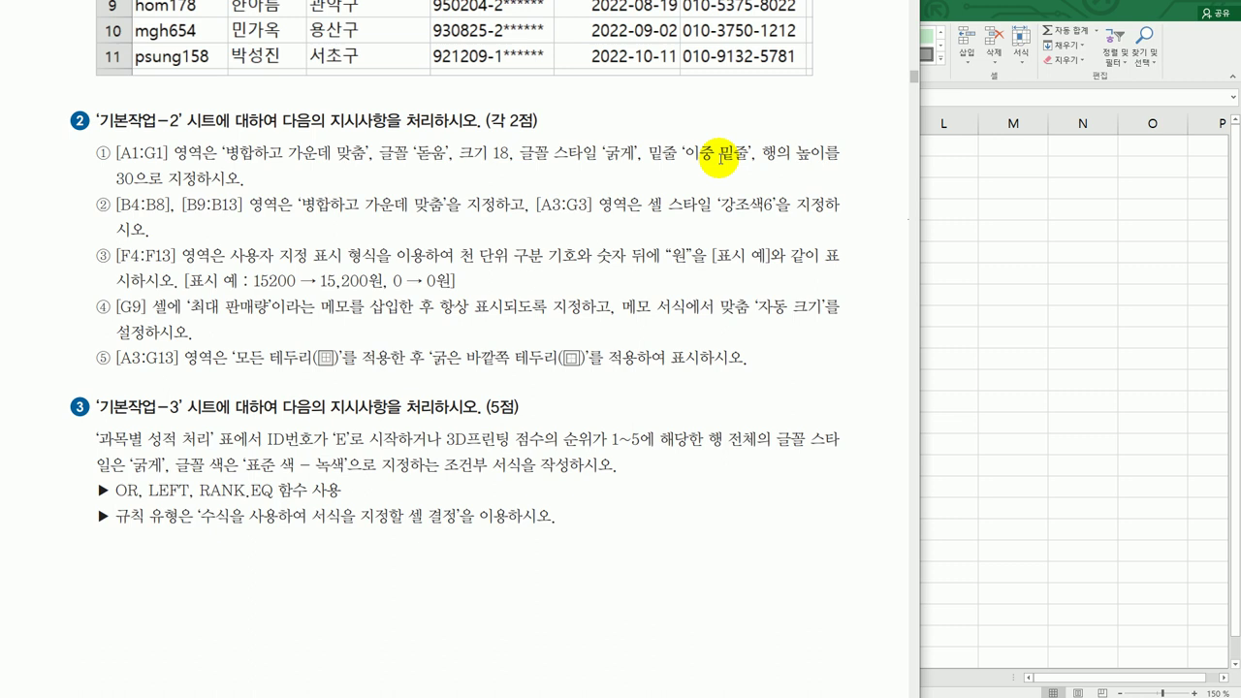
pyautogui.click(1033, 300)
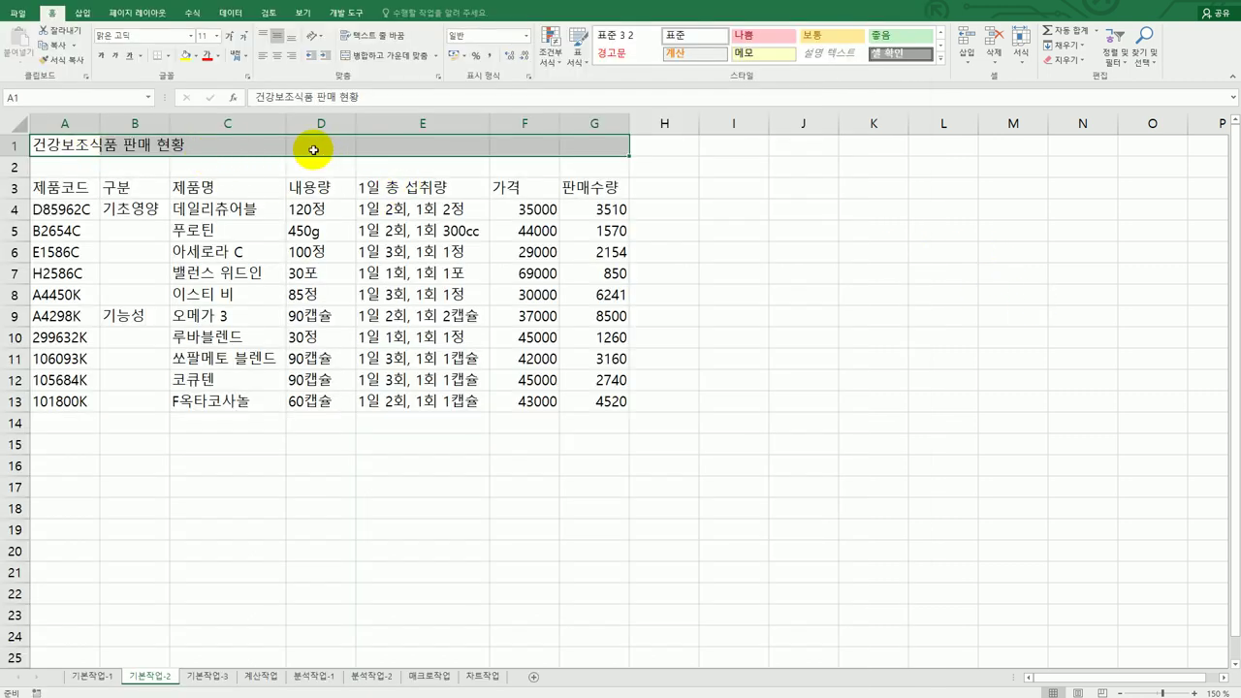
pyautogui.click(374, 62)
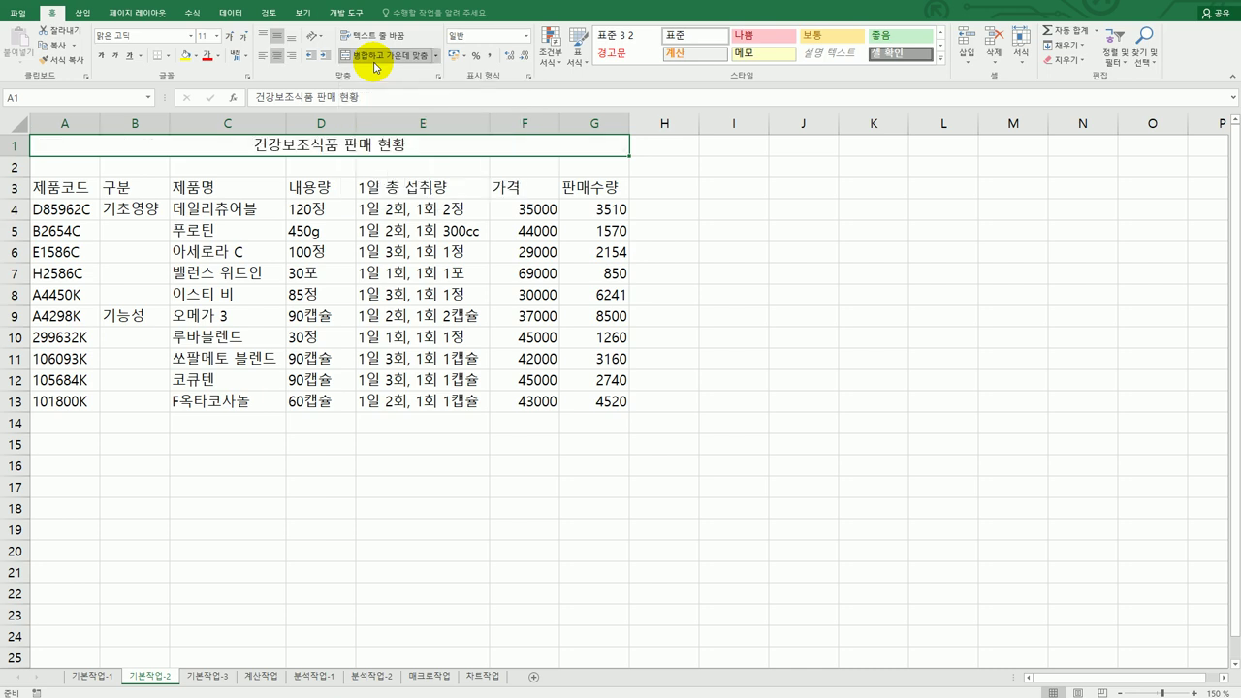
# Step: Format the merged title in A1 with the 돋움 font, size 18, bold and double underline
pyautogui.click(190, 37)
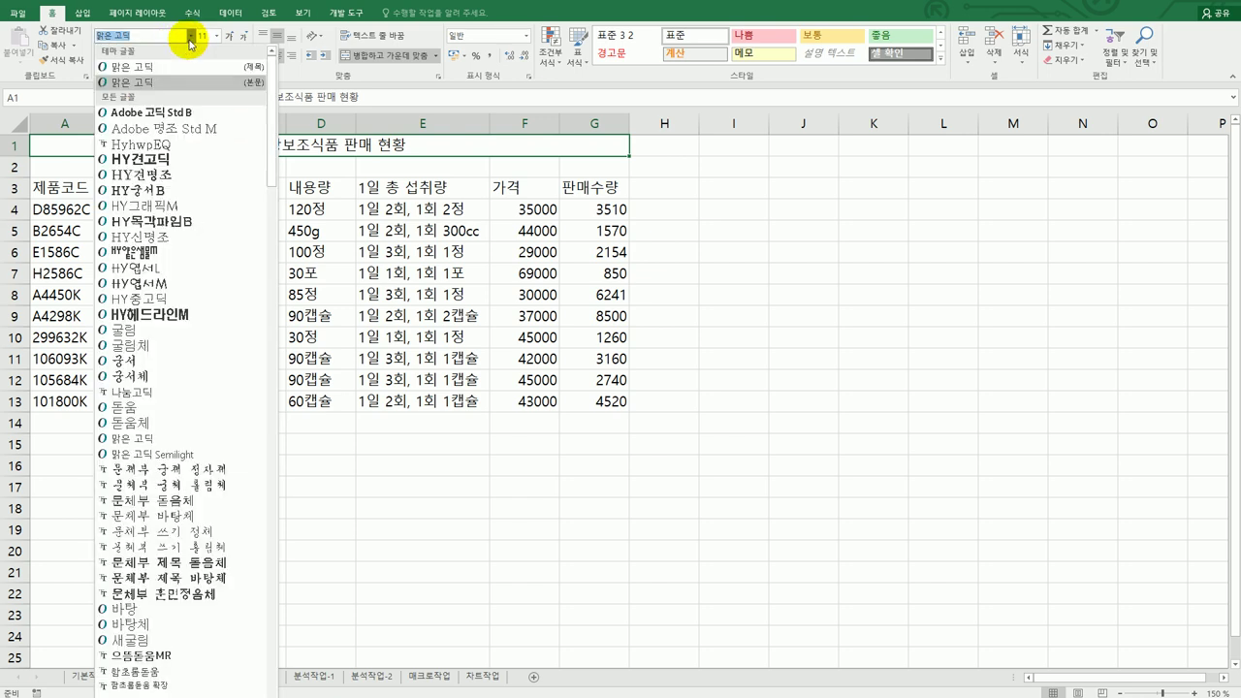
pyautogui.click(178, 408)
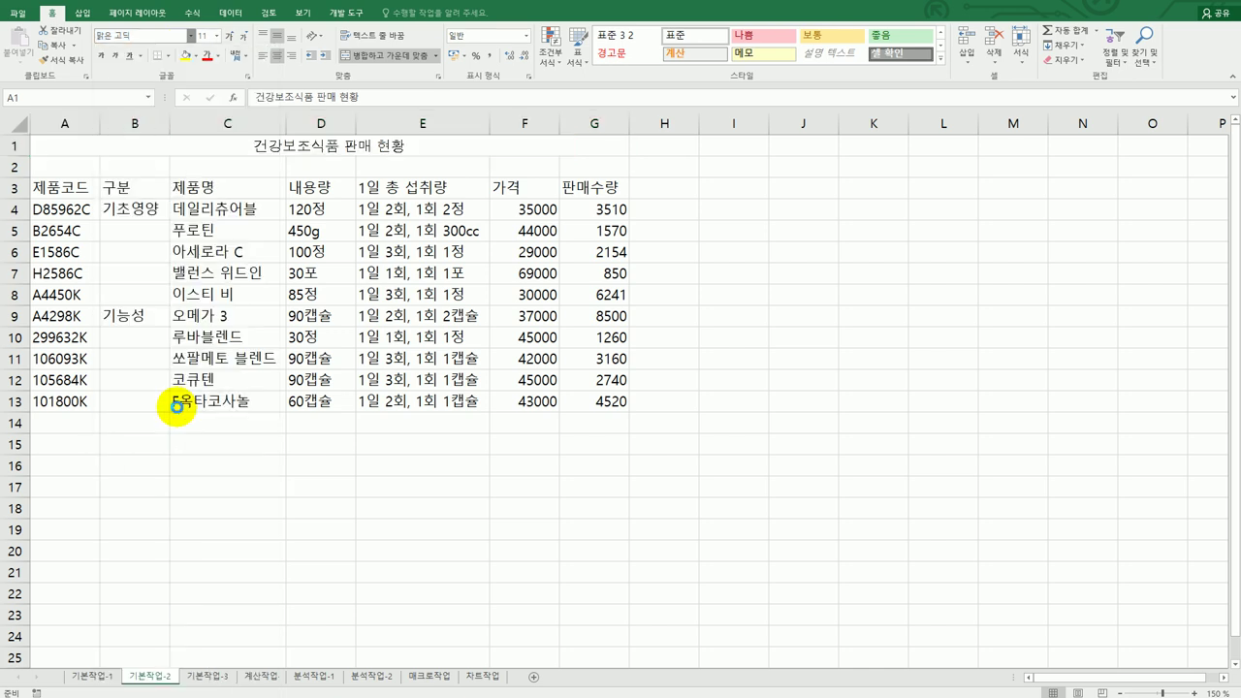
pyautogui.click(217, 36)
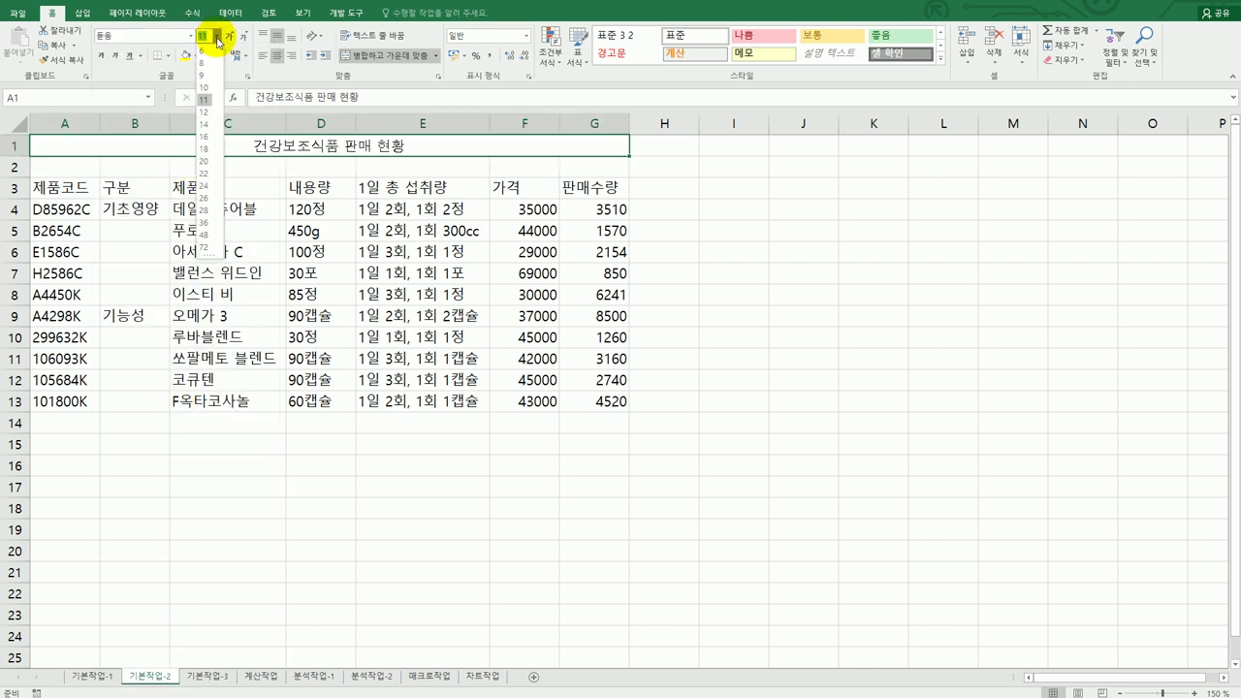
pyautogui.click(210, 149)
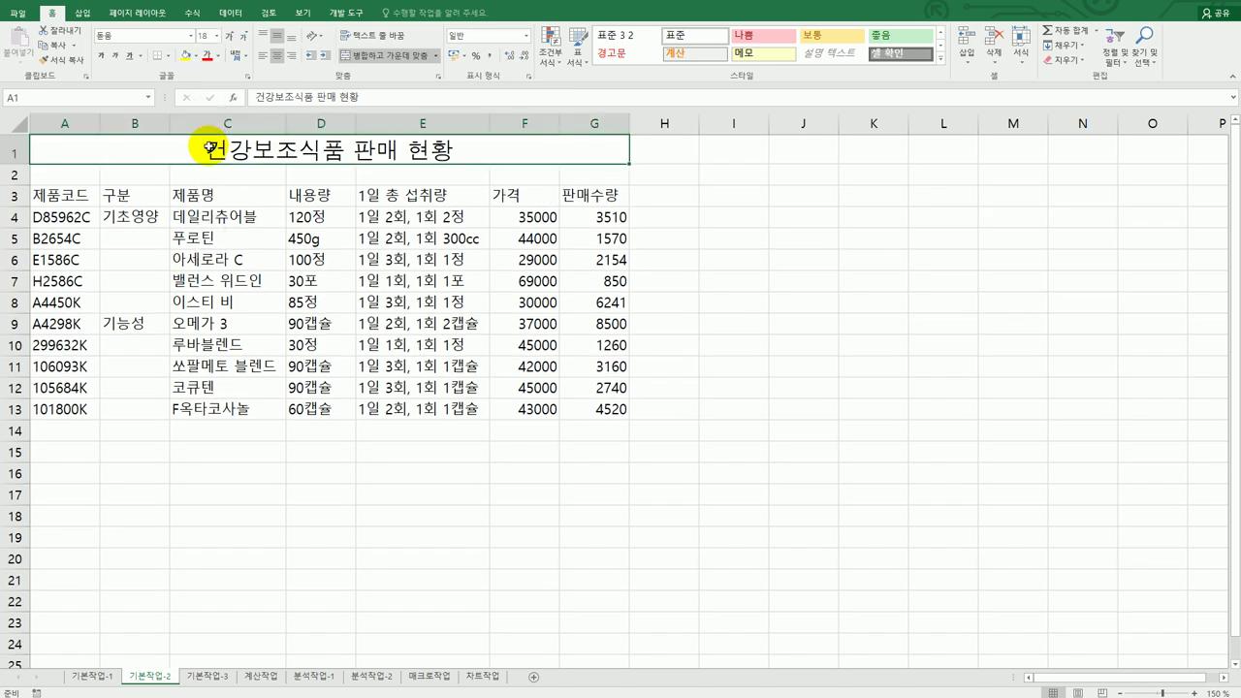
pyautogui.click(102, 55)
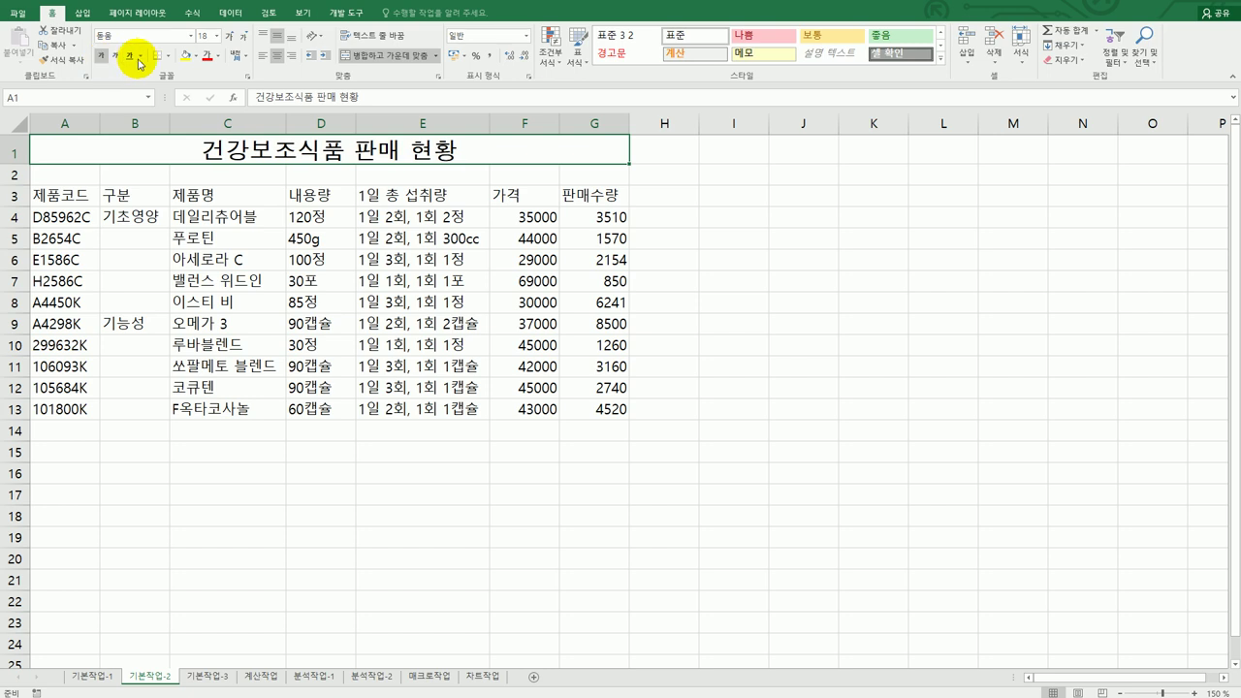
pyautogui.click(134, 56)
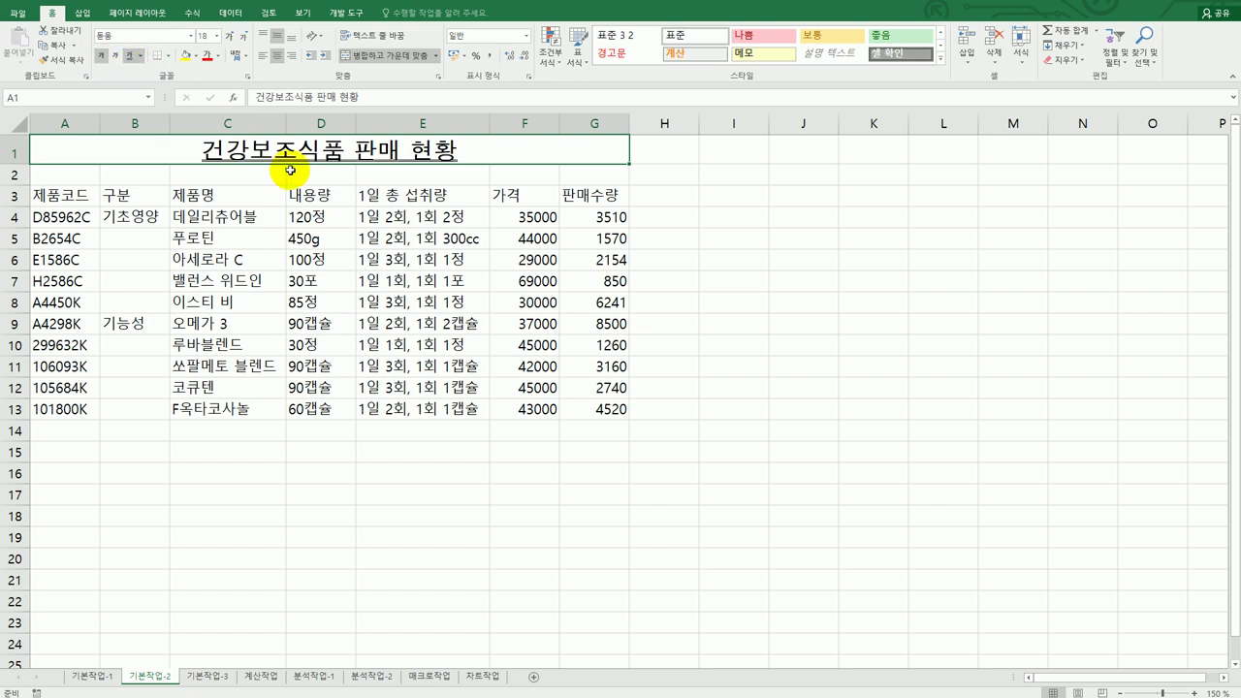
# Step: Set the height of row 1 to 30
pyautogui.click(11, 152)
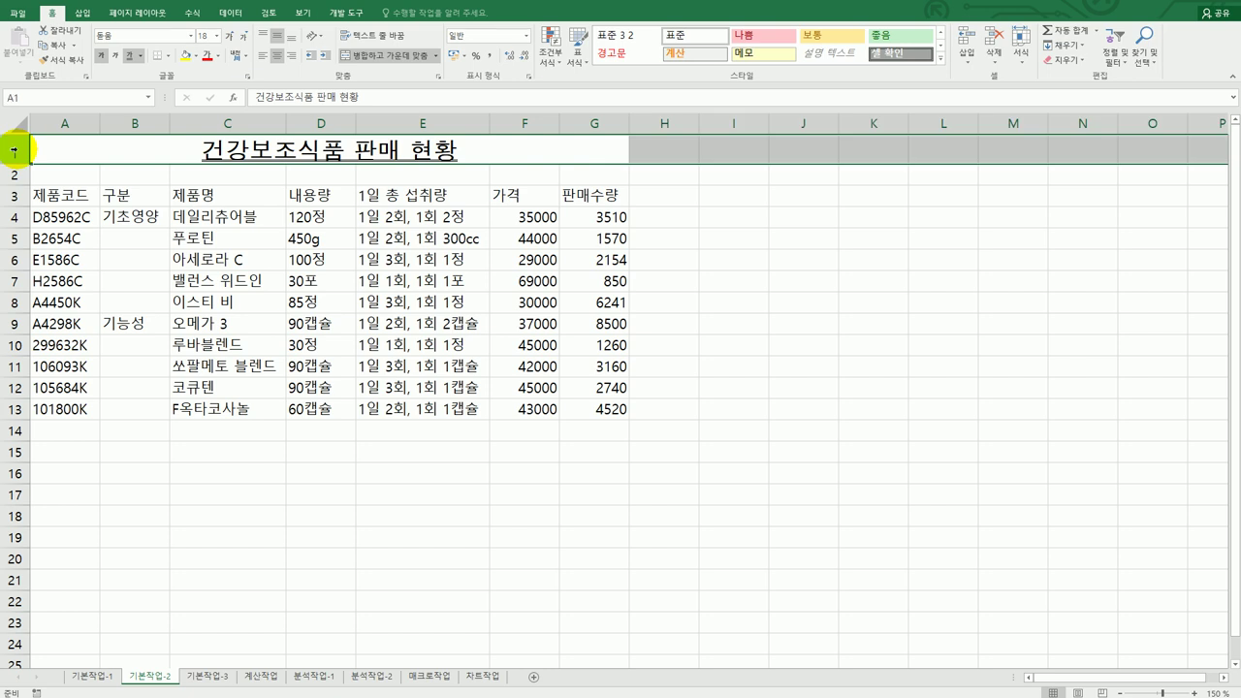
pyautogui.rightClick(14, 151)
pyautogui.click(85, 302)
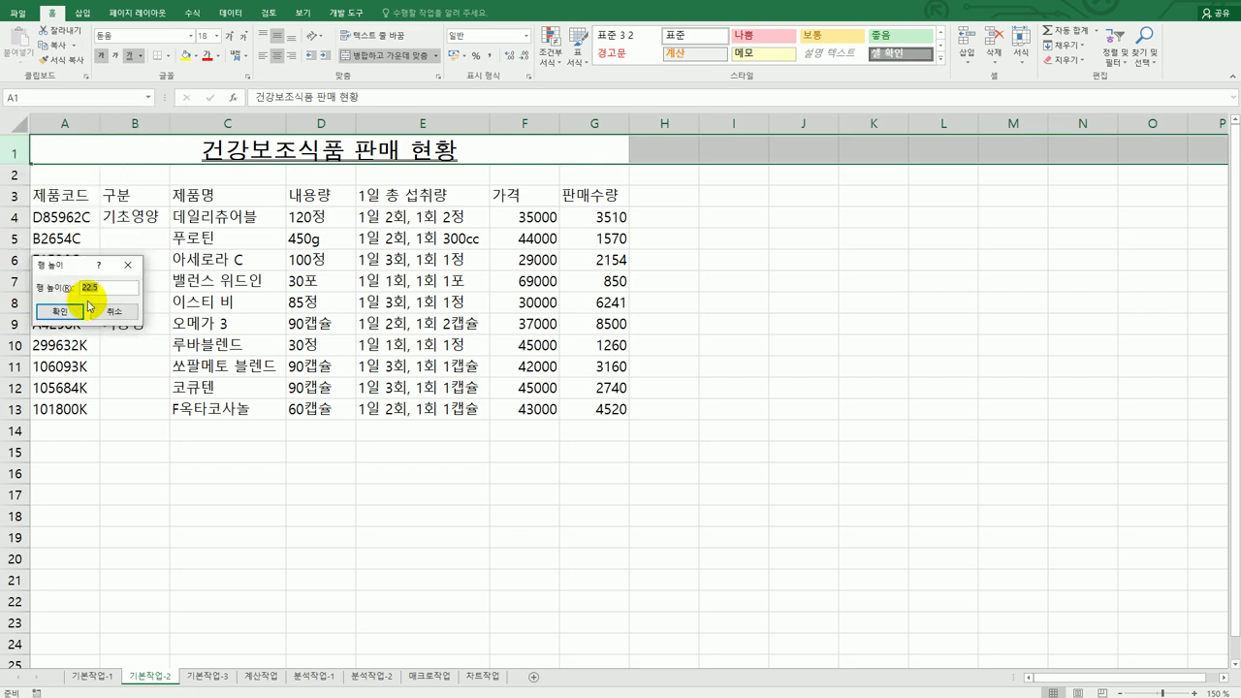
pyautogui.write('30')
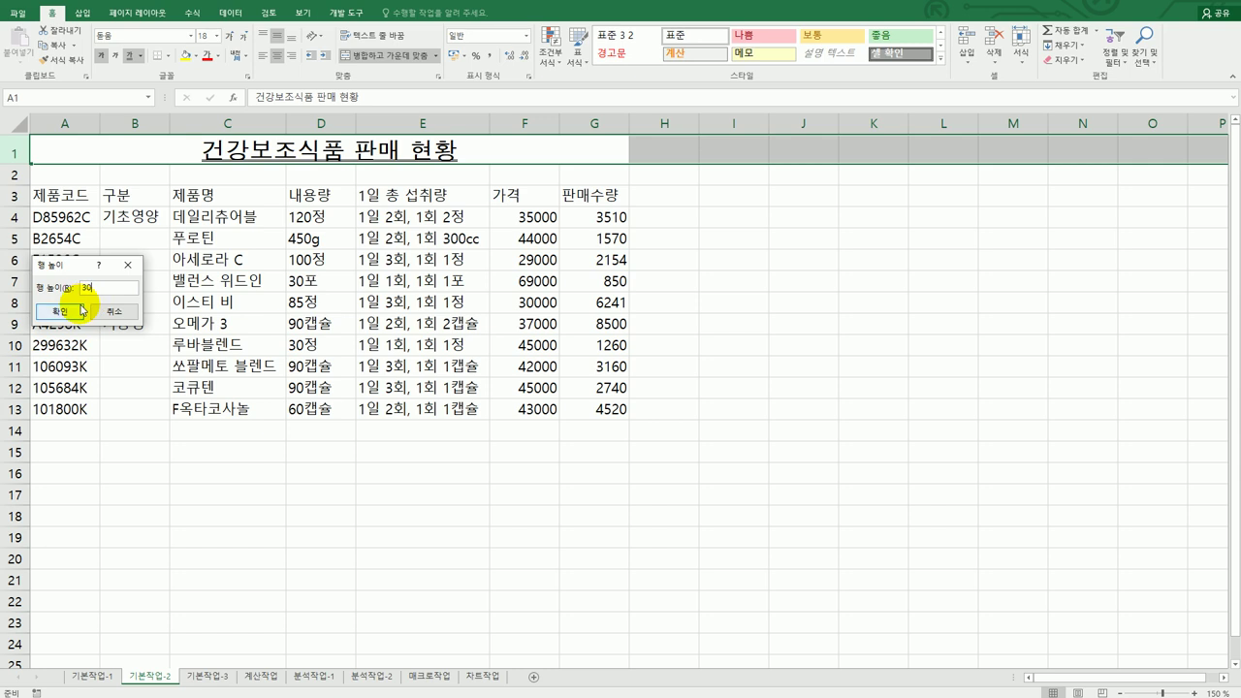
pyautogui.click(76, 311)
pyautogui.click(712, 531)
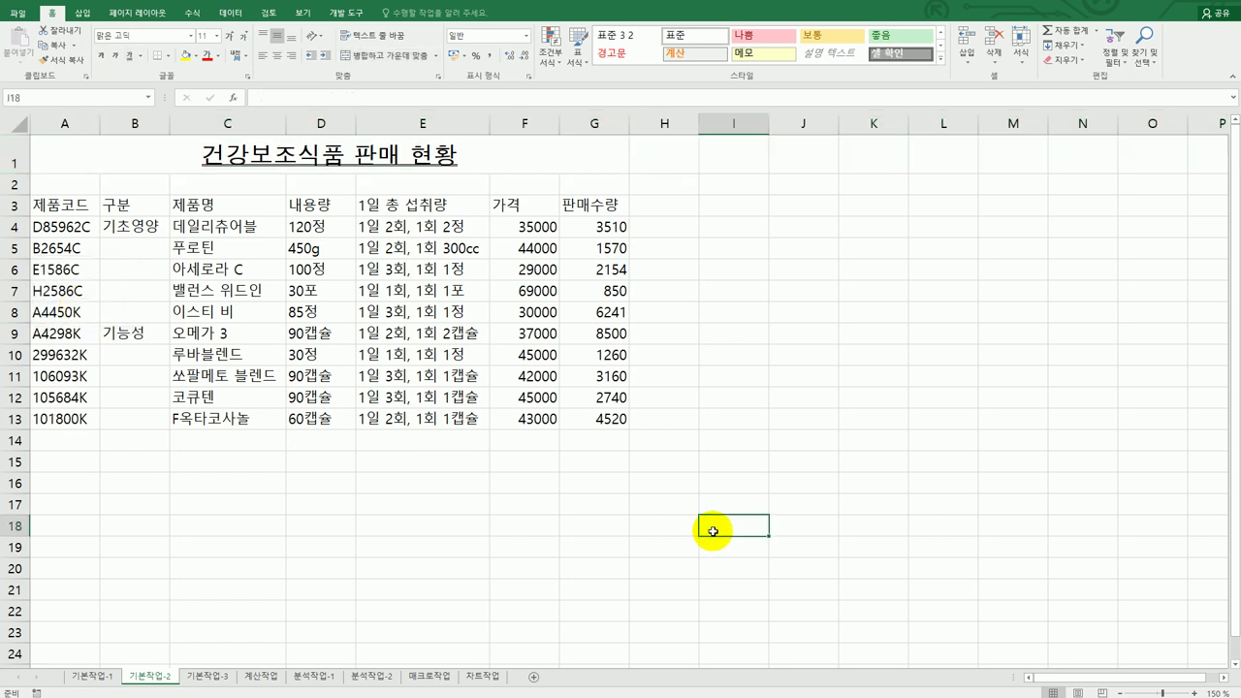
# Step: Merge and center the ranges B4:B8 and B9:B13 in the 구분 column
pyautogui.hotkey('alt', 'Tab')
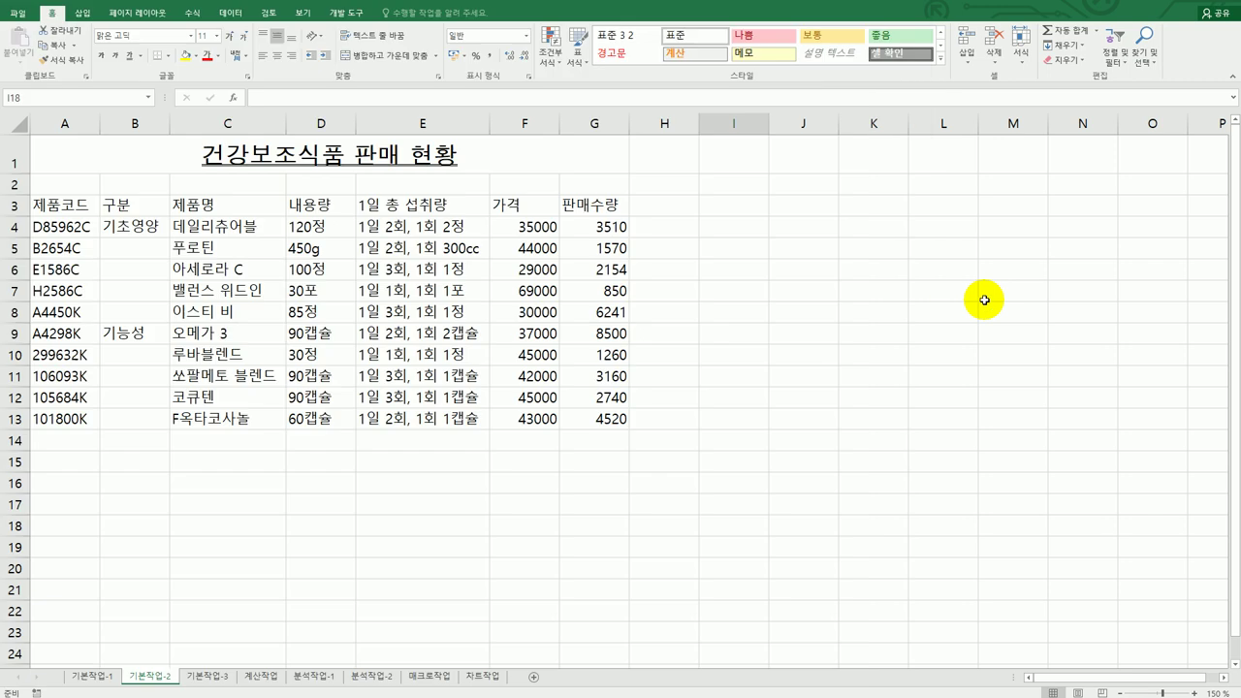
pyautogui.moveTo(142, 226); pyautogui.dragTo(145, 311)
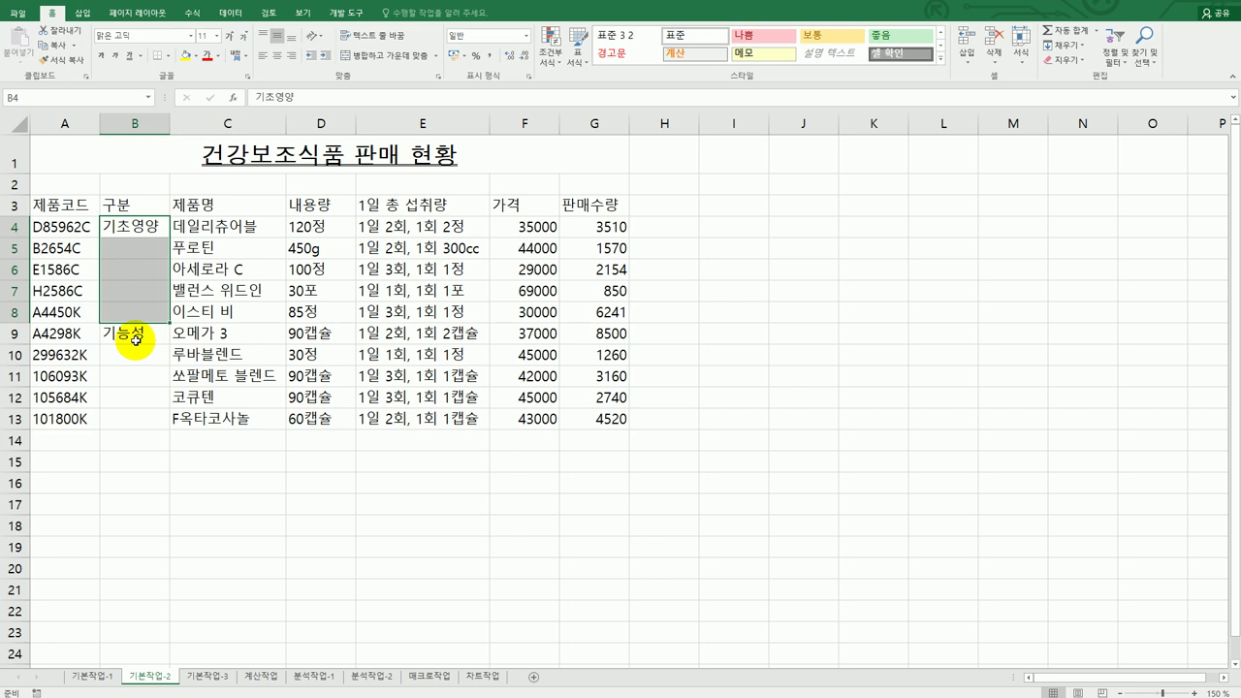
pyautogui.moveTo(134, 339); pyautogui.dragTo(133, 415)
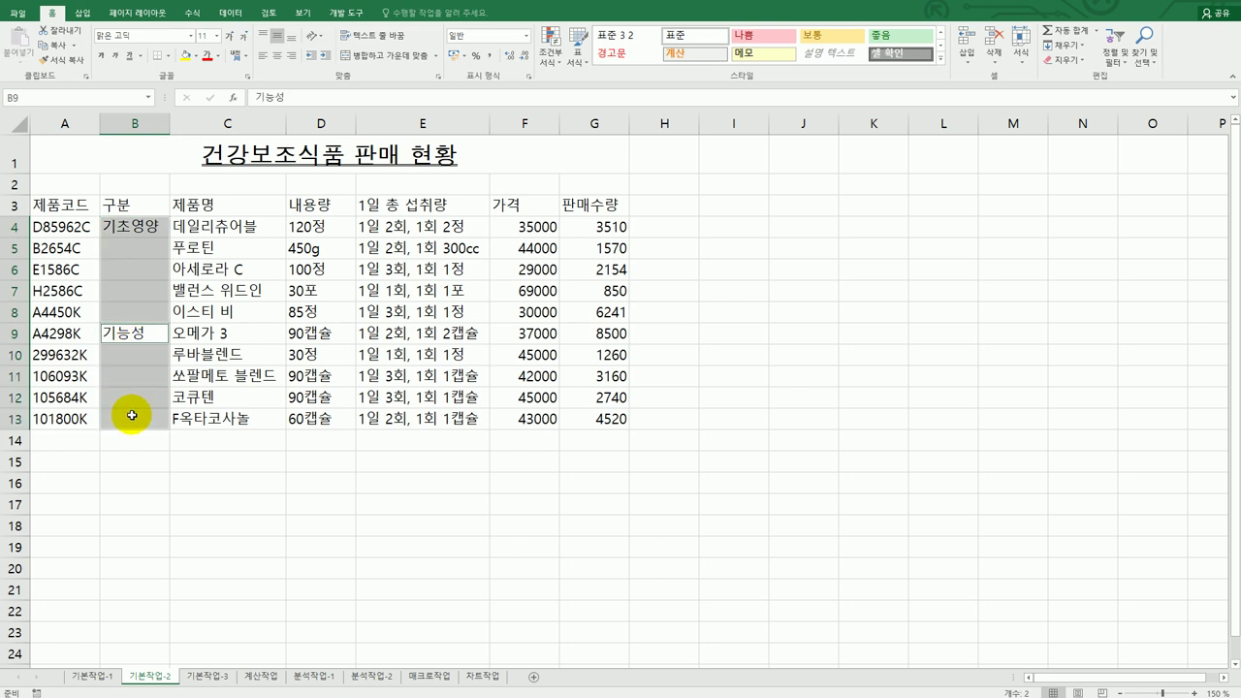
pyautogui.click(378, 65)
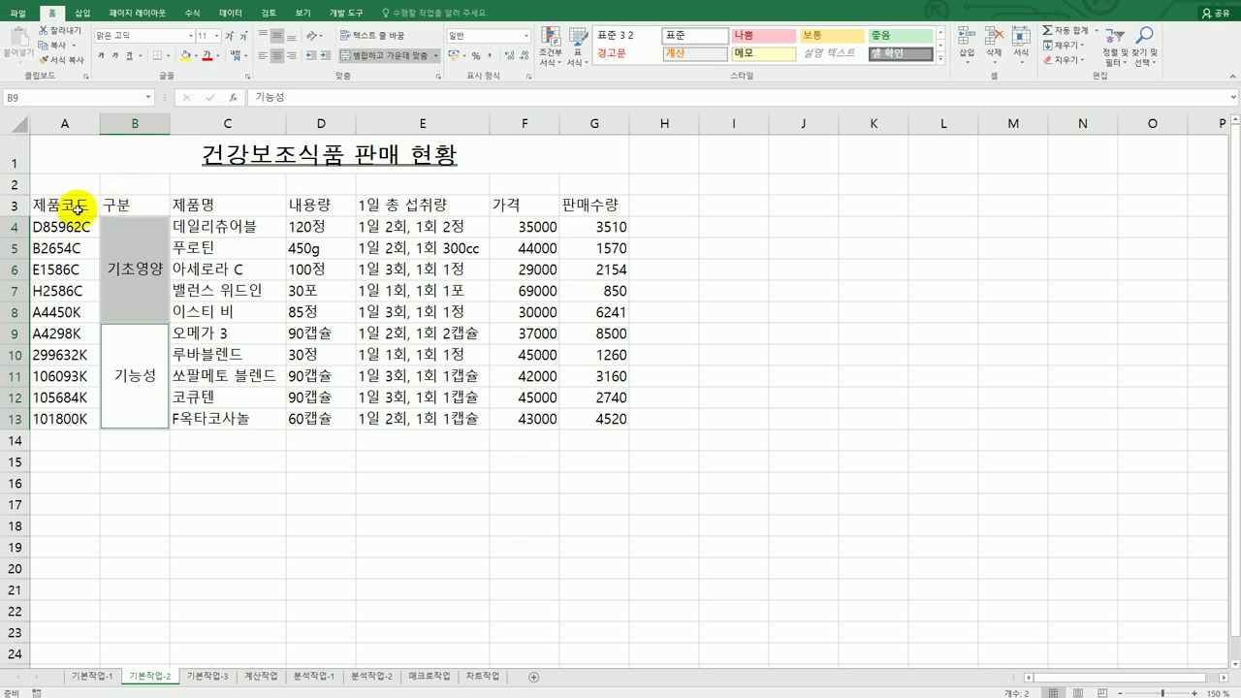
# Step: Apply the cell style 강조색6 to the header range A3:G3
pyautogui.moveTo(77, 204); pyautogui.dragTo(574, 208)
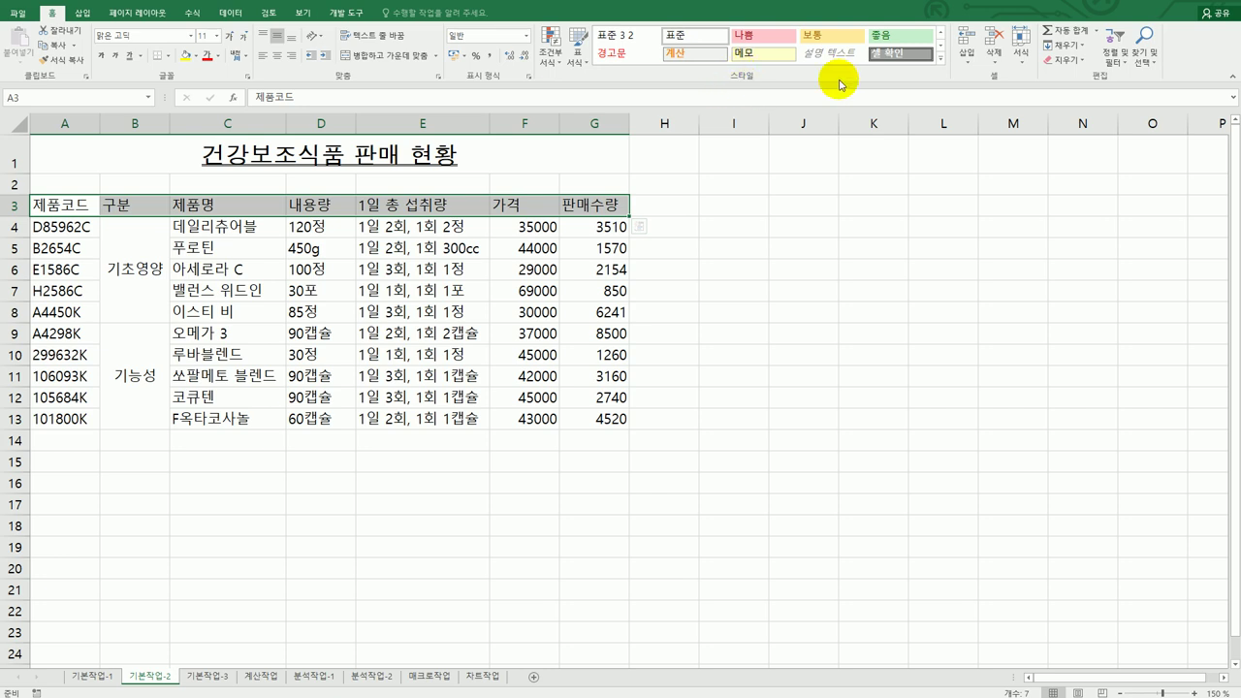
pyautogui.click(939, 62)
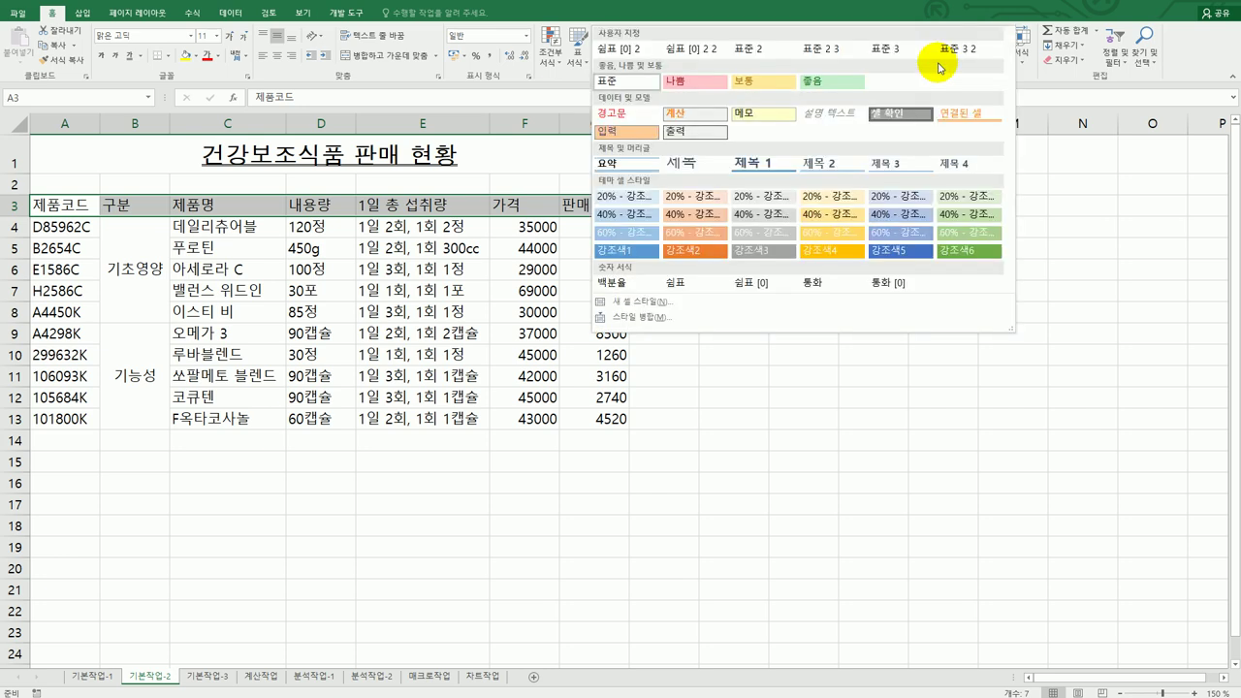
pyautogui.click(966, 254)
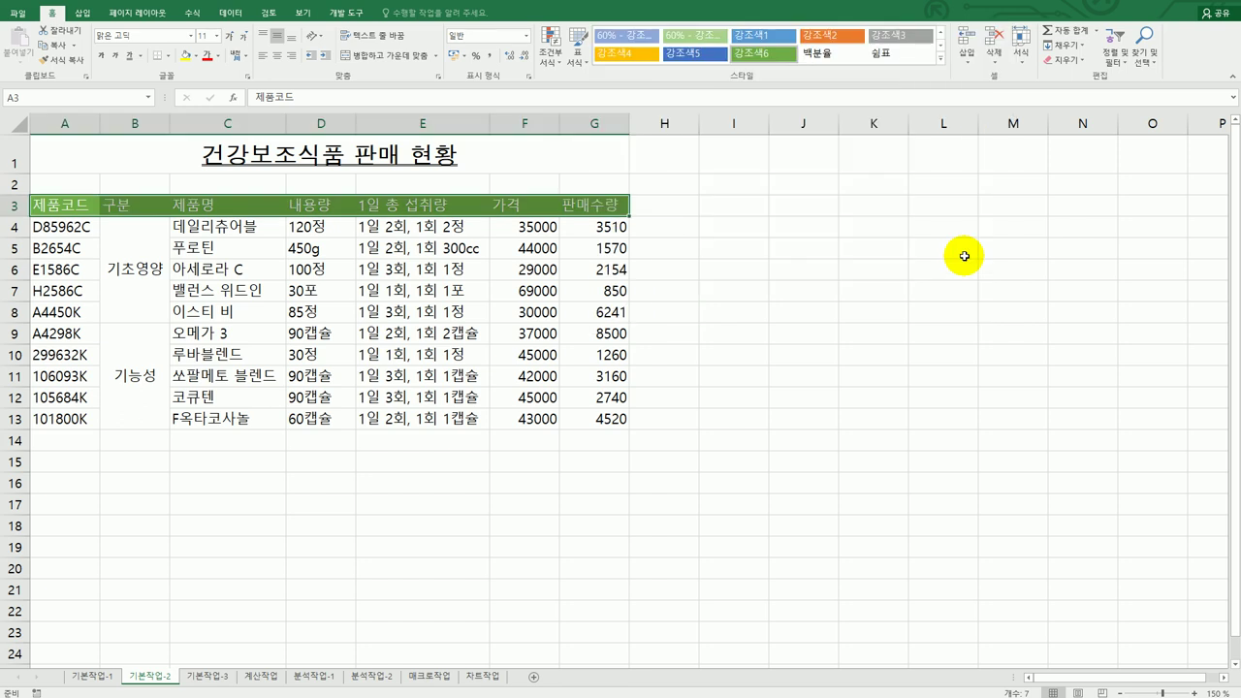
pyautogui.click(952, 321)
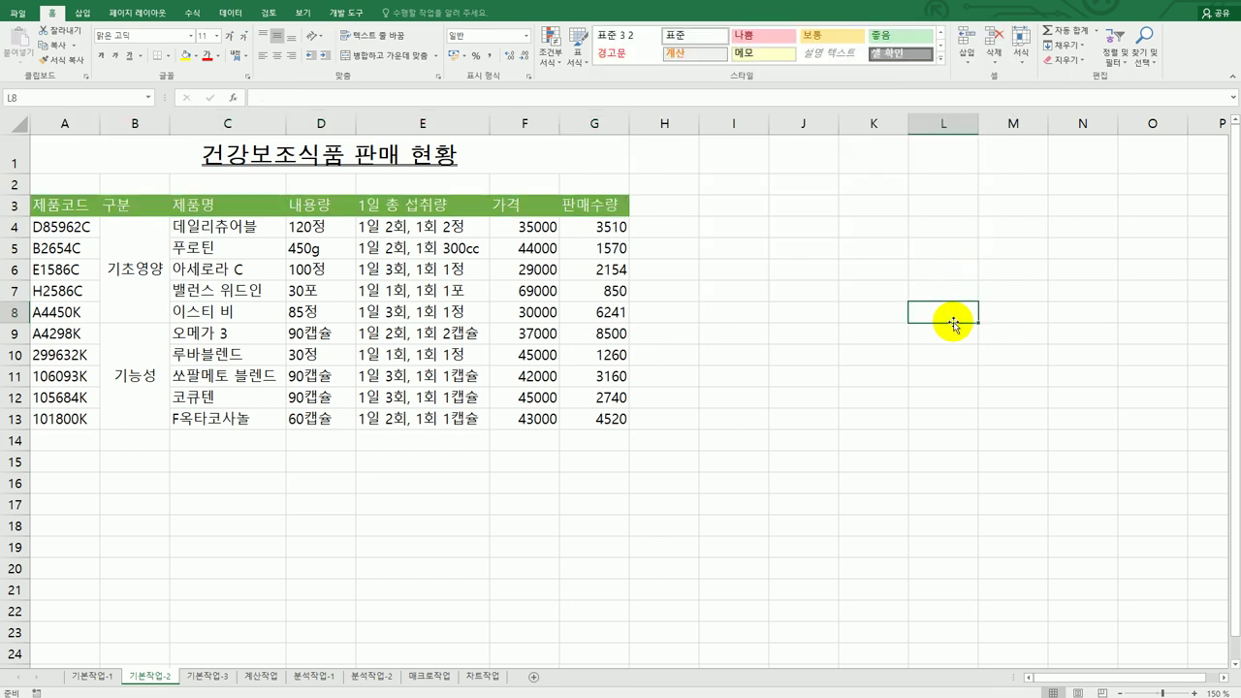
# Step: Apply the custom number format #,##0원 to the prices in F4:F13
pyautogui.hotkey('alt', 'Tab')
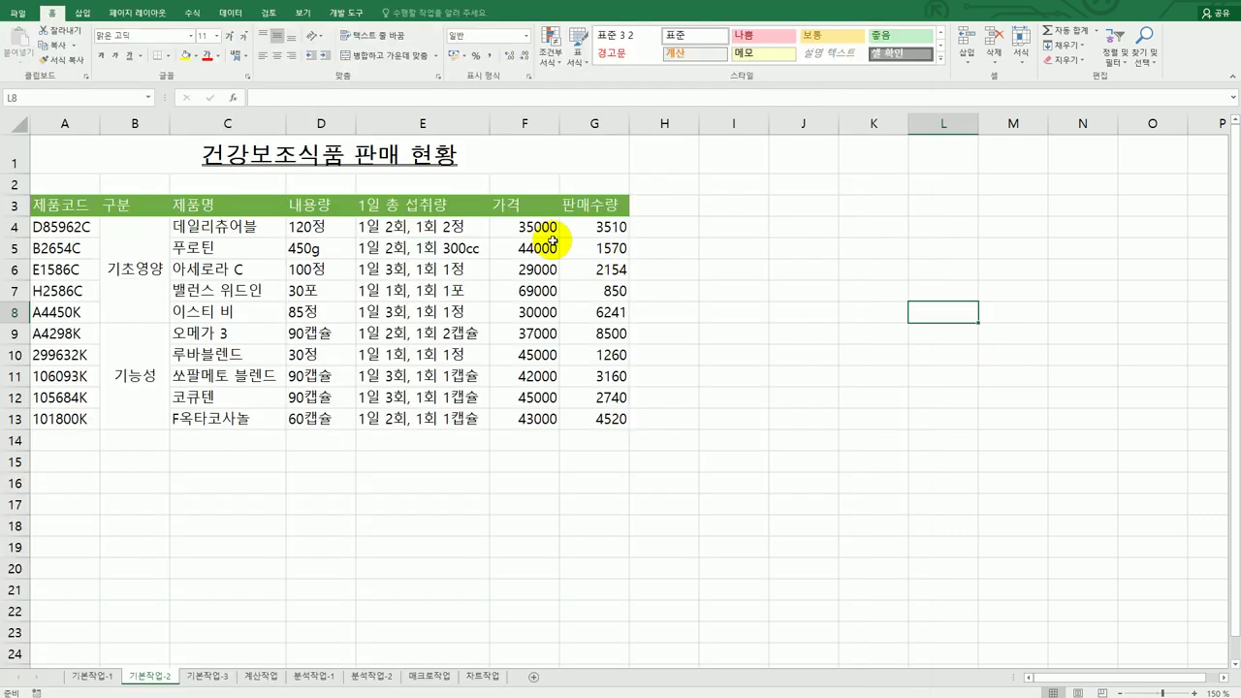
pyautogui.moveTo(543, 230); pyautogui.dragTo(540, 414)
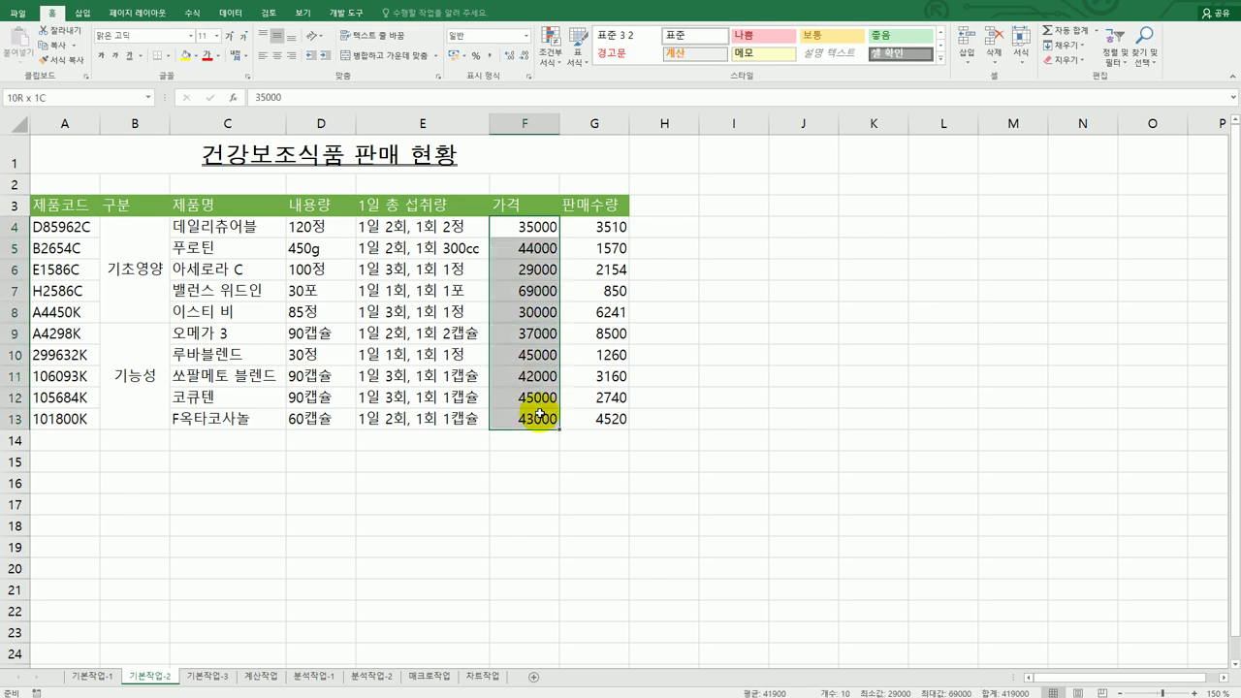
pyautogui.rightClick(532, 366)
pyautogui.click(572, 585)
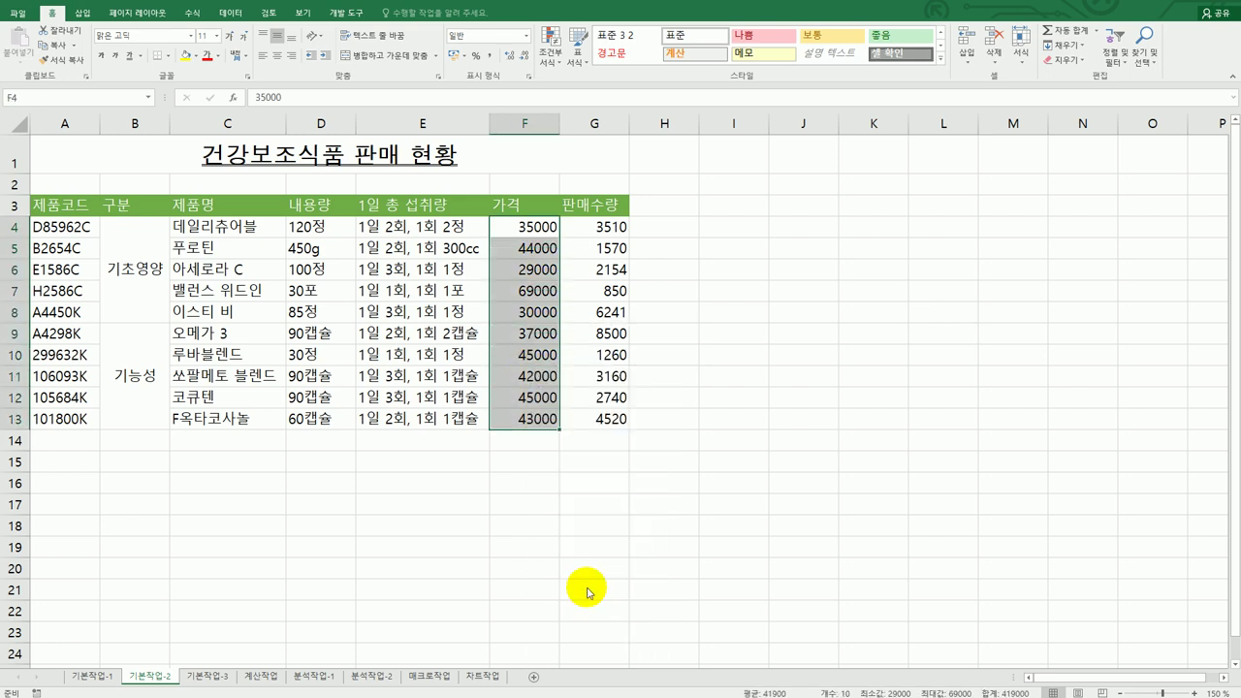
pyautogui.moveTo(599, 425); pyautogui.dragTo(854, 221)
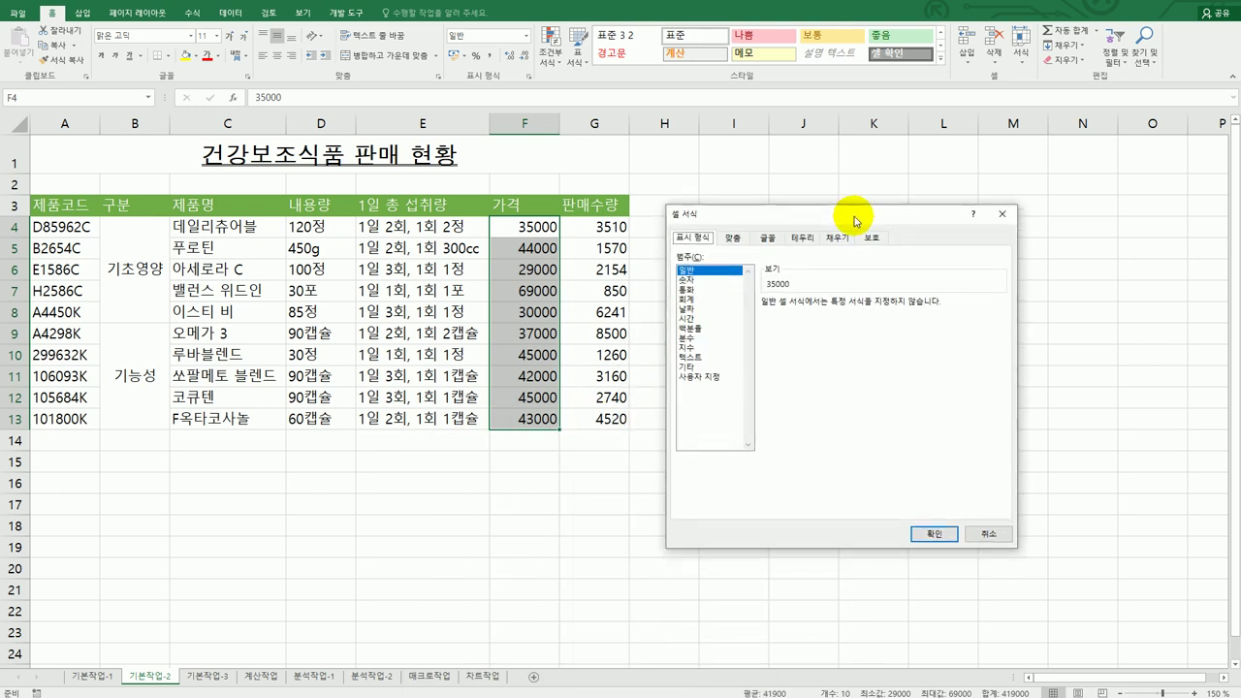
pyautogui.click(701, 376)
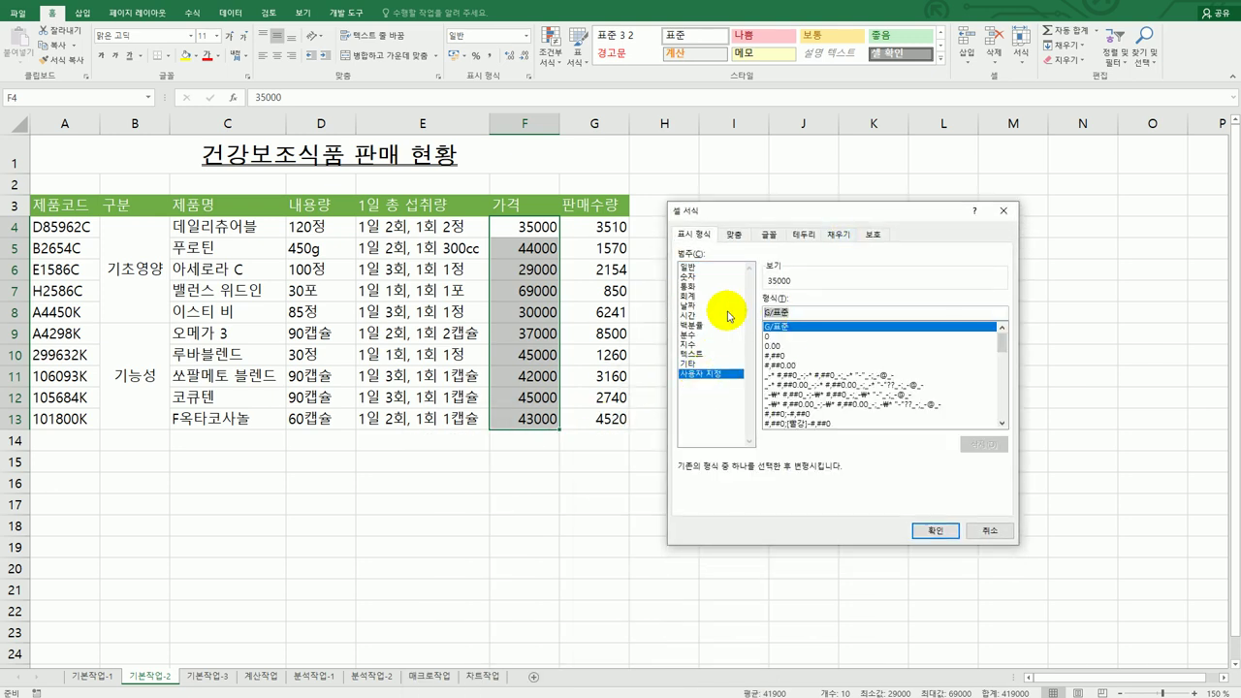
pyautogui.write('#,#')
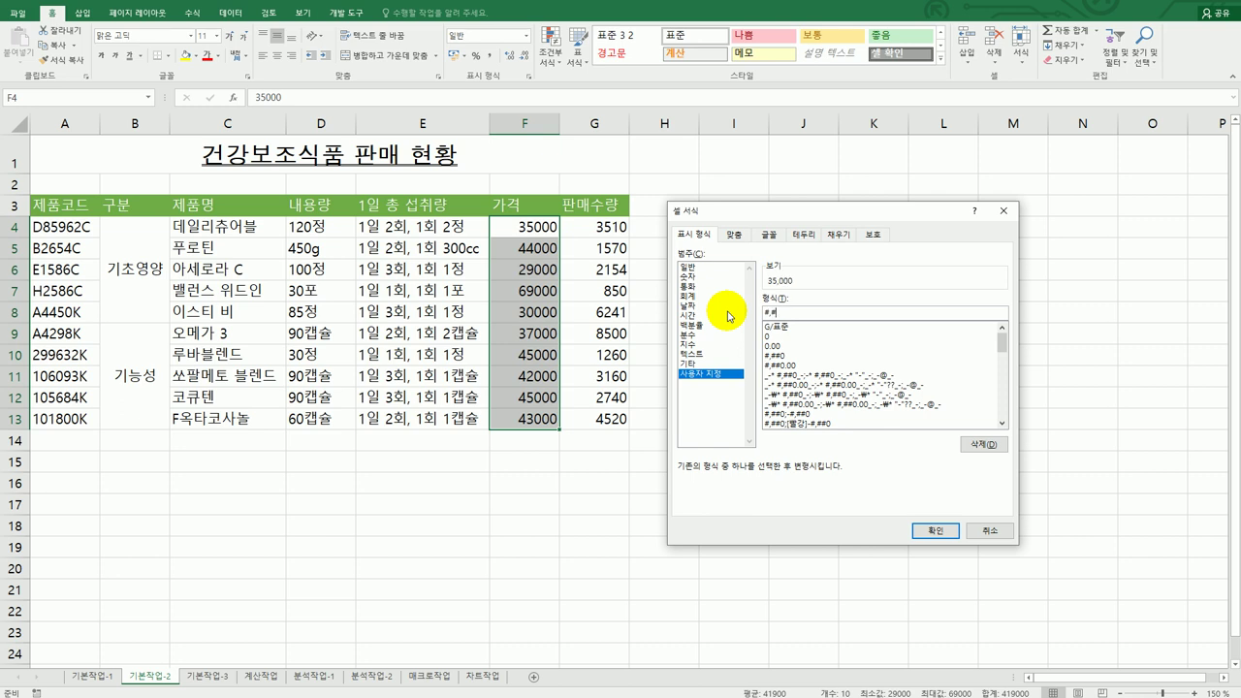
pyautogui.write('#0')
pyautogui.write('dn')
pyautogui.press('BackSpace')
pyautogui.press('BackSpace')
pyautogui.write('우')
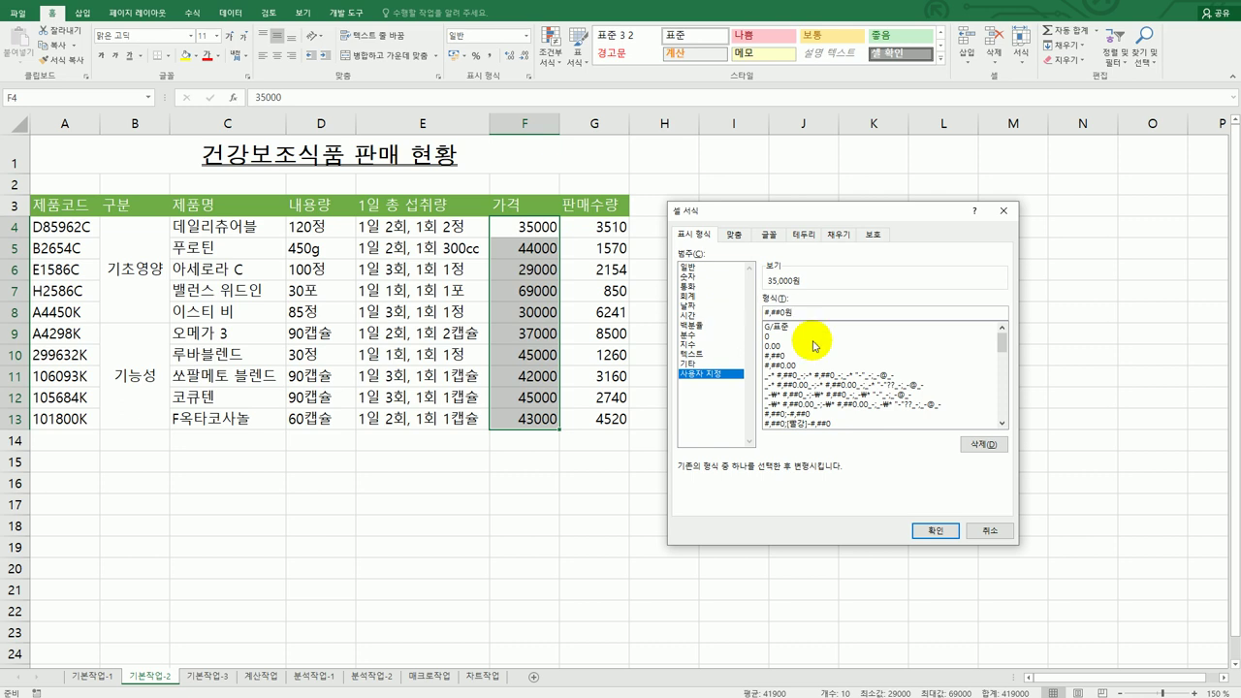
pyautogui.click(926, 532)
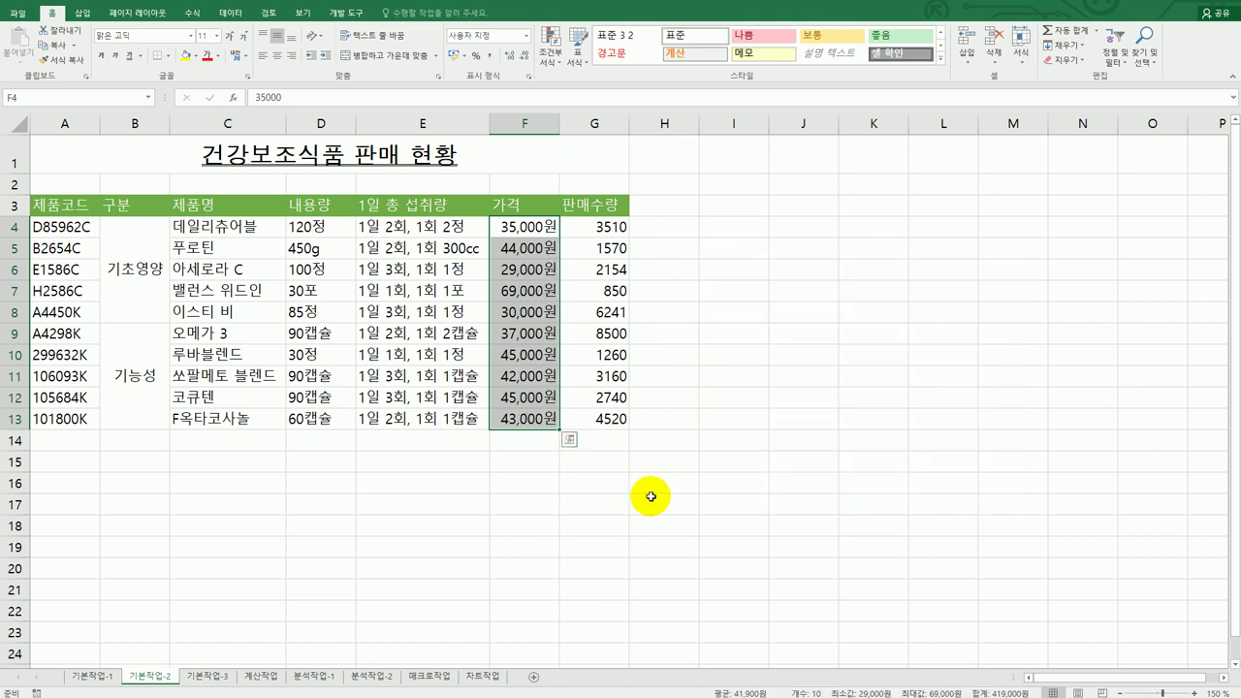
pyautogui.click(539, 424)
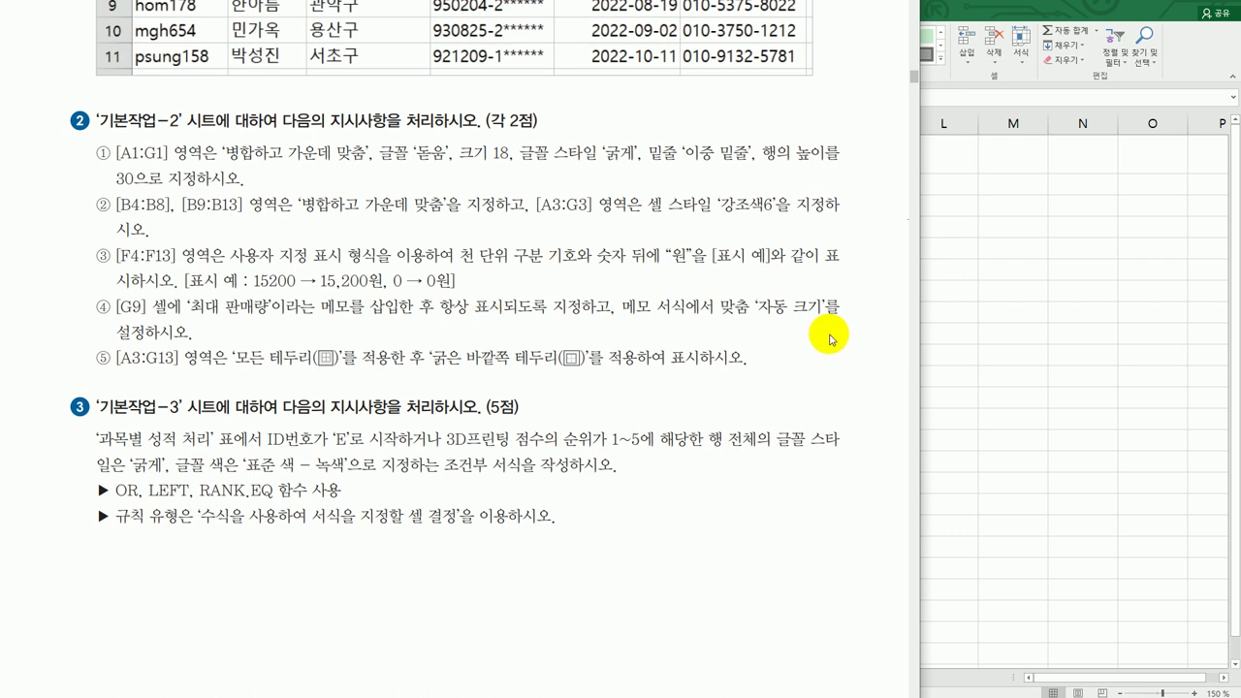
# Step: Insert a memo on cell G9, replacing its default text with '최대 판매량'
pyautogui.click(994, 355)
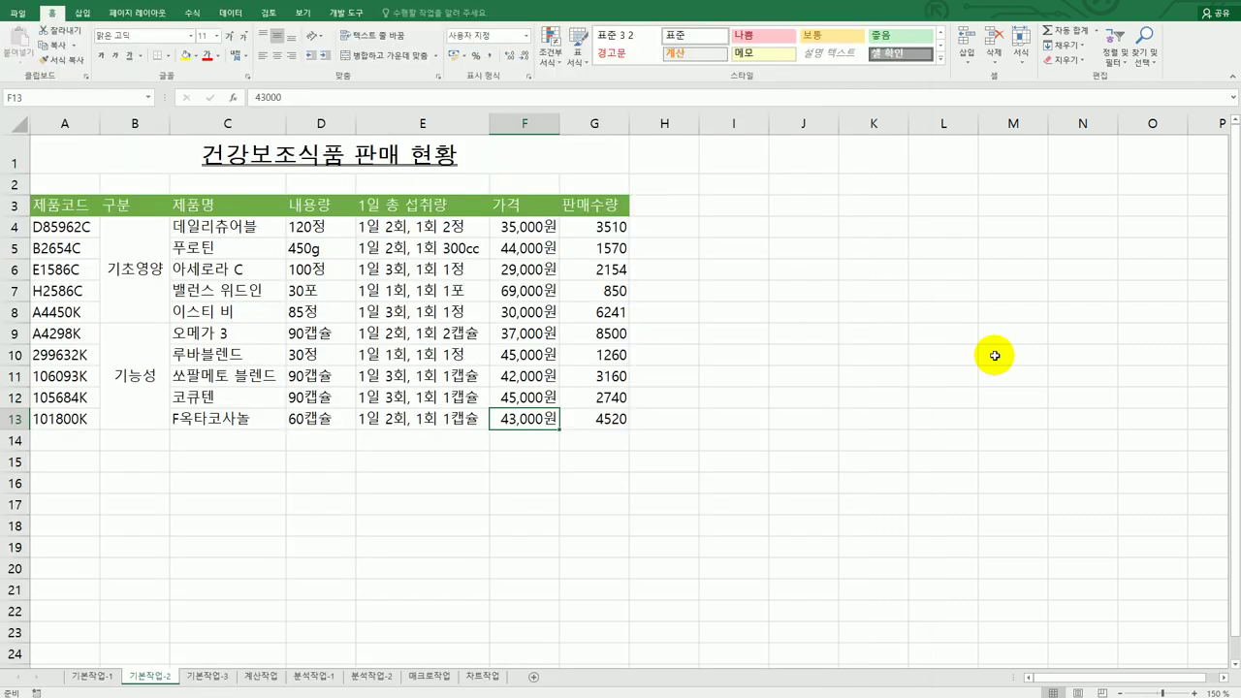
pyautogui.click(608, 334)
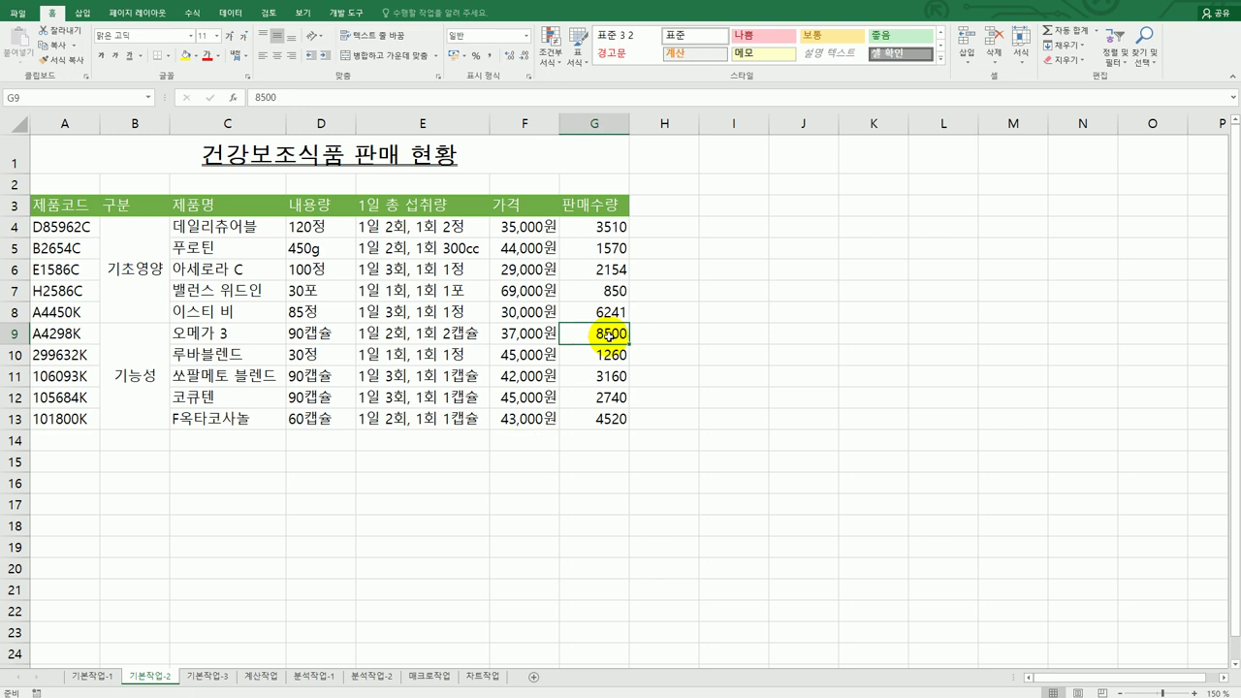
pyautogui.rightClick(608, 334)
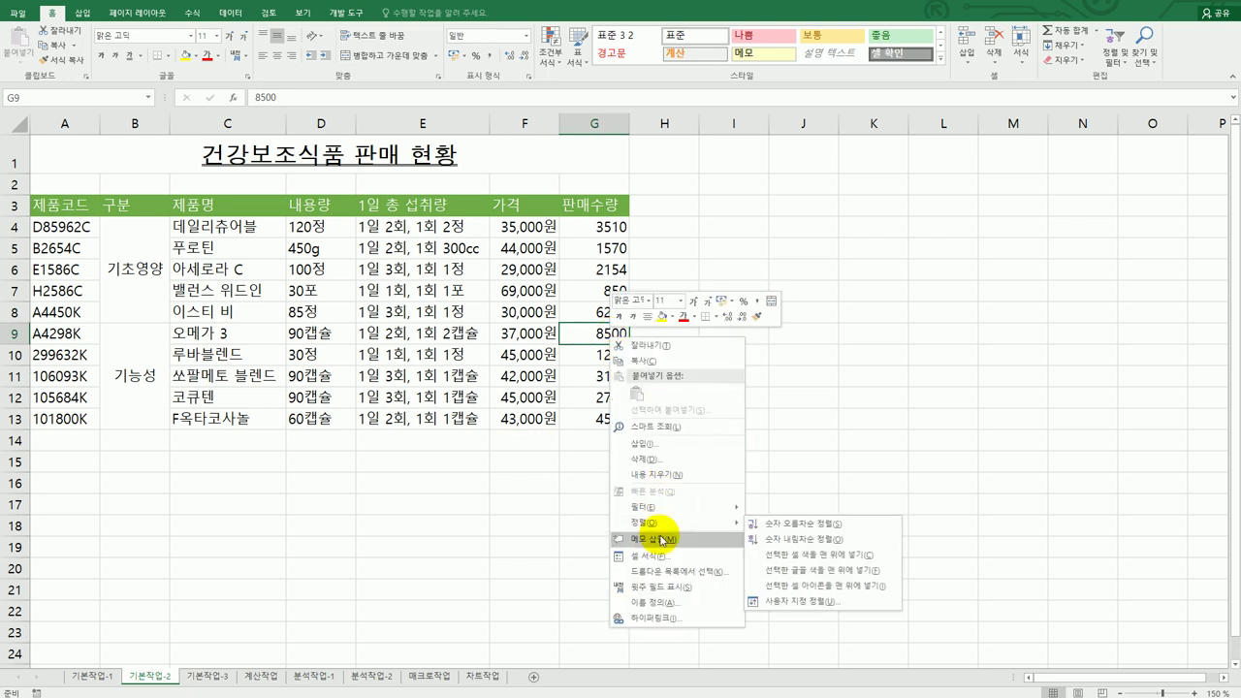
pyautogui.press('Escape')
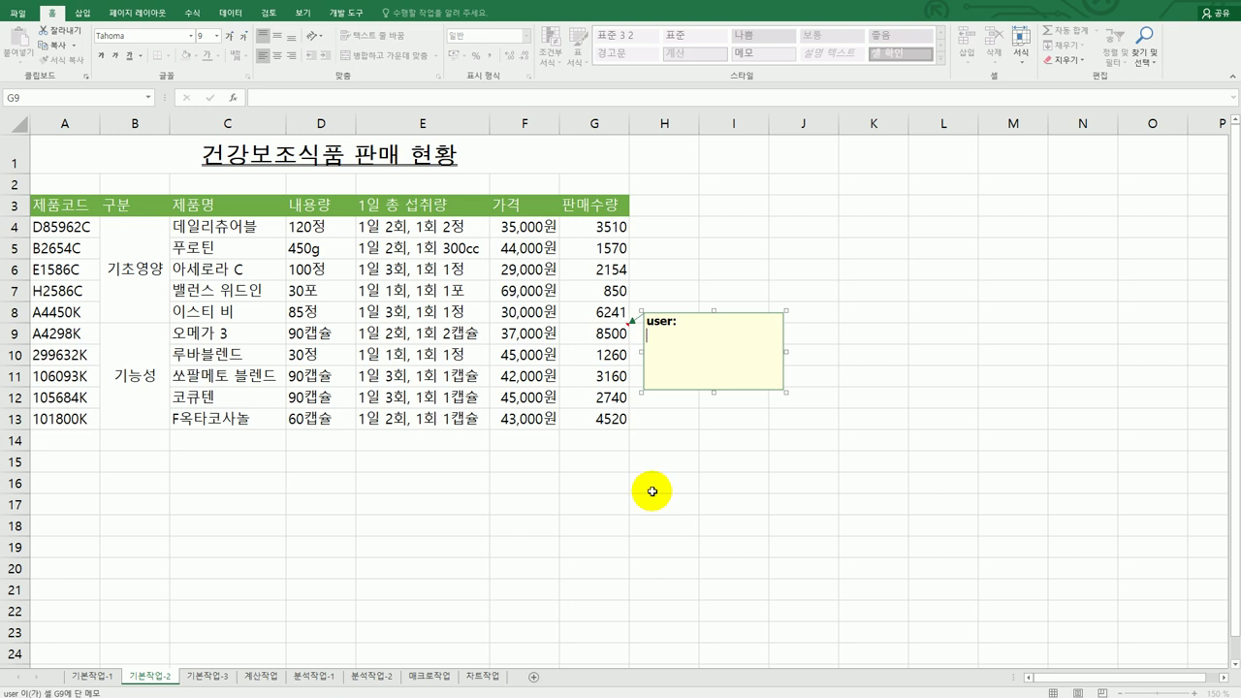
pyautogui.hotkey('ctrl', 'a')
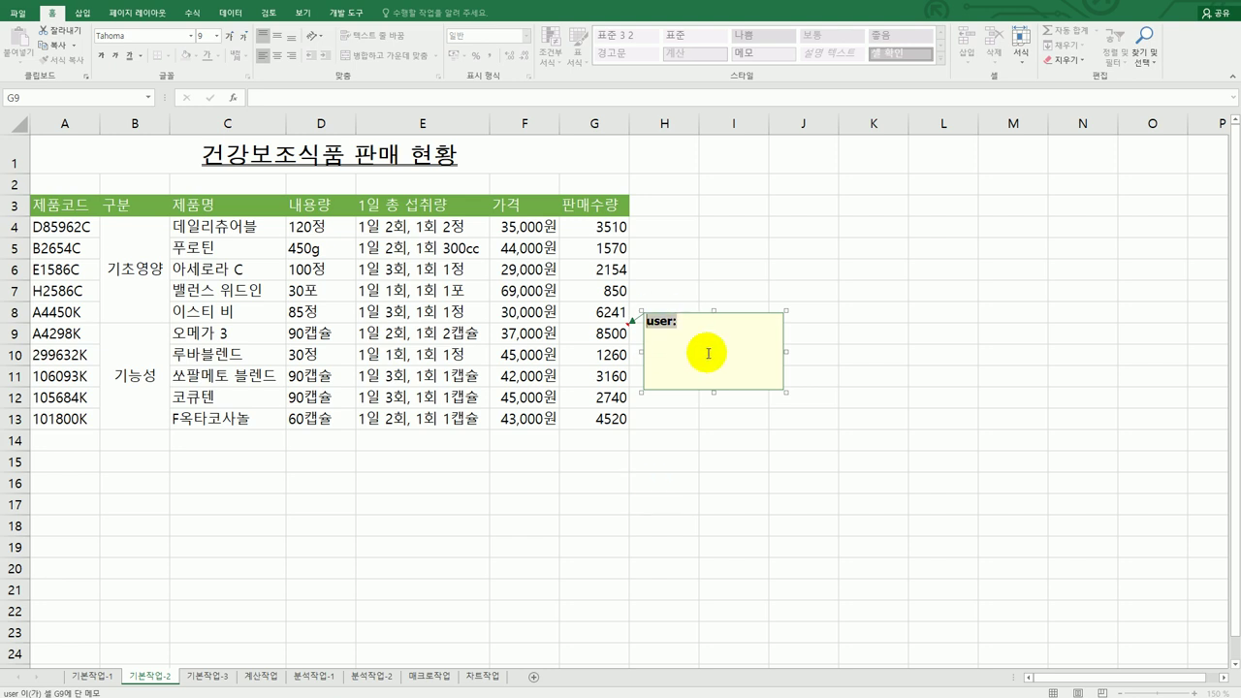
pyautogui.write('최대')
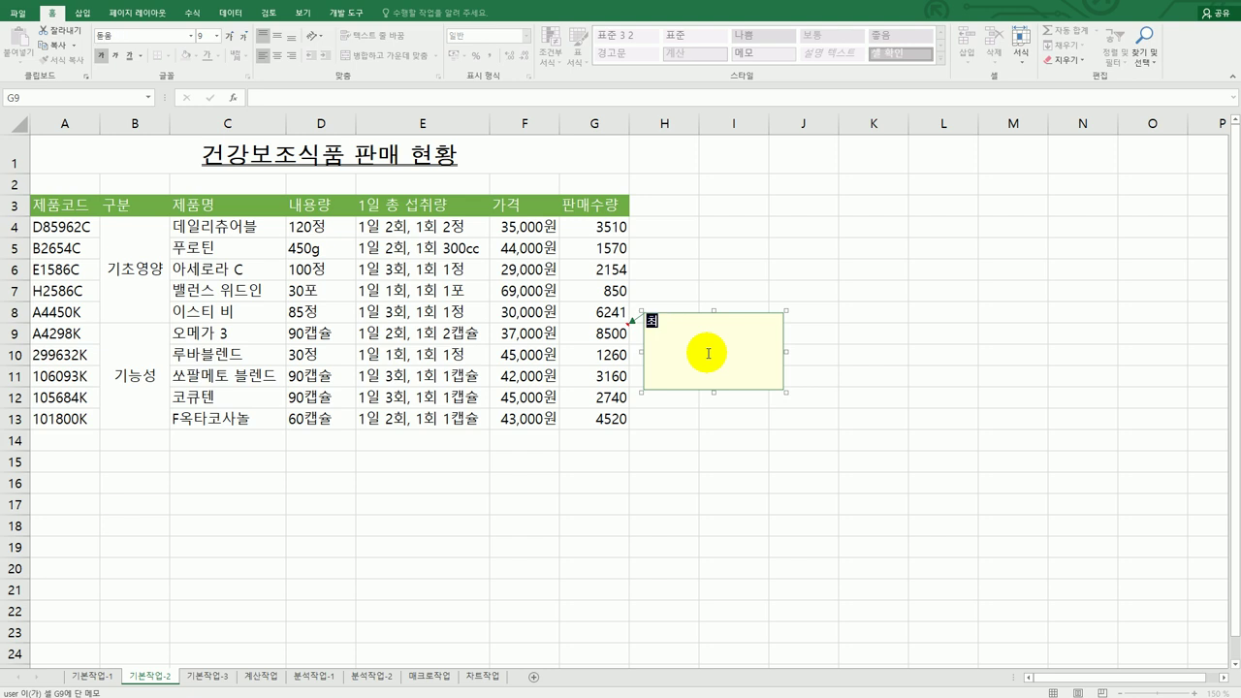
pyautogui.write(' 판매량')
# Step: Make the memo on cell G9 always displayed
pyautogui.click(598, 333)
pyautogui.rightClick(598, 333)
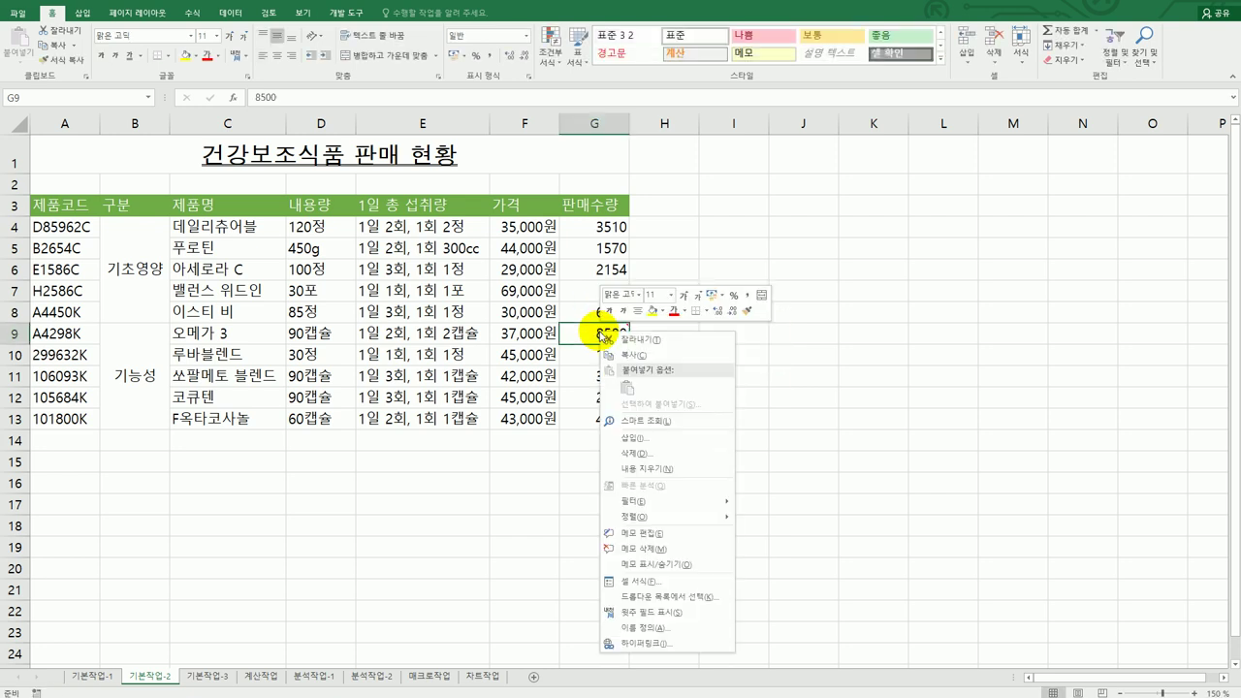
pyautogui.click(664, 570)
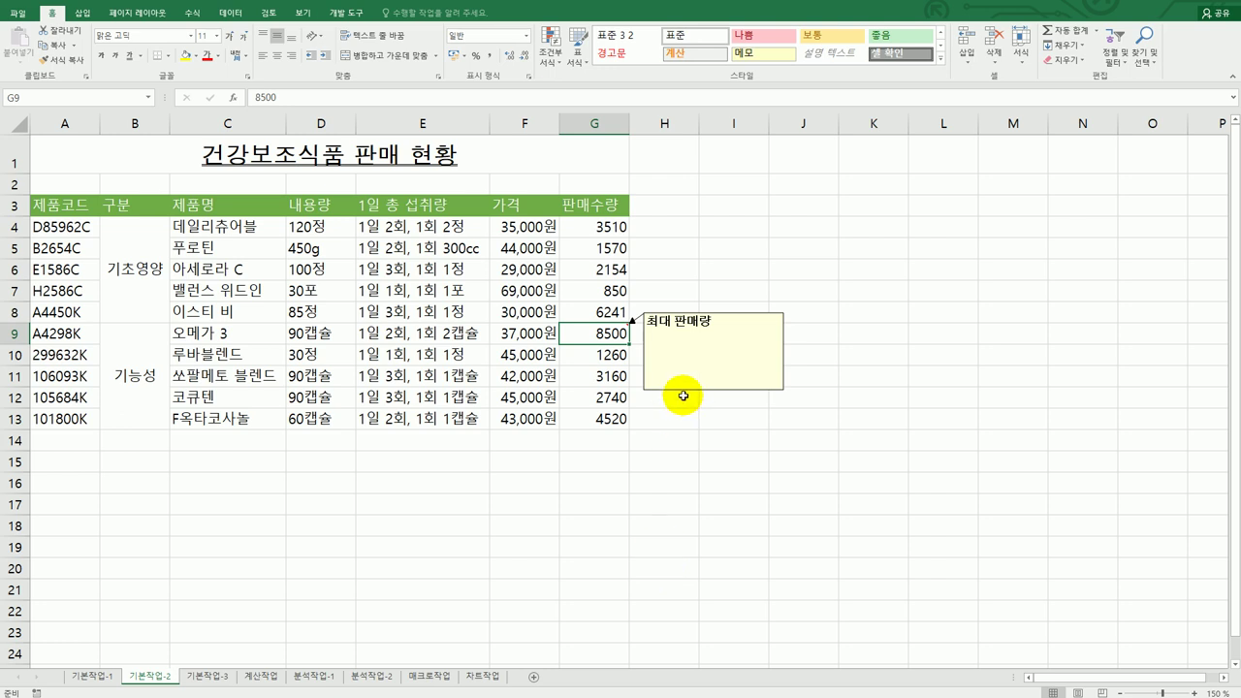
# Step: Turn on the 자동 크기 alignment option in the format of the G9 memo
pyautogui.click(676, 320)
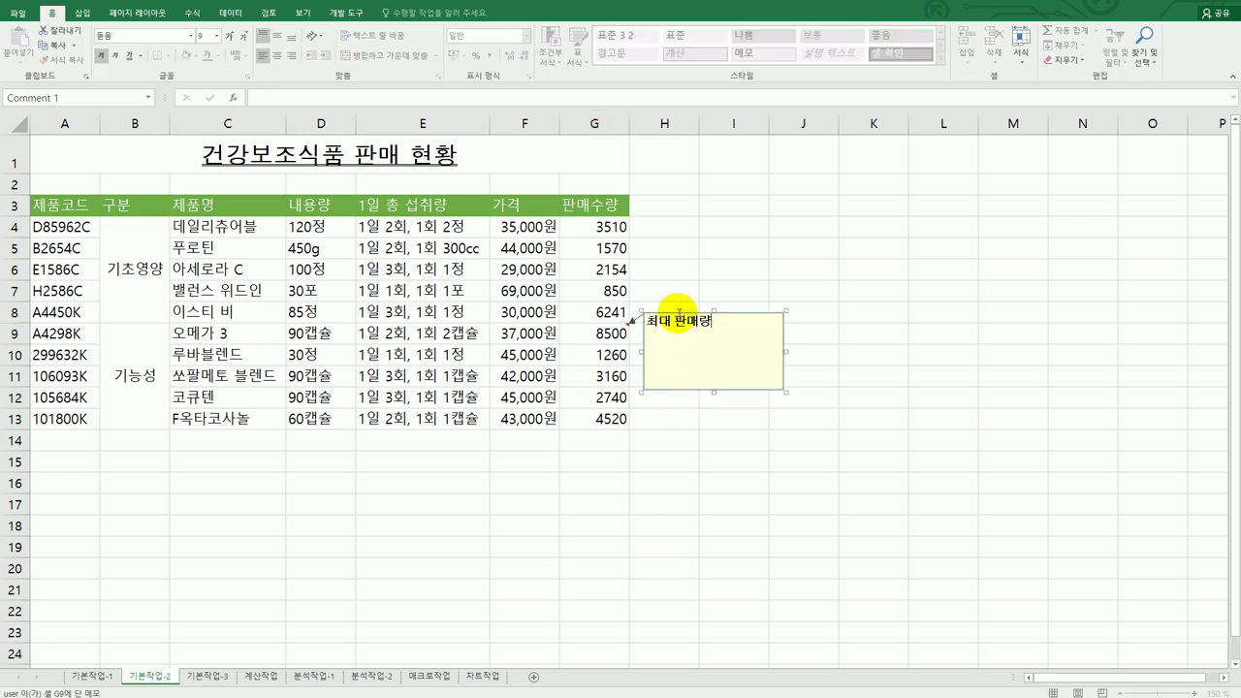
pyautogui.rightClick(676, 312)
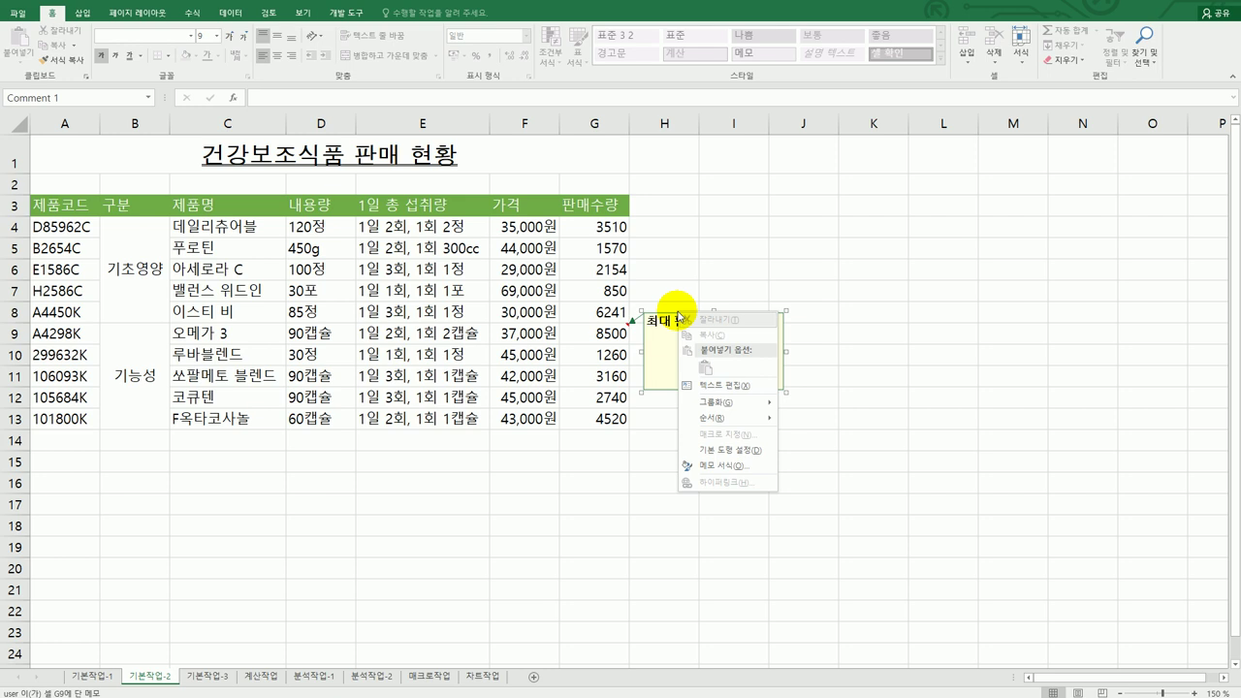
pyautogui.click(714, 468)
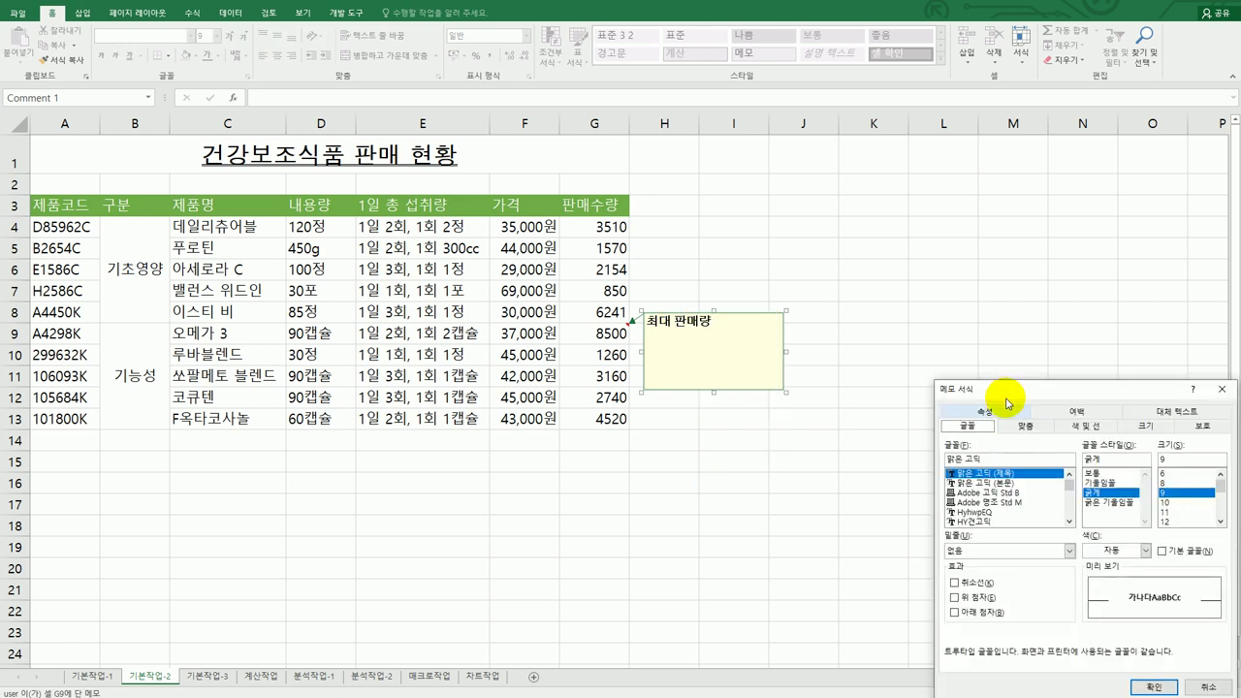
pyautogui.moveTo(1004, 388); pyautogui.dragTo(913, 266)
pyautogui.click(930, 303)
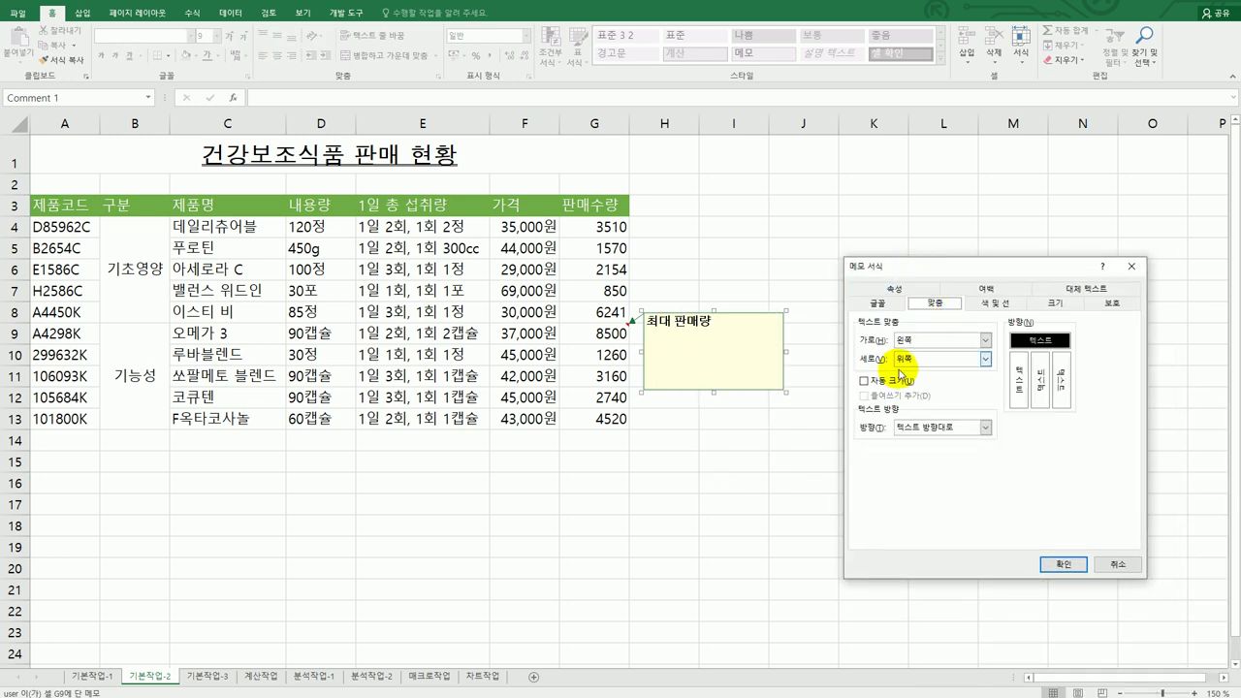
pyautogui.click(901, 382)
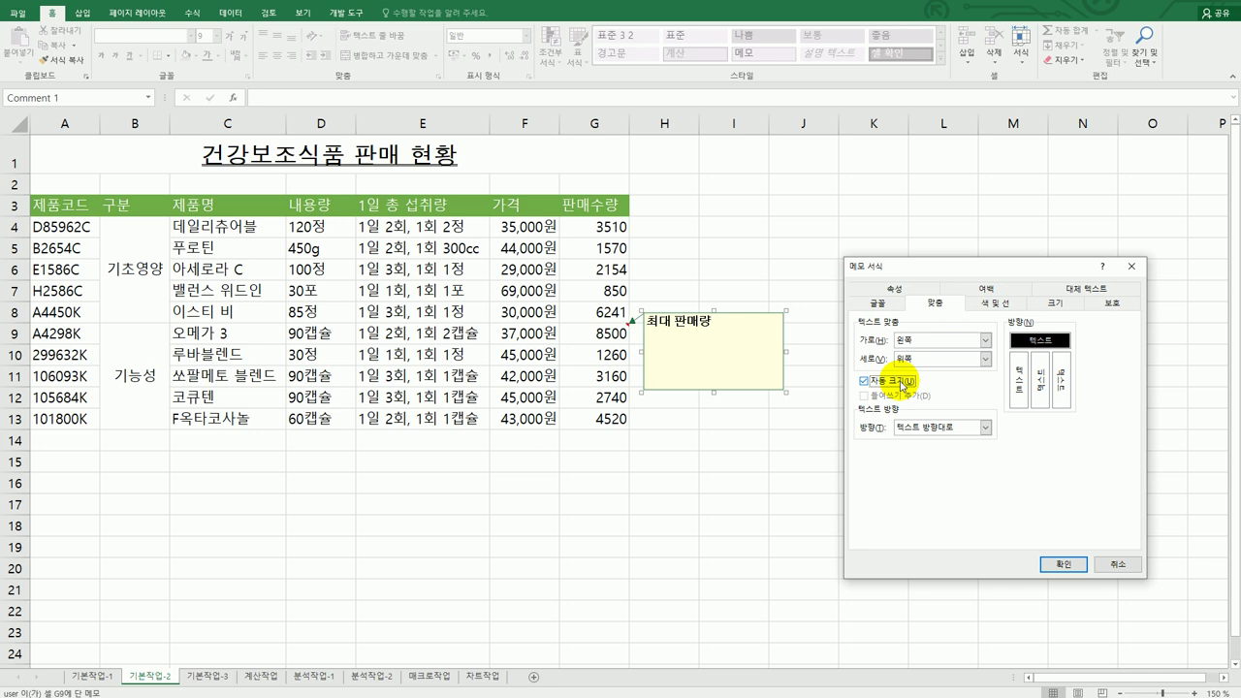
pyautogui.click(1062, 564)
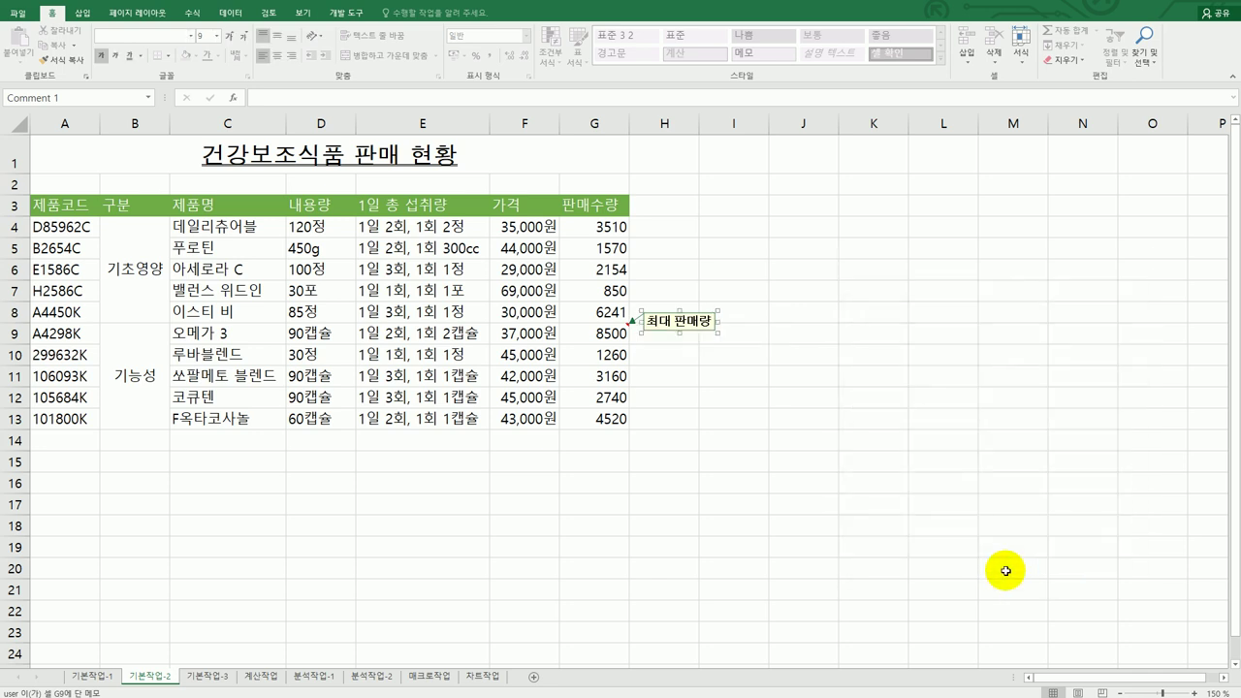
pyautogui.click(1005, 571)
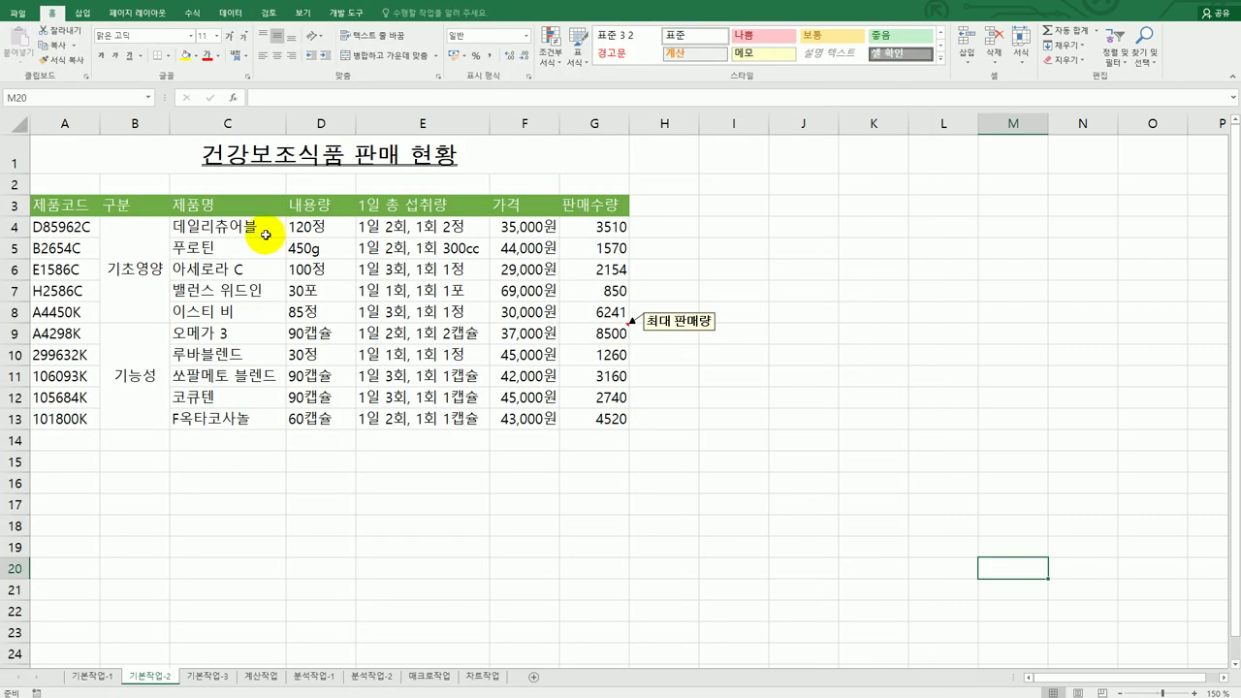
# Step: Apply 모든 테두리 followed by 굵은 바깥쪽 테두리 to the range A3:G13
pyautogui.moveTo(84, 202); pyautogui.dragTo(601, 383)
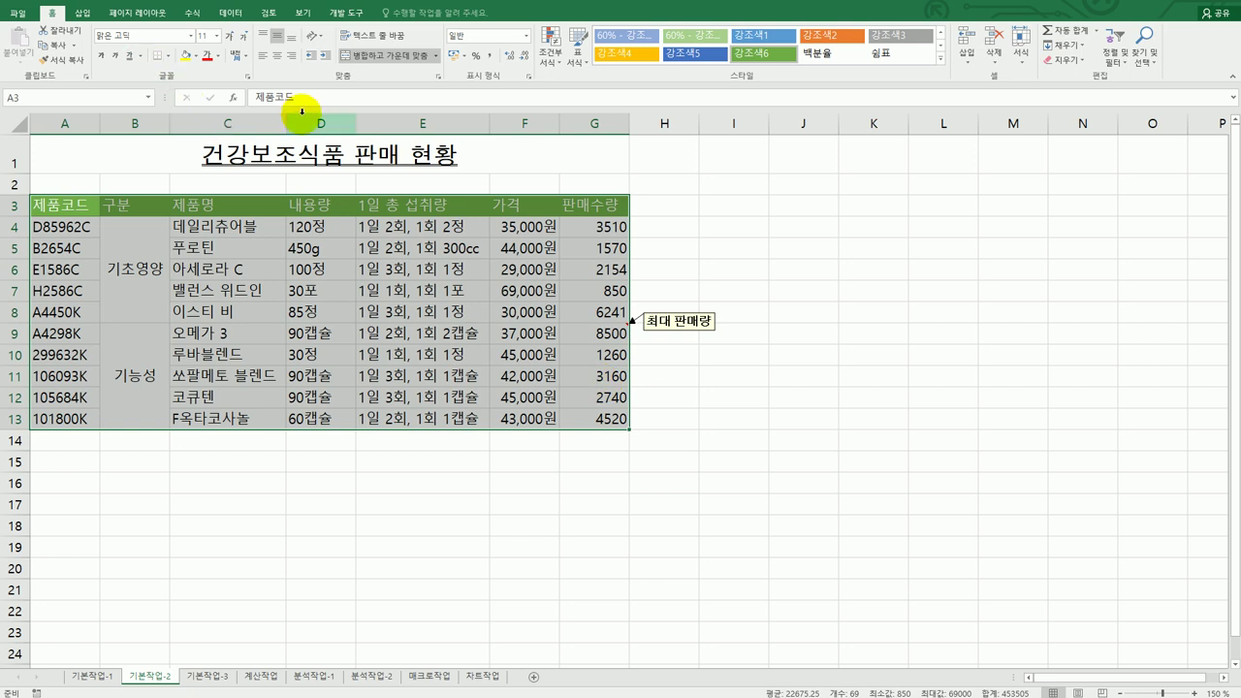
pyautogui.click(170, 56)
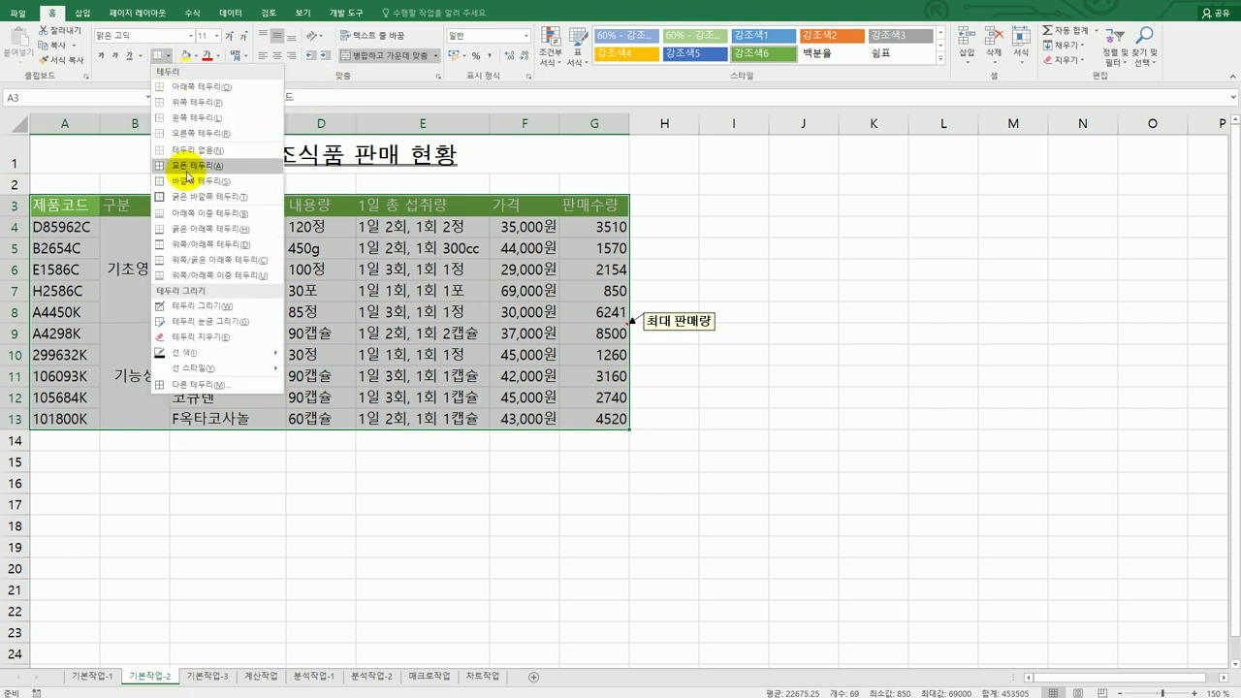
pyautogui.click(190, 164)
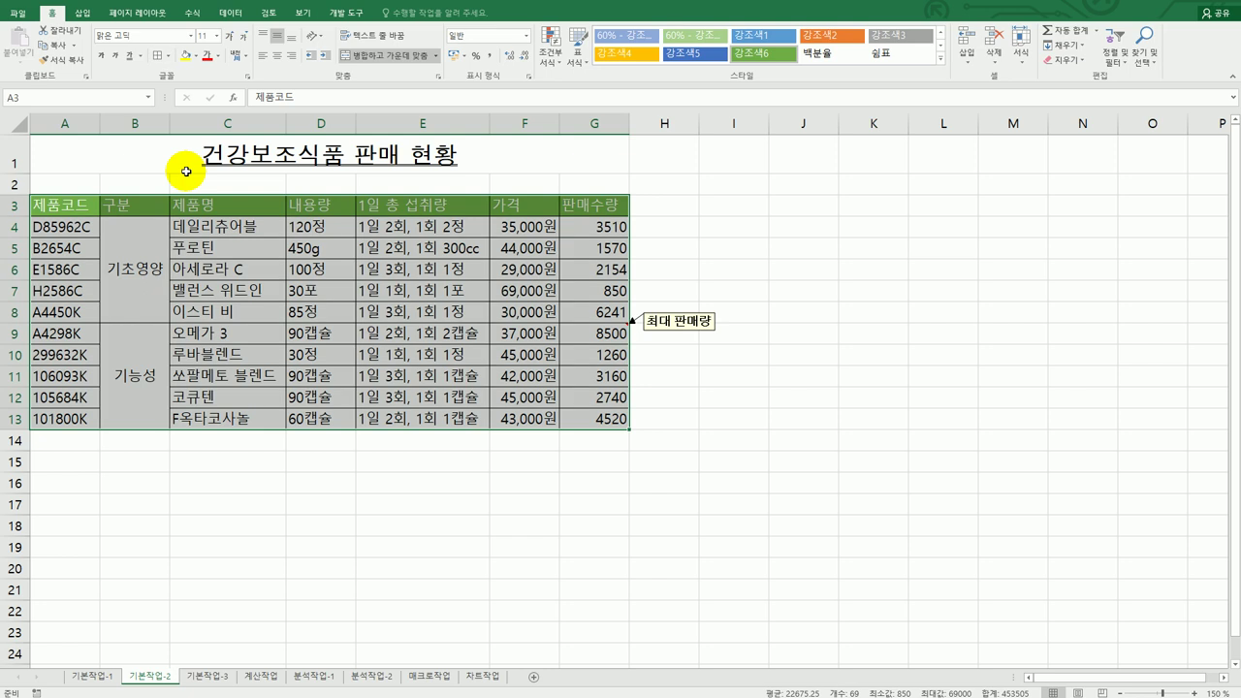
pyautogui.click(167, 55)
pyautogui.click(191, 195)
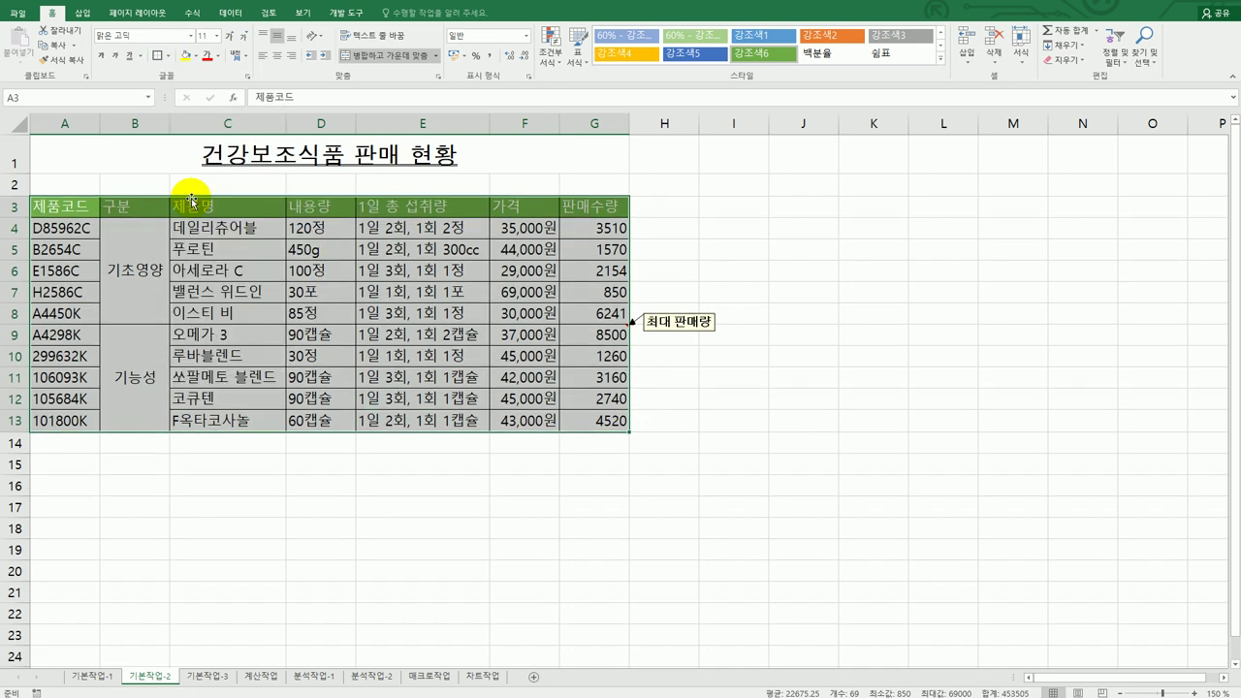
pyautogui.click(655, 532)
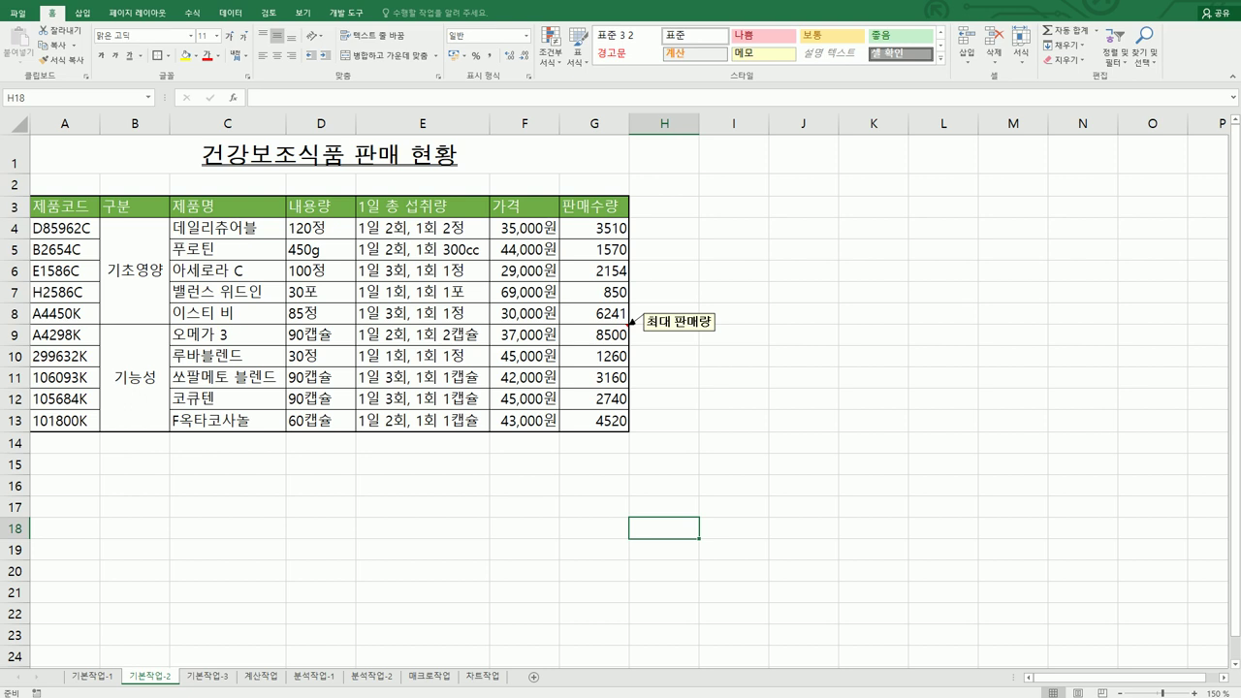
# Step: Start a new conditional formatting rule for A4:H20 on the 기본작업-3 sheet, using the rule type '수식을 사용하여 서식을 지정할 셀 결정'
pyautogui.hotkey('alt', 'Tab')
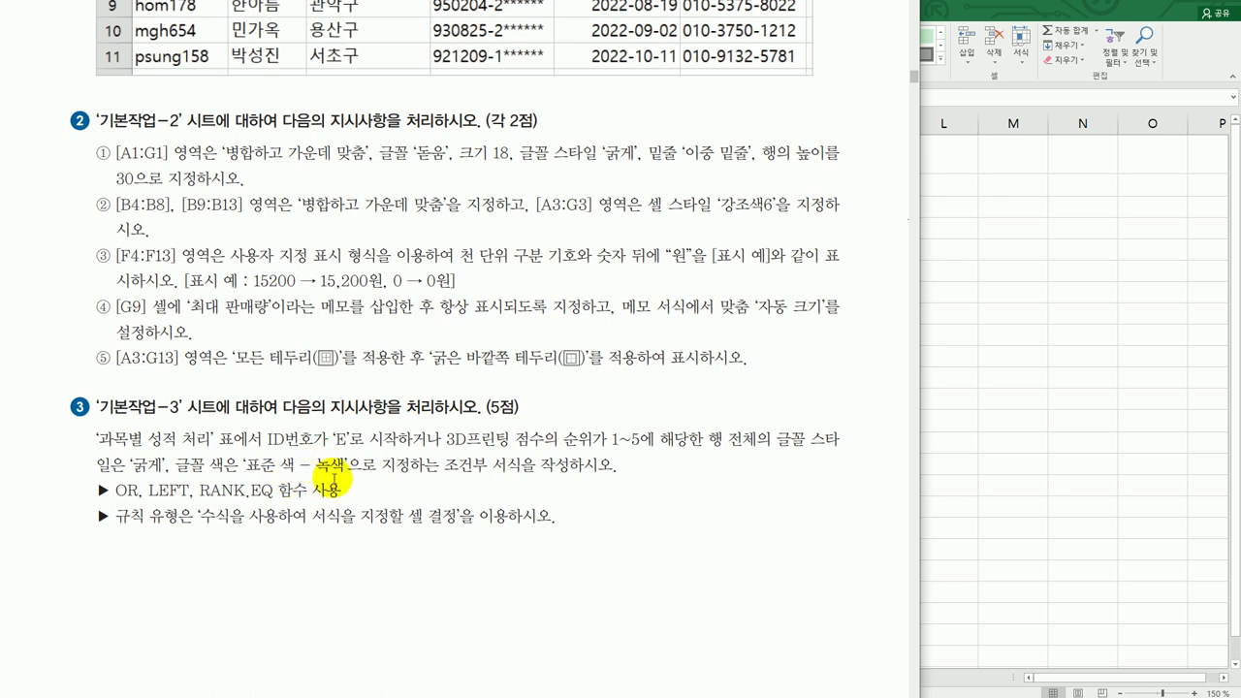
pyautogui.click(958, 498)
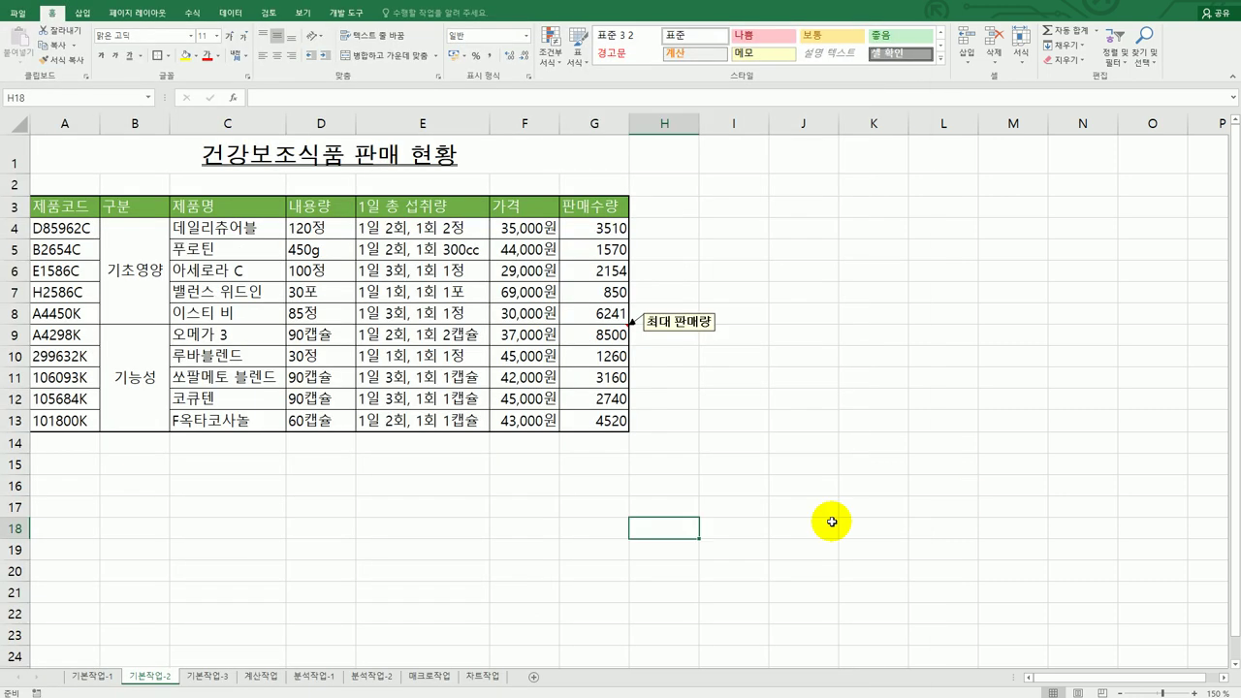
pyautogui.click(230, 676)
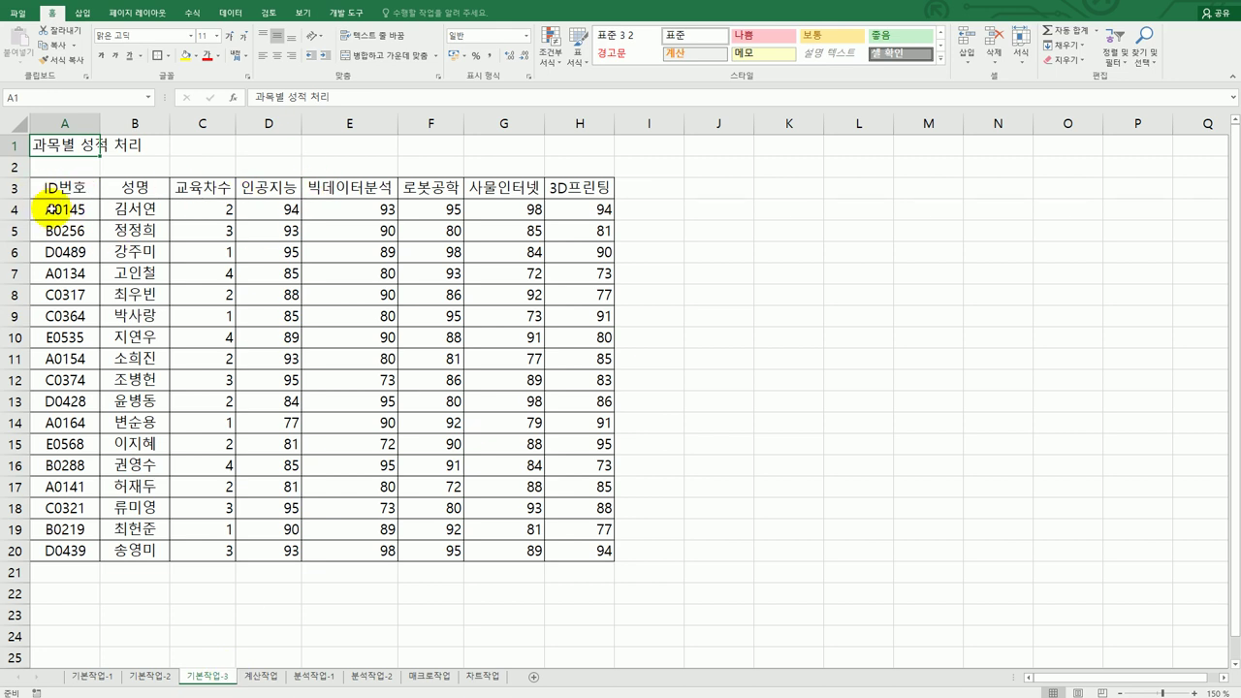
pyautogui.moveTo(49, 209); pyautogui.dragTo(563, 544)
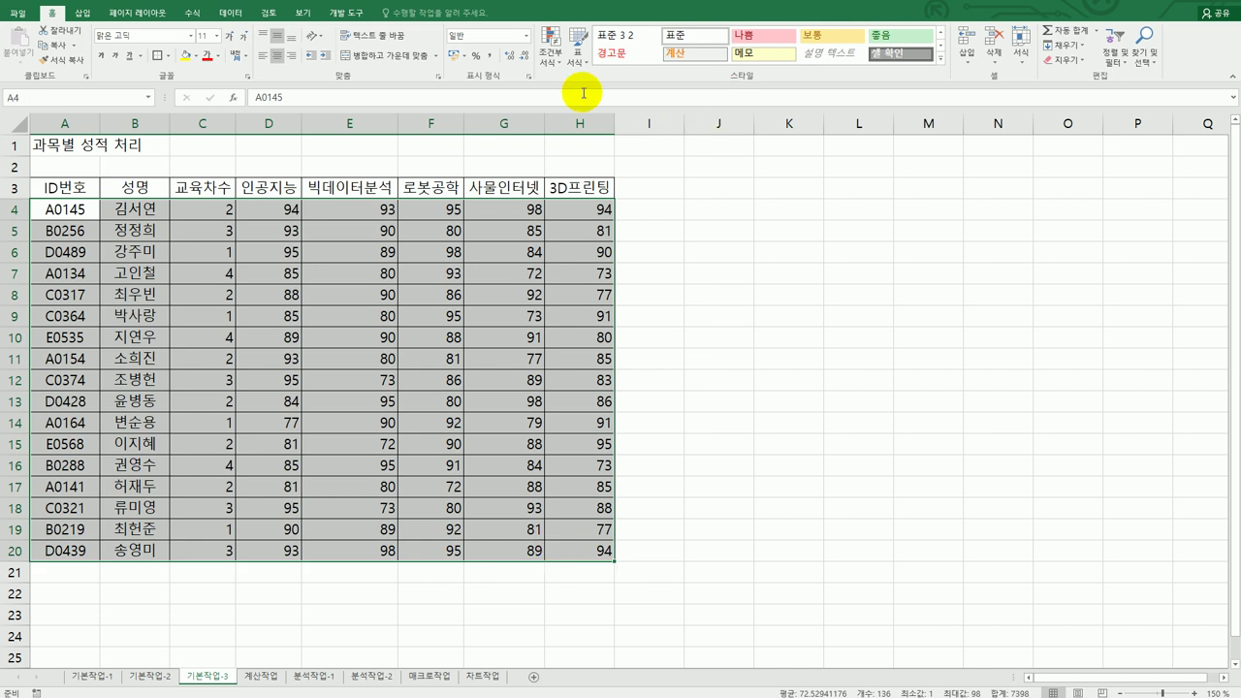
pyautogui.click(549, 74)
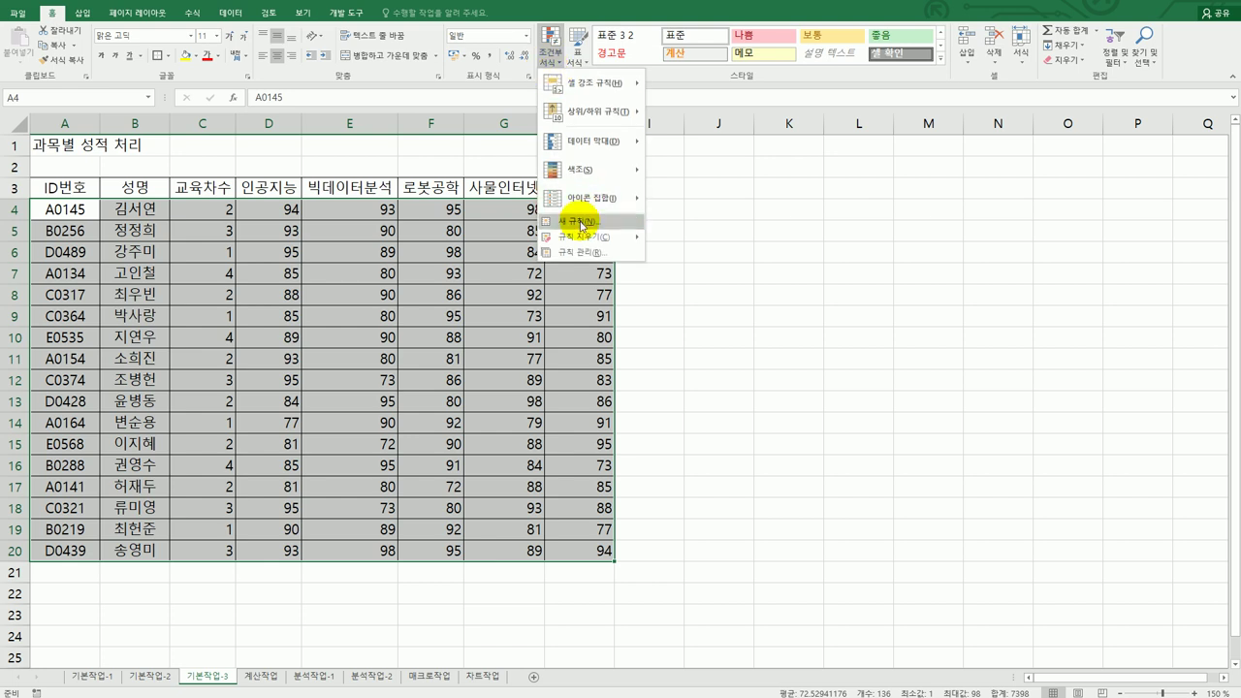
pyautogui.press('Escape')
pyautogui.click(877, 412)
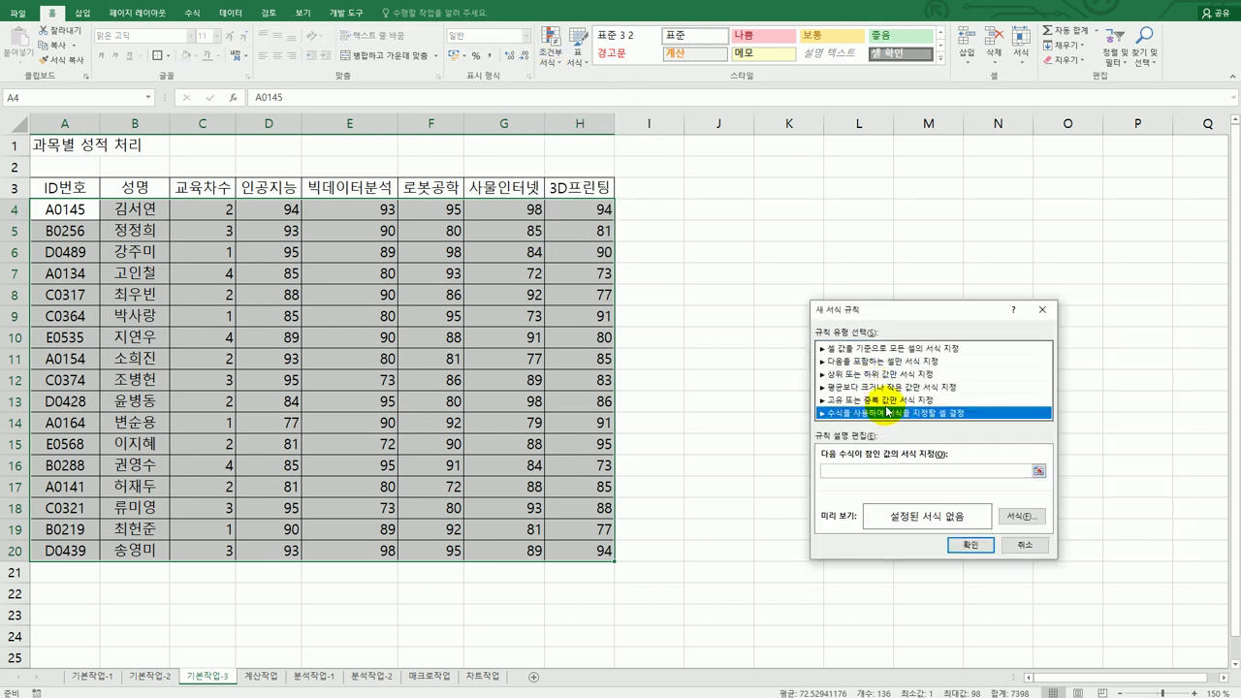
pyautogui.moveTo(874, 315); pyautogui.dragTo(777, 210)
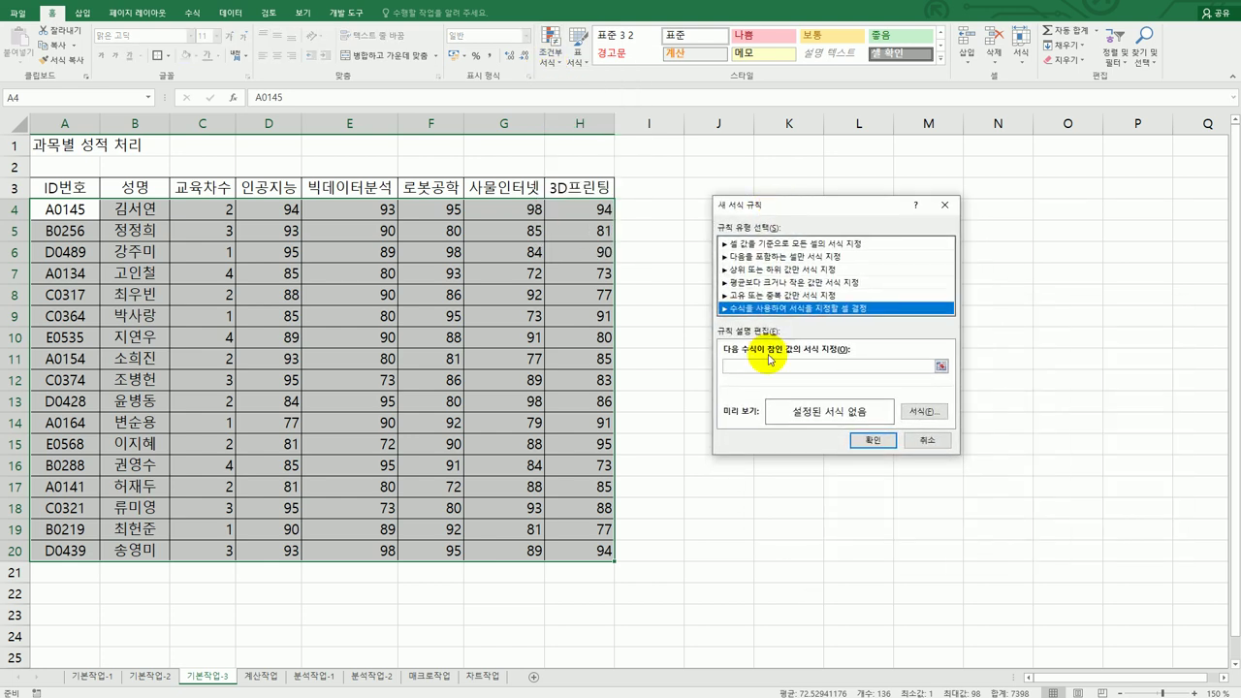
# Step: Begin the rule formula with an OR whose first condition is left($A4,1)="E", locking only the column of A4
pyautogui.click(767, 368)
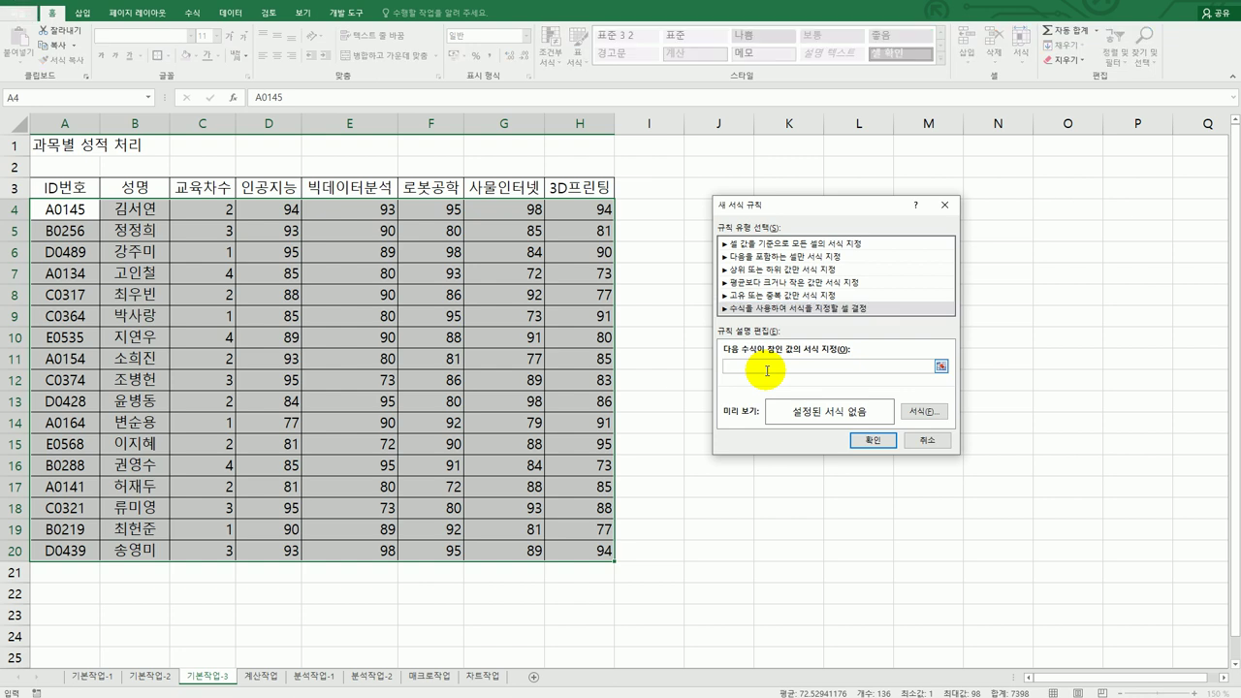
pyautogui.write('=')
pyautogui.write('어')
pyautogui.write('or(left(')
pyautogui.click(60, 206)
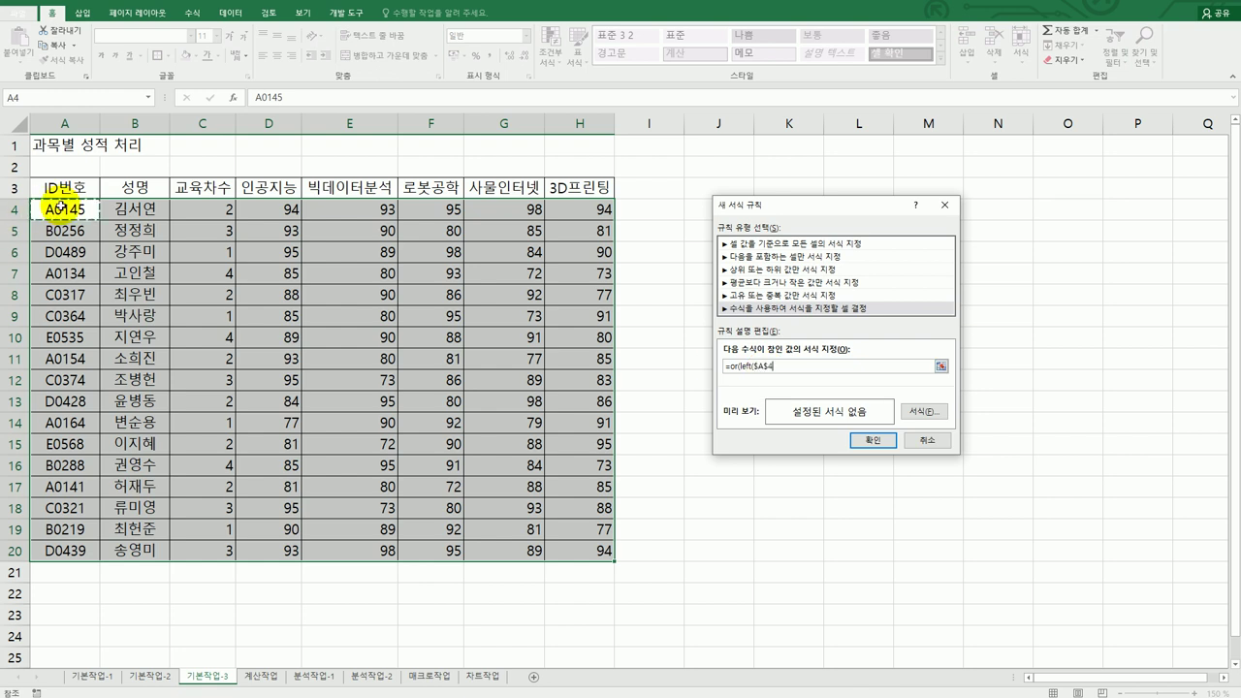
pyautogui.press('F4')
pyautogui.press('F4')
pyautogui.write(',1)="E')
# Step: Complete the rule formula with the second OR condition rank.eq($H4,$H$4:$H$20)<=5
pyautogui.write('",rank.eq(')
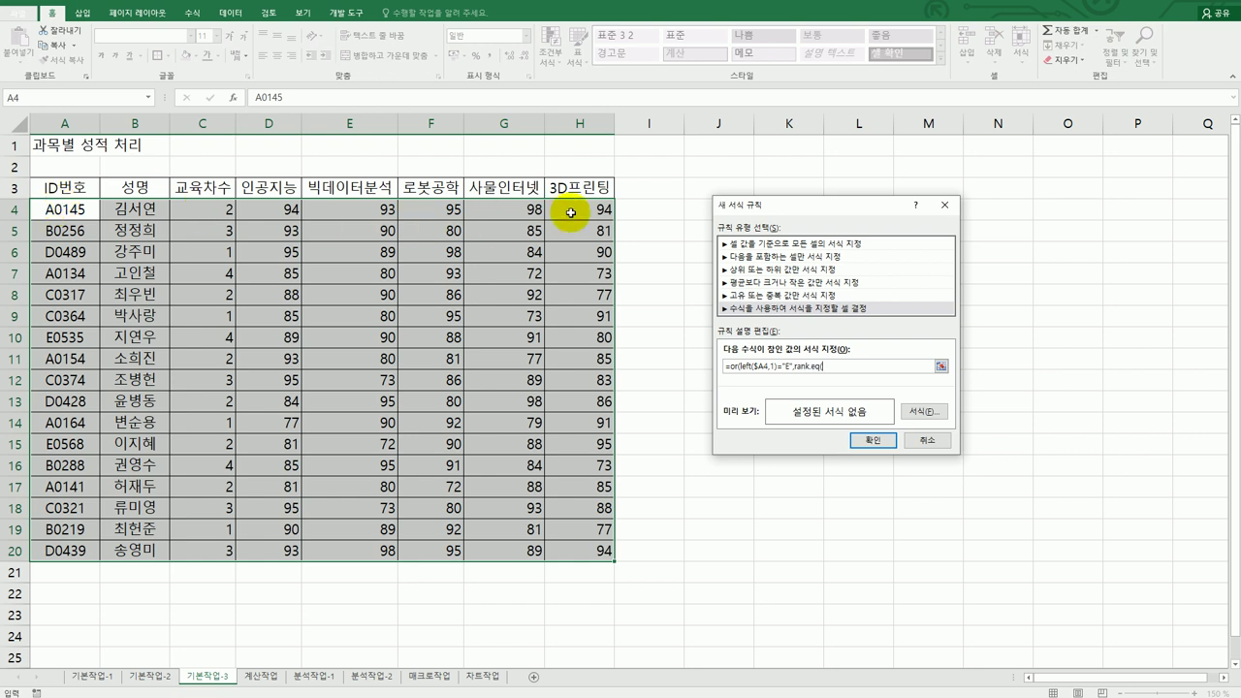
pyautogui.click(571, 213)
pyautogui.press('F4')
pyautogui.press('F4')
pyautogui.write(',')
pyautogui.moveTo(571, 213); pyautogui.dragTo(586, 544)
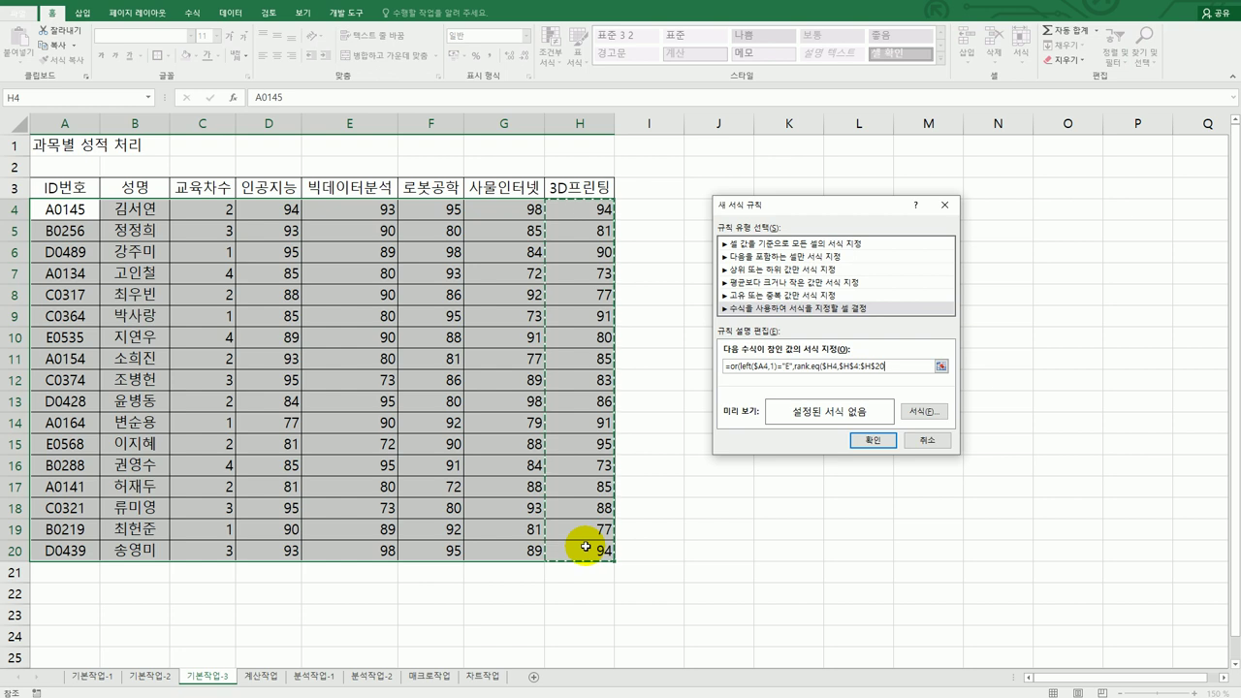
pyautogui.write(')')
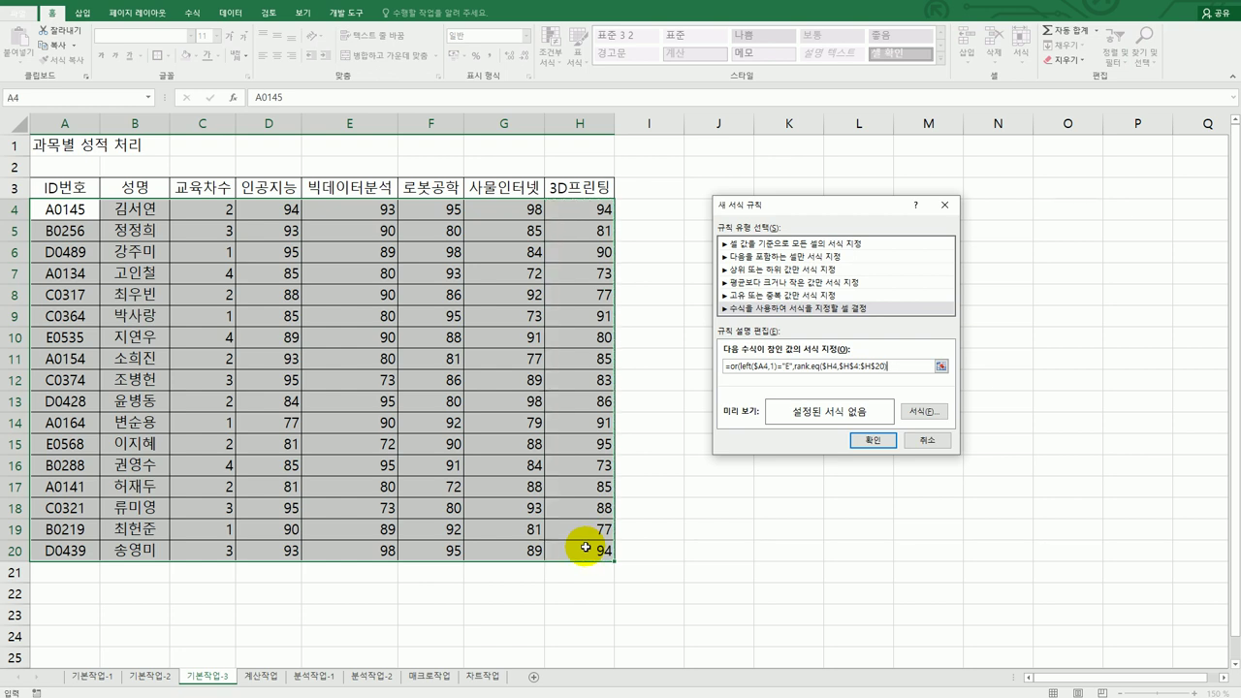
pyautogui.write('<=5')
pyautogui.write(')')
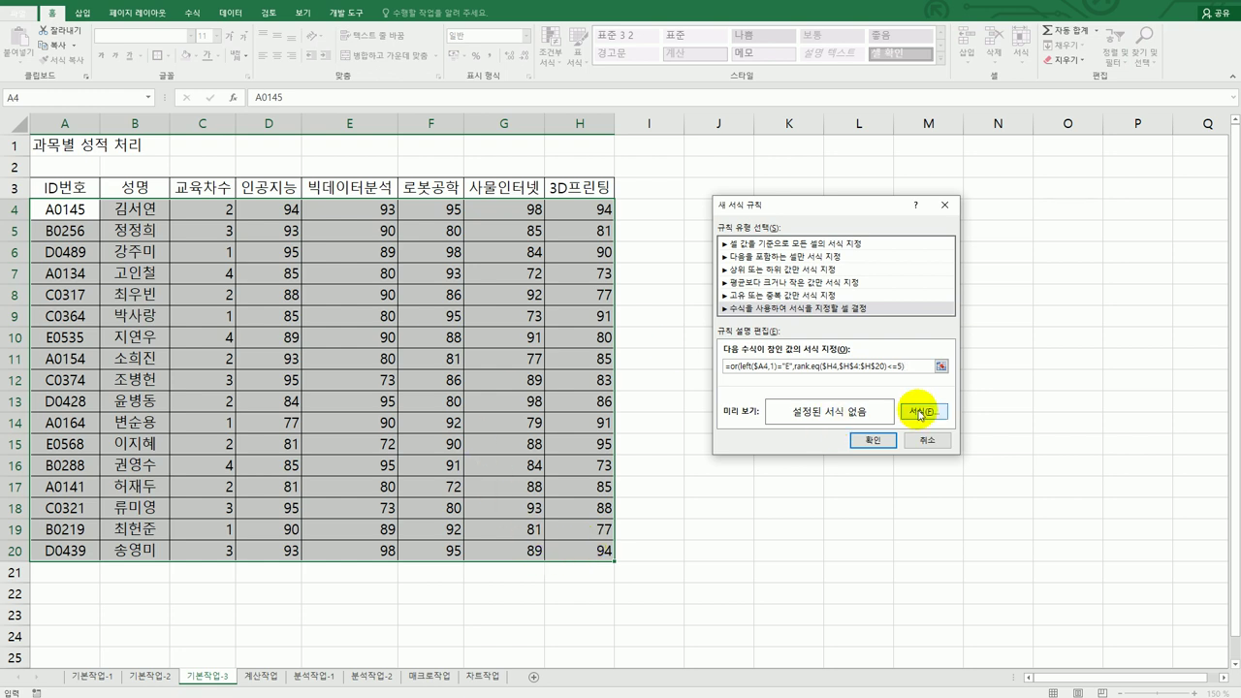
# Step: Set the rule's font to bold (굵게) in the standard green colour and apply the conditional formatting rule
pyautogui.click(921, 414)
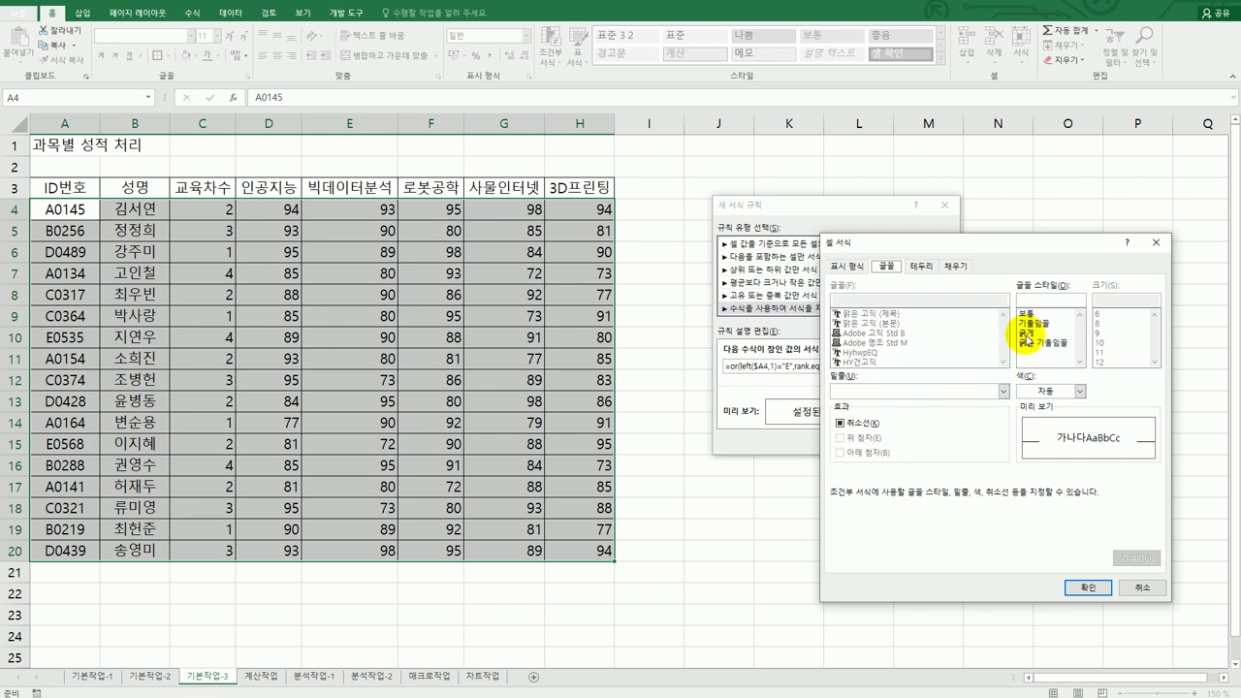
pyautogui.click(1025, 334)
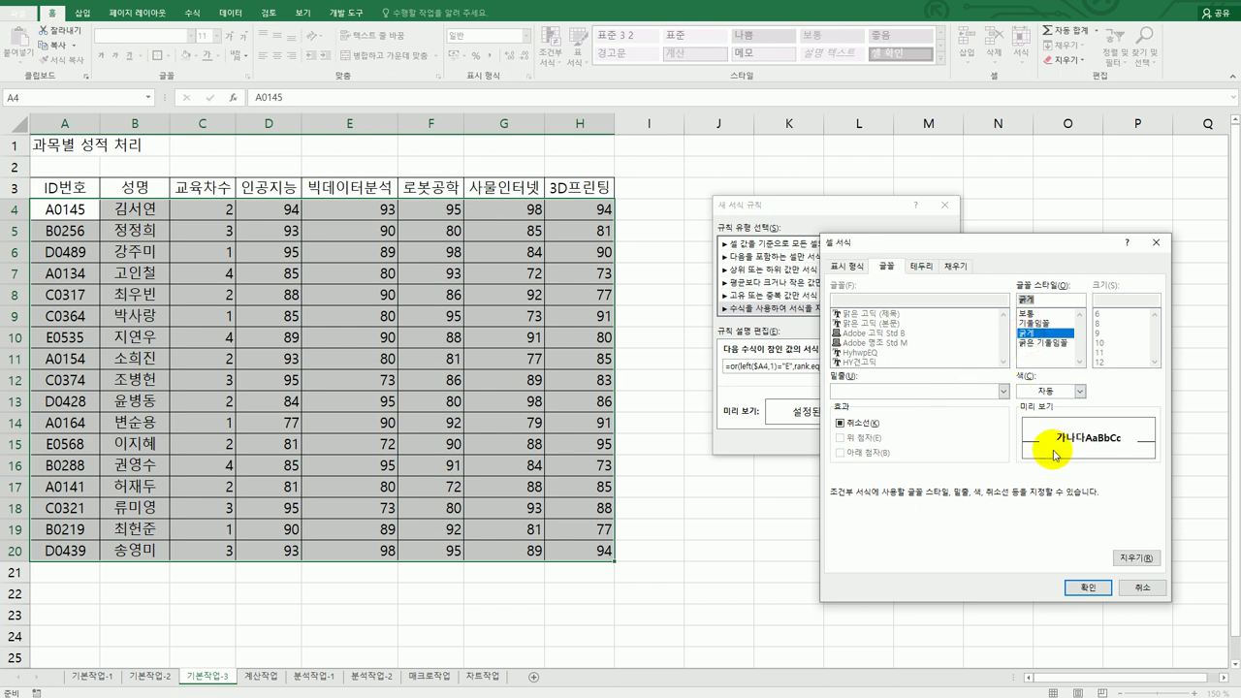
pyautogui.click(1082, 392)
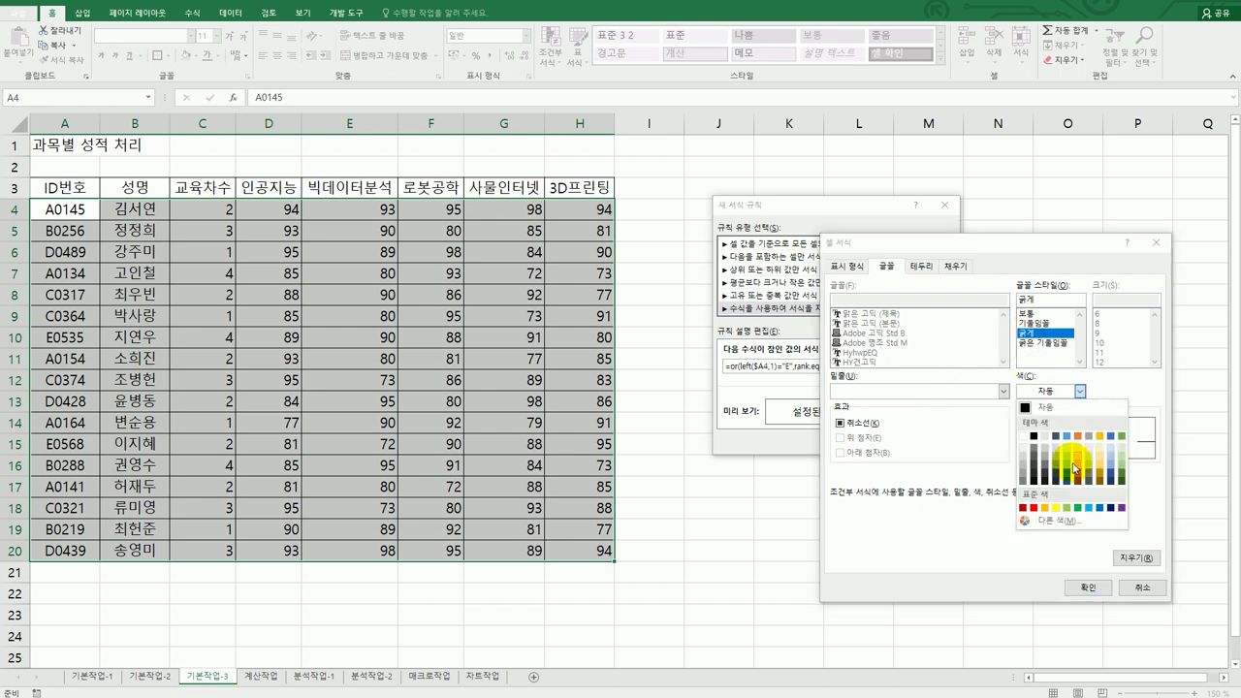
pyautogui.click(1080, 512)
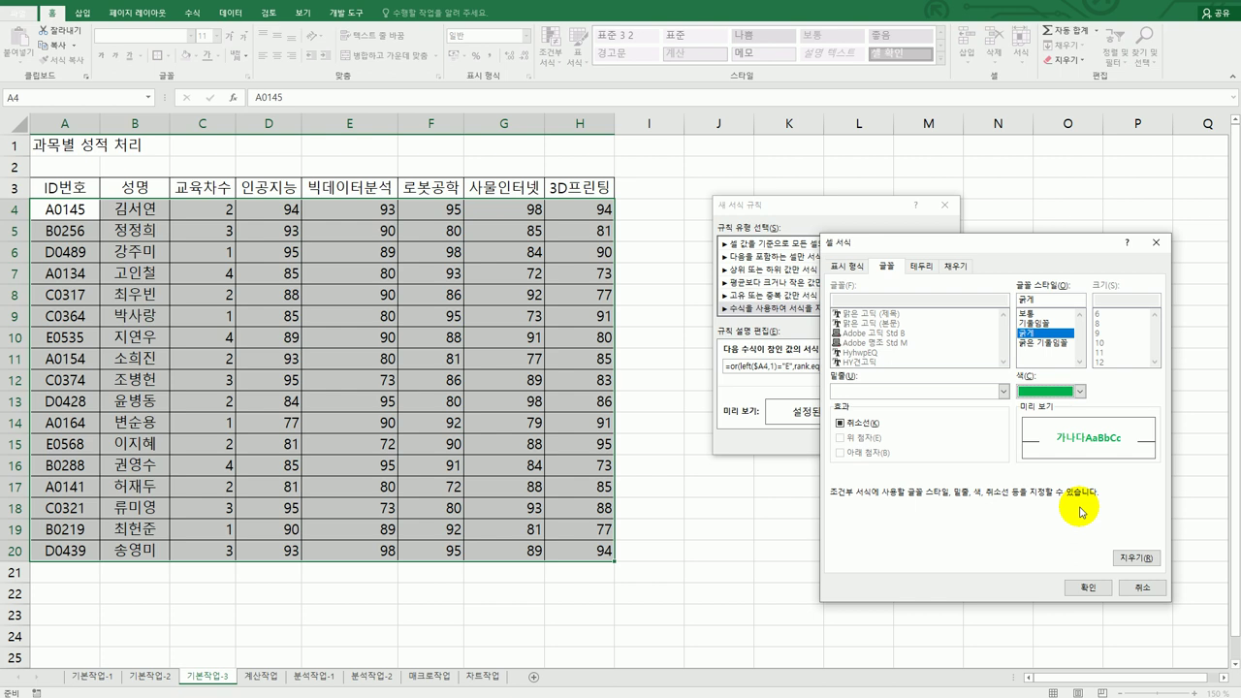
pyautogui.click(1087, 587)
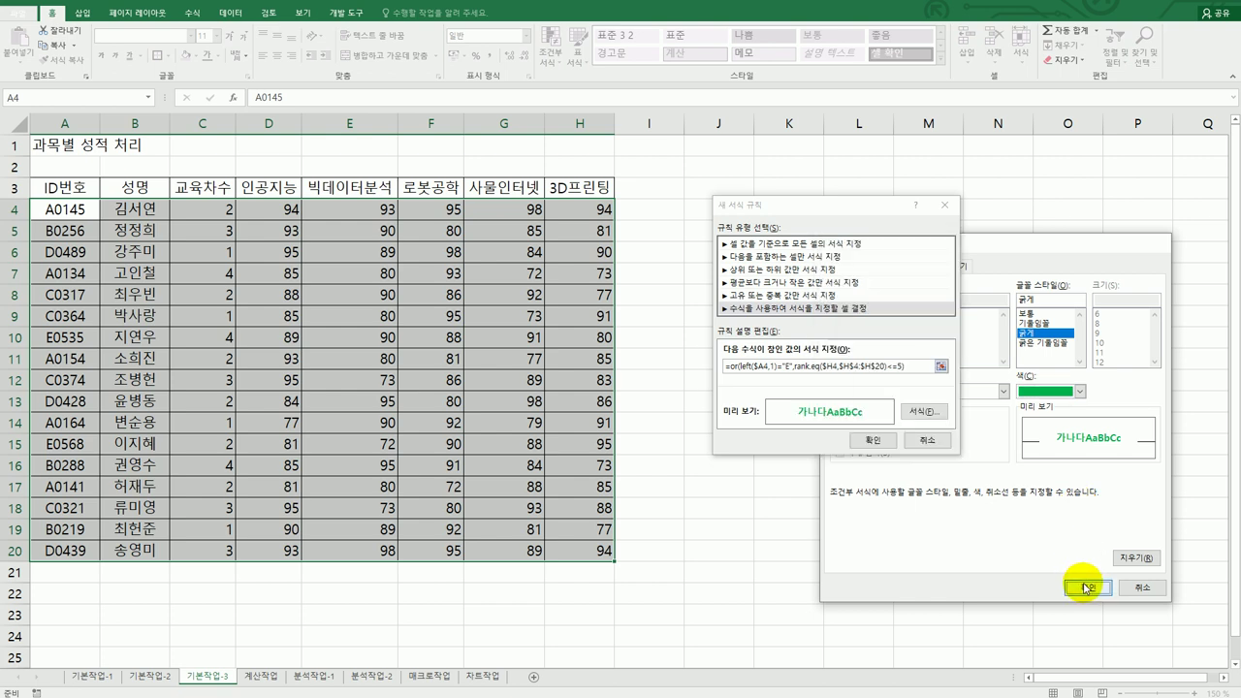
pyautogui.click(877, 438)
pyautogui.click(598, 551)
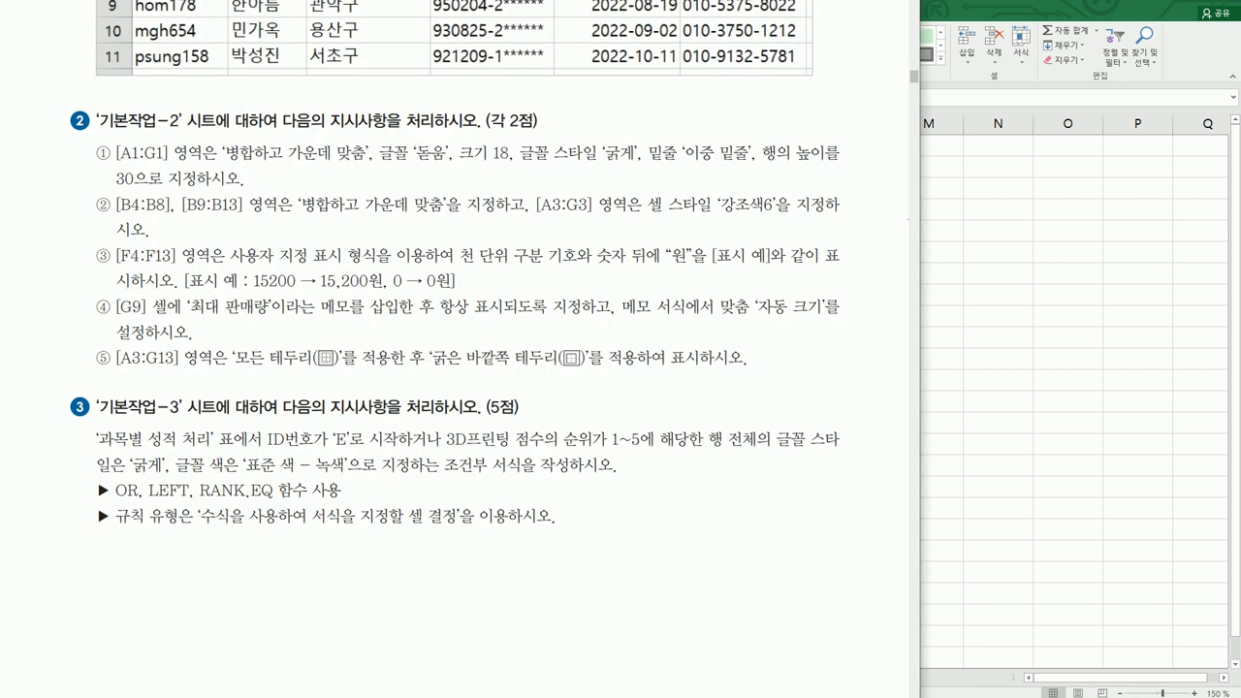
# Step: Read the five 계산작업 questions under 문제 2 in the exam document, including the functions each one requires
pyautogui.hscroll(2, 882, 220)
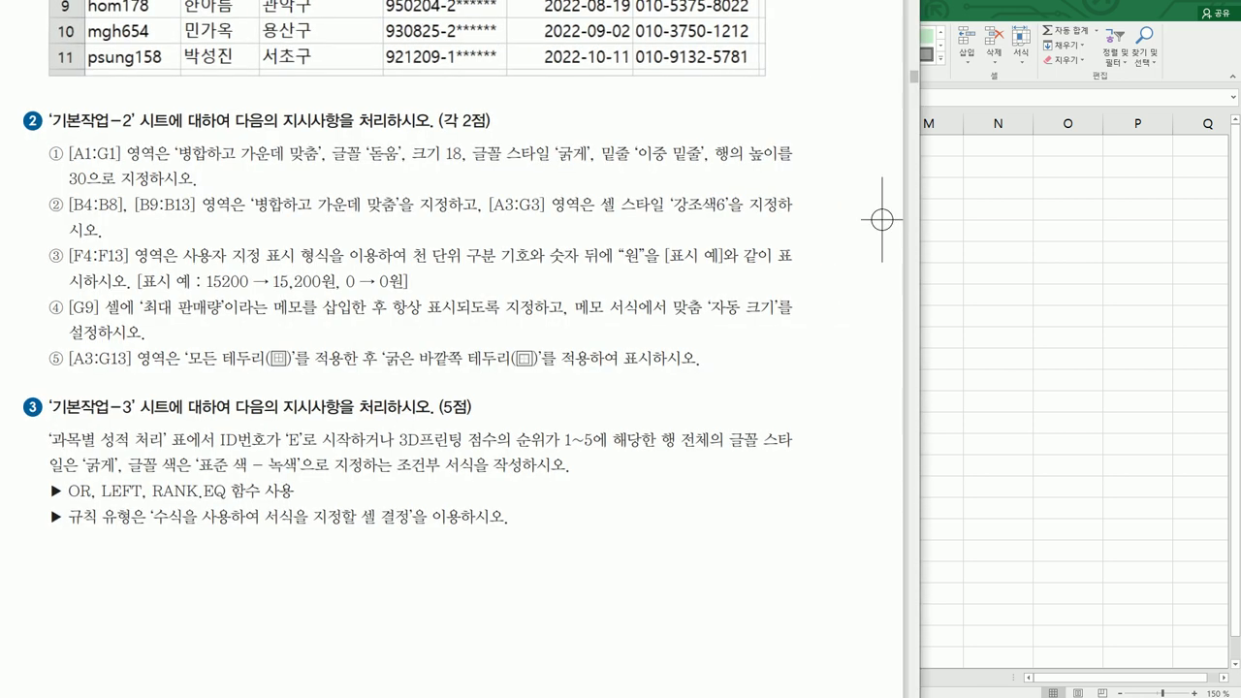
pyautogui.hscroll(-15, 882, 220)
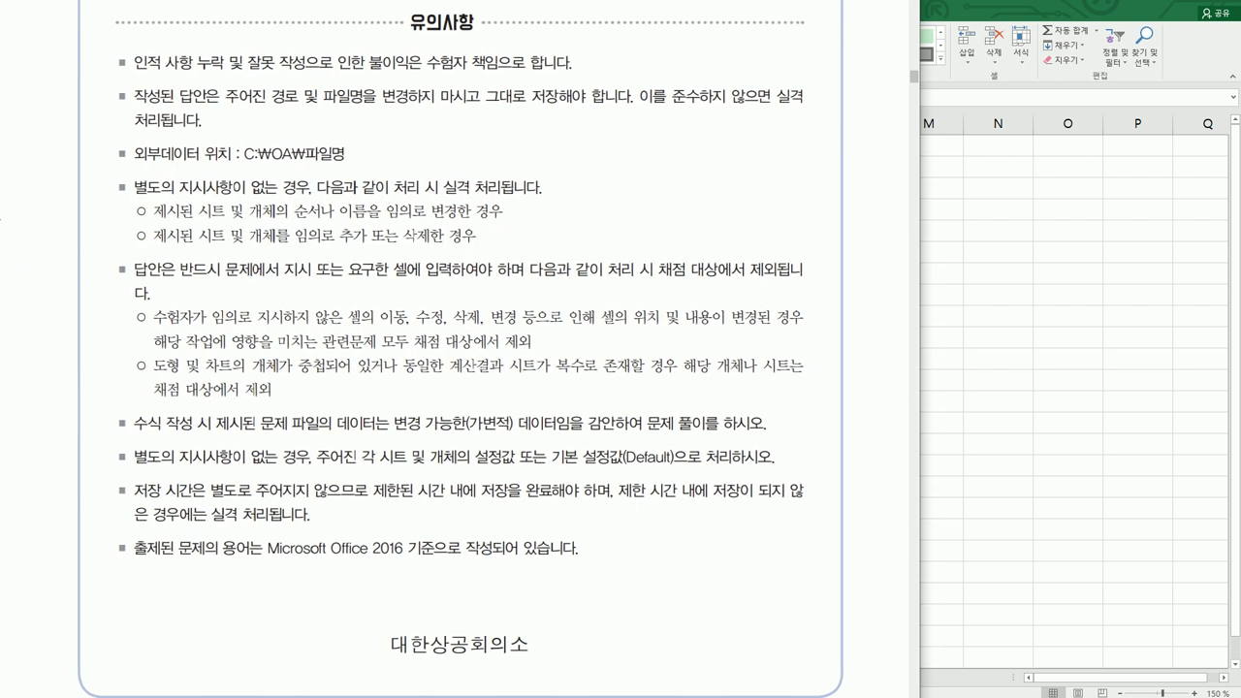
pyautogui.hscroll(2, 456, 348)
pyautogui.scroll(-12, 407, 348)
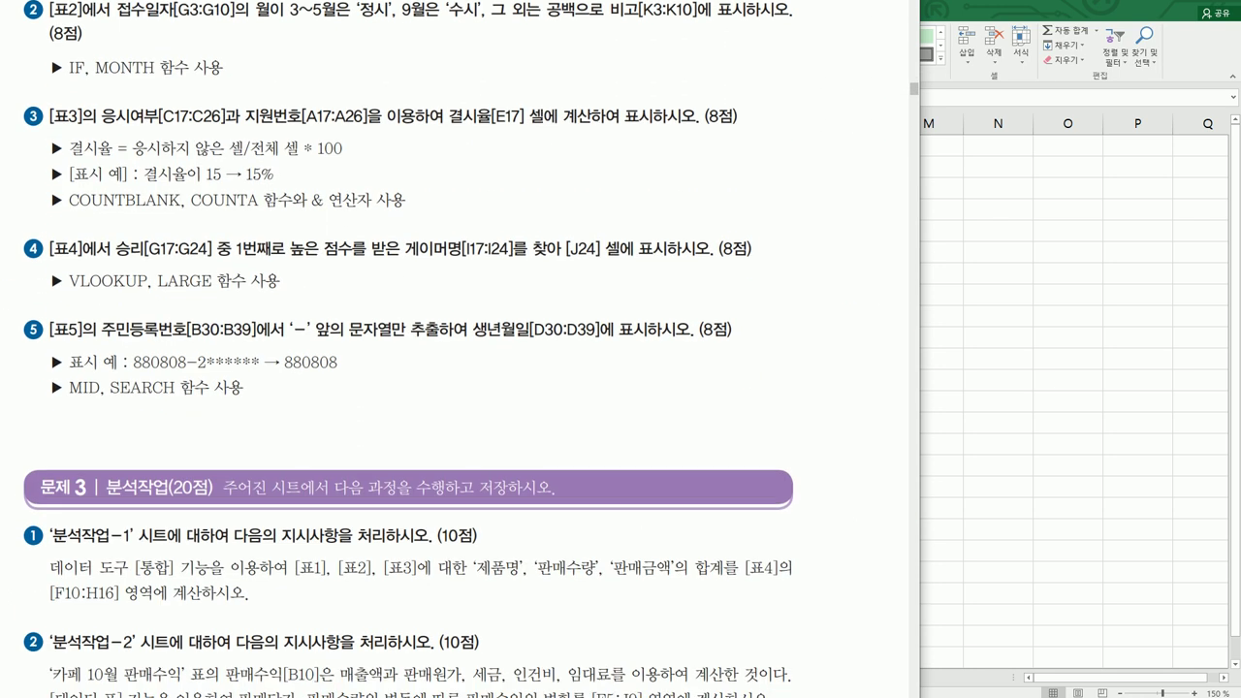
pyautogui.scroll(3, 407, 349)
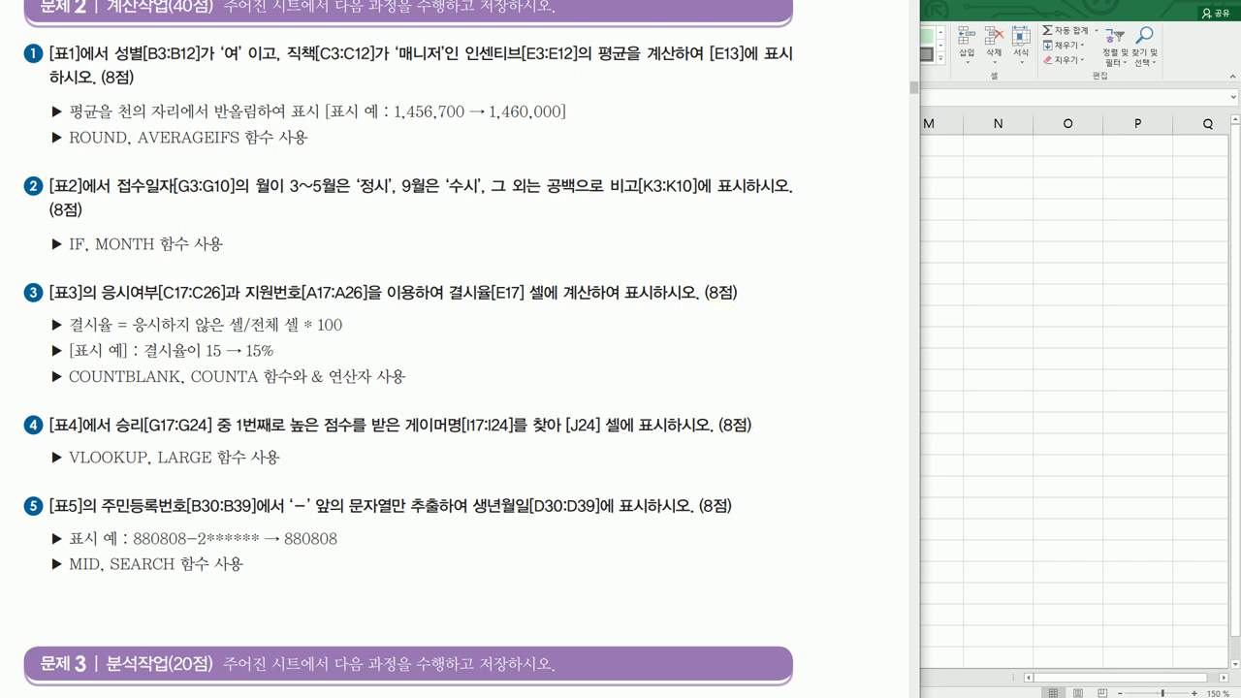
pyautogui.scroll(1, 717, 271)
pyautogui.scroll(-3, 726, 268)
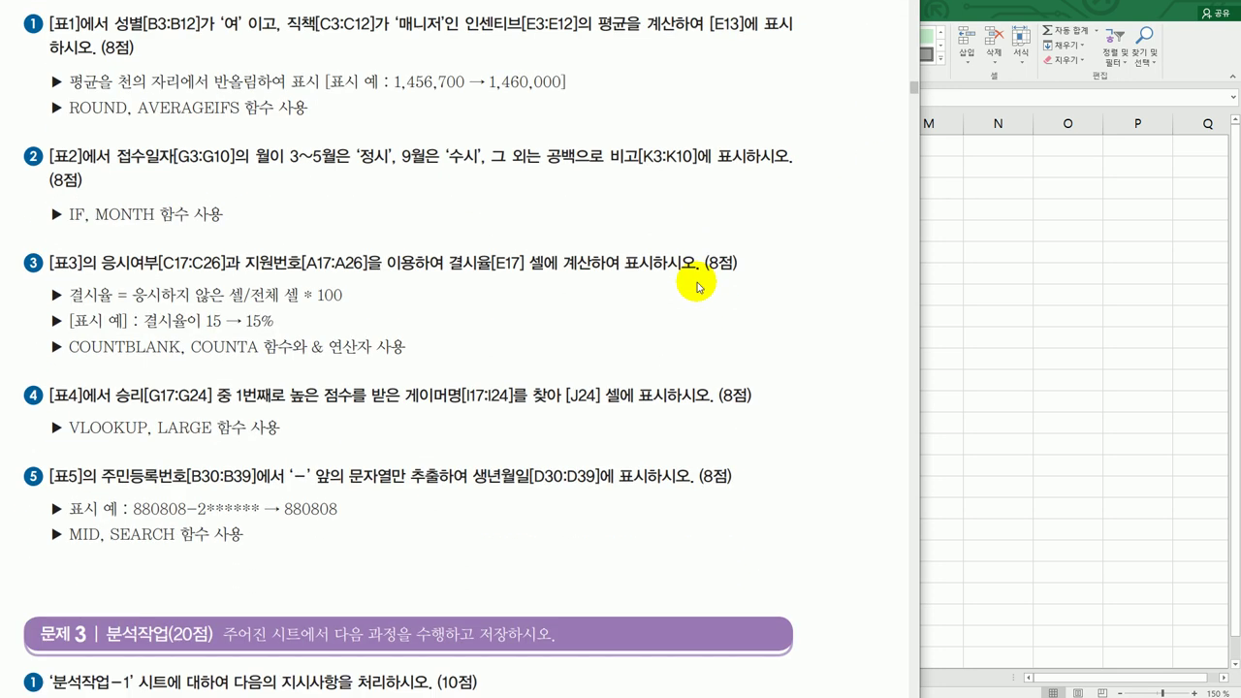
pyautogui.scroll(3, 698, 286)
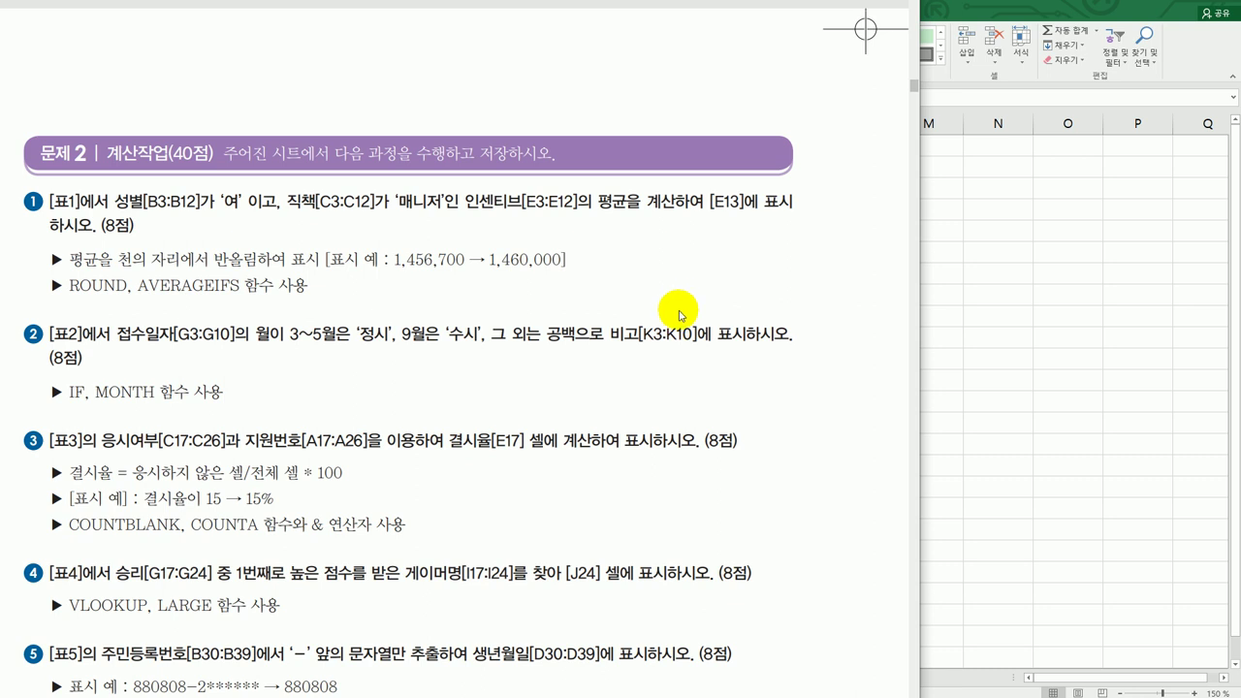
pyautogui.scroll(-3, 679, 314)
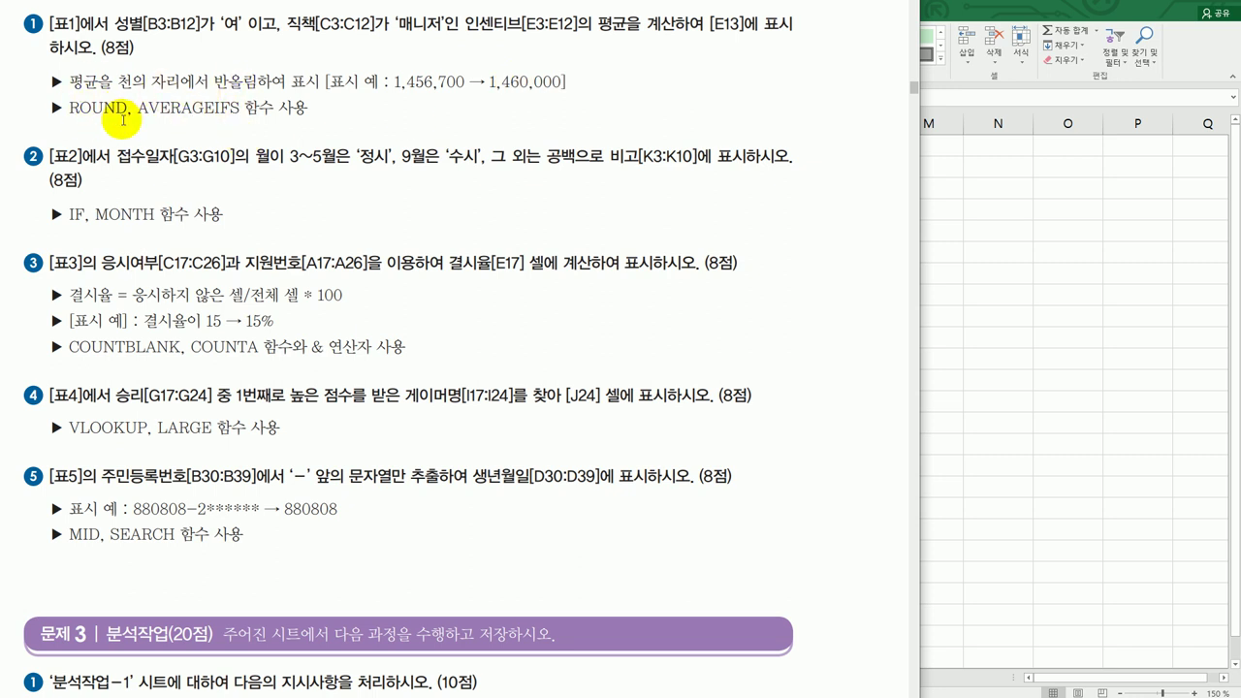
# Step: Switch back to Excel and go to cell E13 under 표1 on the 계산작업 sheet
pyautogui.click(963, 277)
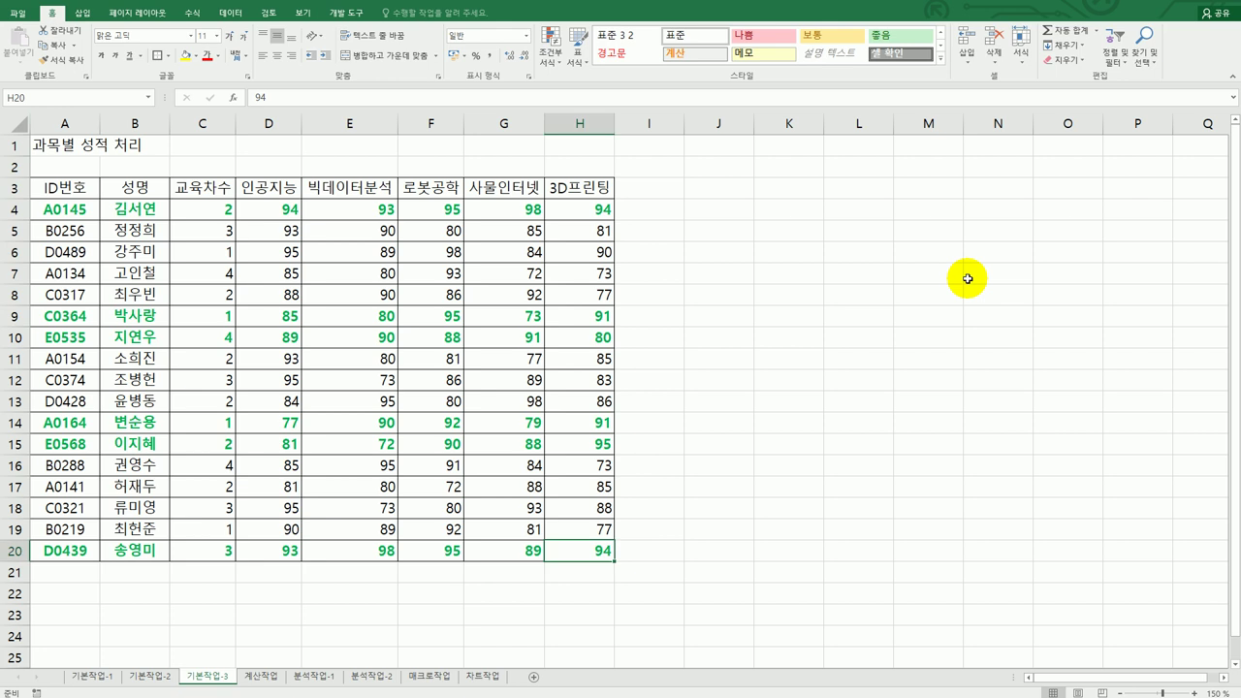
pyautogui.click(259, 675)
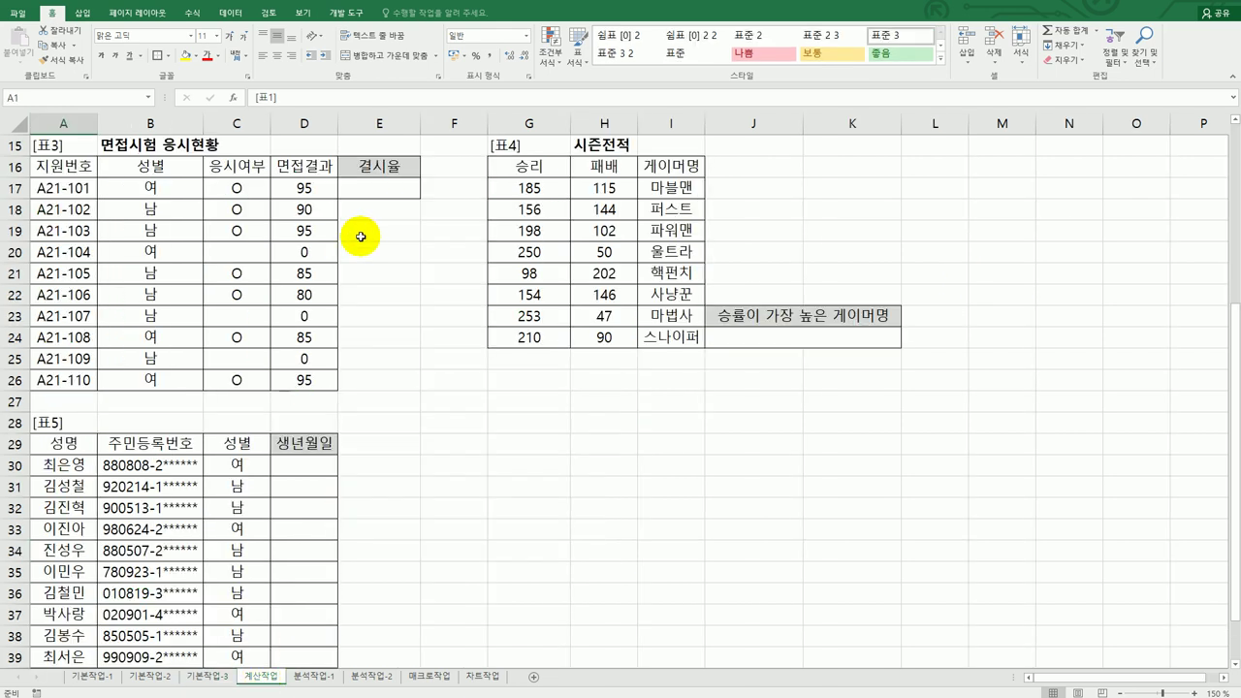
pyautogui.click(372, 195)
pyautogui.scroll(5, 392, 238)
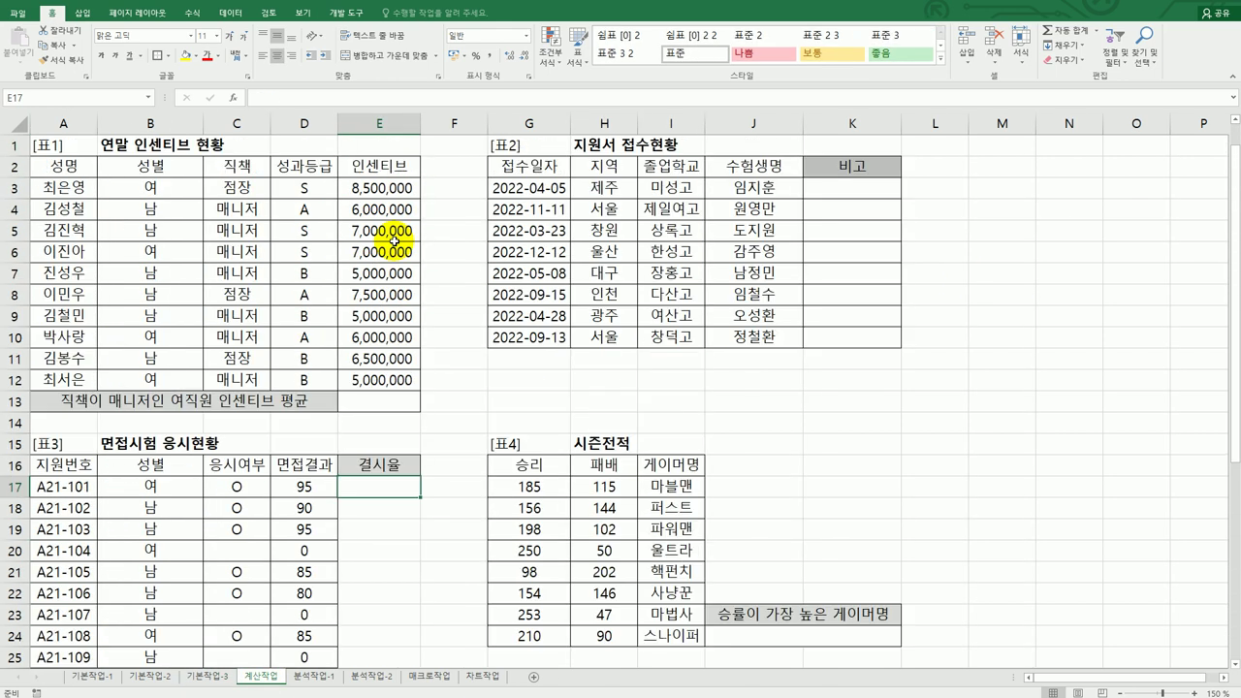
pyautogui.click(383, 400)
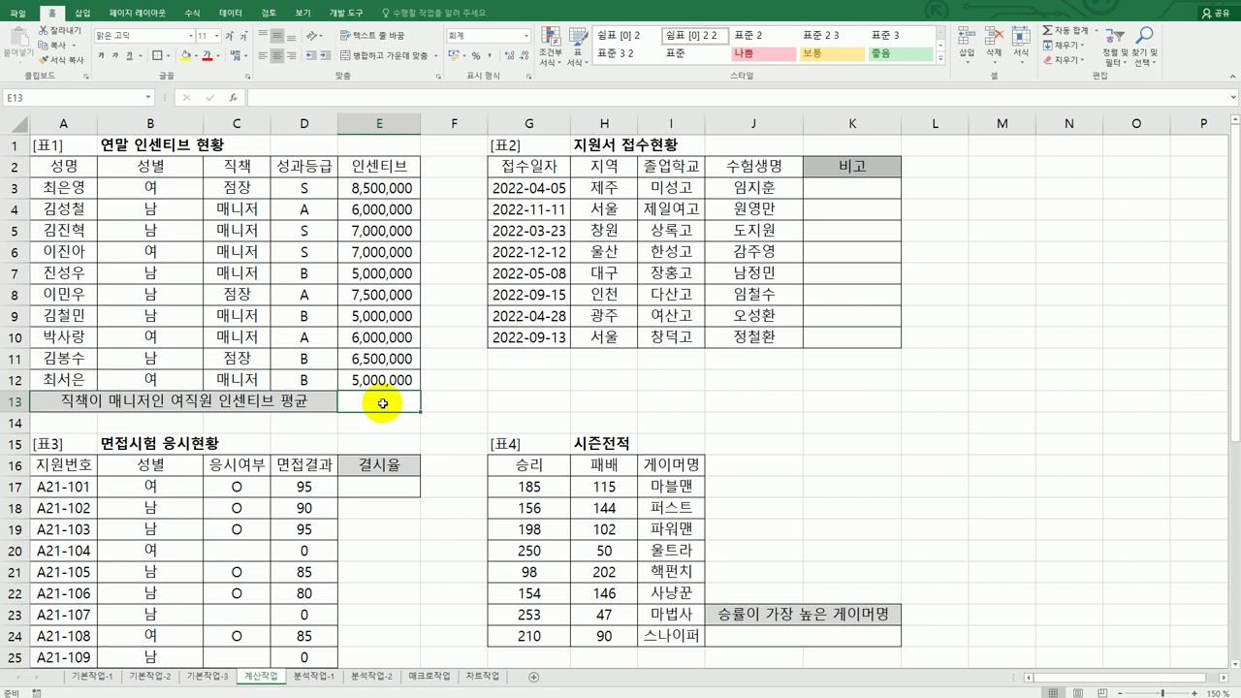
# Step: Start an AVERAGEIFS formula in E13 with the 인센티브 range E3:E12 as the range to average
pyautogui.write('=')
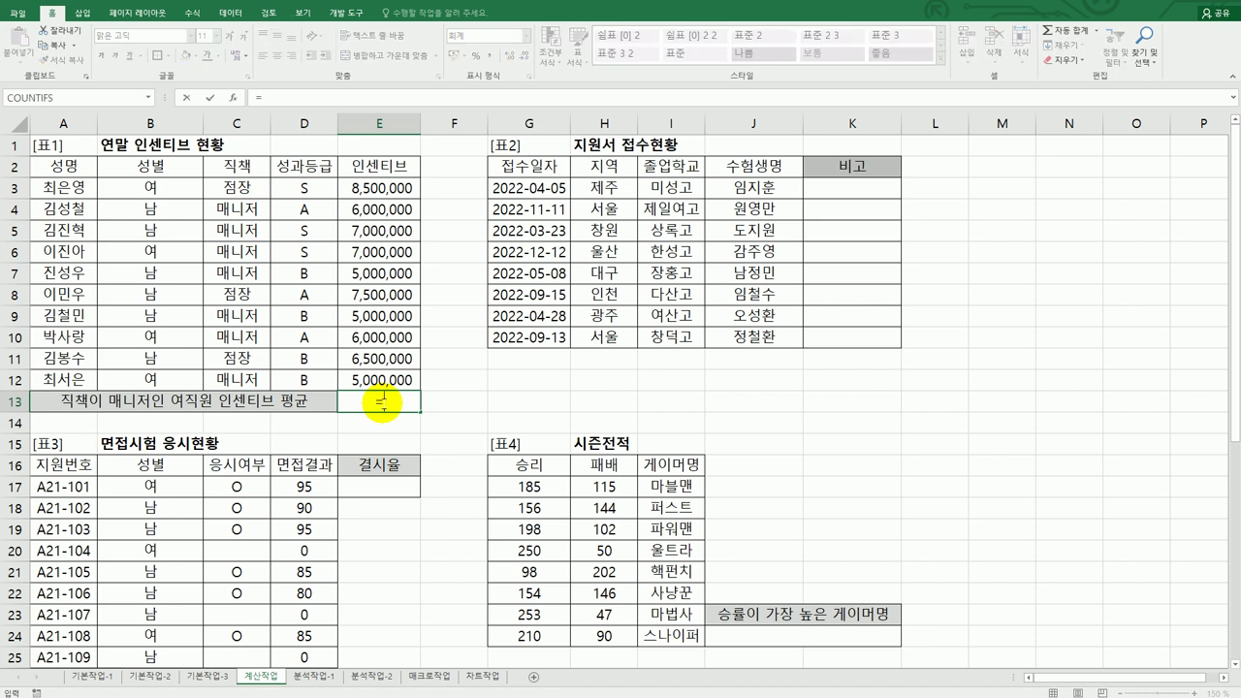
pyautogui.write('av')
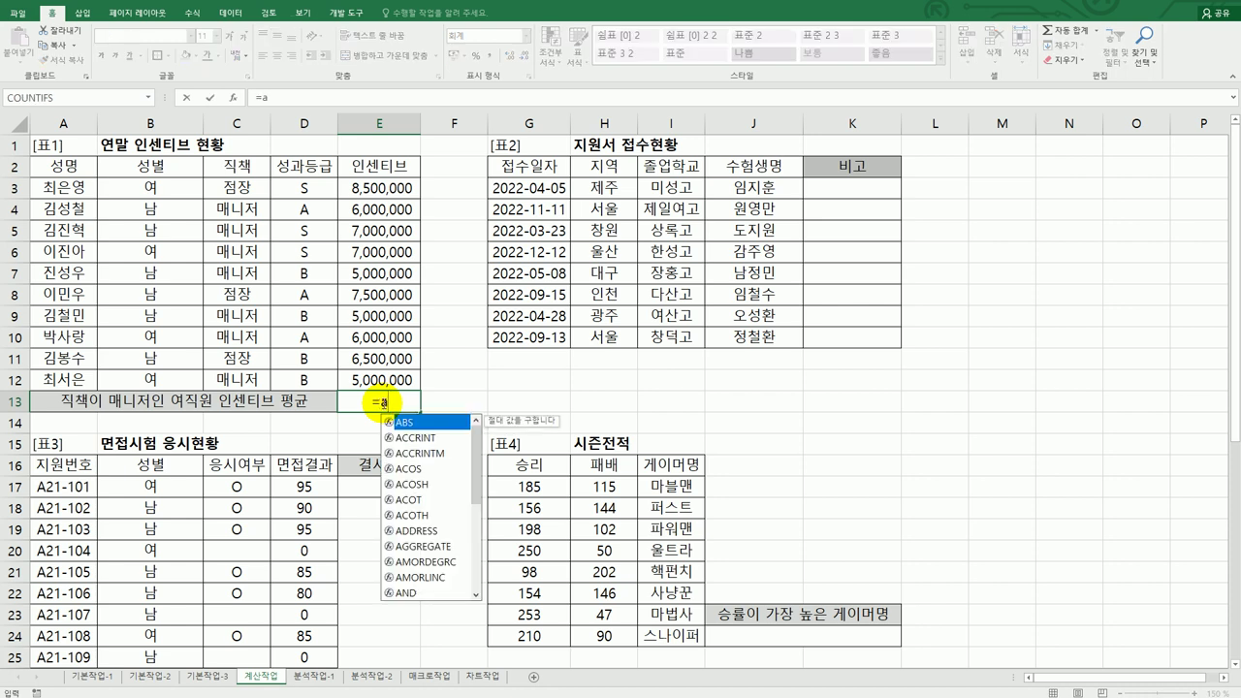
pyautogui.press('Down')
pyautogui.press('Down')
pyautogui.press('Down')
pyautogui.press('Down')
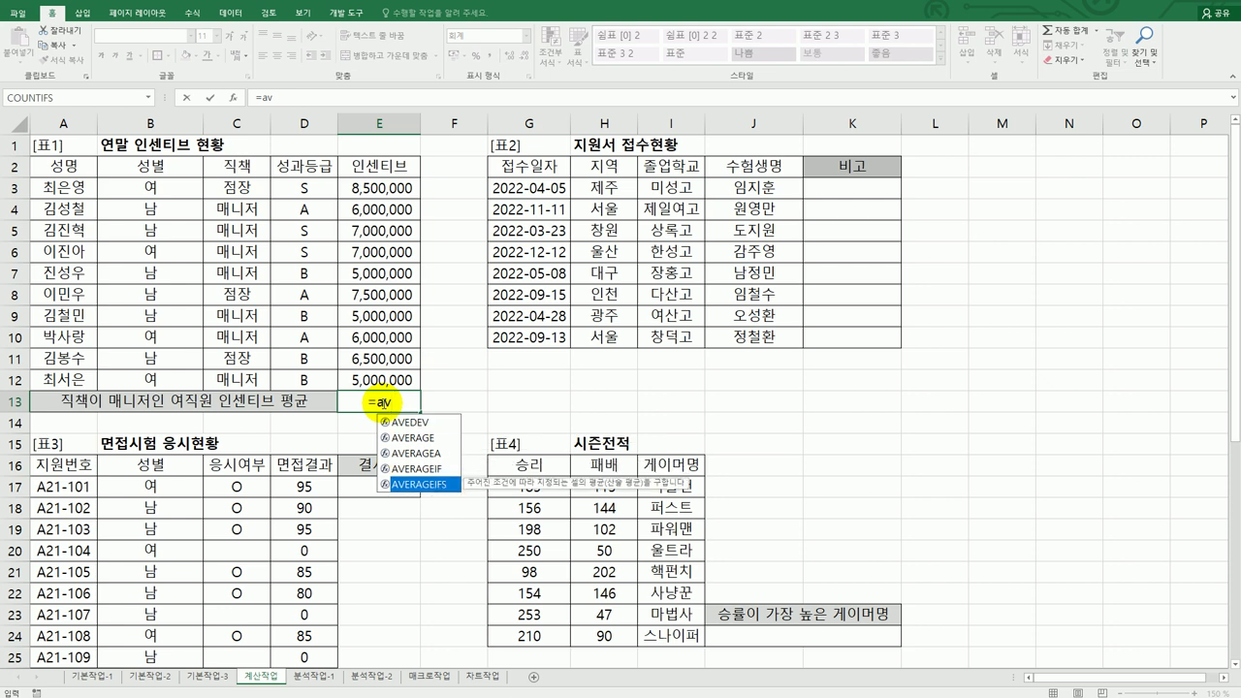
pyautogui.press('Tab')
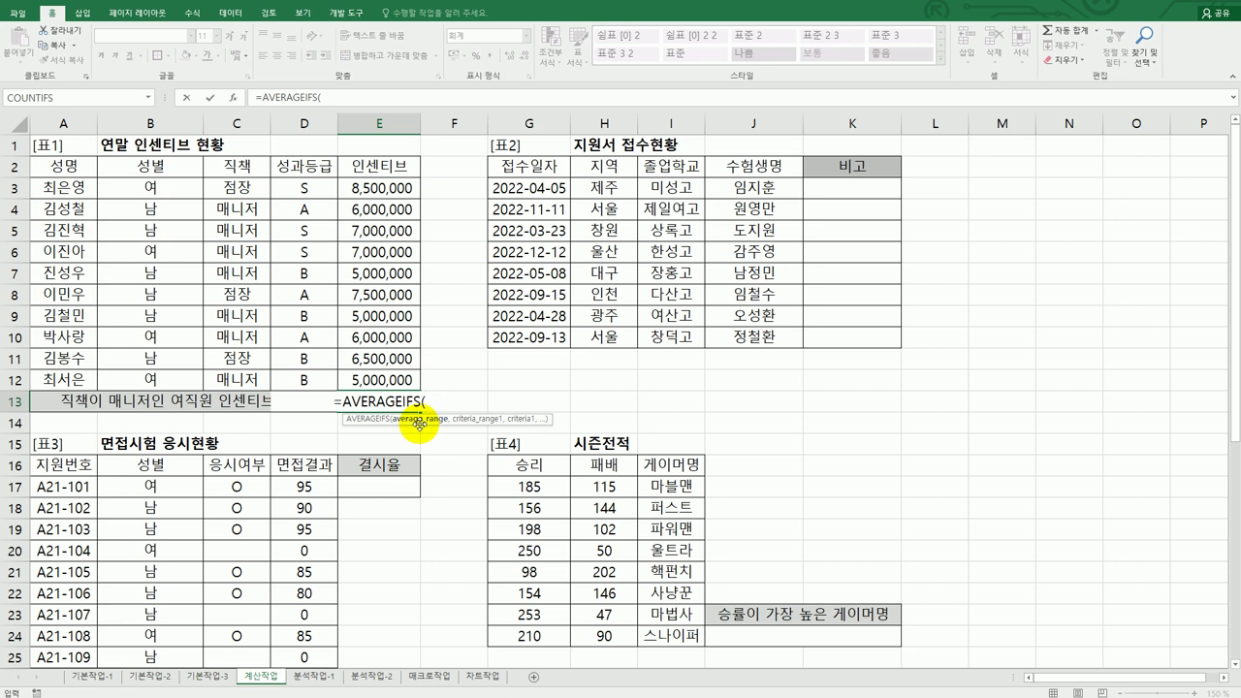
pyautogui.moveTo(383, 188); pyautogui.dragTo(378, 379)
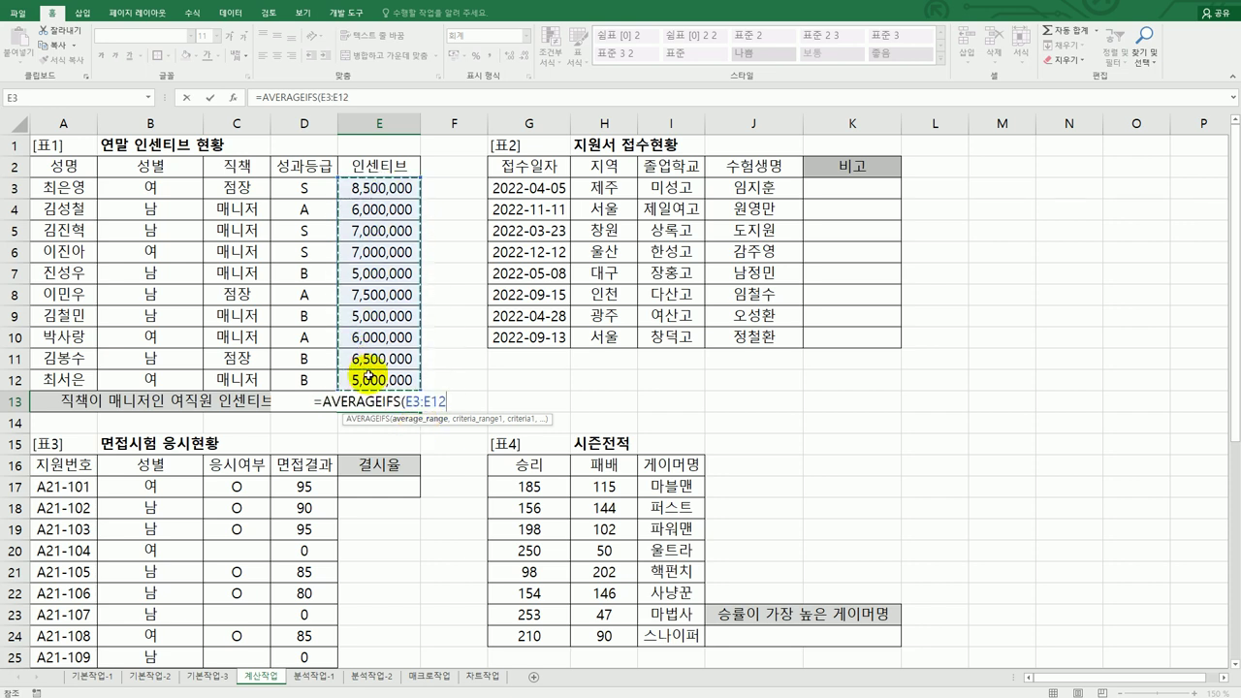
pyautogui.write(',')
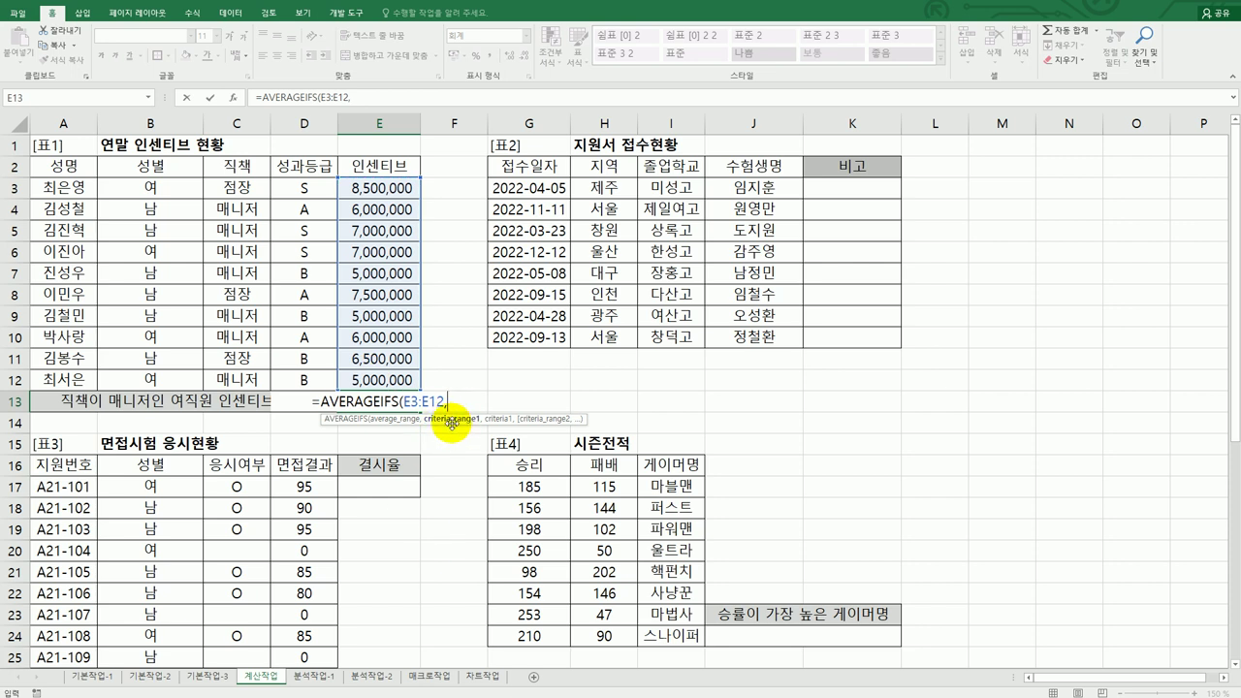
# Step: Add the first AVERAGEIFS condition, with the 성별 range B3:B12 and the criterion "여"
pyautogui.moveTo(152, 186); pyautogui.dragTo(155, 371)
pyautogui.write(',')
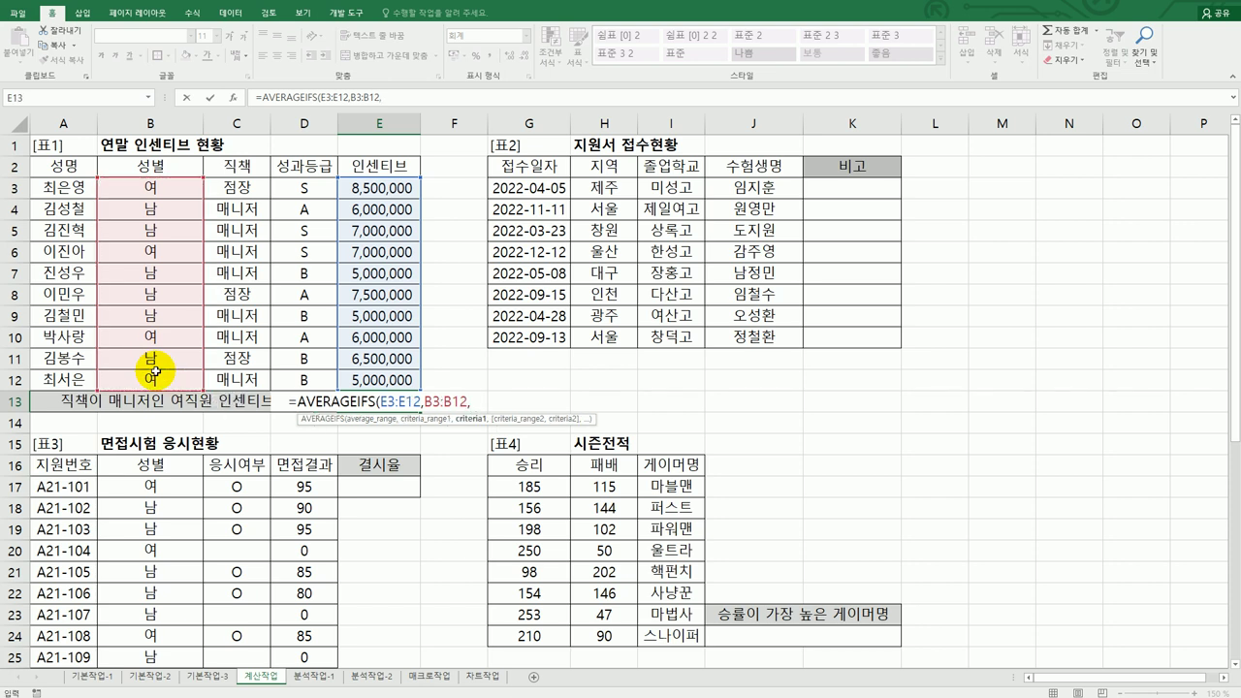
pyautogui.write('"du')
pyautogui.press('BackSpace')
pyautogui.press('BackSpace')
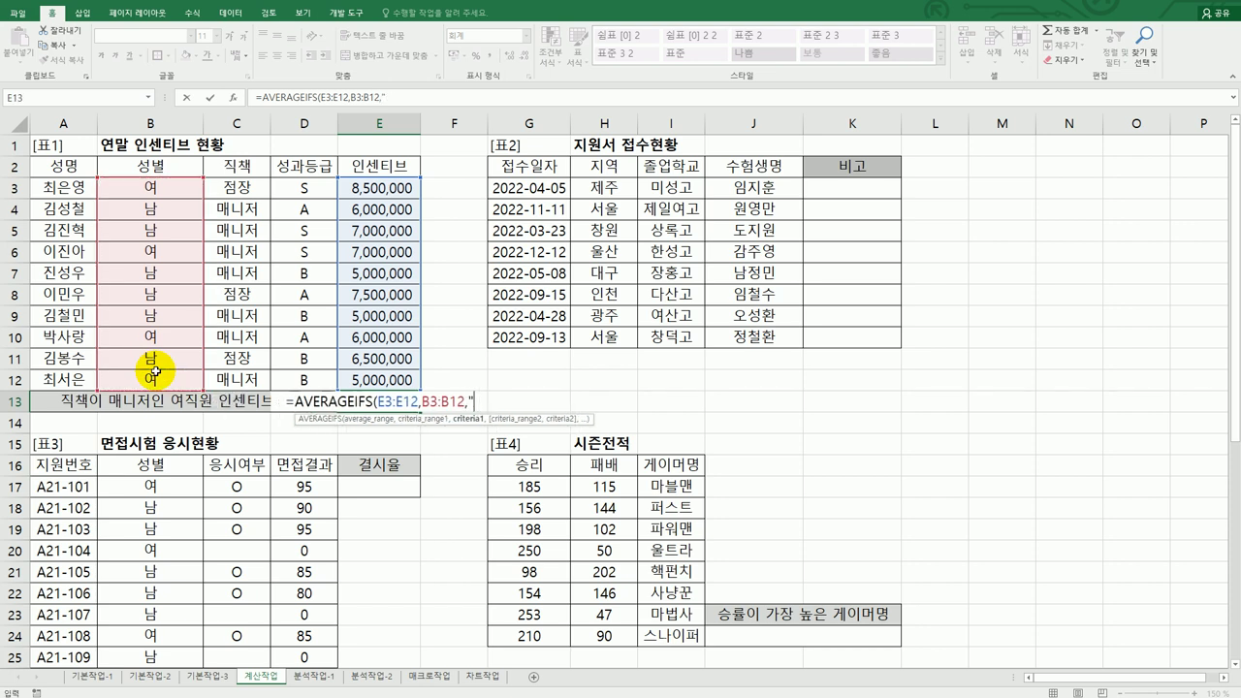
pyautogui.write('여",')
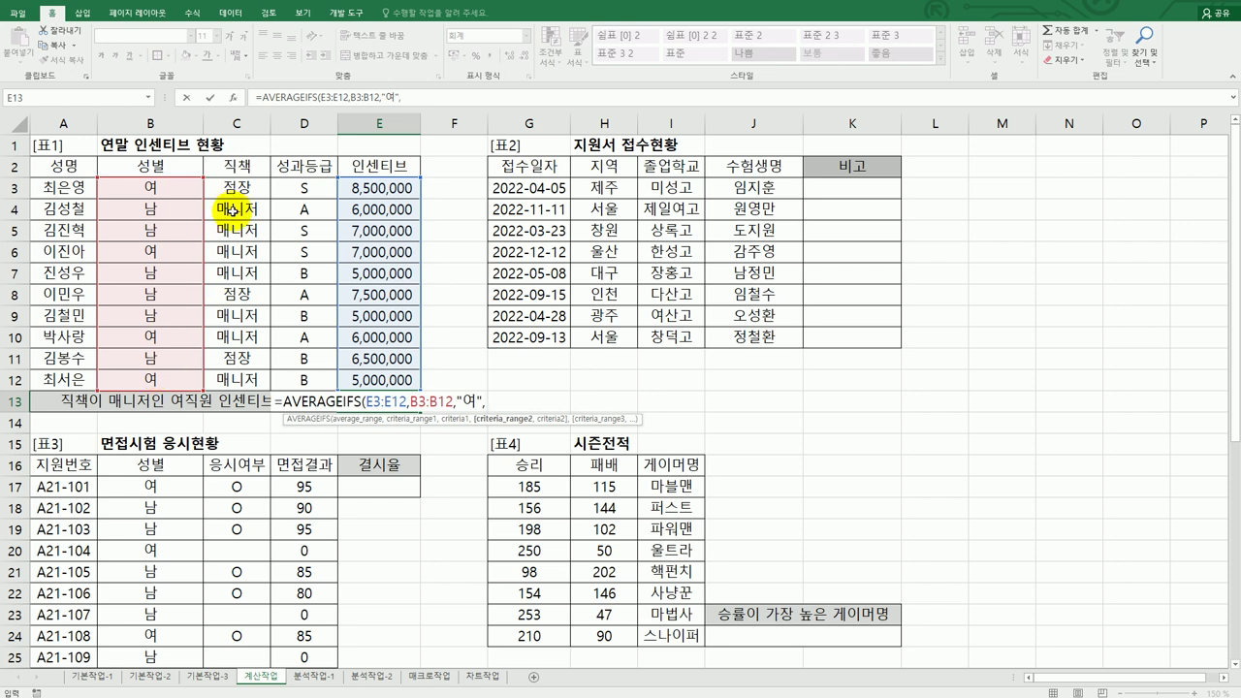
# Step: Add the second condition, with the 직책 range C3:C12 and the criterion "매니저", and complete the AVERAGEIFS formula
pyautogui.moveTo(232, 180); pyautogui.dragTo(233, 374)
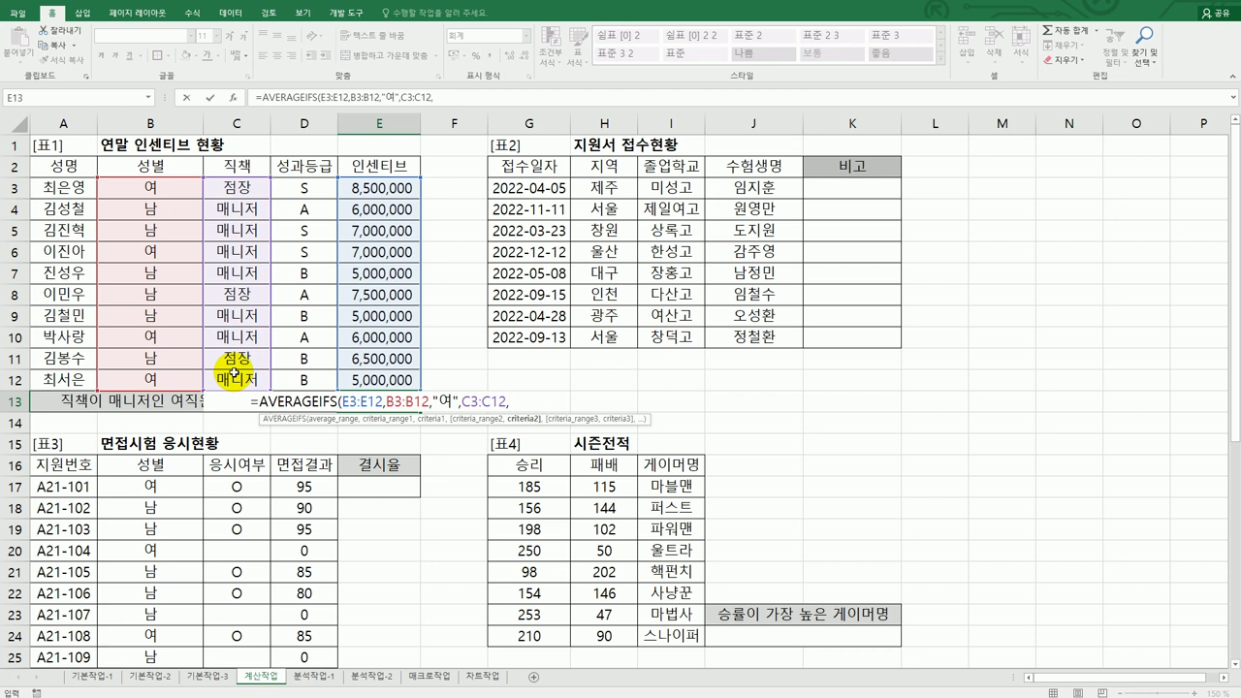
pyautogui.write(',"매')
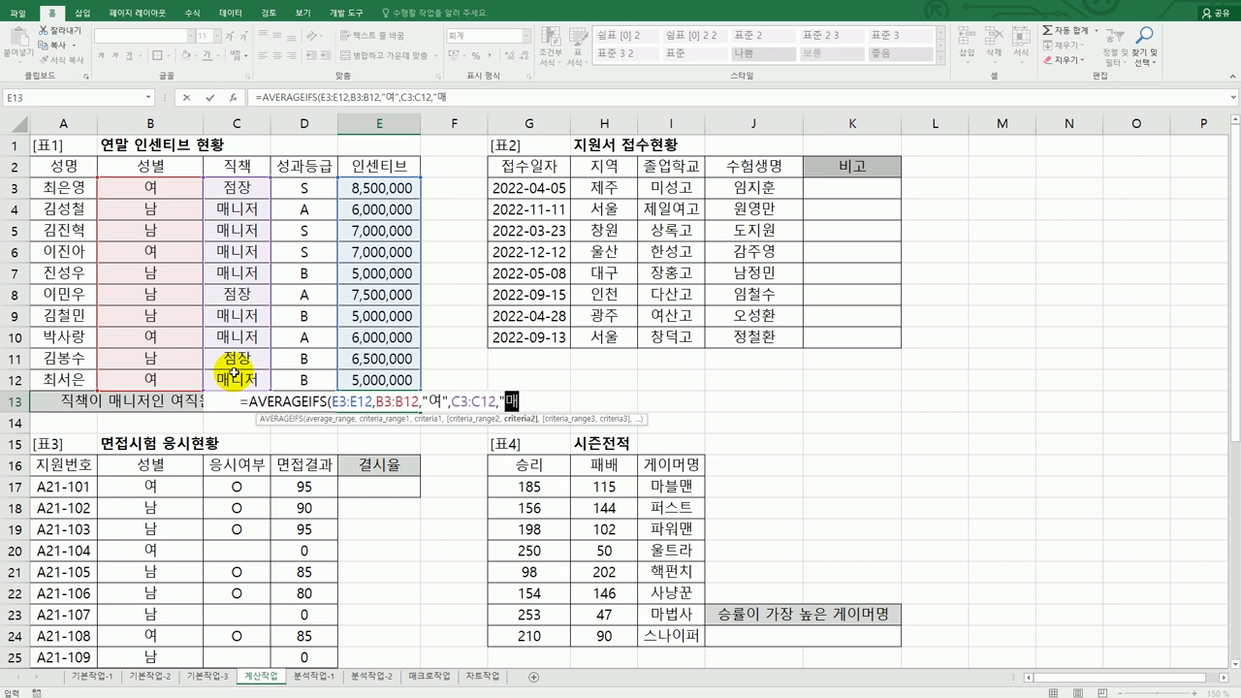
pyautogui.write('니저")')
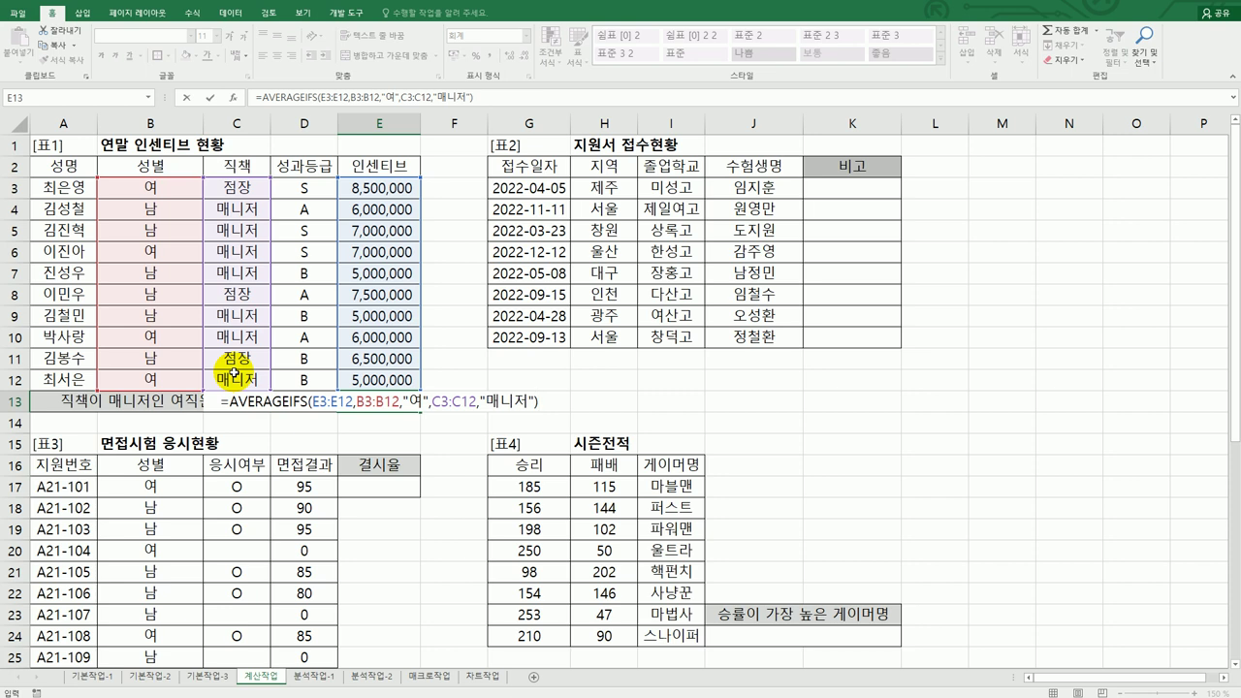
pyautogui.press('Return')
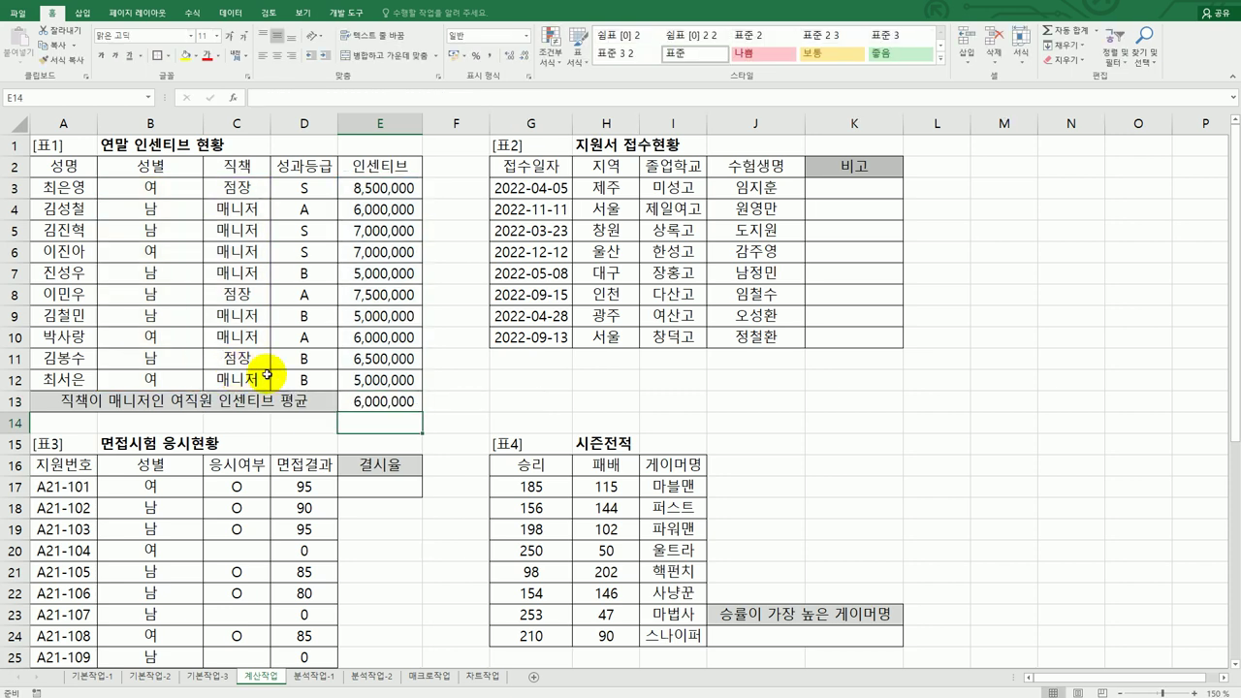
# Step: Wrap the AVERAGEIFS formula in E13 in ROUND with -4 as the number of digits
pyautogui.click(383, 403)
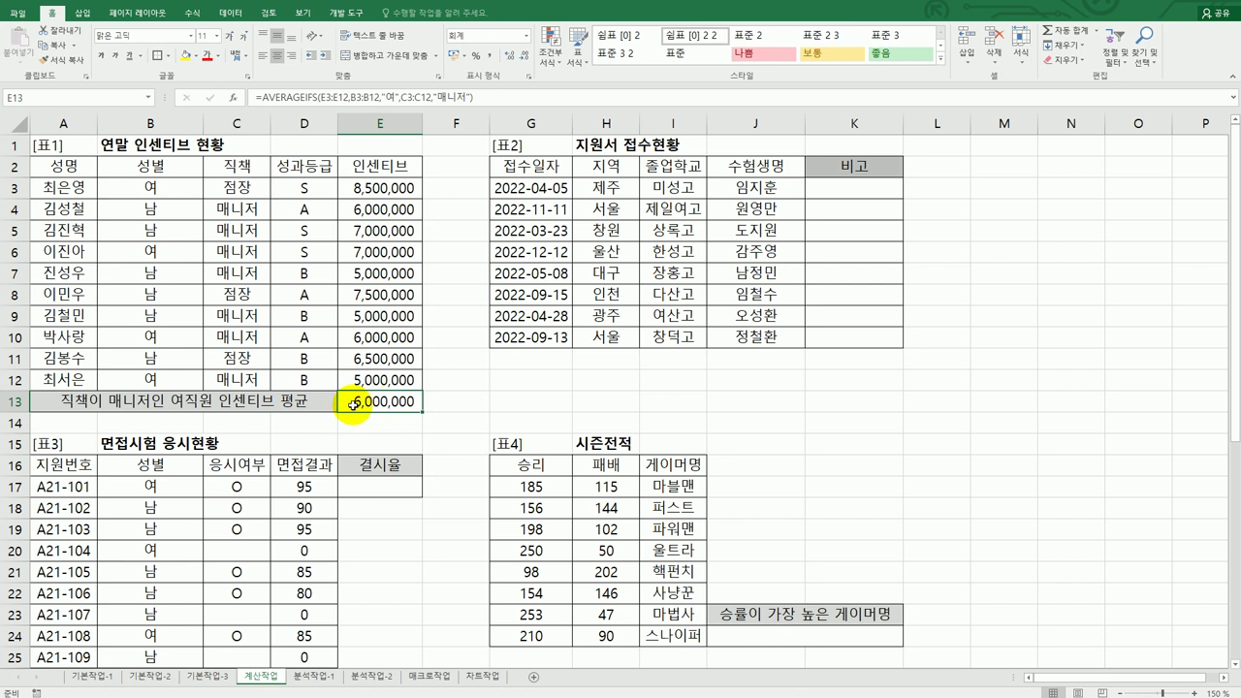
pyautogui.doubleClick(351, 405)
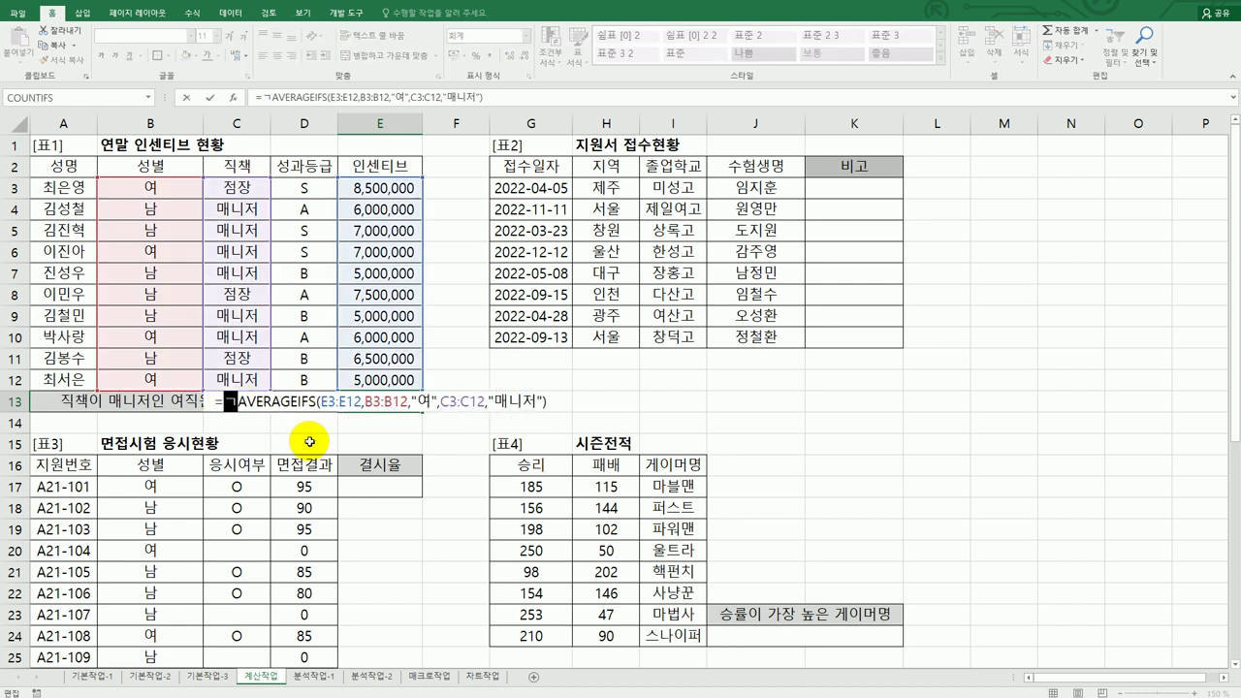
pyautogui.write('round(')
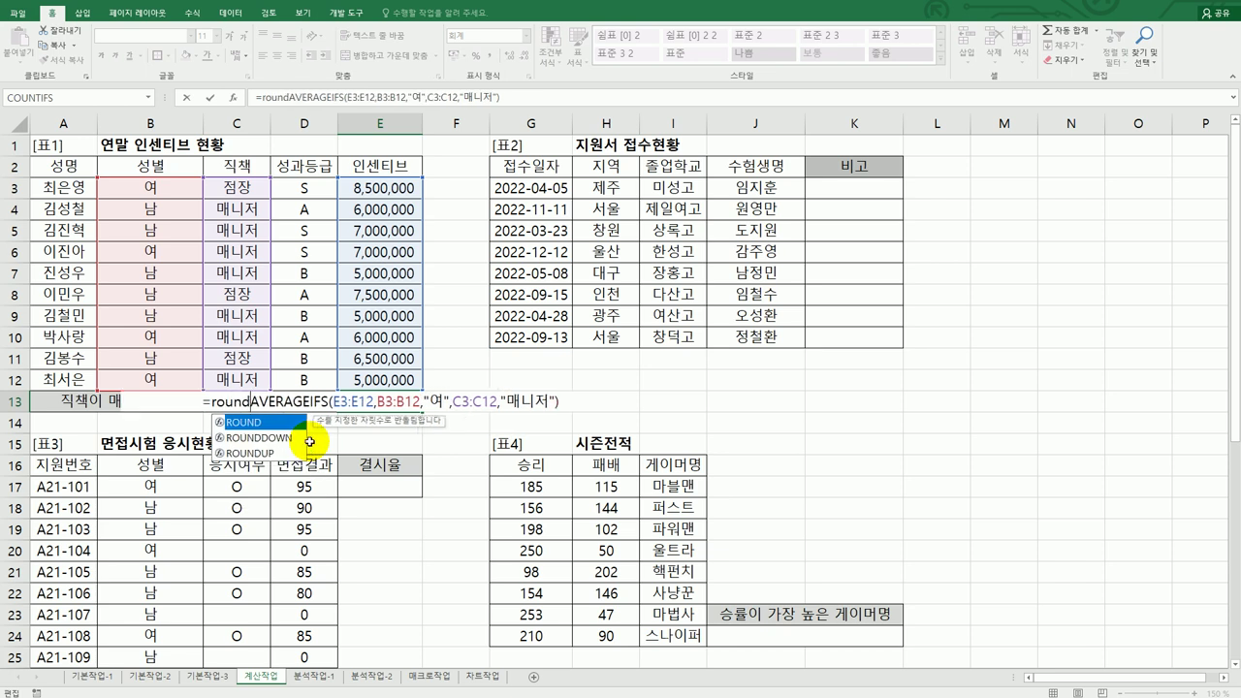
pyautogui.press('End')
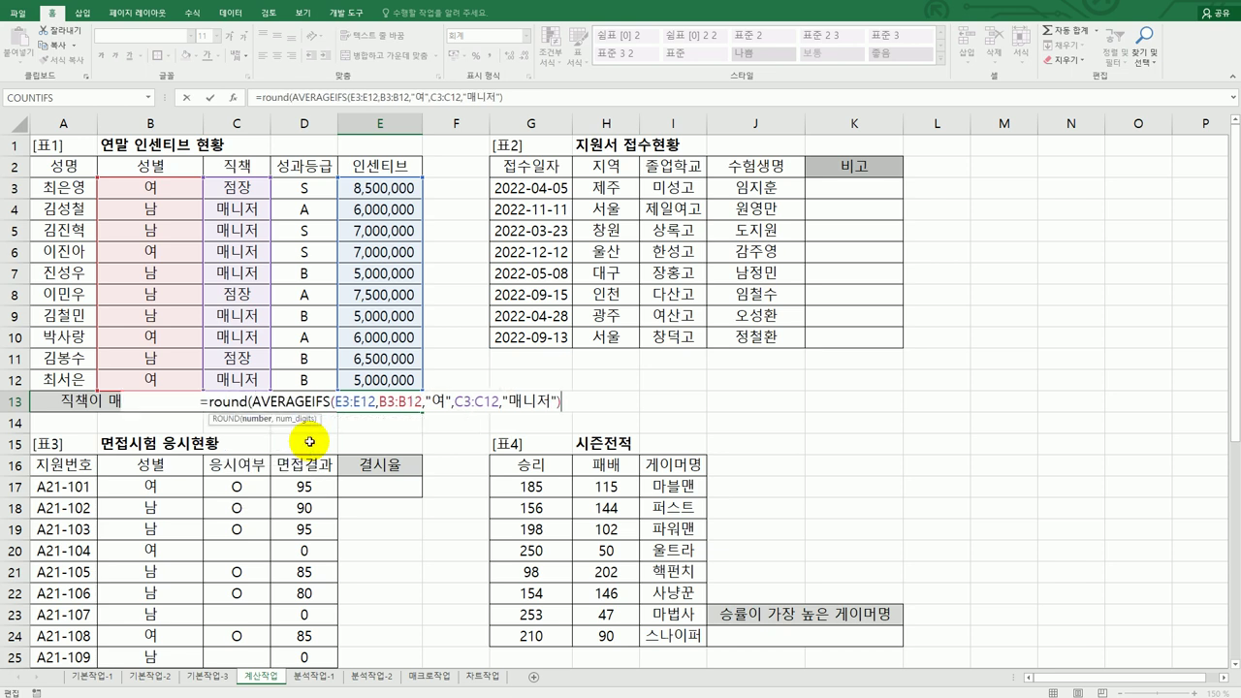
pyautogui.write(',')
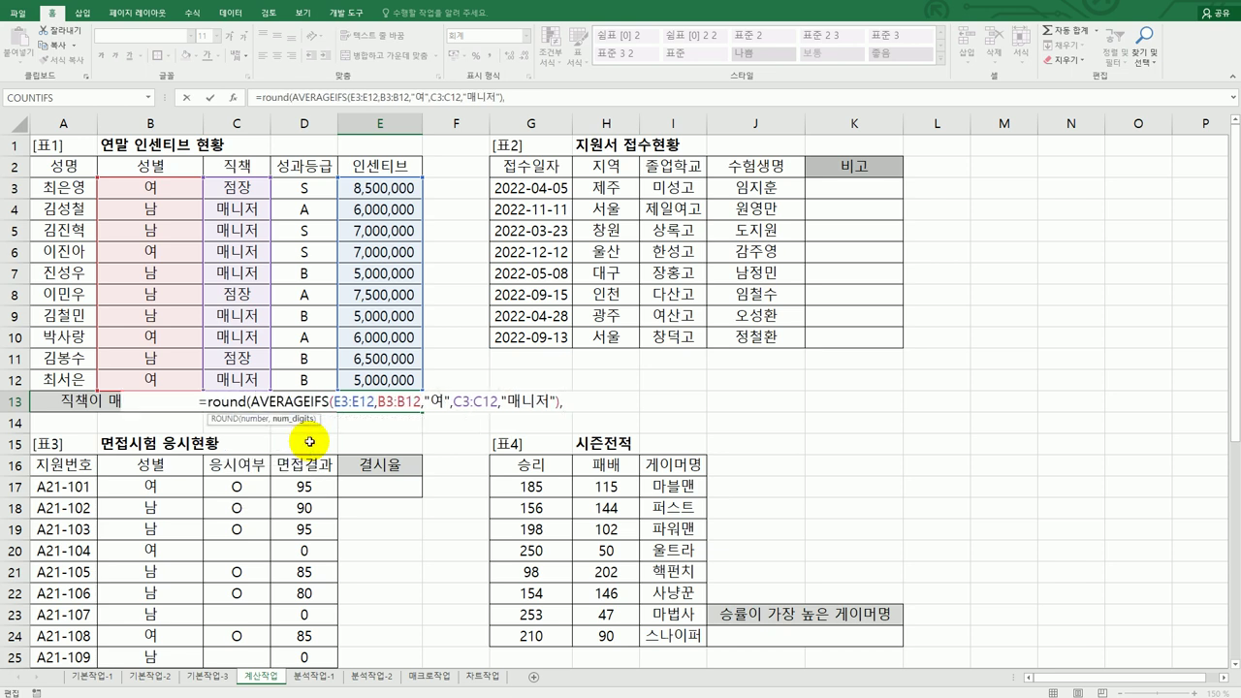
pyautogui.write('-4)')
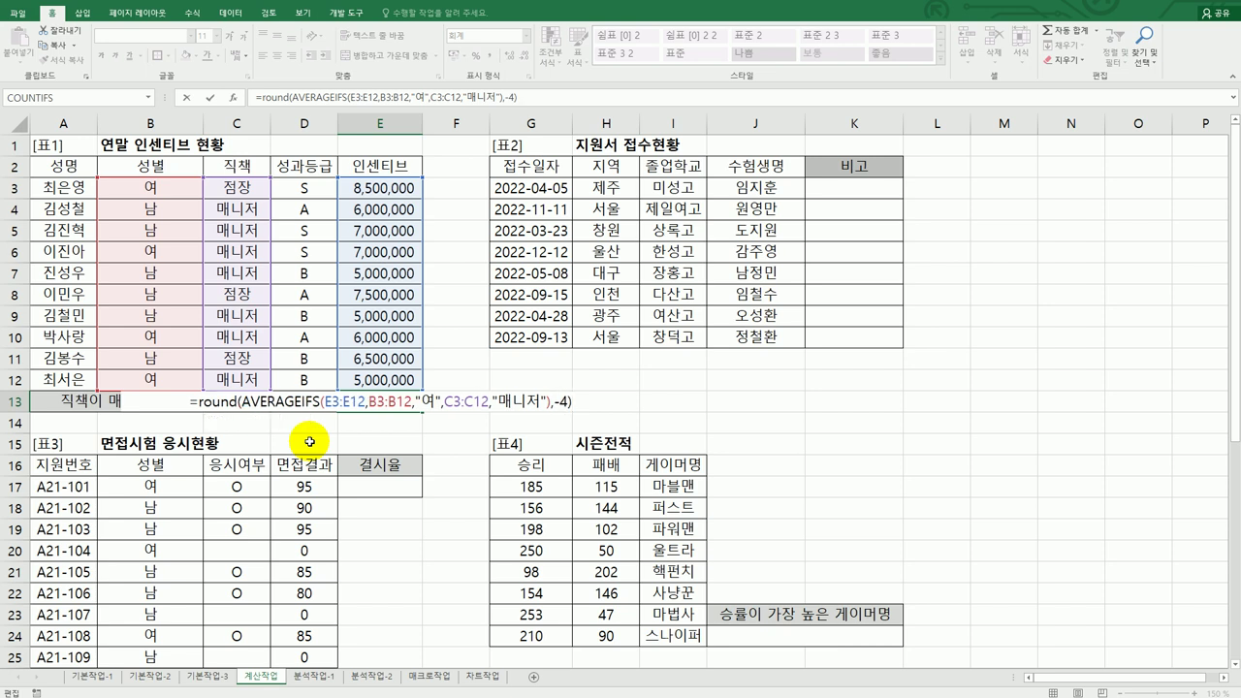
pyautogui.hotkey('ctrl', 'Return')
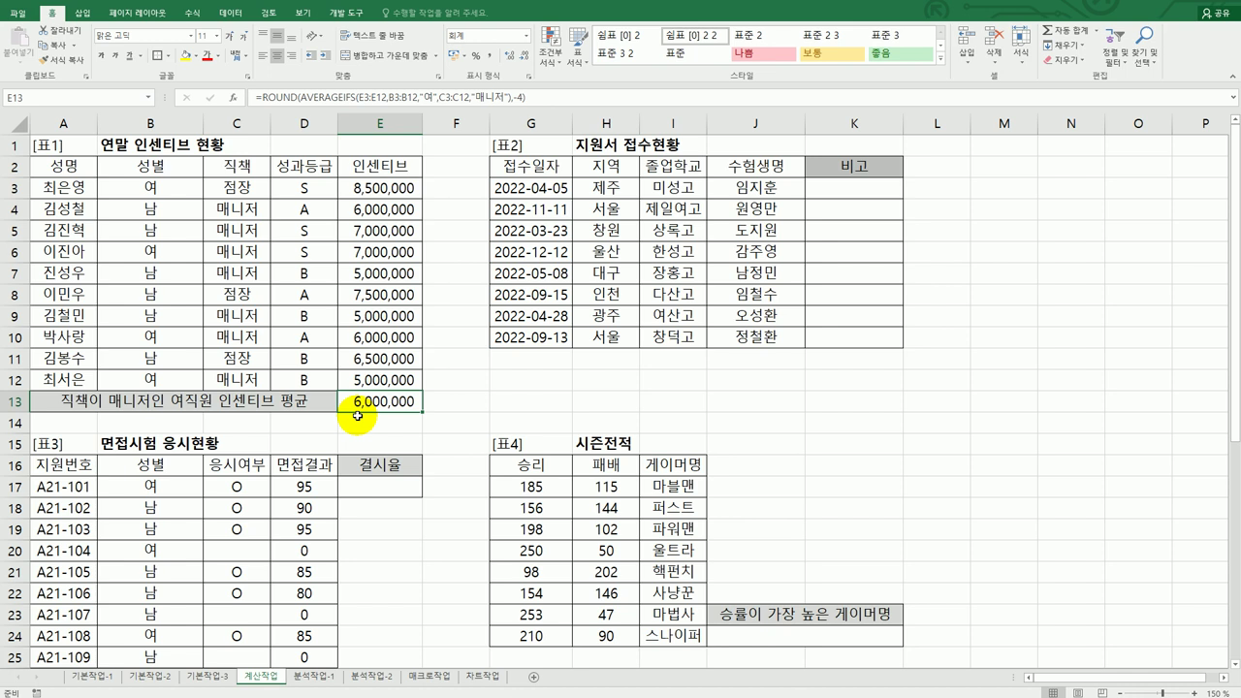
# Step: Check the question 2 instructions, return to Excel and enter =MONTH(G3) in K3 under 비고 in 표2
pyautogui.hotkey('alt', 'Tab')
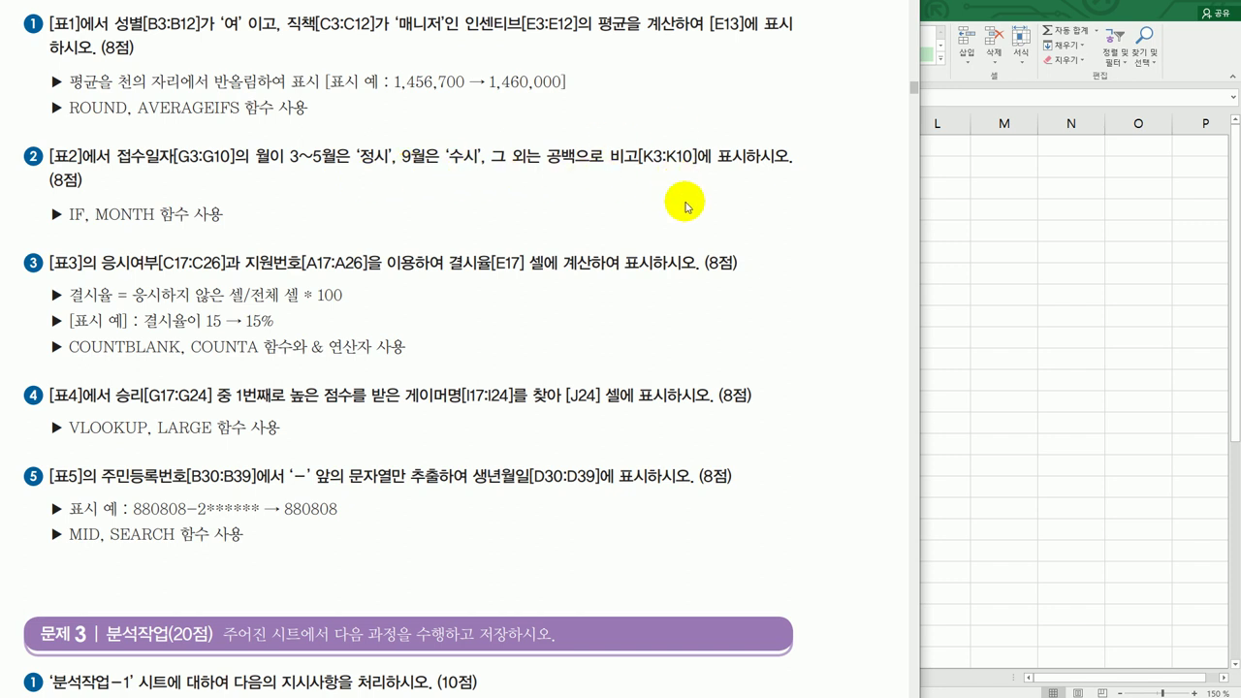
pyautogui.click(942, 328)
pyautogui.click(870, 184)
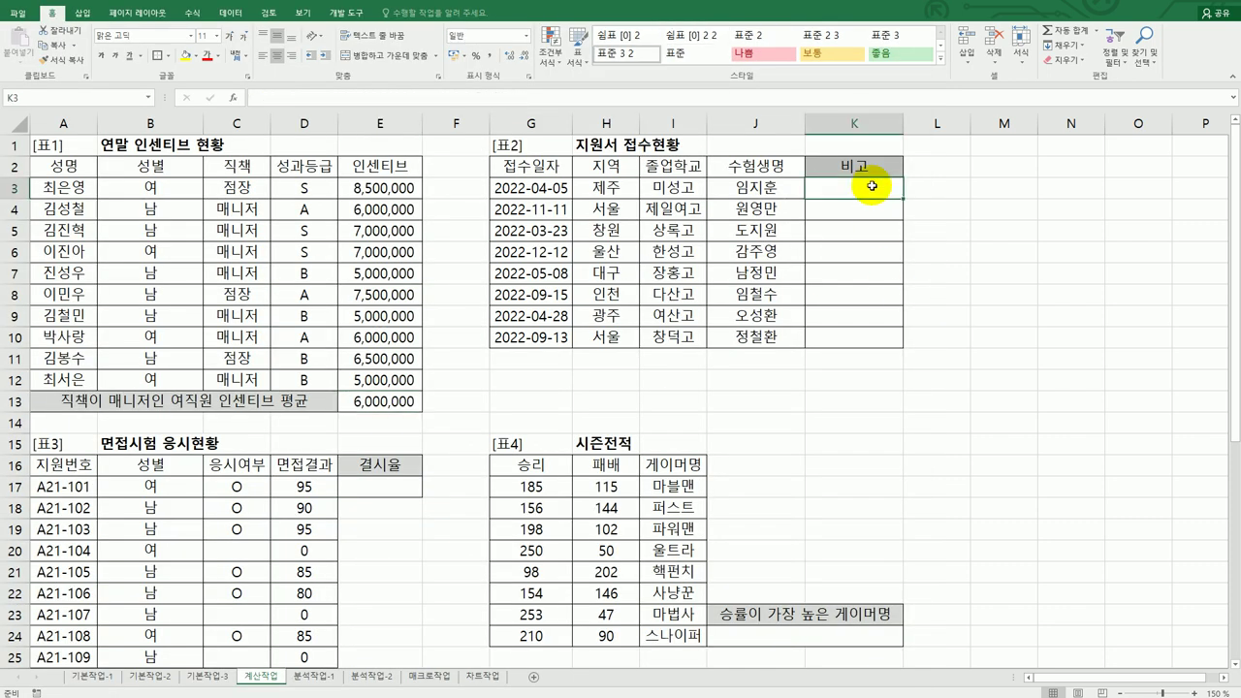
pyautogui.write('=mon')
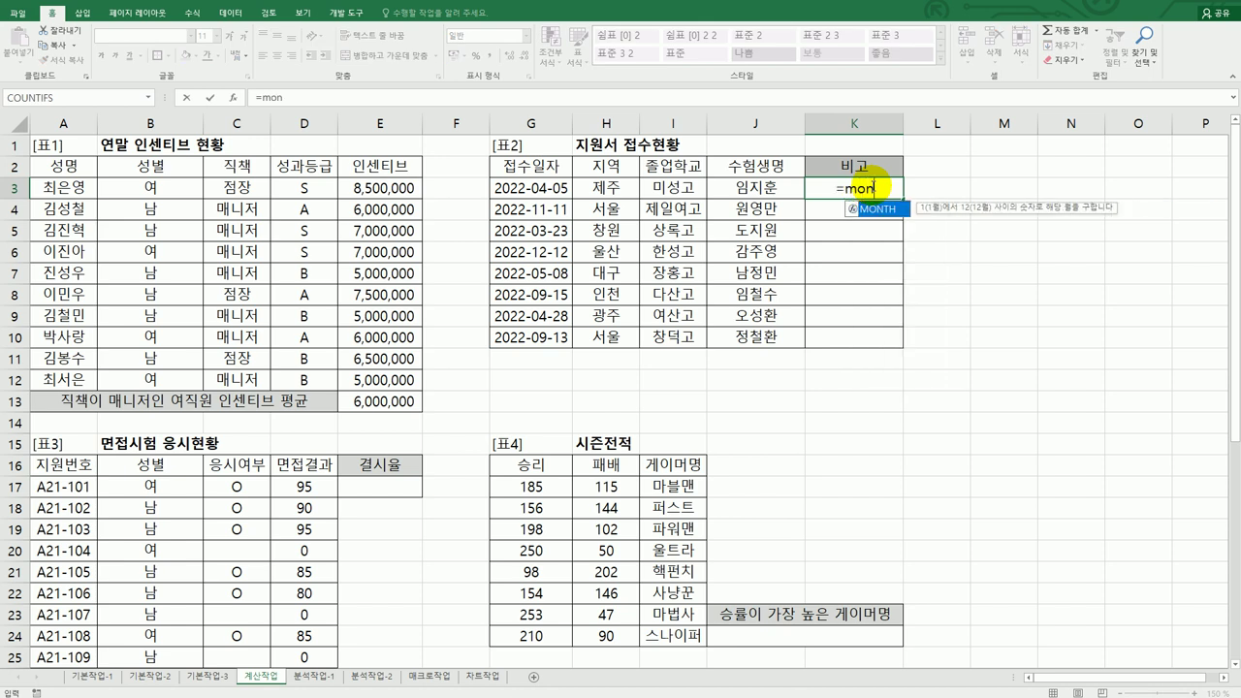
pyautogui.press('Tab')
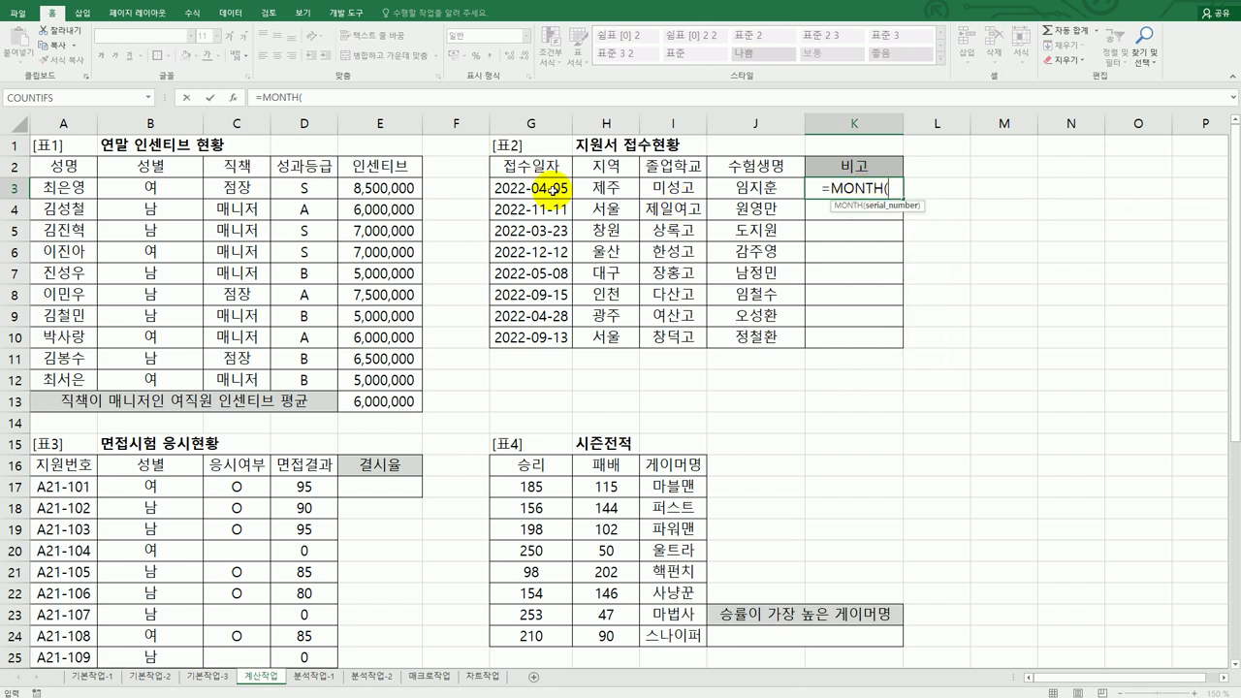
pyautogui.click(553, 189)
pyautogui.write(')')
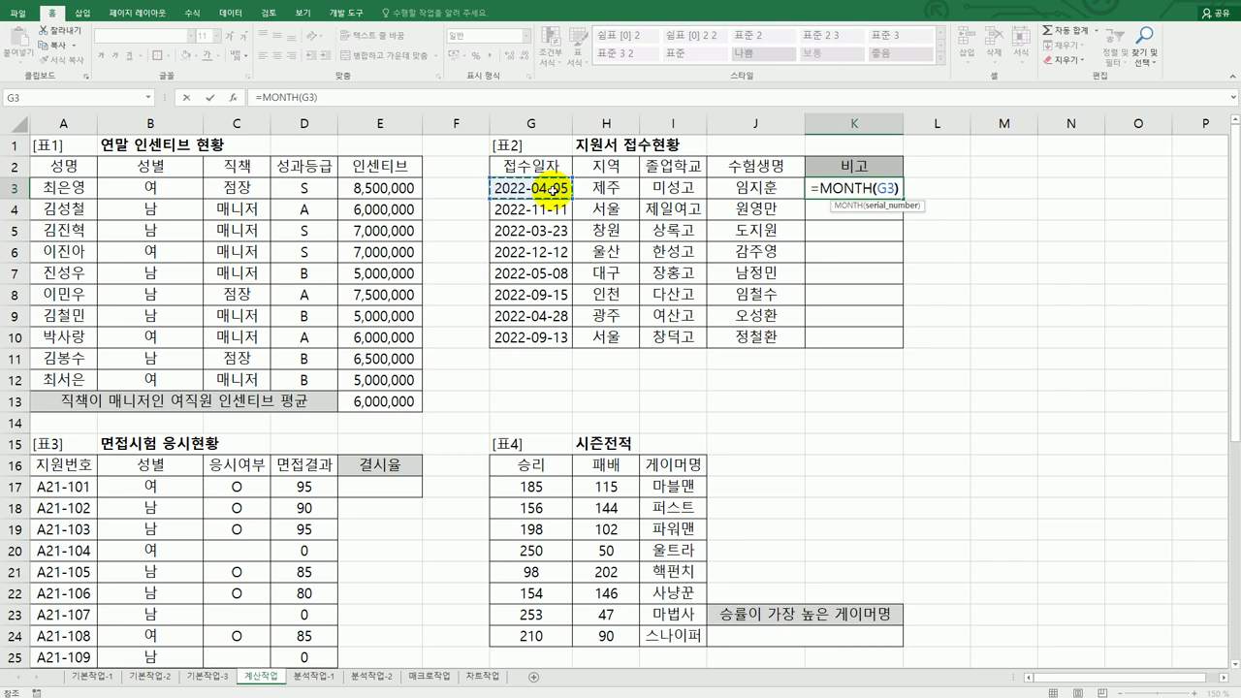
pyautogui.press('Return')
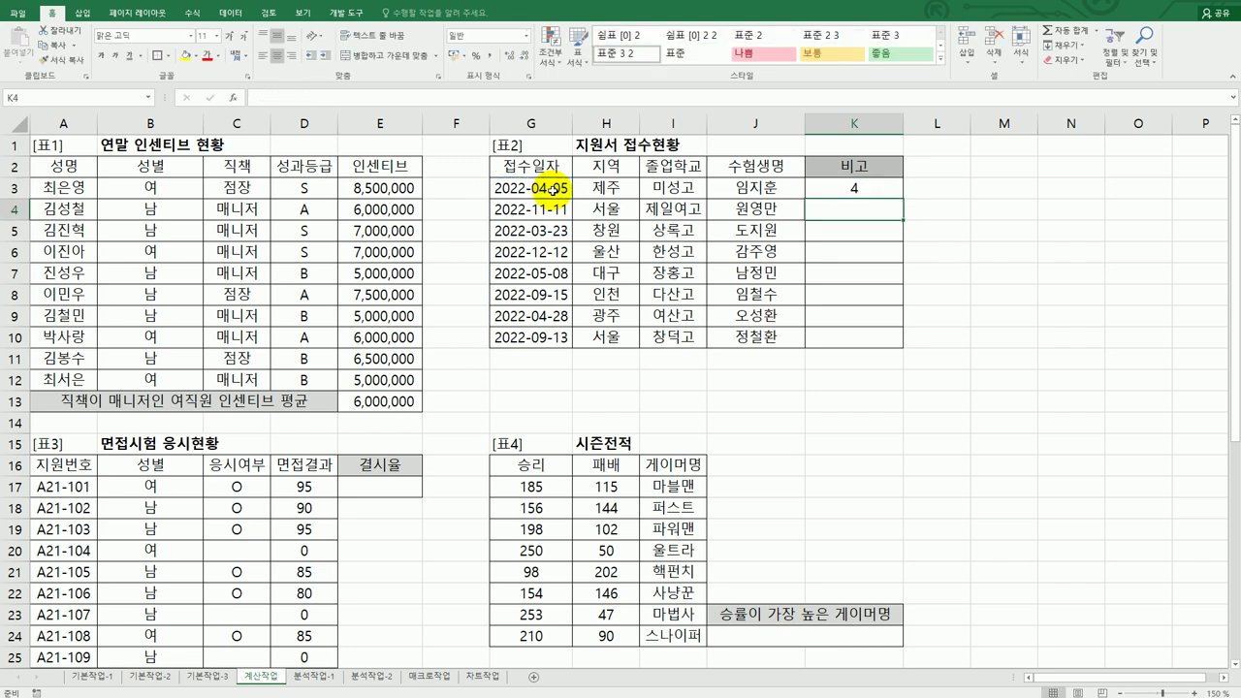
# Step: Fill the MONTH formula from K3 down to K10, and return to Excel after consulting the instructions
pyautogui.click(839, 190)
pyautogui.moveTo(902, 198); pyautogui.dragTo(889, 353)
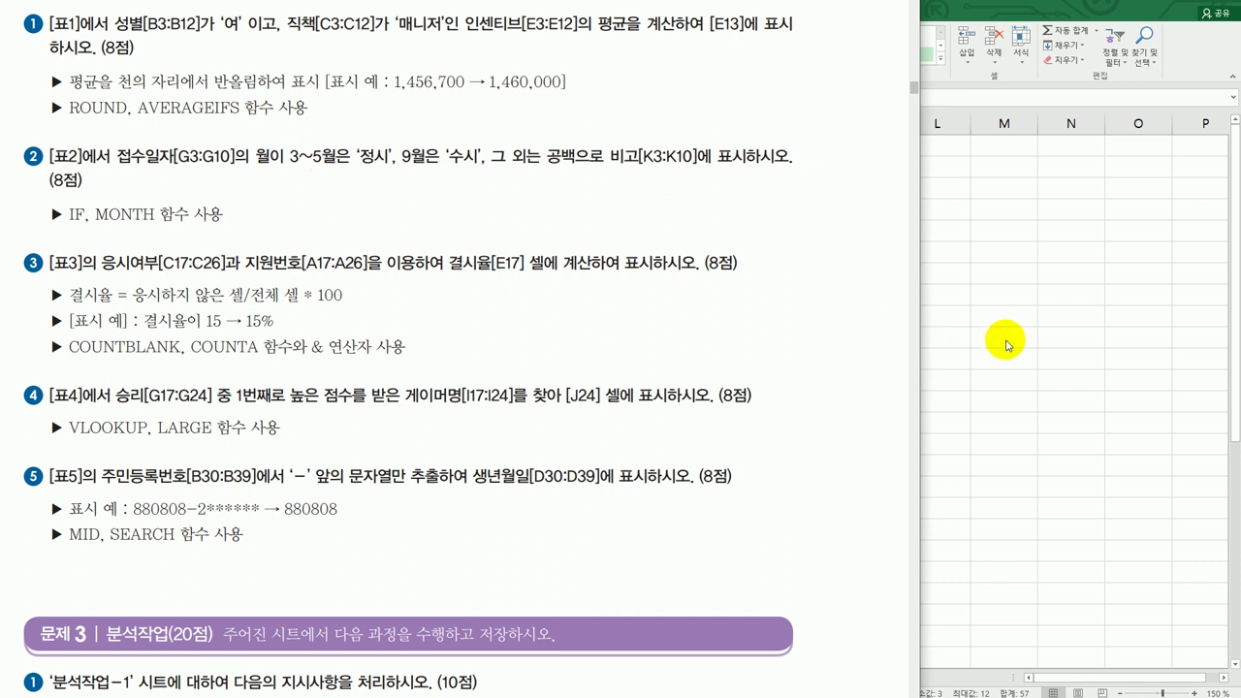
pyautogui.moveTo(1006, 344); pyautogui.dragTo(922, 338)
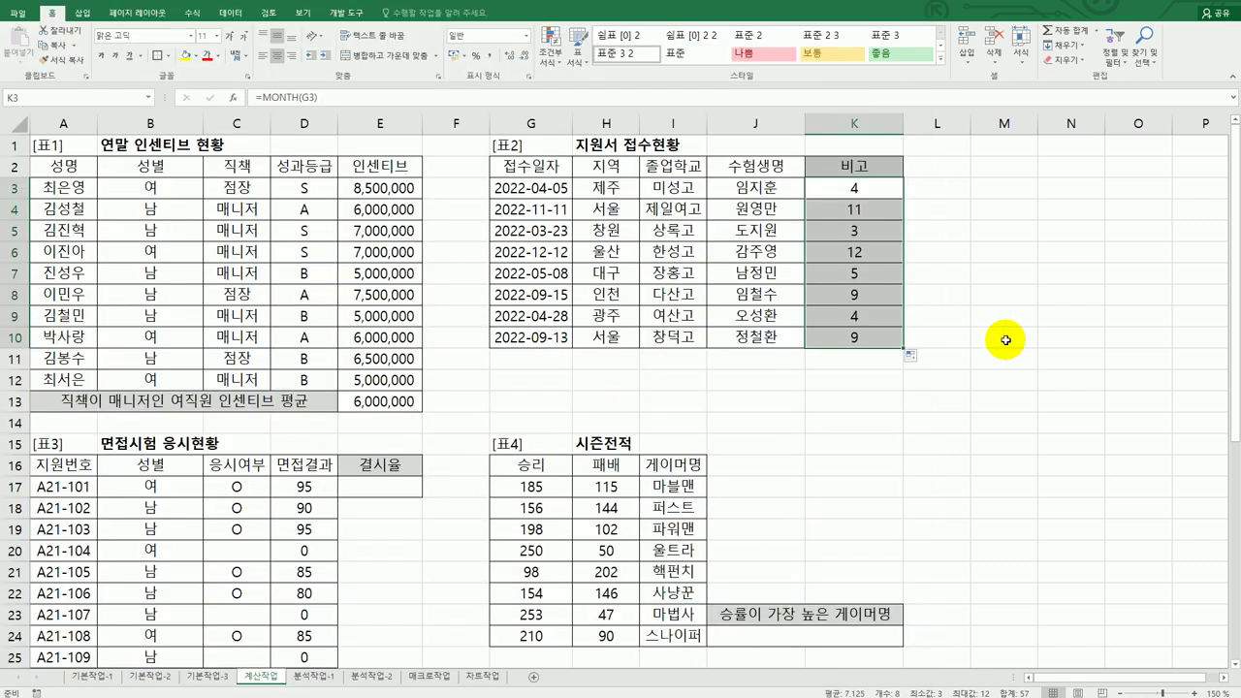
# Step: Turn the MONTH formula in K3 into an IF that tests for month 3 and gives "정시"
pyautogui.doubleClick(869, 193)
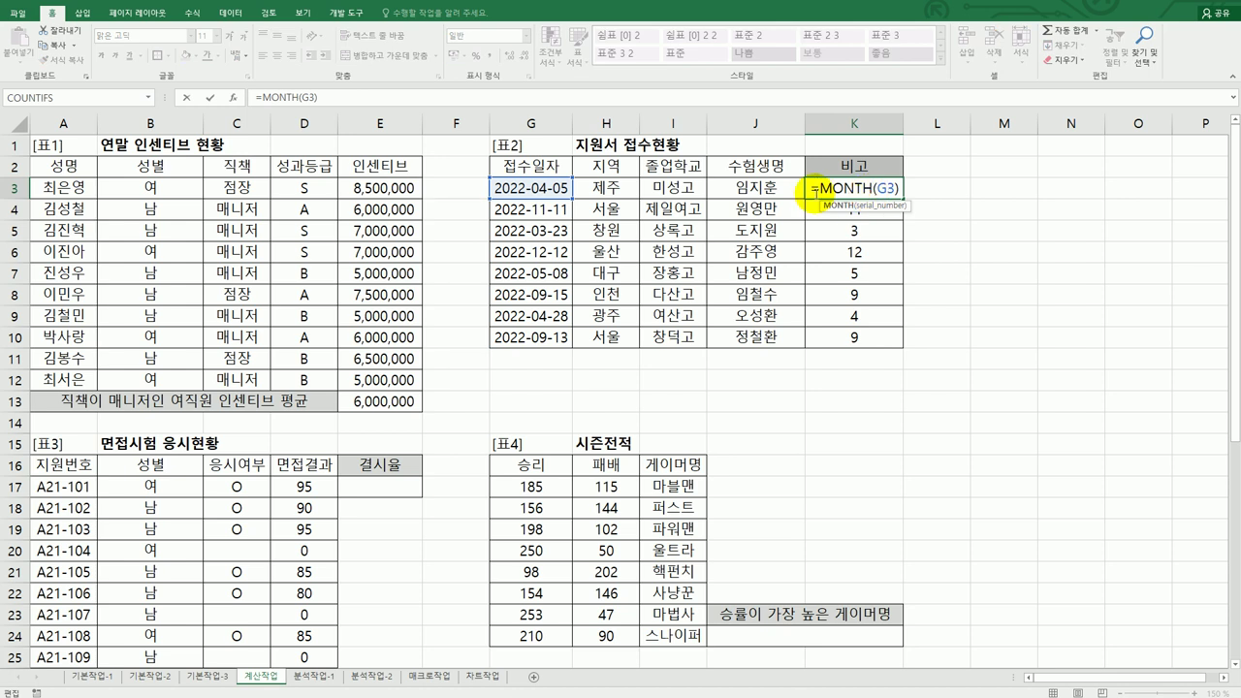
pyautogui.press('Home')
pyautogui.press('Right')
pyautogui.write('if(MONTH(G3)')
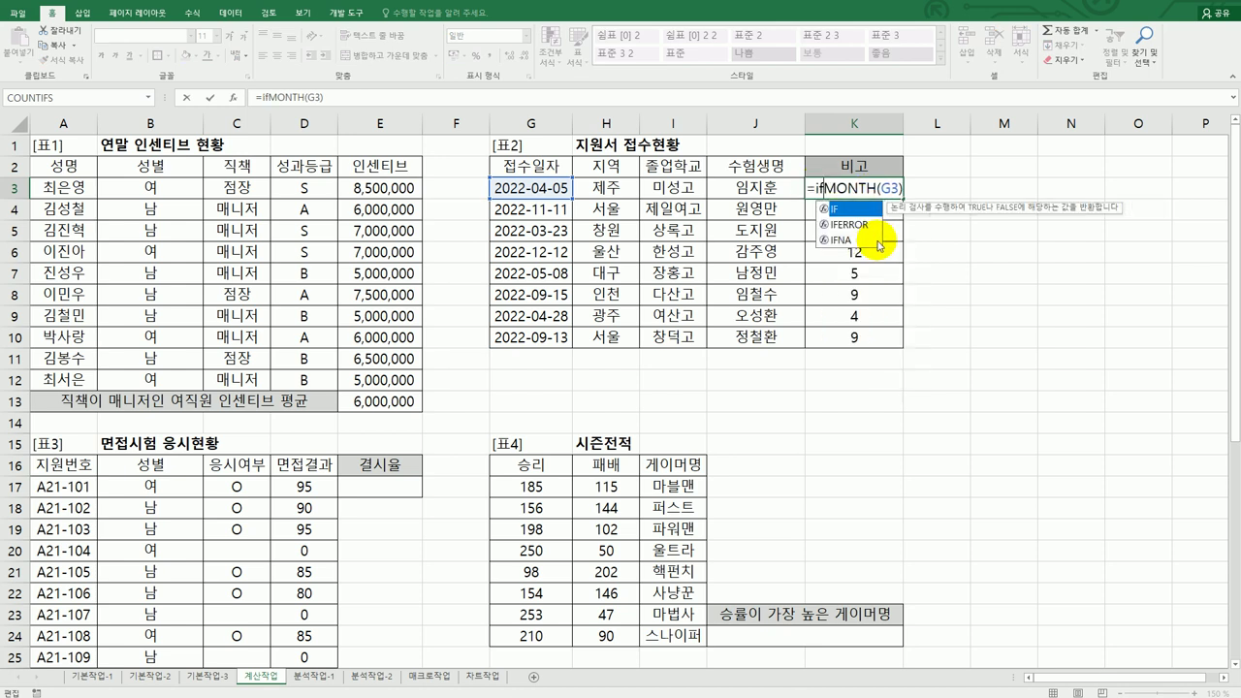
pyautogui.write('=')
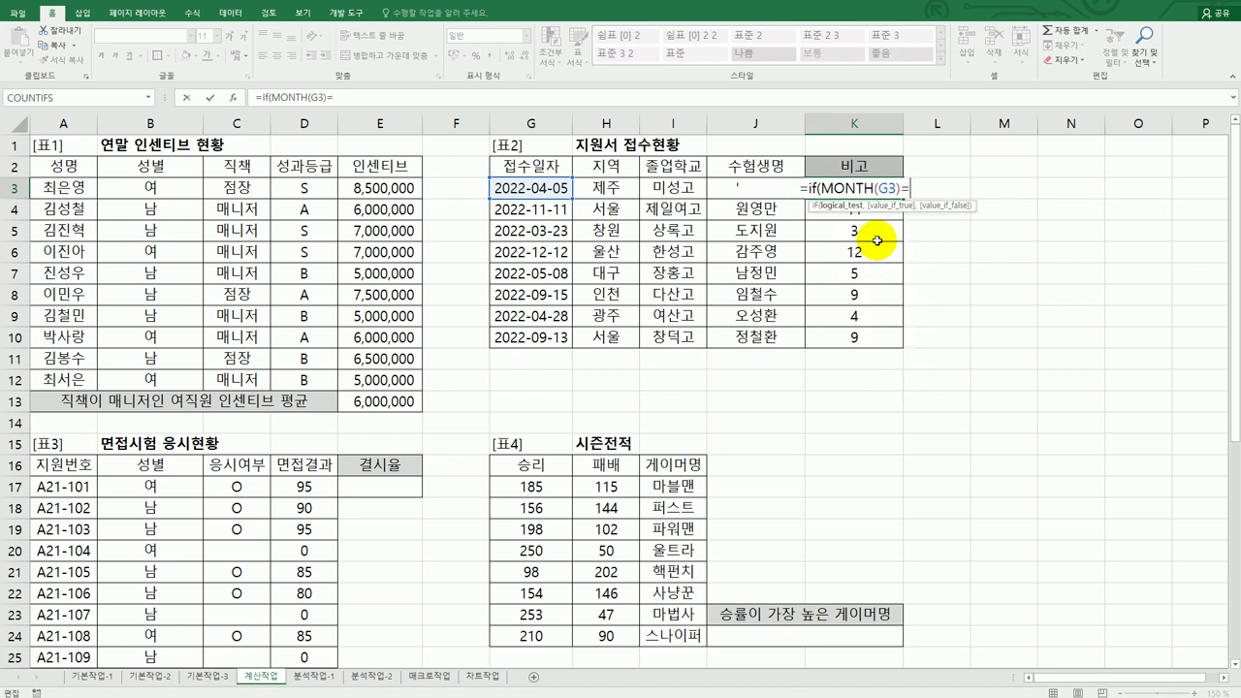
pyautogui.write('3,"')
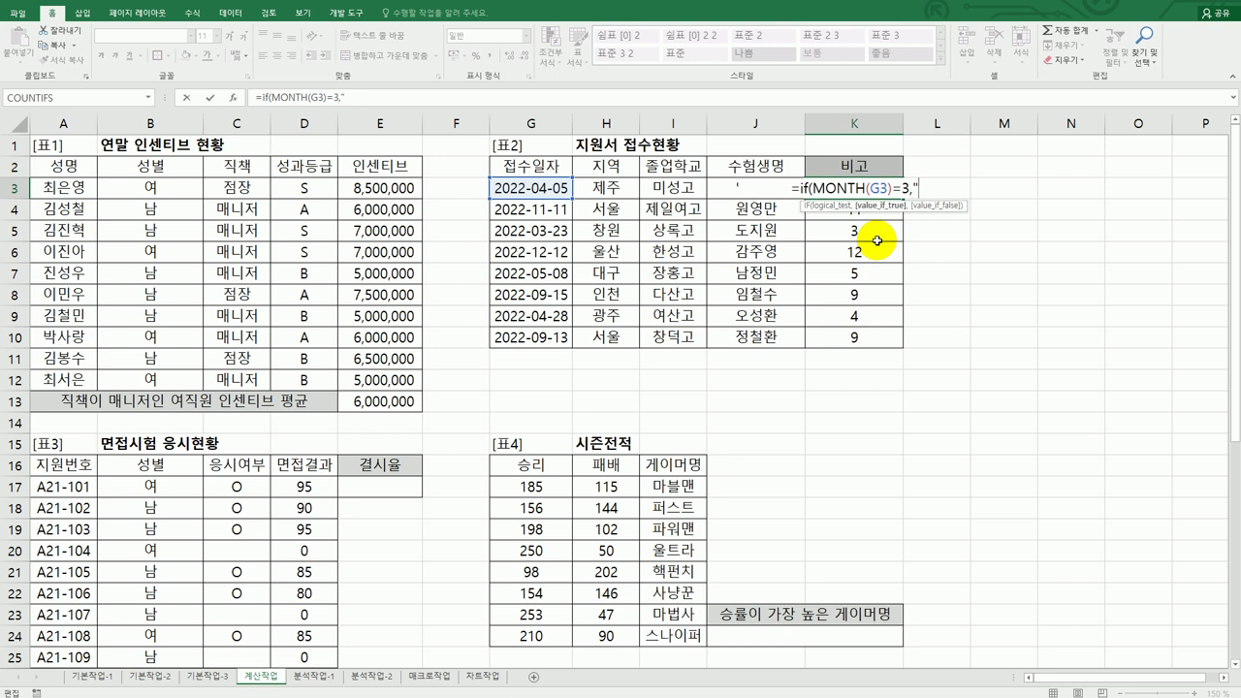
pyautogui.write('정시",')
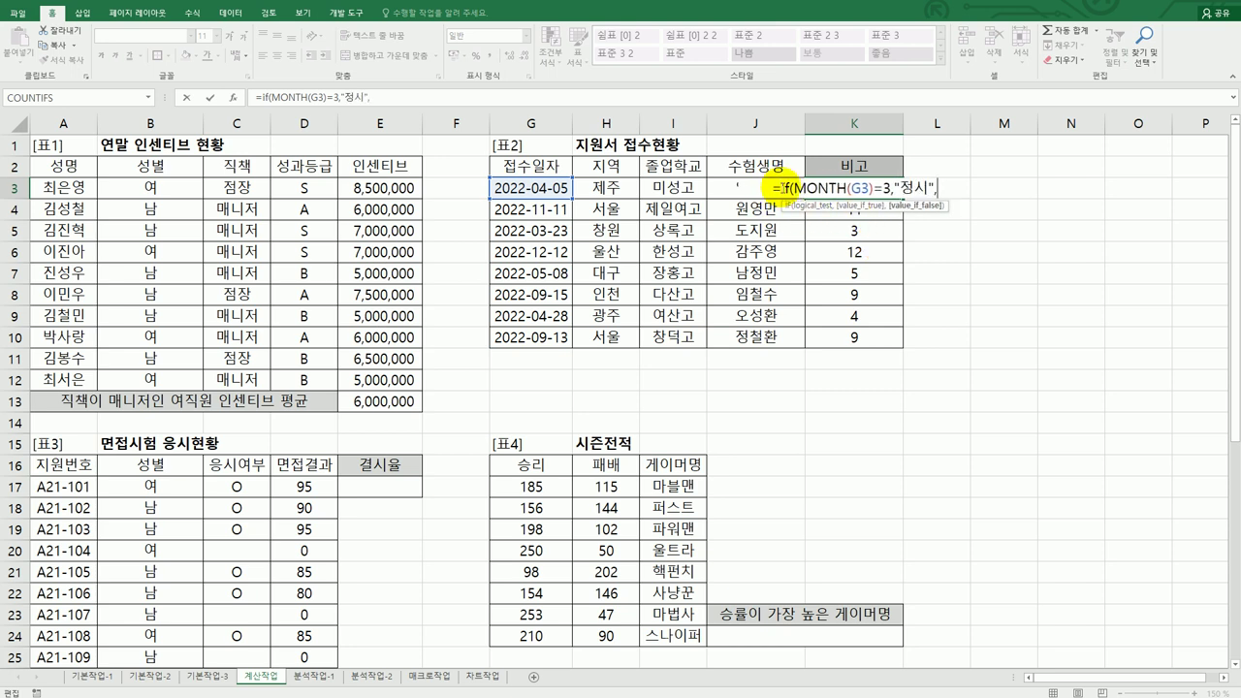
# Step: Append a copy of the IF part as a nested IF in K3 and change its tested month to 4
pyautogui.moveTo(781, 187); pyautogui.dragTo(943, 197)
pyautogui.hotkey('ctrl', 'c')
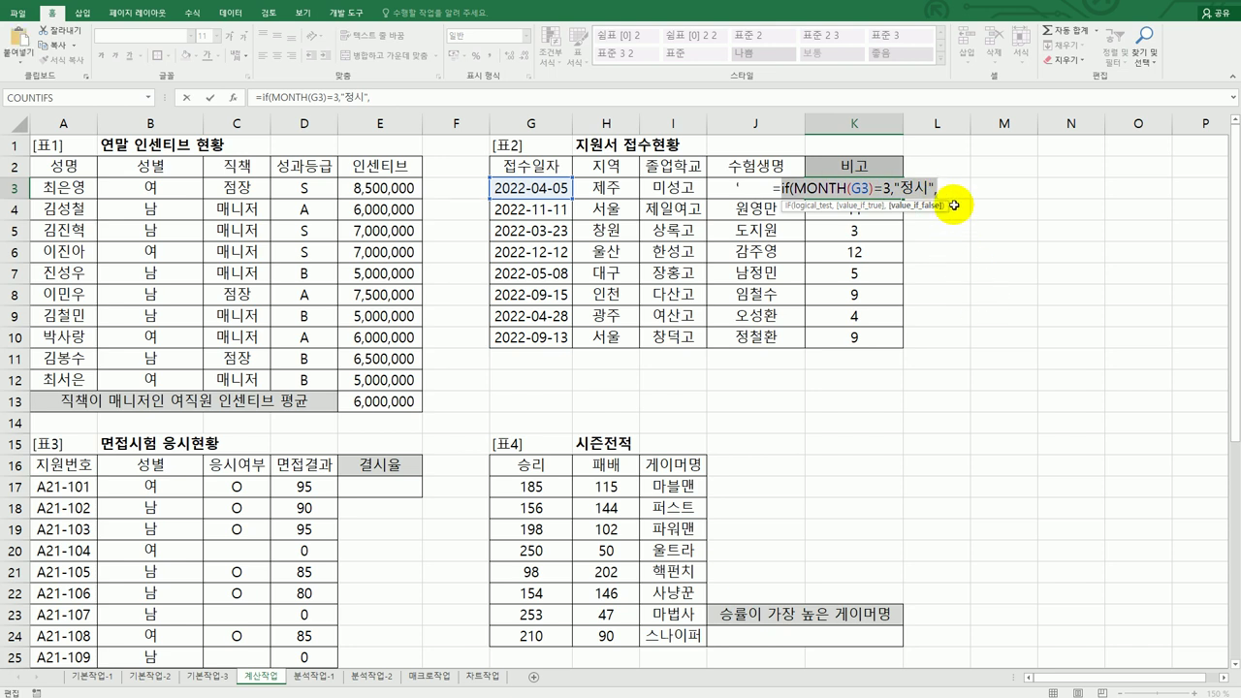
pyautogui.click(949, 189)
pyautogui.hotkey('ctrl', 'v')
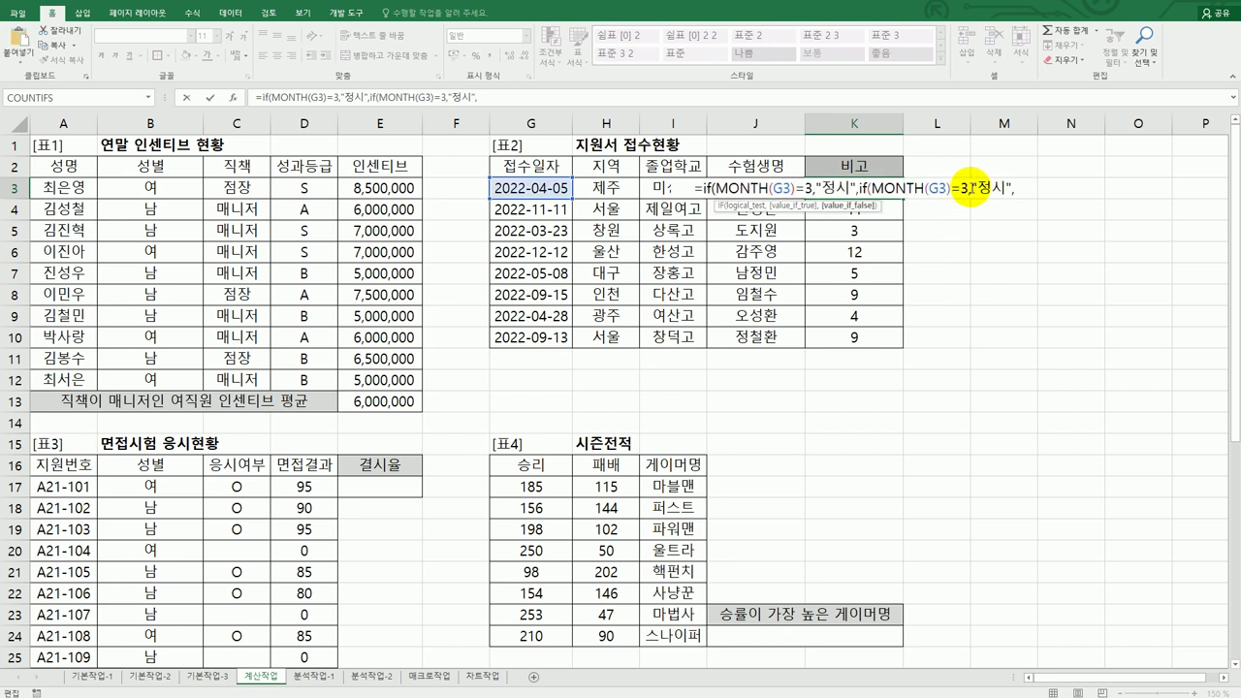
pyautogui.doubleClick(963, 189)
pyautogui.write('4')
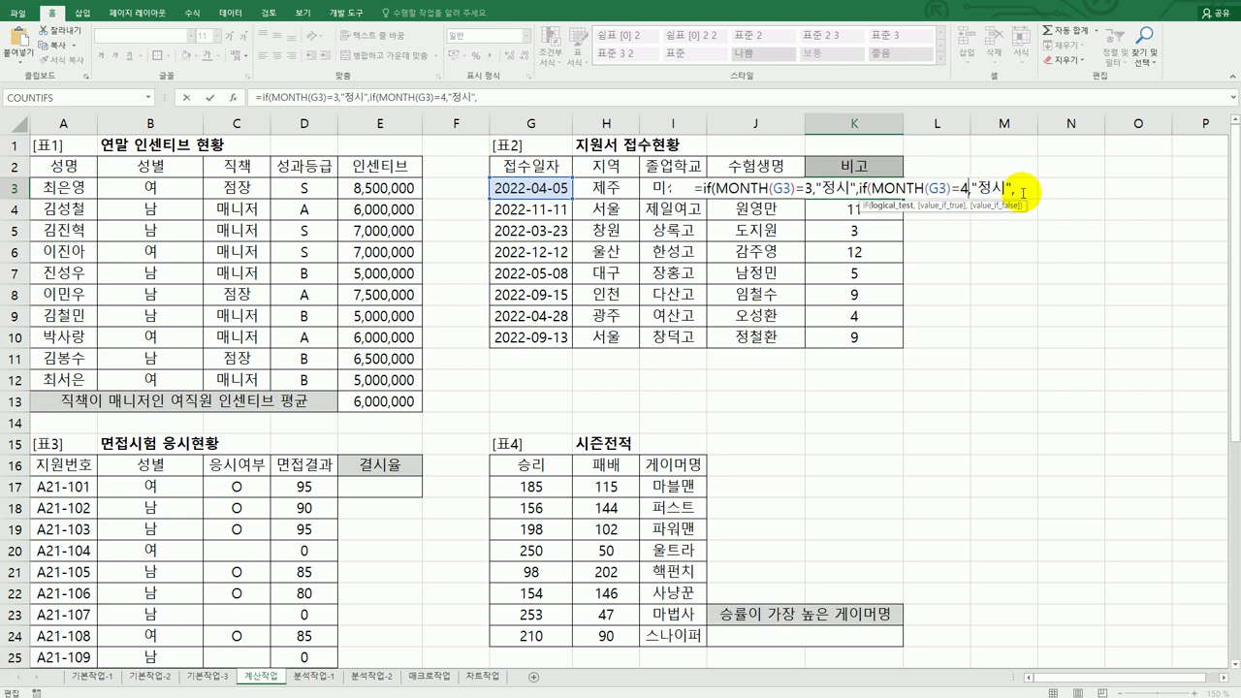
# Step: Nest another copy of the "정시" IF part at the end of the K3 formula, testing for month 5
pyautogui.click(1022, 193)
pyautogui.hotkey('ctrl', 'v')
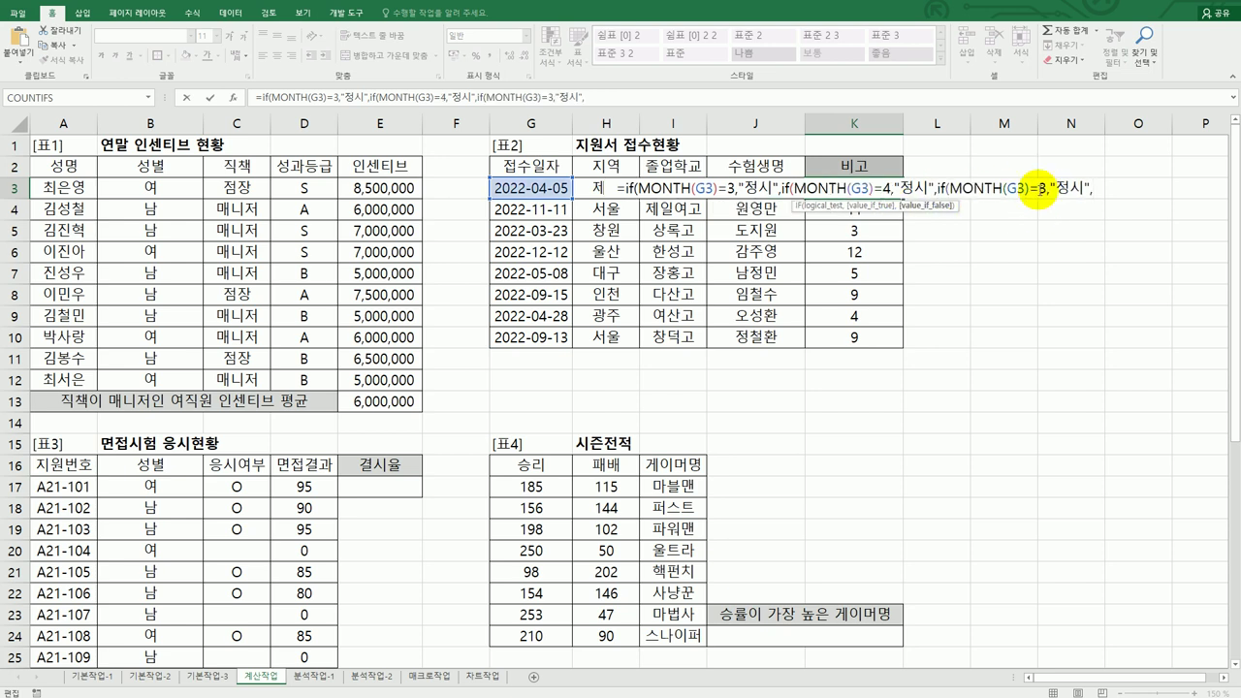
pyautogui.doubleClick(1043, 189)
pyautogui.write('5')
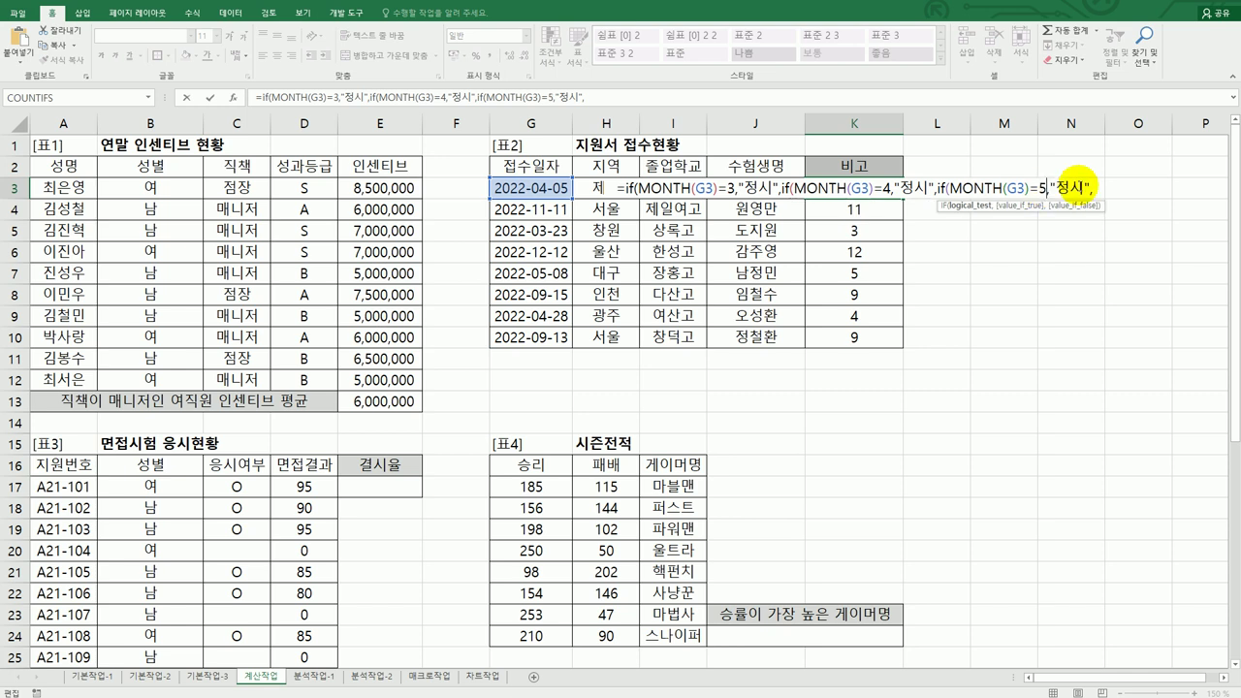
# Step: Nest a fourth IF copy in the K3 formula that tests for month 9 and gives "수시"
pyautogui.click(1115, 197)
pyautogui.hotkey('ctrl', 'v')
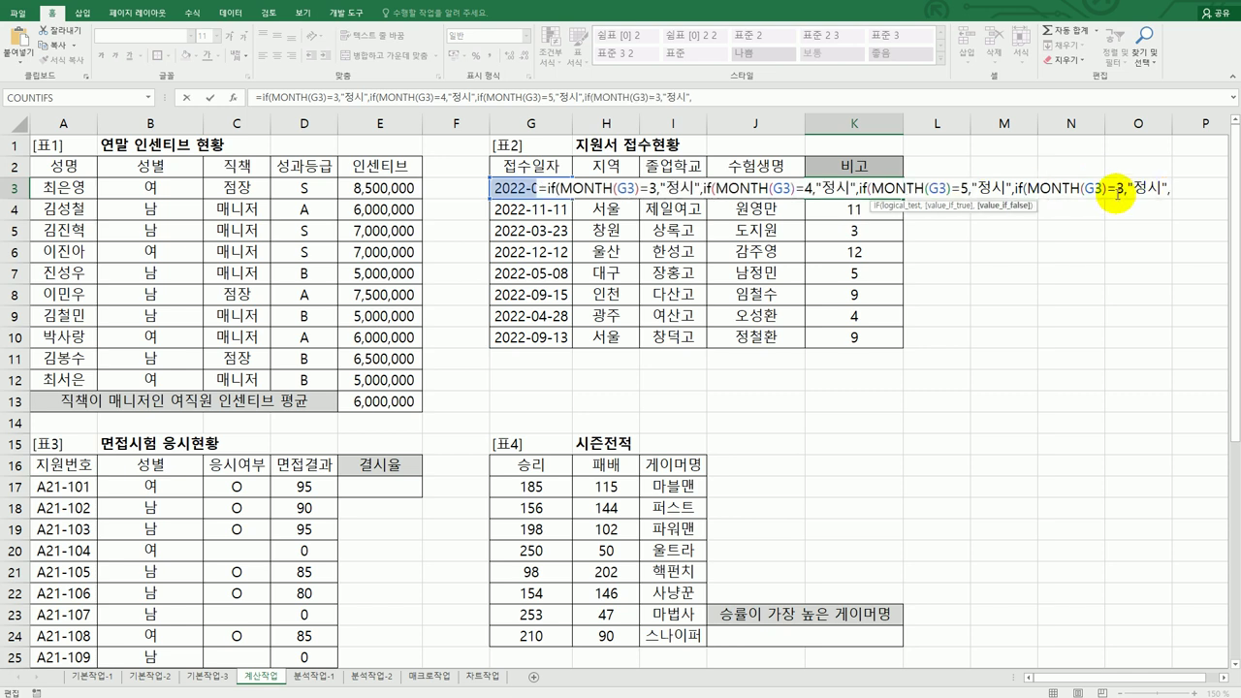
pyautogui.doubleClick(1120, 189)
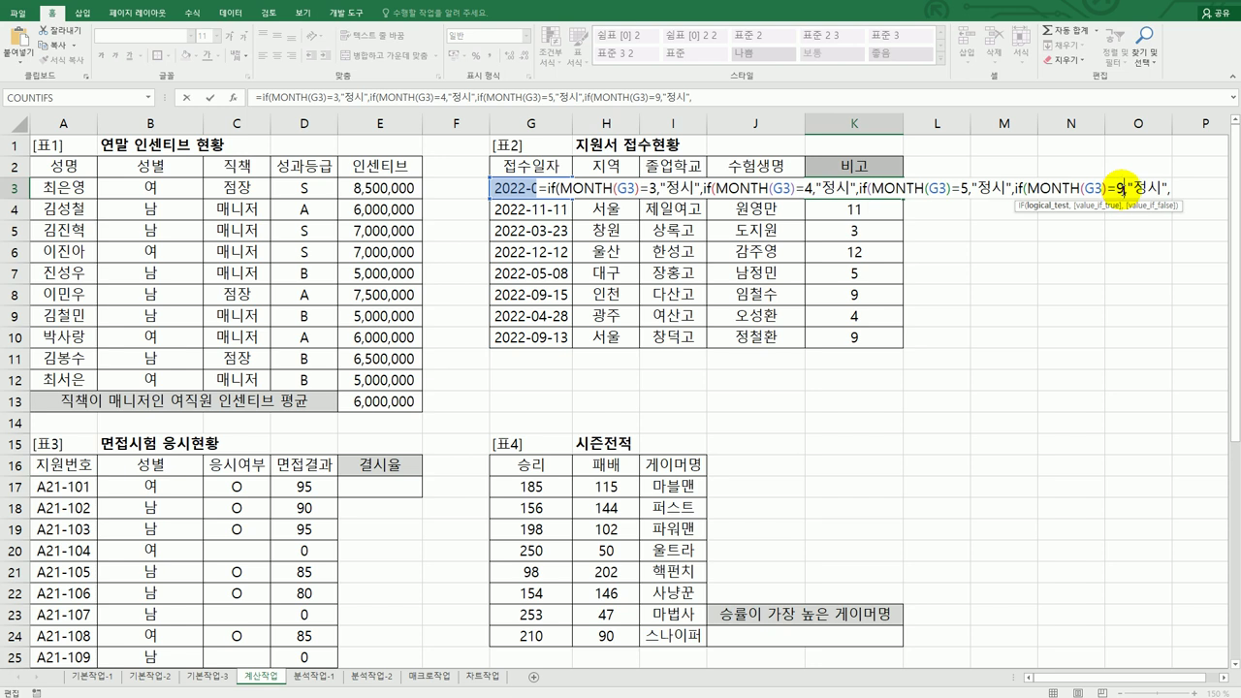
pyautogui.write('9')
pyautogui.doubleClick(1147, 189)
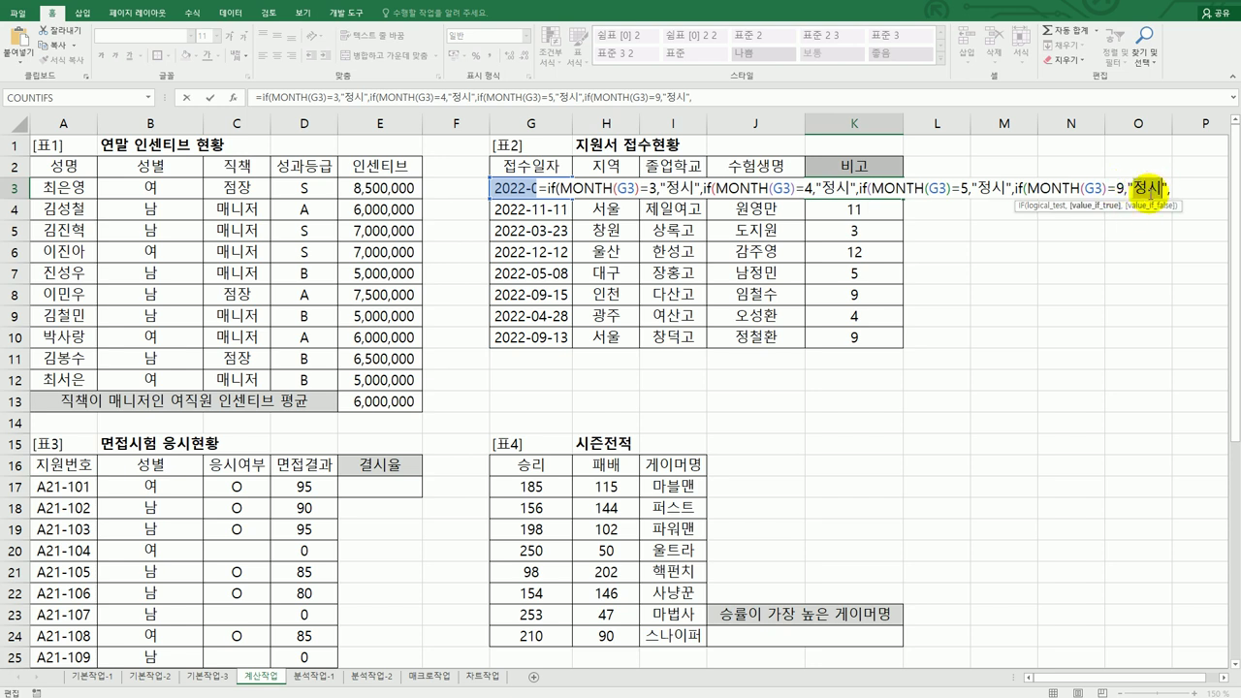
pyautogui.write('수')
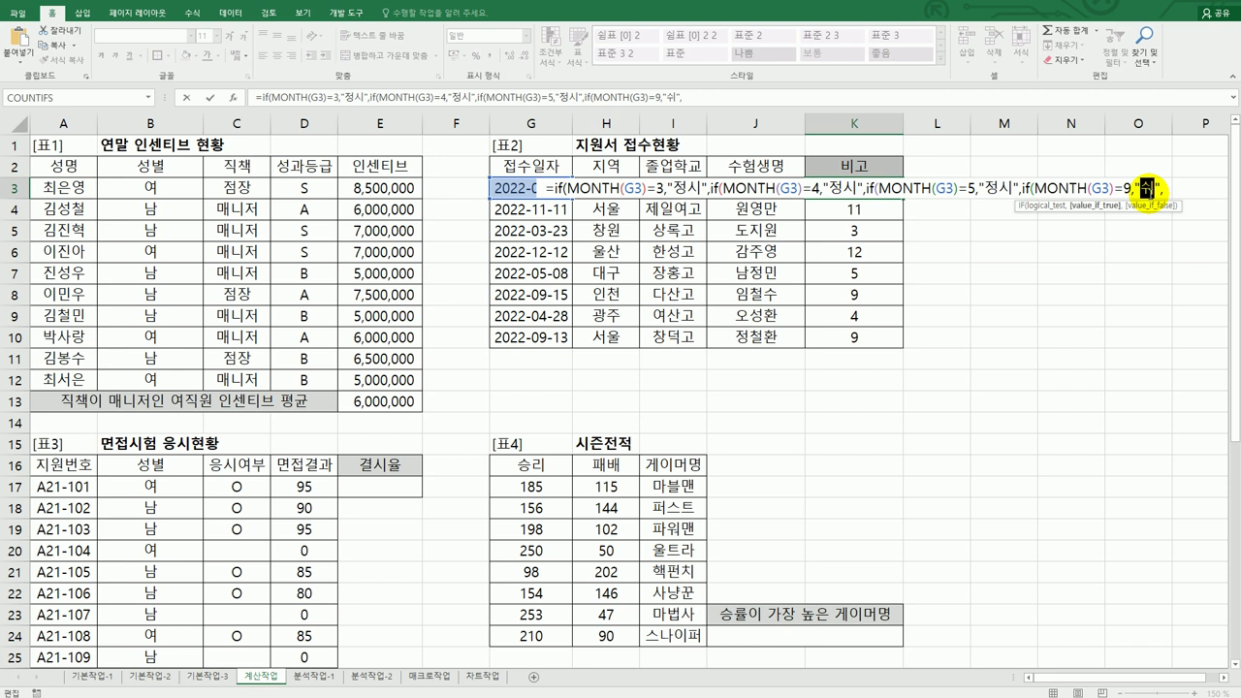
pyautogui.write('시')
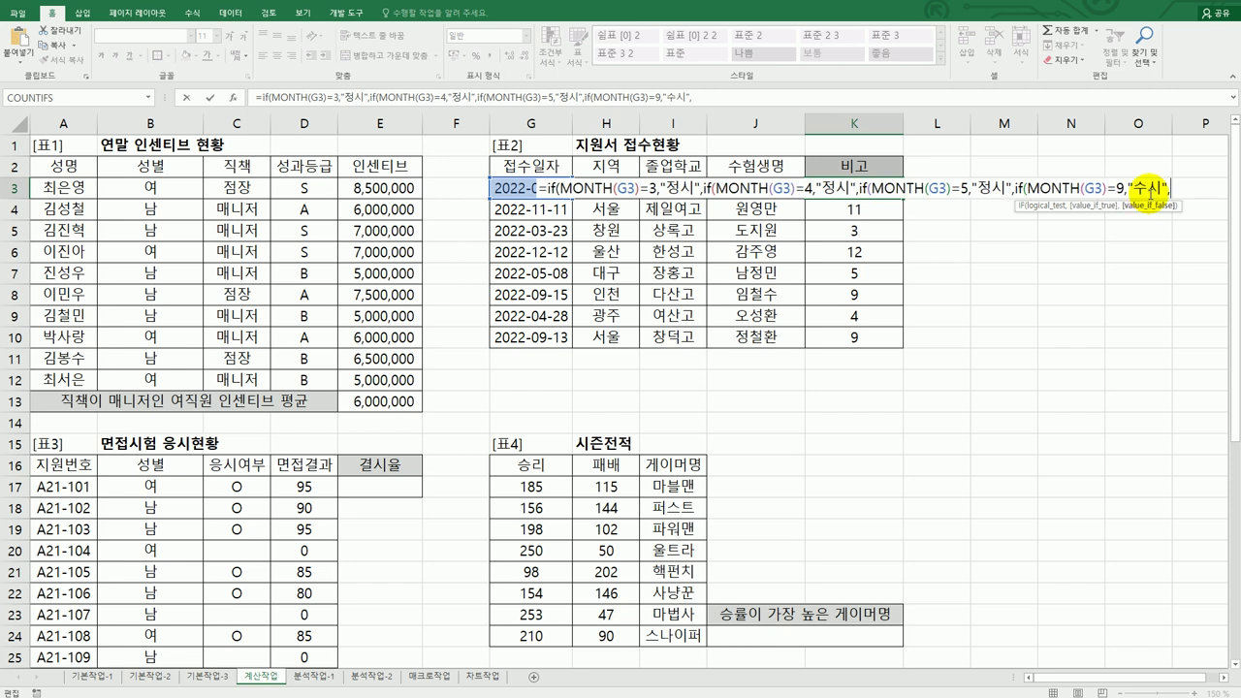
# Step: Complete the nested IF in K3 with an empty string ("") for all other months and fill it down to K10
pyautogui.write('","')
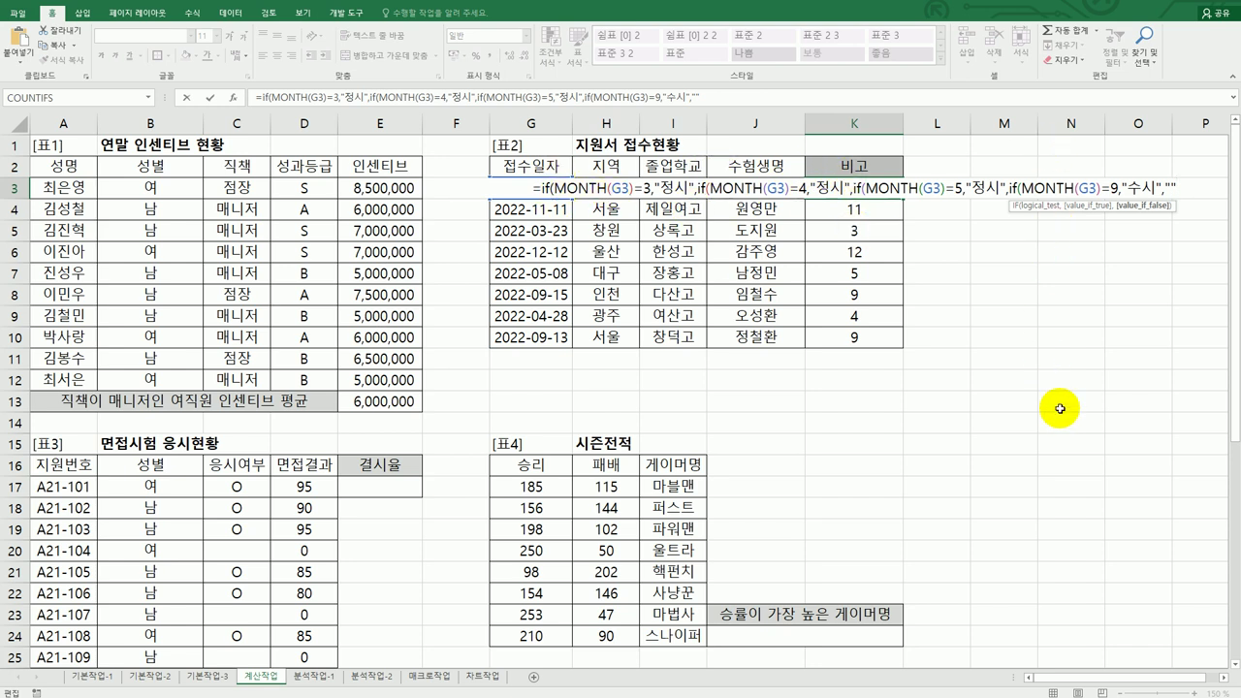
pyautogui.write('))))')
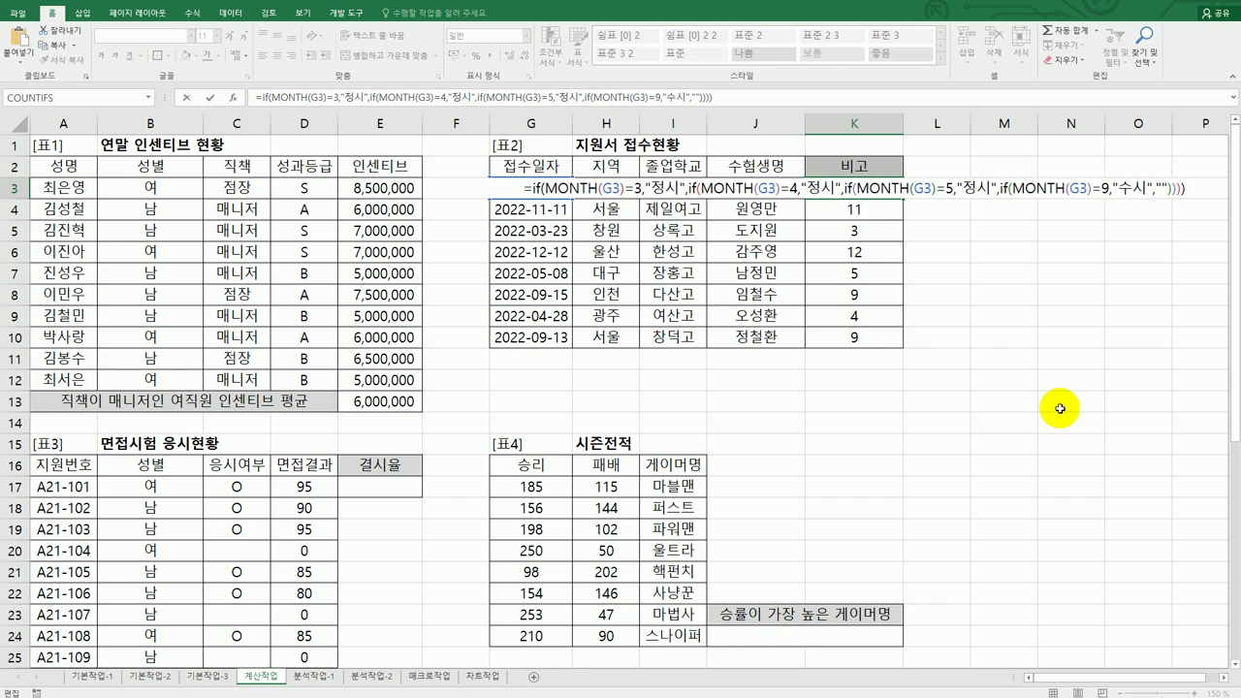
pyautogui.press('Return')
pyautogui.click(896, 192)
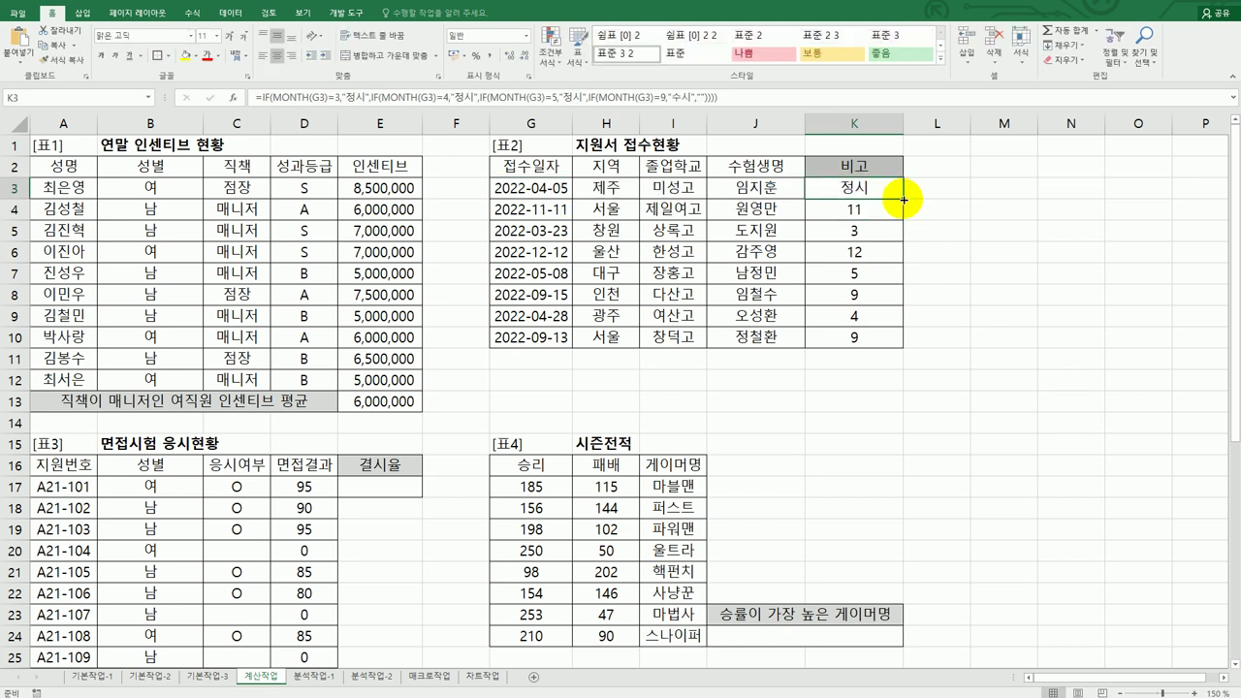
pyautogui.moveTo(902, 199); pyautogui.dragTo(896, 339)
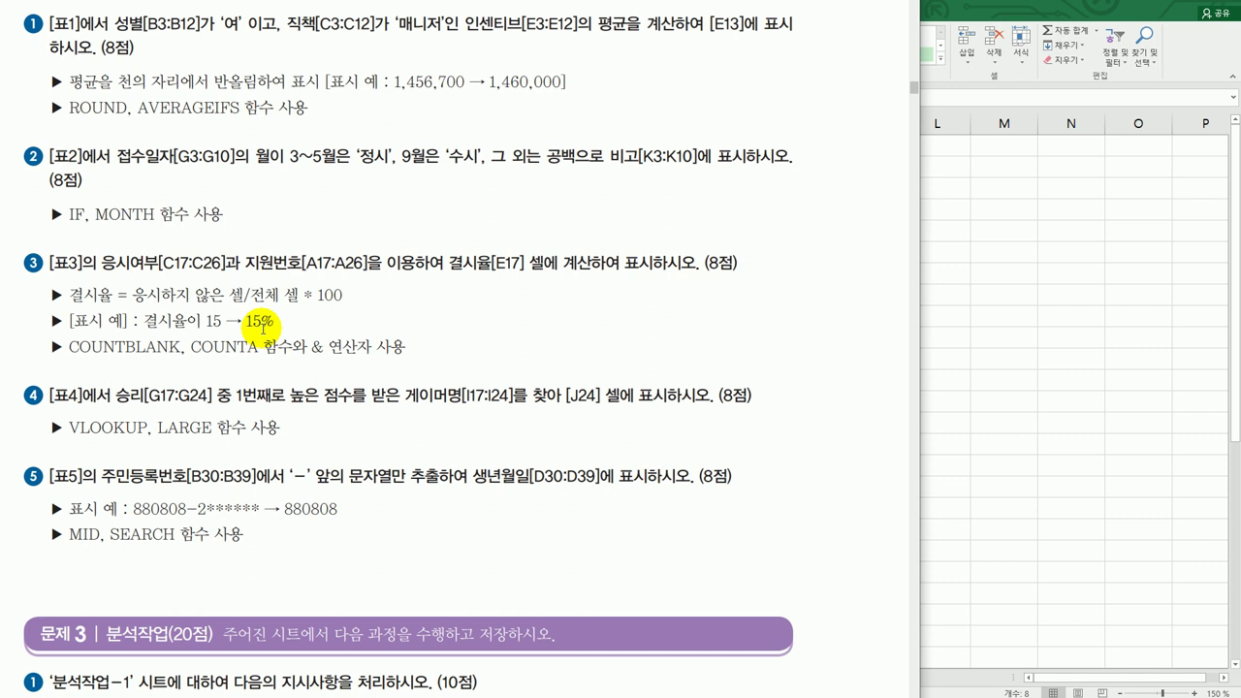
pyautogui.hotkey('alt', 'Tab')
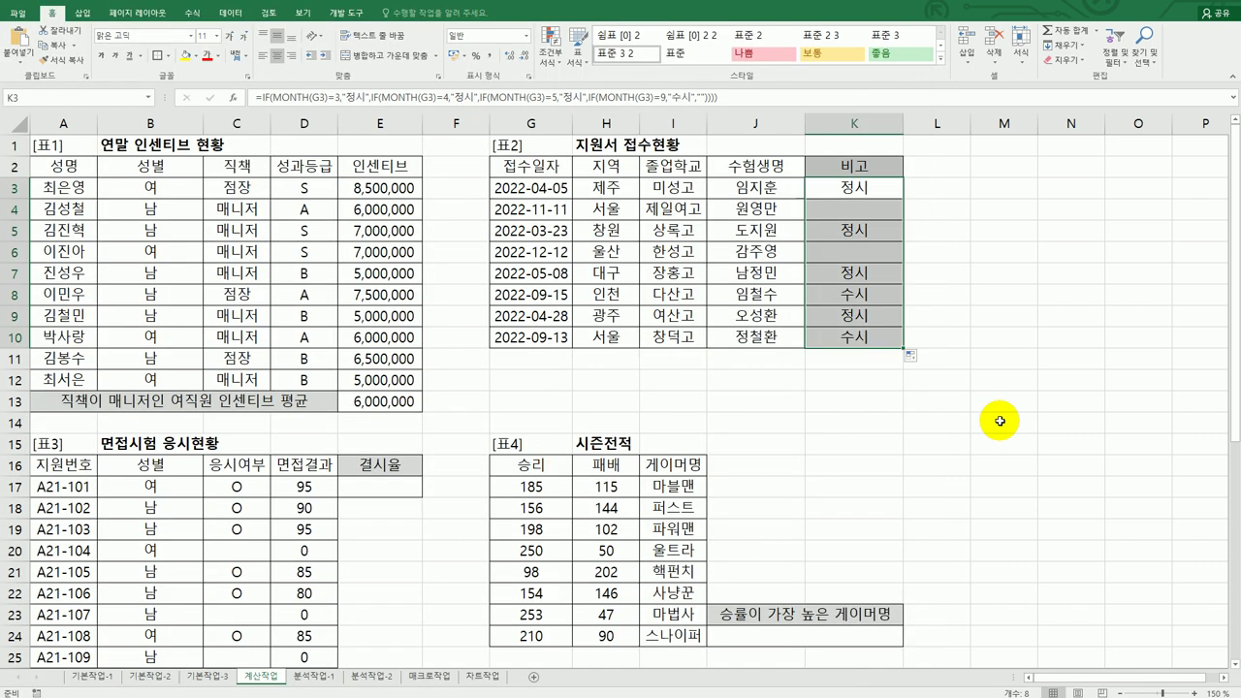
# Step: Start the 결시율 formula in E17 by counting the blank 응시여부 cells with COUNTBLANK(C17:C26)
pyautogui.click(375, 487)
pyautogui.scroll(-1, 529, 545)
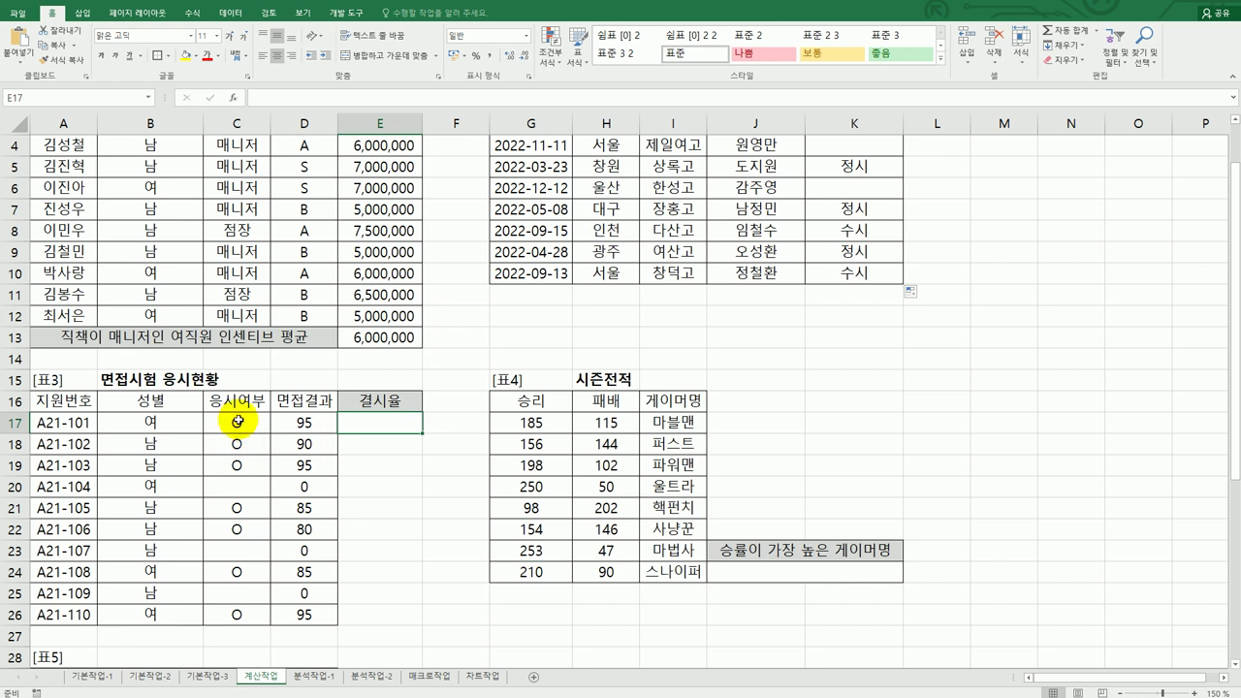
pyautogui.moveTo(238, 424); pyautogui.dragTo(234, 615)
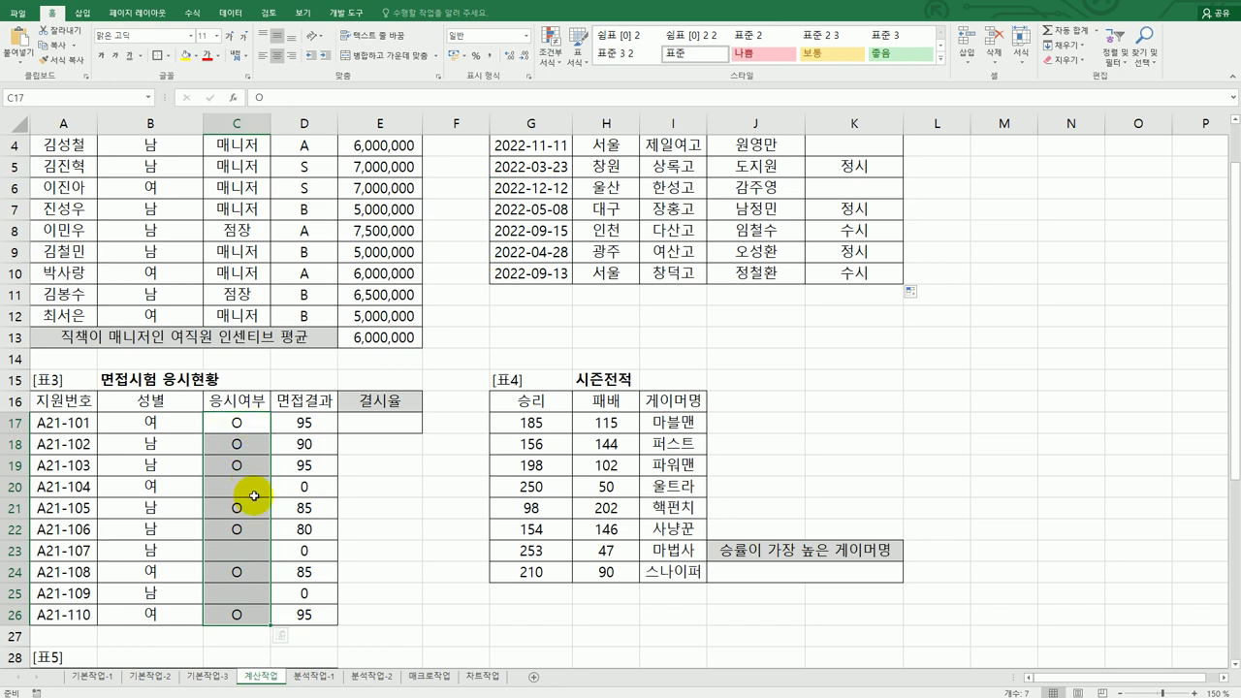
pyautogui.click(360, 427)
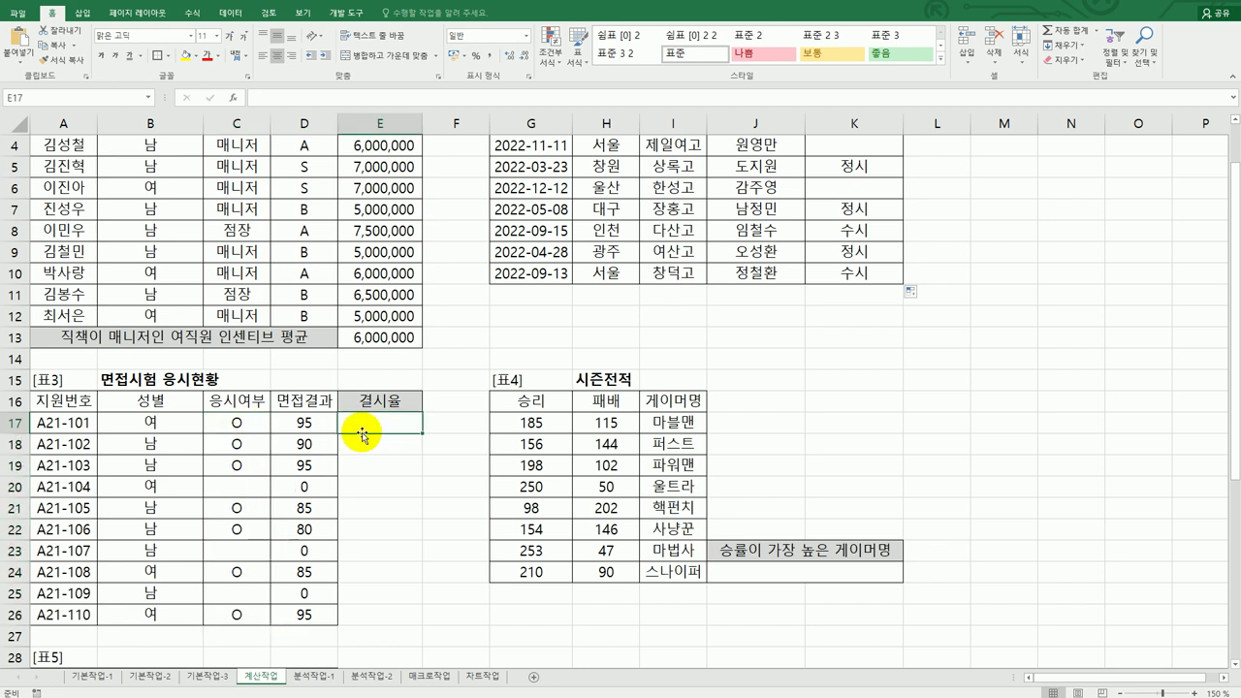
pyautogui.write('=ㅊ')
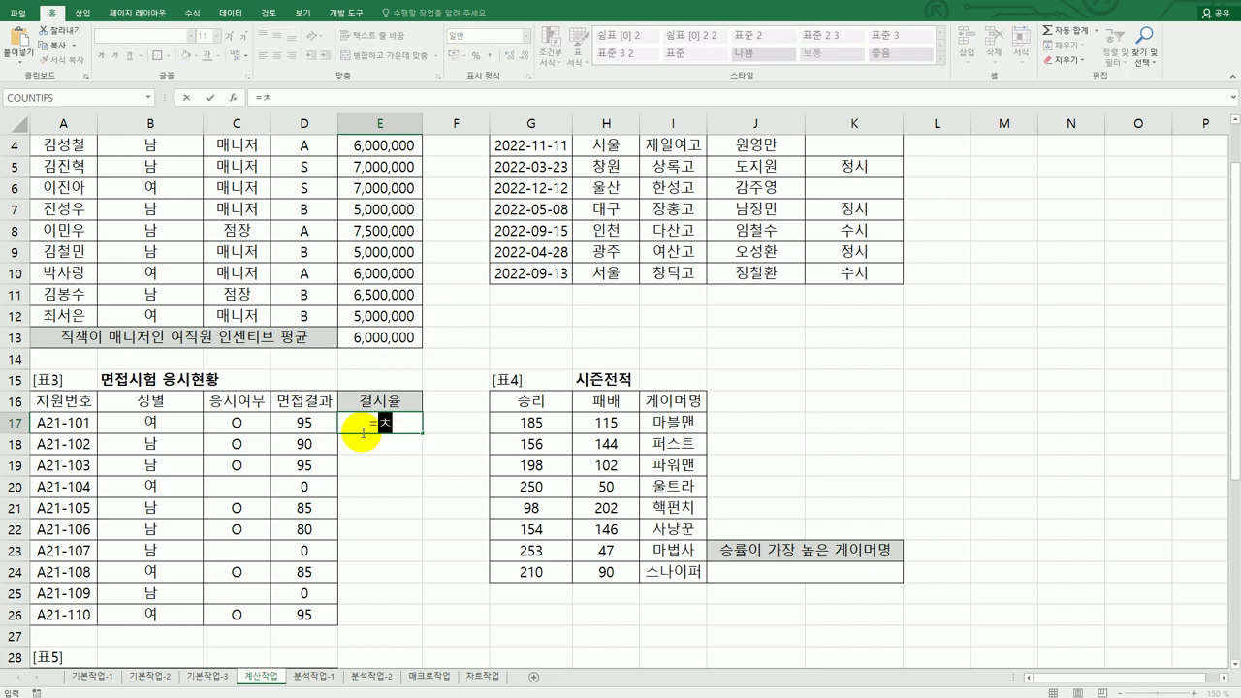
pyautogui.write('cou')
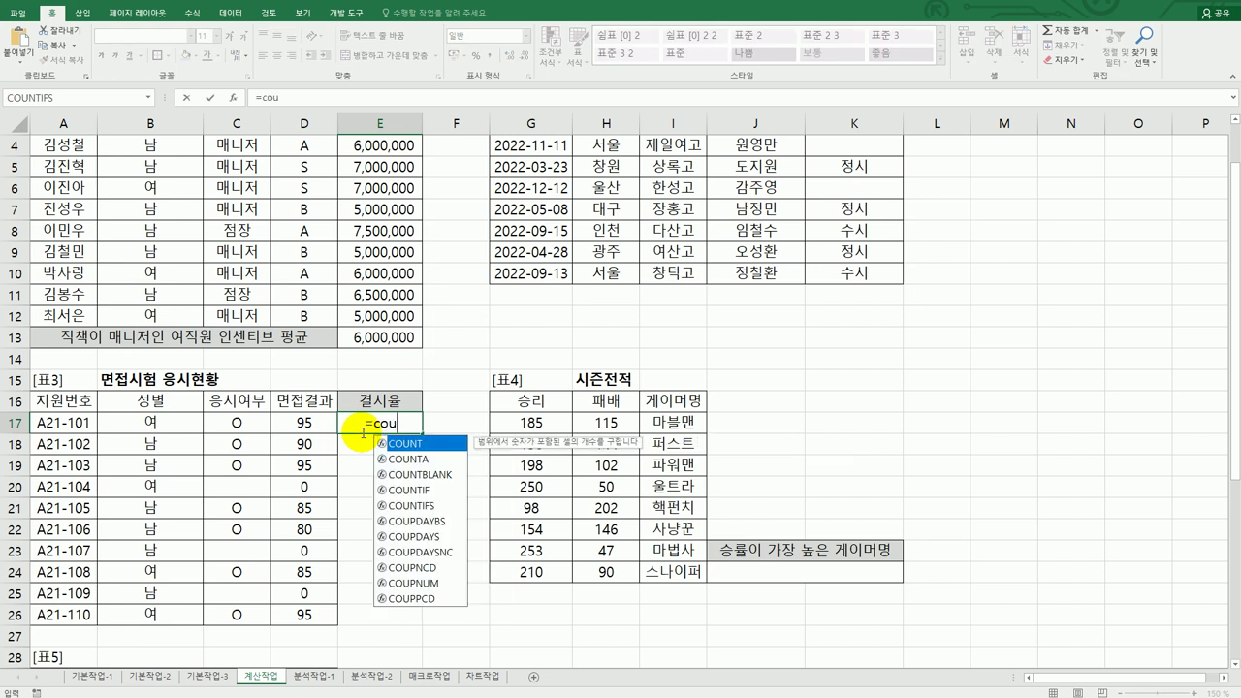
pyautogui.press('Tab')
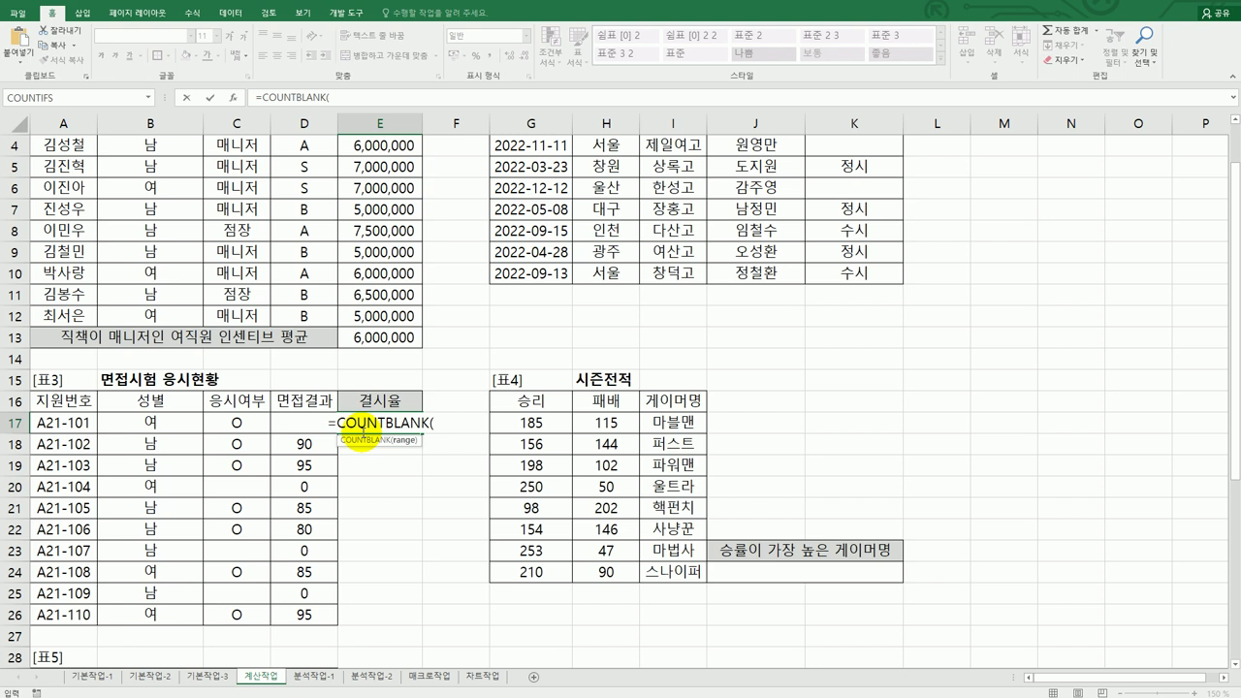
pyautogui.moveTo(236, 424); pyautogui.dragTo(242, 615)
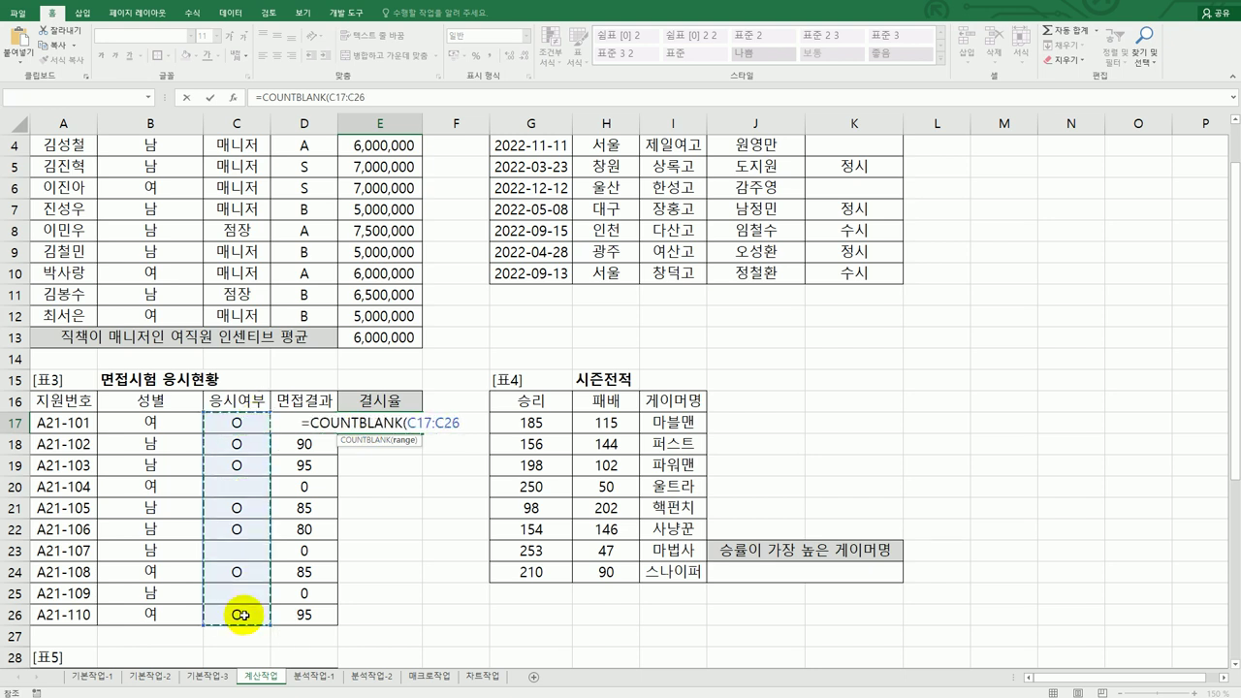
pyautogui.write(')')
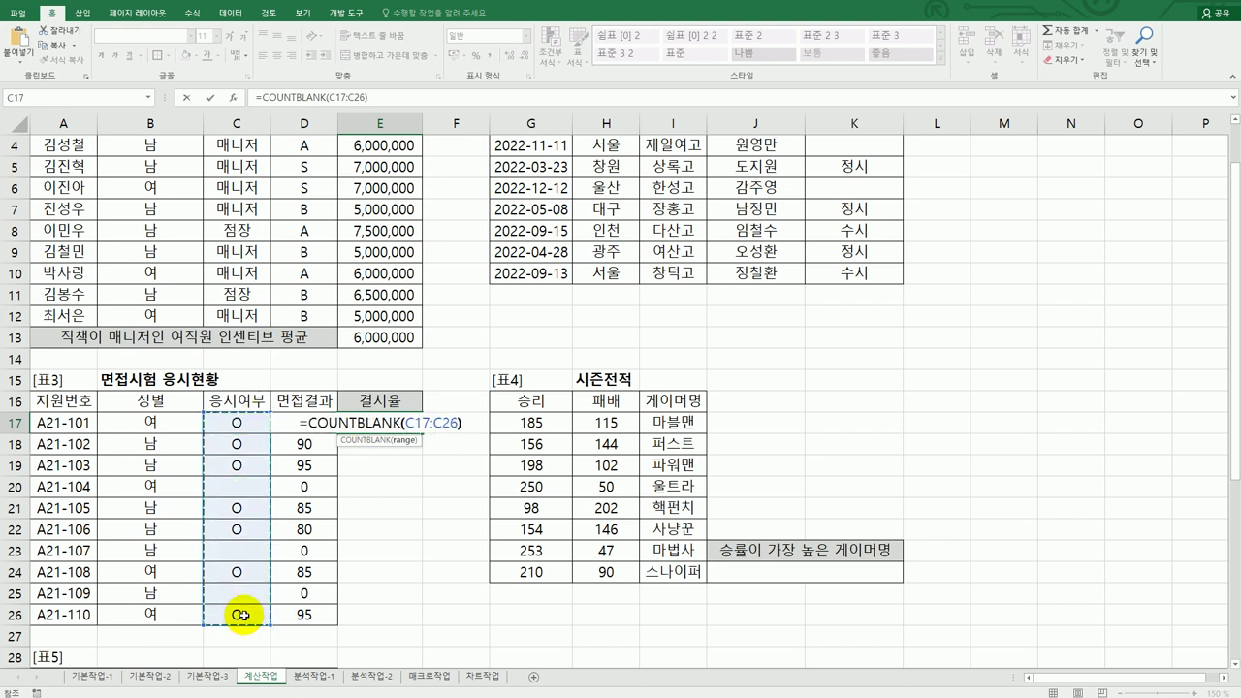
# Step: Divide the blank count in the E17 formula by the number of 지원번호 entries using COUNTA(A17:A26)
pyautogui.write('/coun')
pyautogui.write('ta')
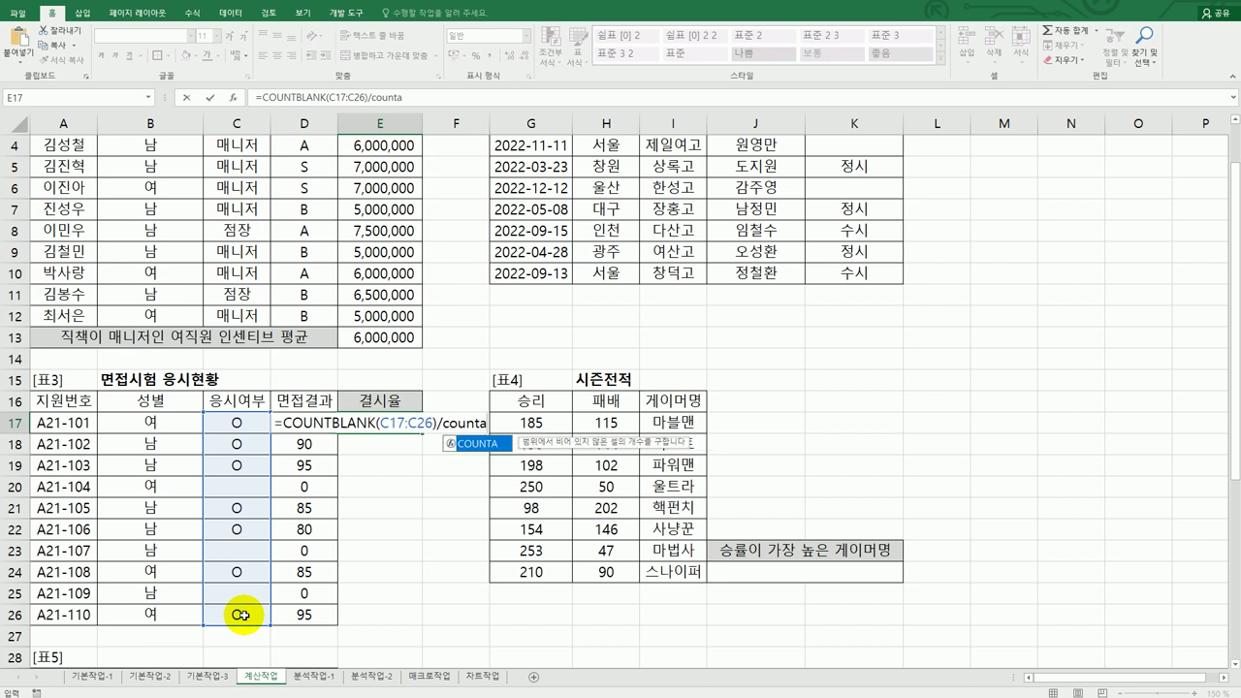
pyautogui.press('Tab')
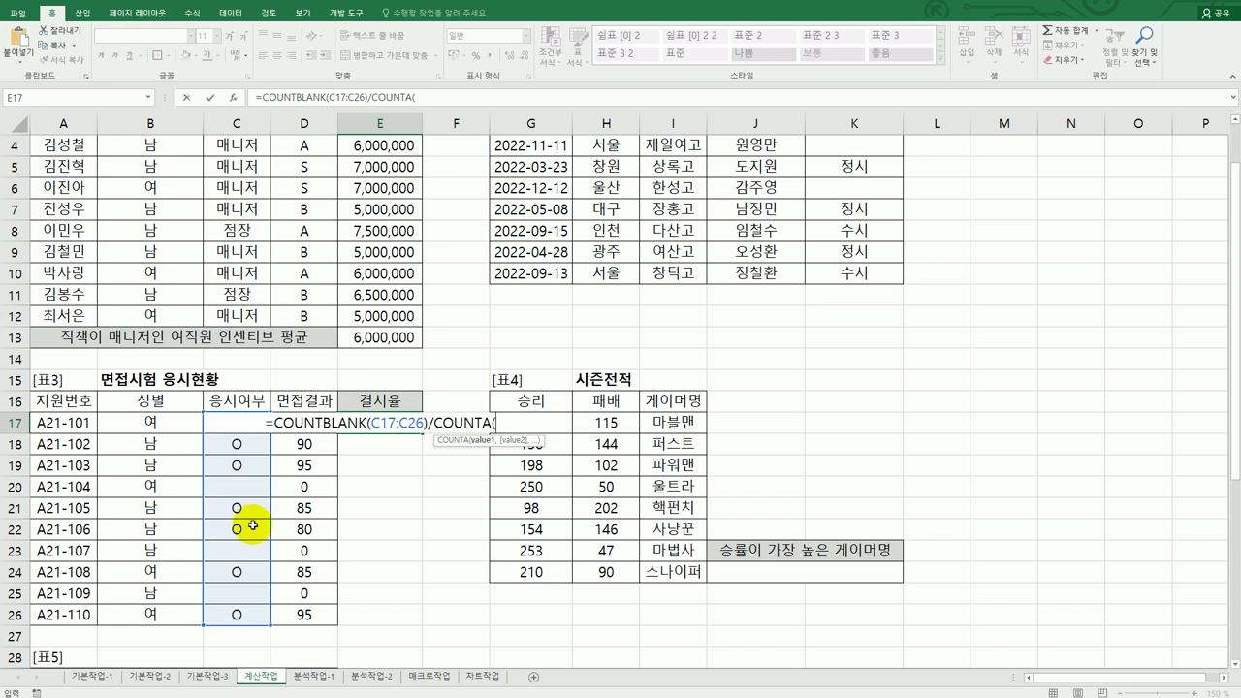
pyautogui.moveTo(78, 423); pyautogui.dragTo(64, 612)
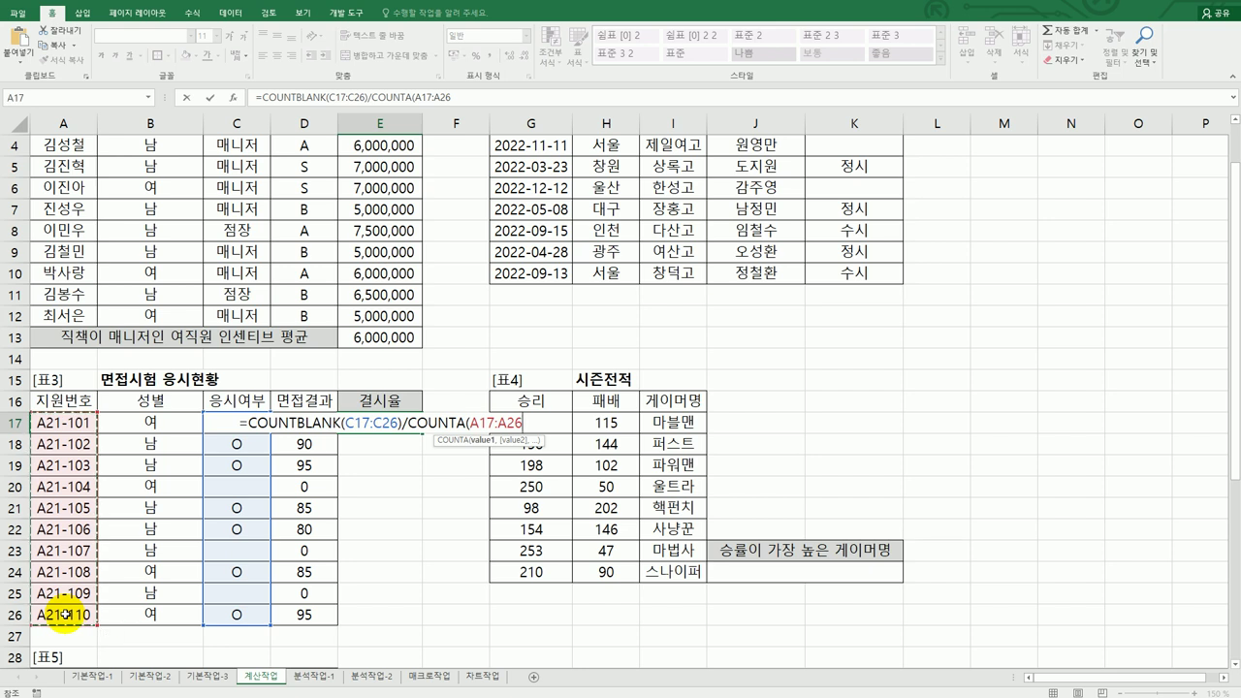
pyautogui.write(')')
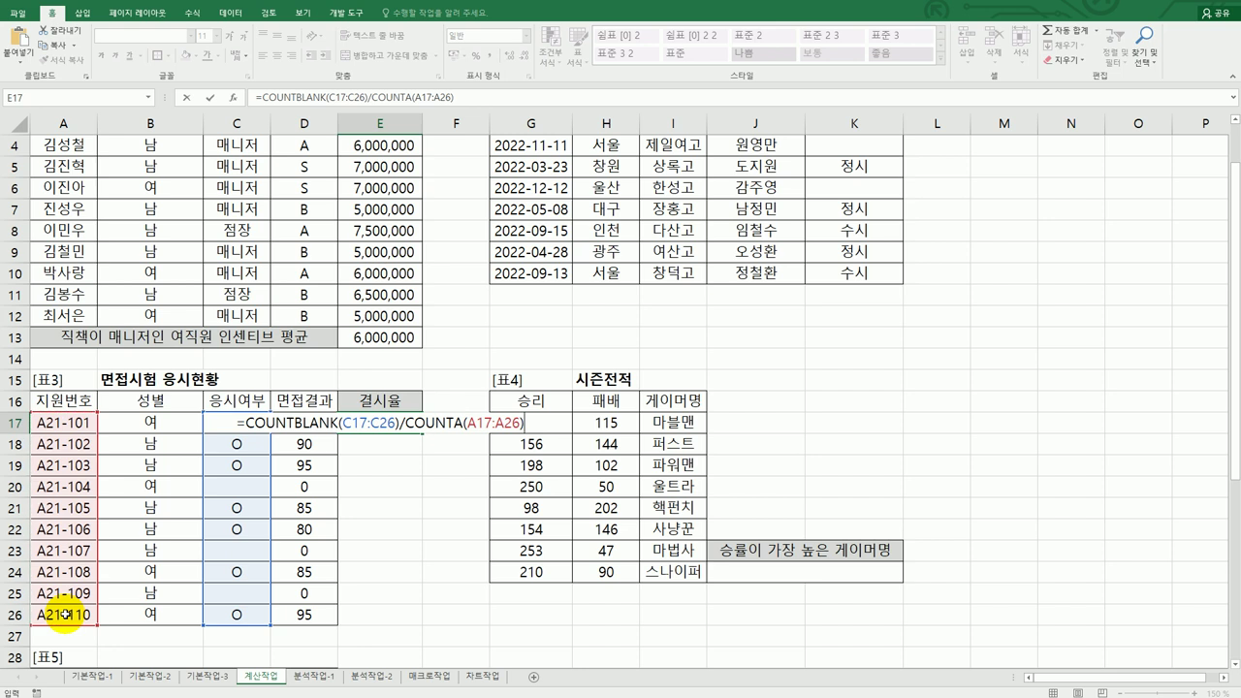
# Step: Multiply the E17 ratio by 100, append "%" with the & operator, and enter the formula
pyautogui.write('*100')
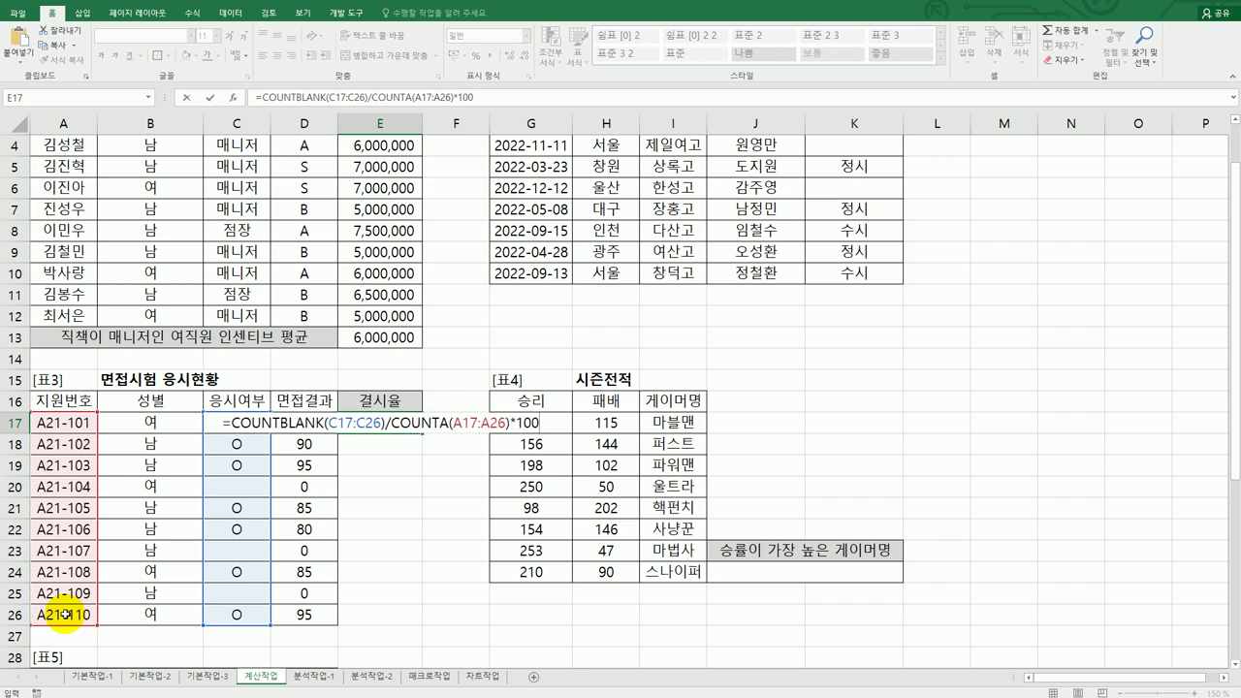
pyautogui.write('&')
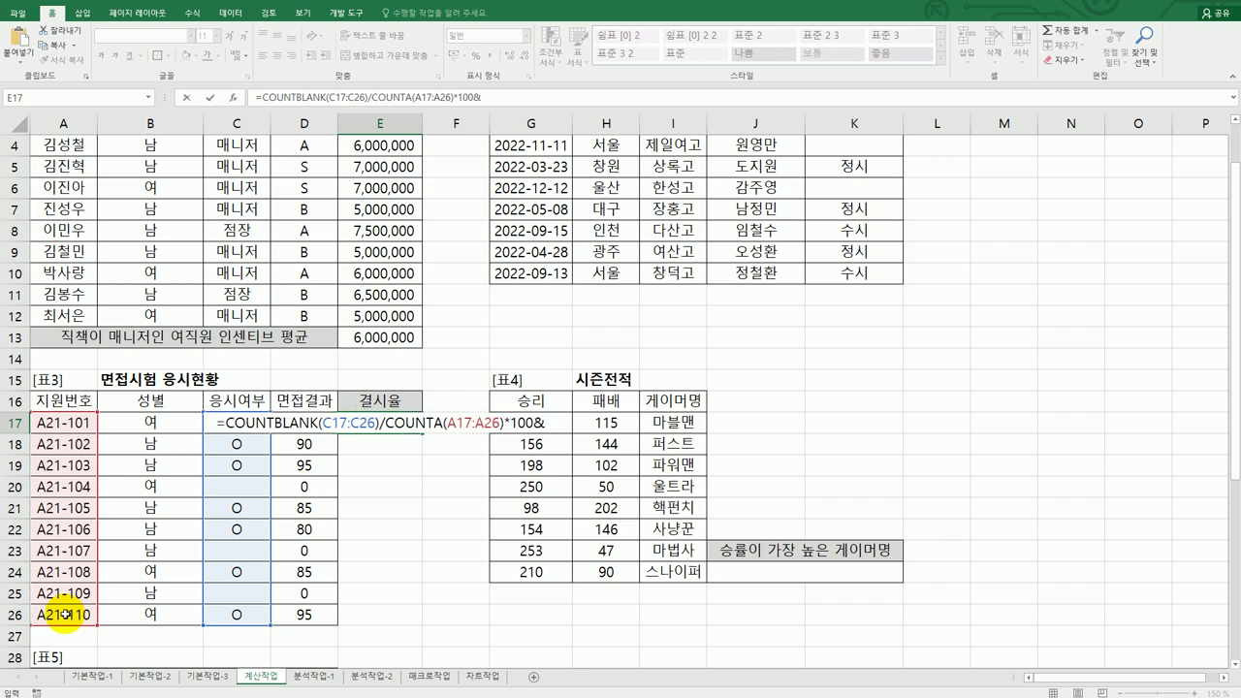
pyautogui.write('"%')
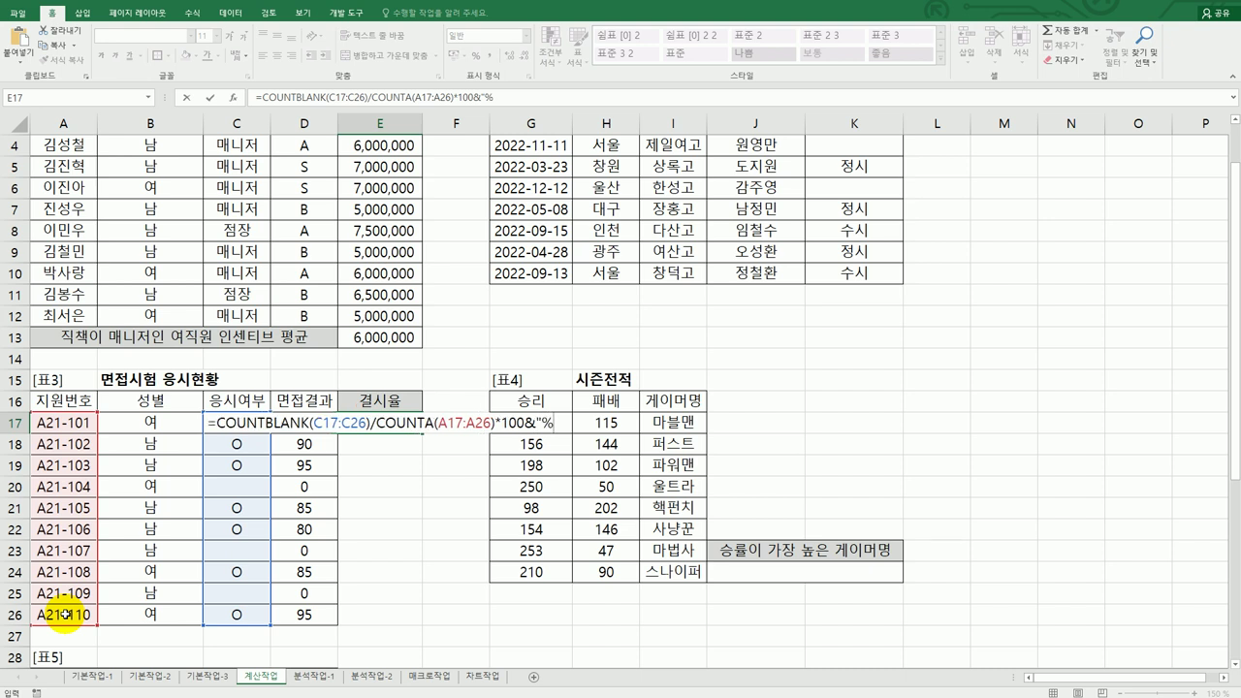
pyautogui.write('"')
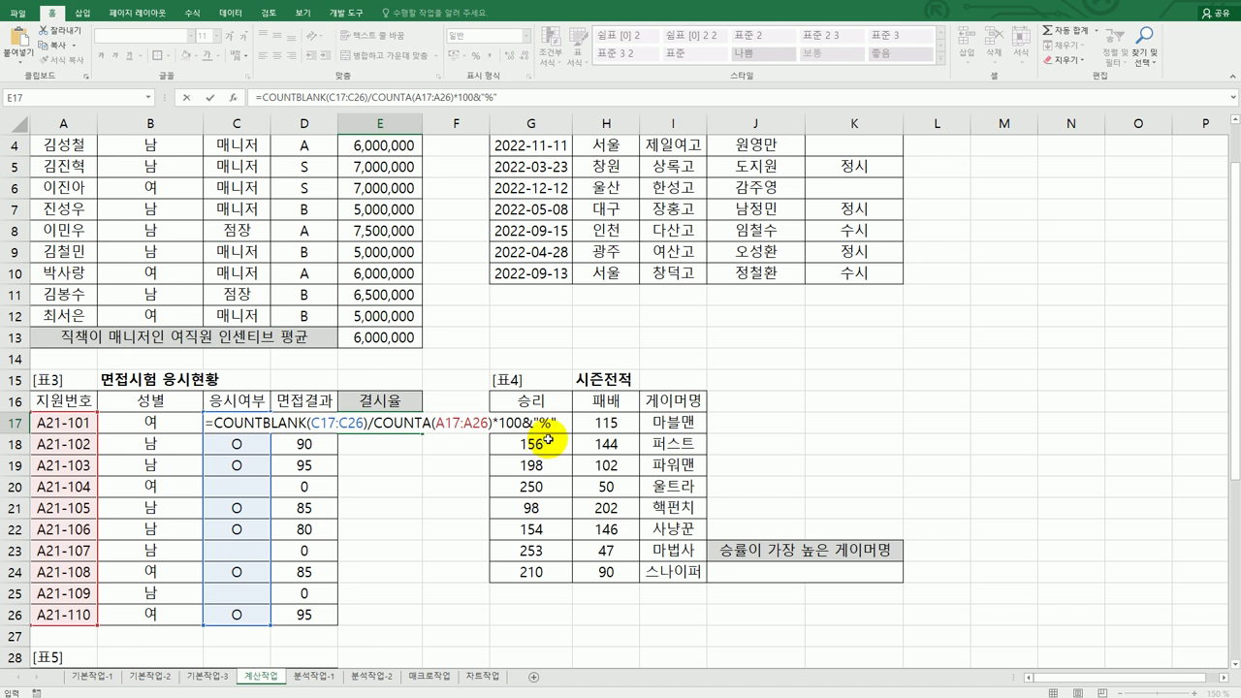
pyautogui.hotkey('ctrl', 'Return')
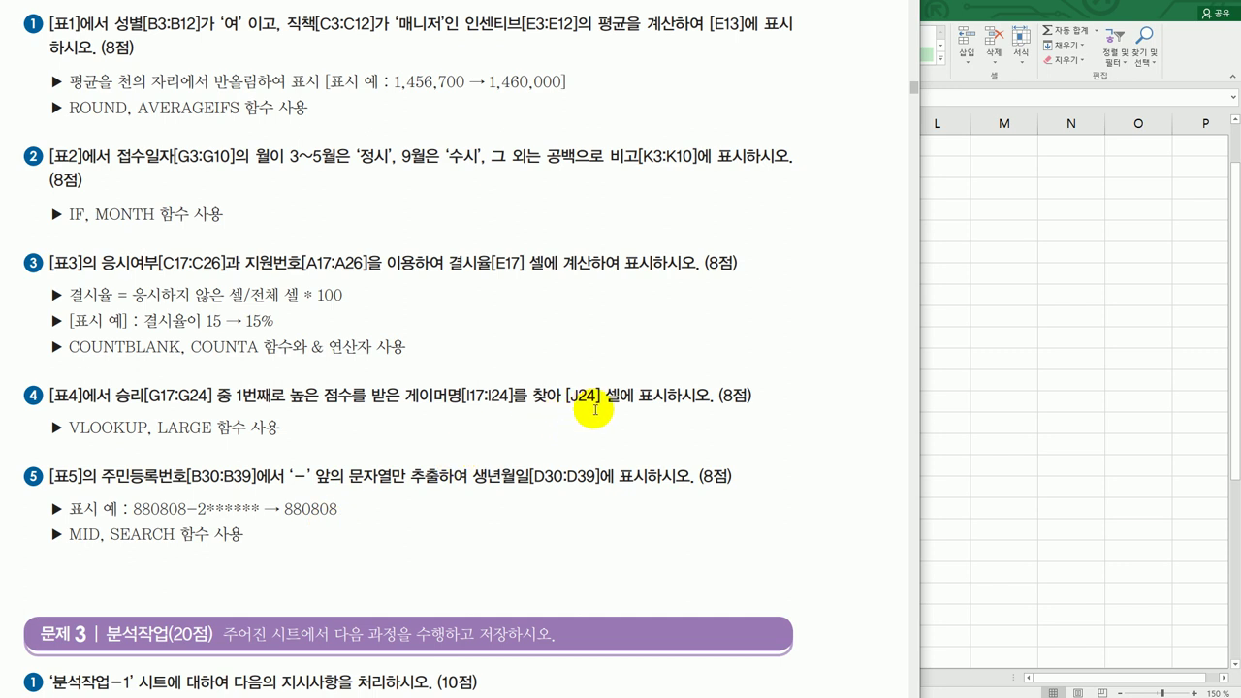
# Step: Check question 4's instructions and 표4's ranges, and enter =LARGE(G17:G24,1) in J24 for the highest 승리 value
pyautogui.click(1056, 408)
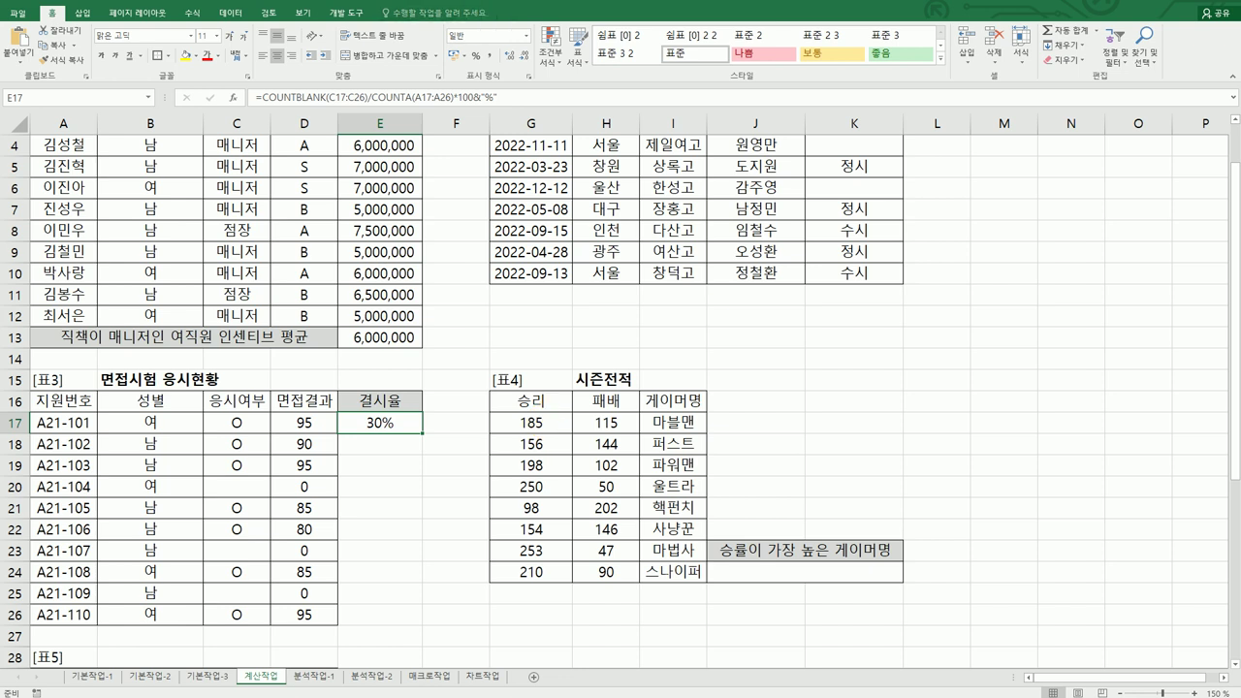
pyautogui.hotkey('alt', 'Tab')
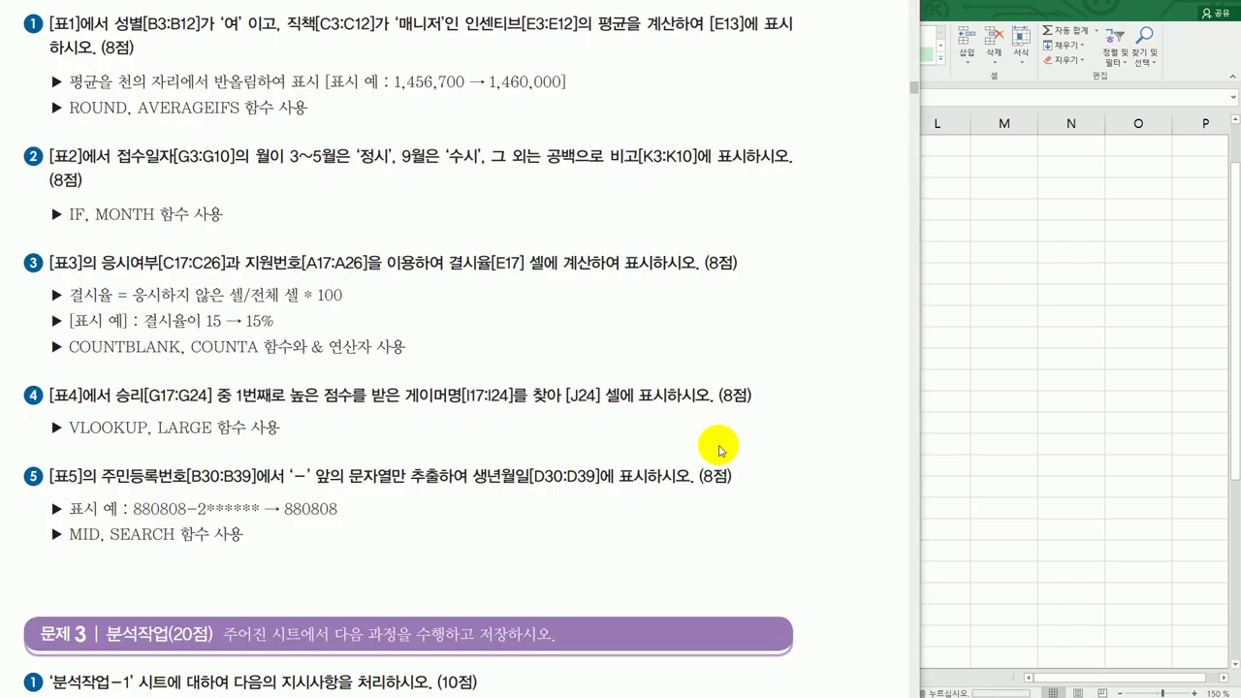
pyautogui.click(947, 436)
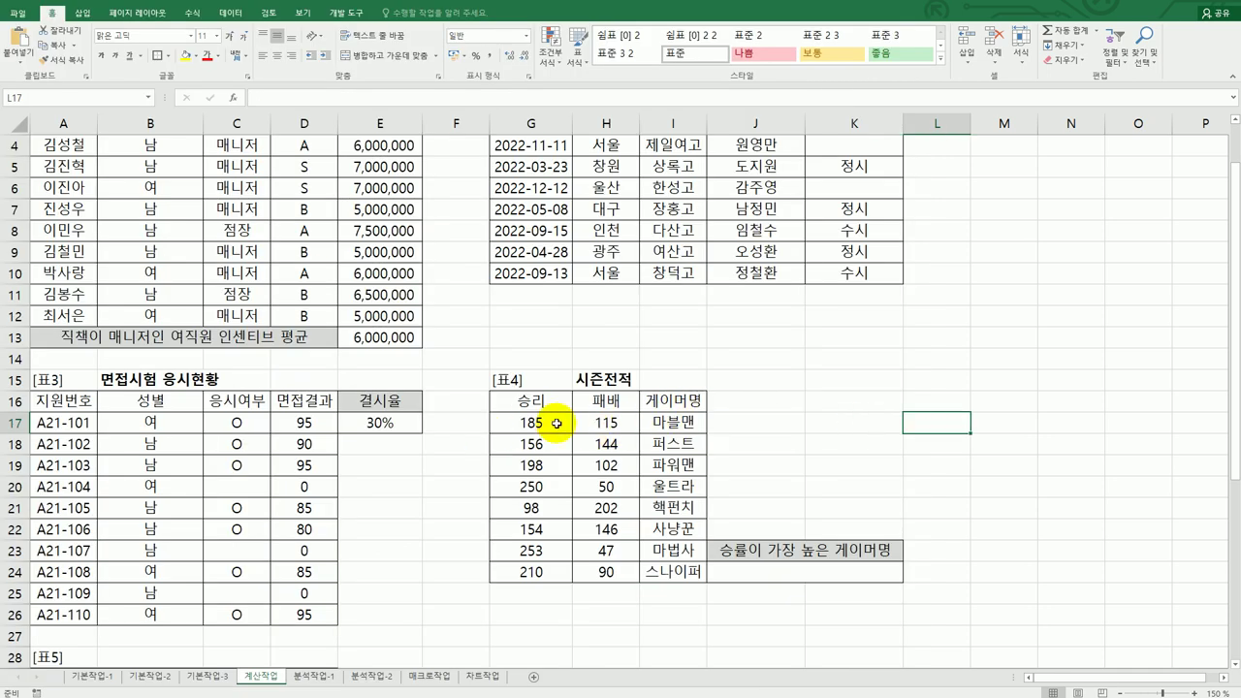
pyautogui.moveTo(557, 424); pyautogui.dragTo(554, 570)
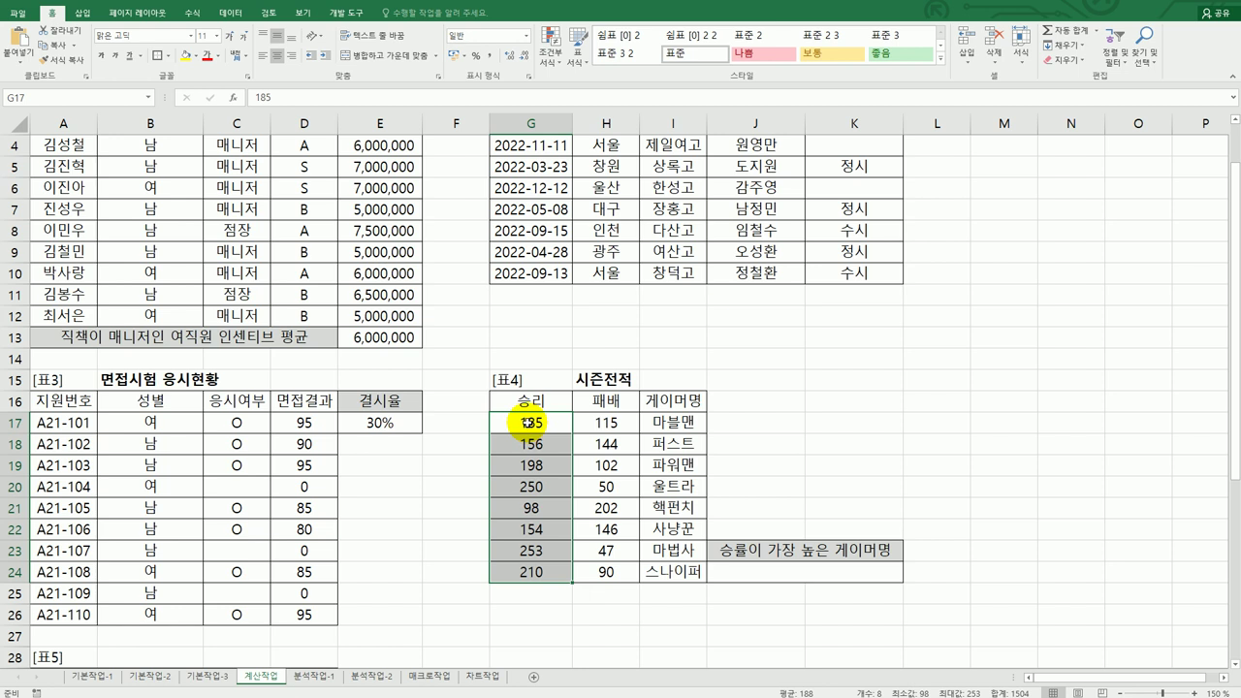
pyautogui.moveTo(528, 424); pyautogui.dragTo(673, 570)
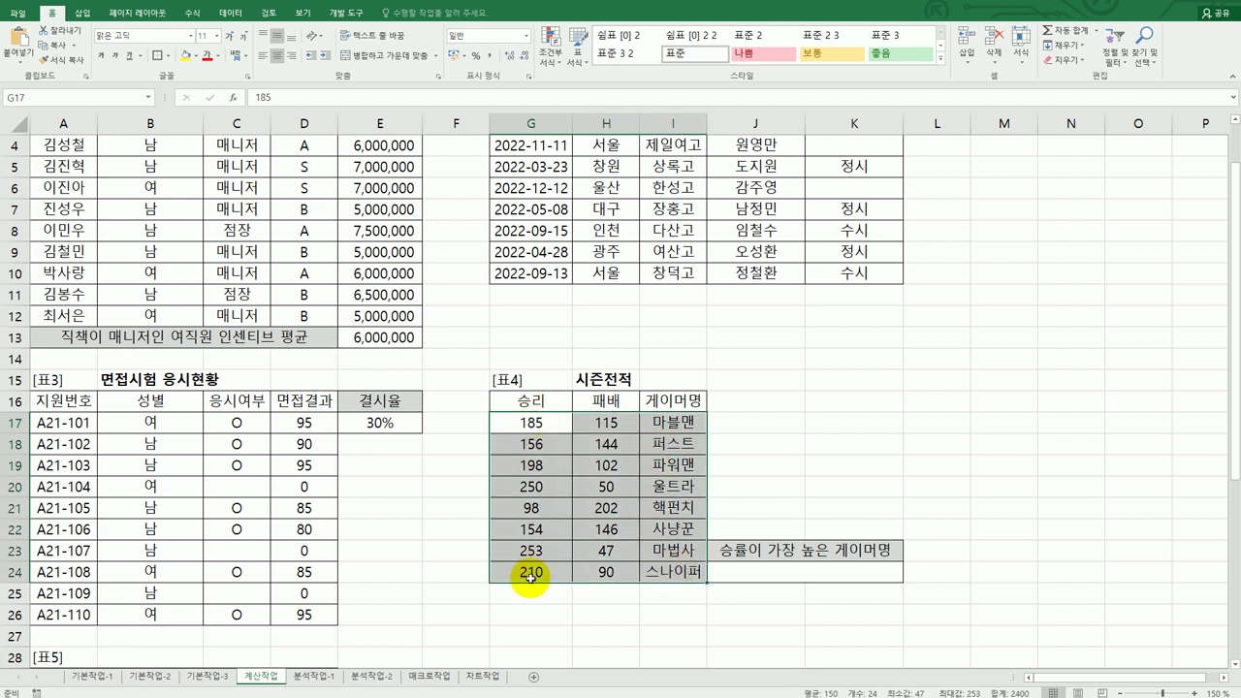
pyautogui.click(753, 572)
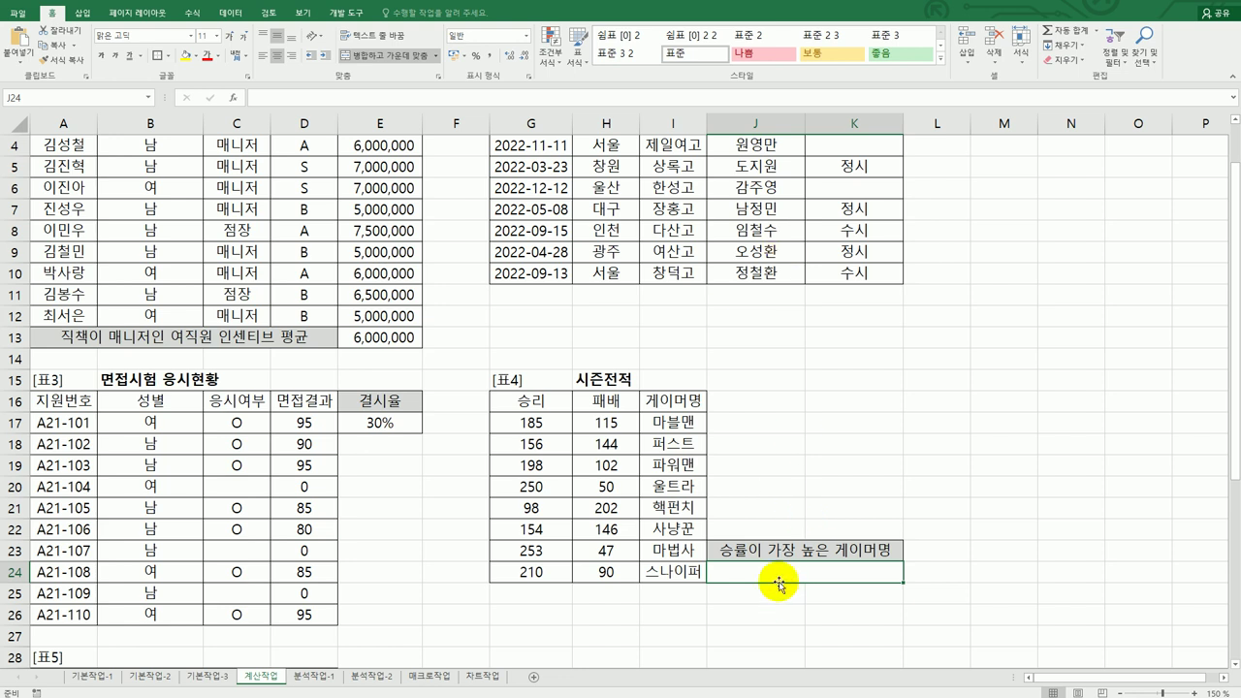
pyautogui.write('=lar')
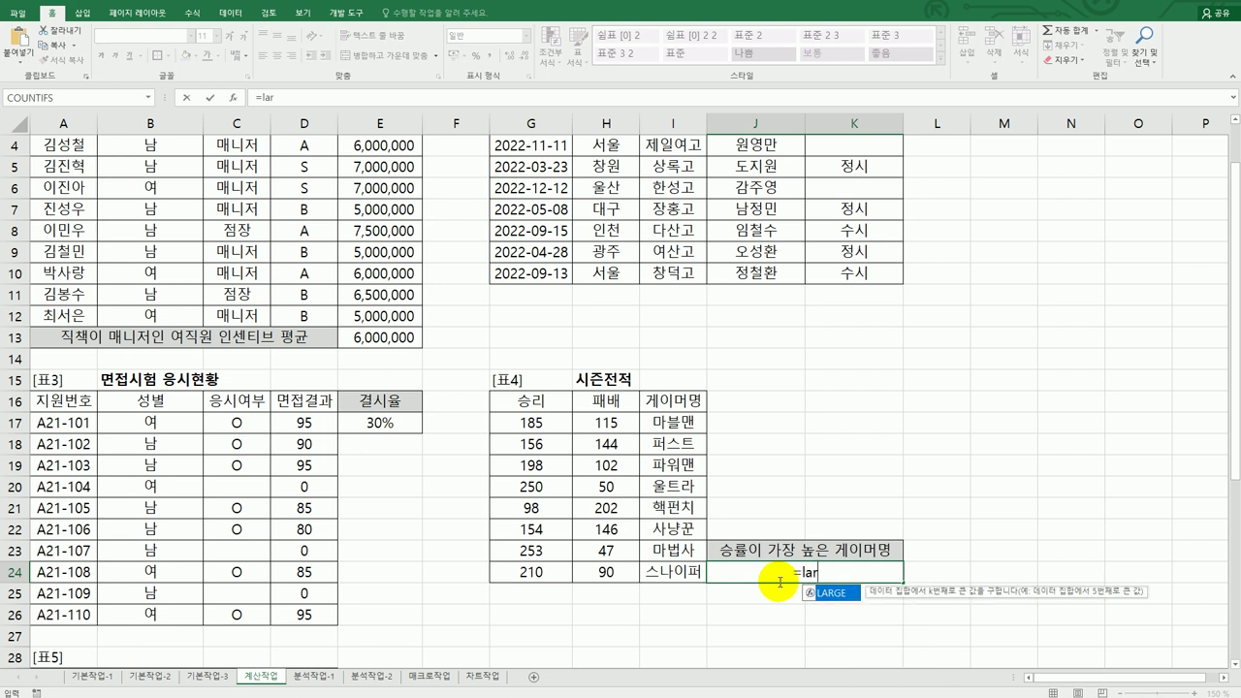
pyautogui.press('Tab')
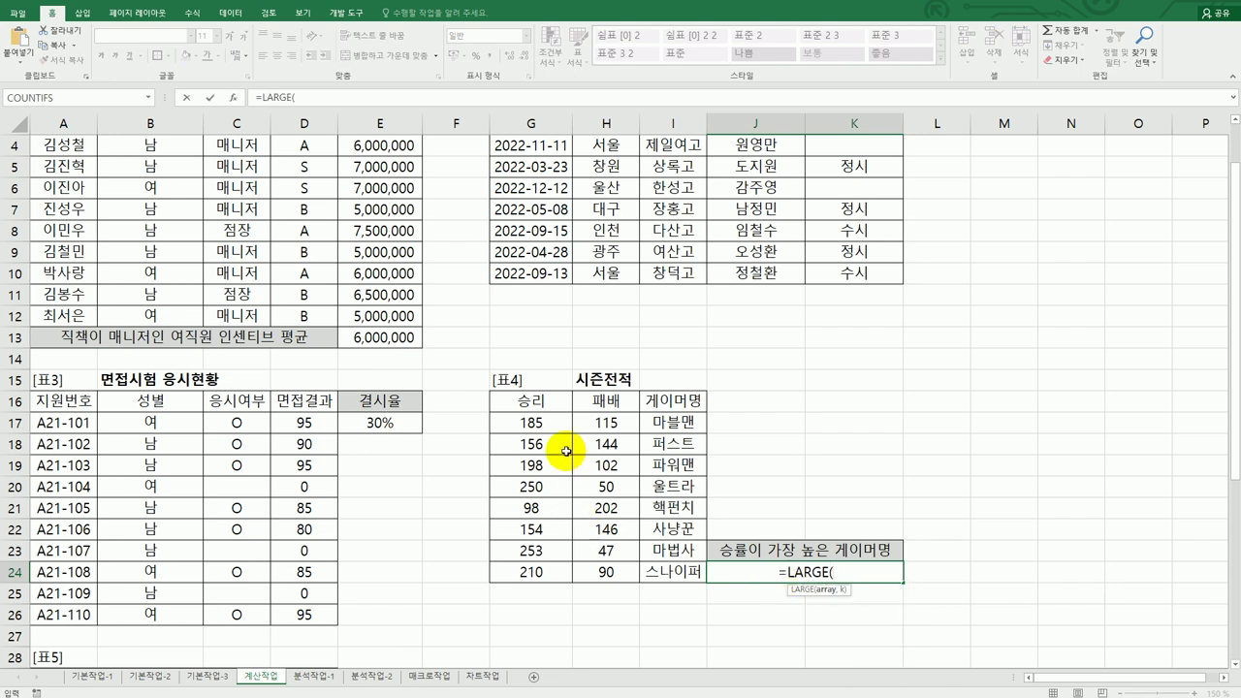
pyautogui.moveTo(550, 421); pyautogui.dragTo(546, 567)
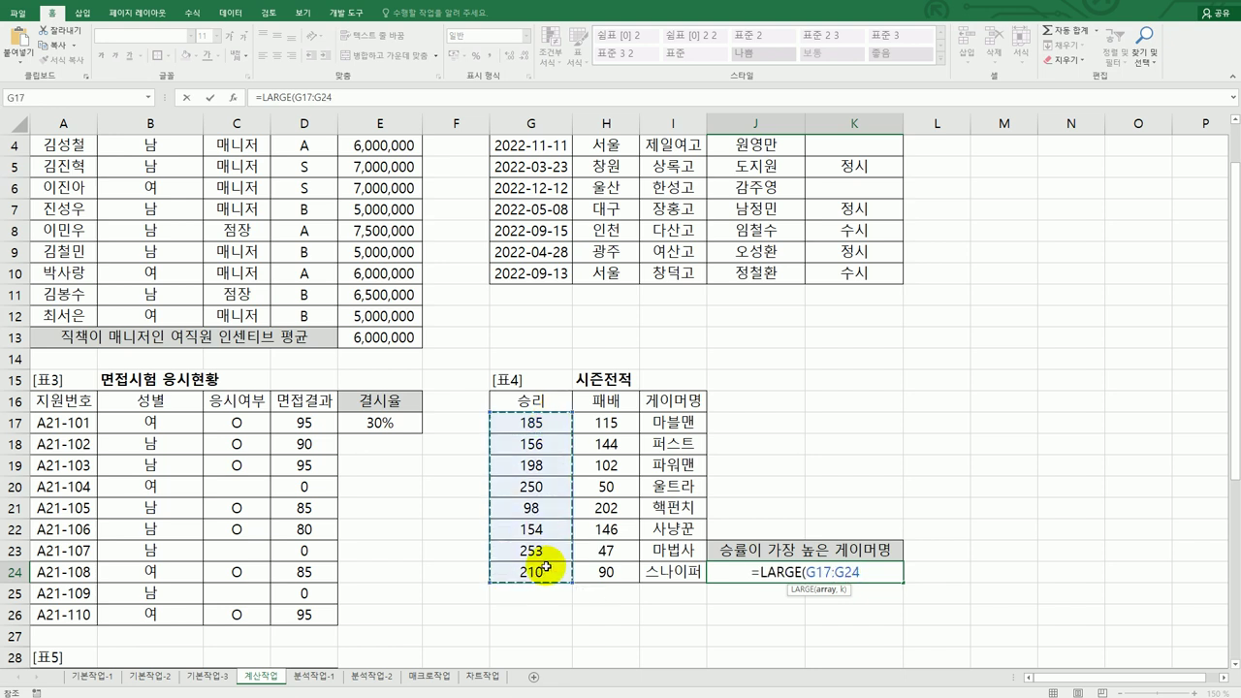
pyautogui.write(',')
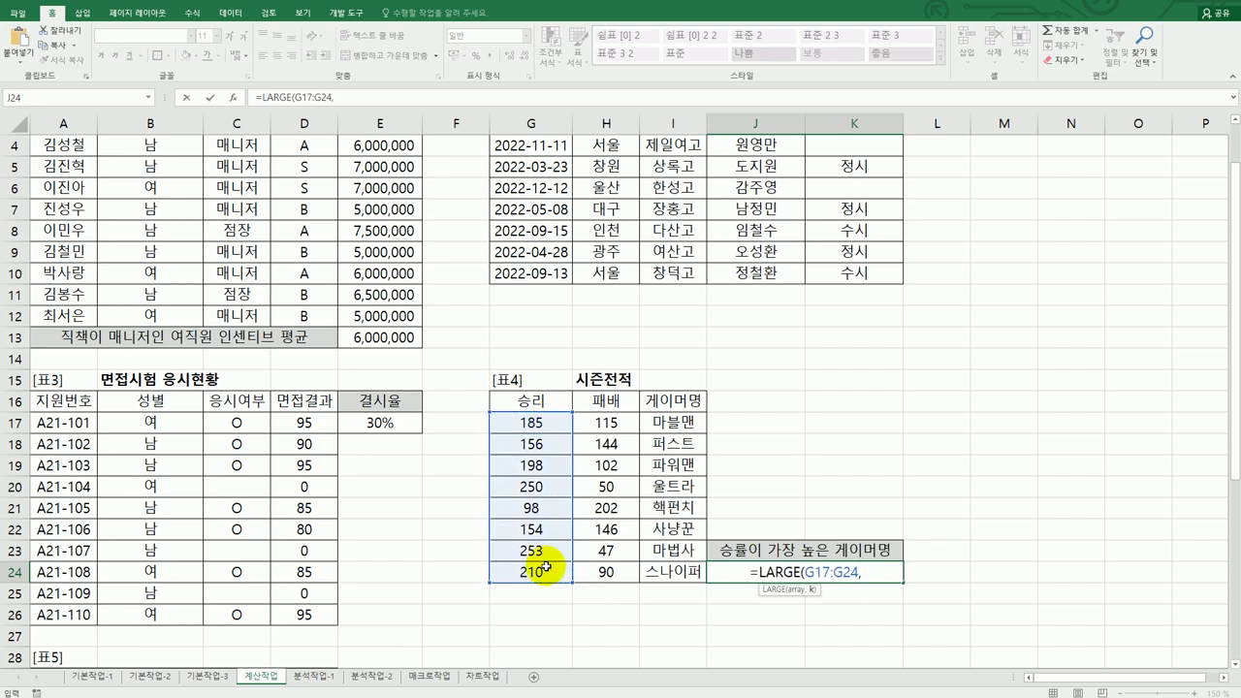
pyautogui.write('1)')
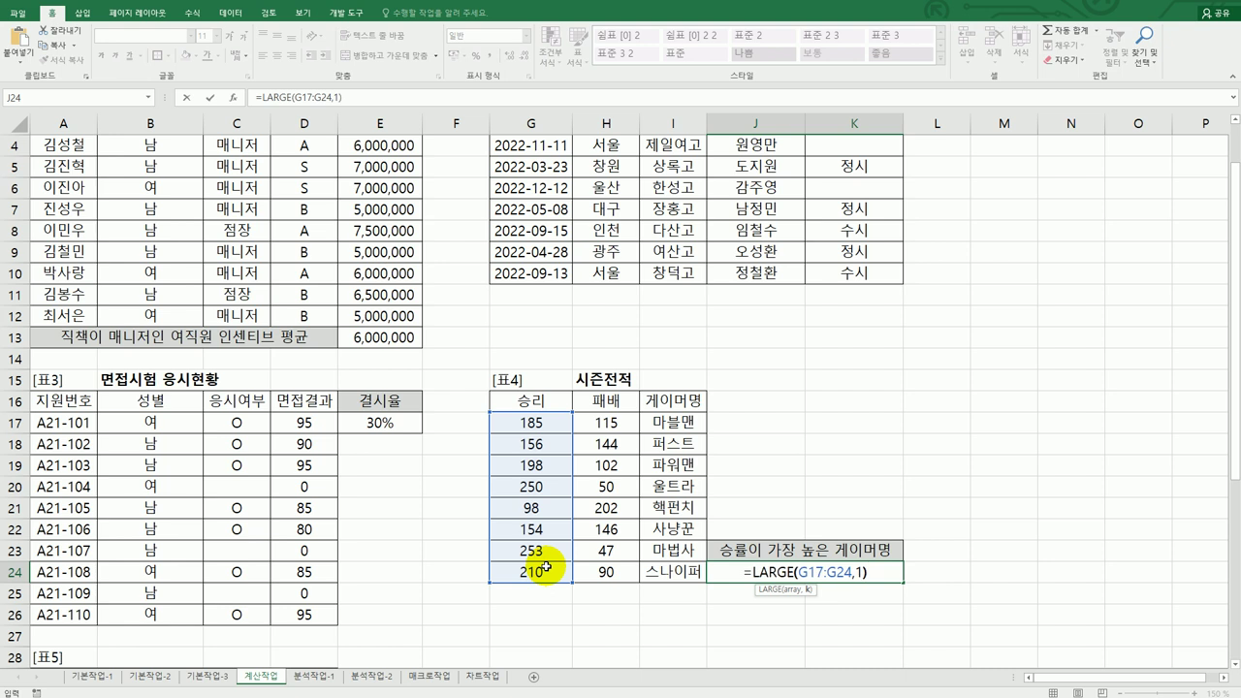
pyautogui.press('Return')
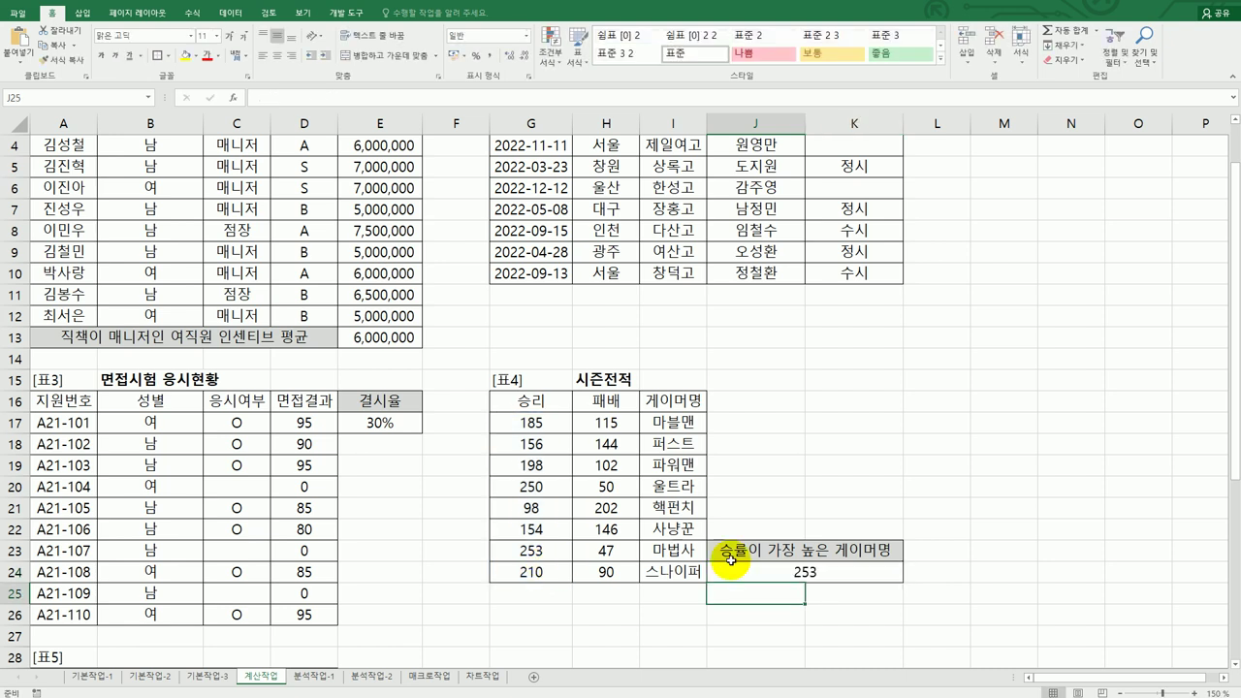
# Step: Wrap the LARGE formula in J24 in a VLOOKUP so that LARGE(G17:G24,1) serves as its lookup value
pyautogui.click(809, 572)
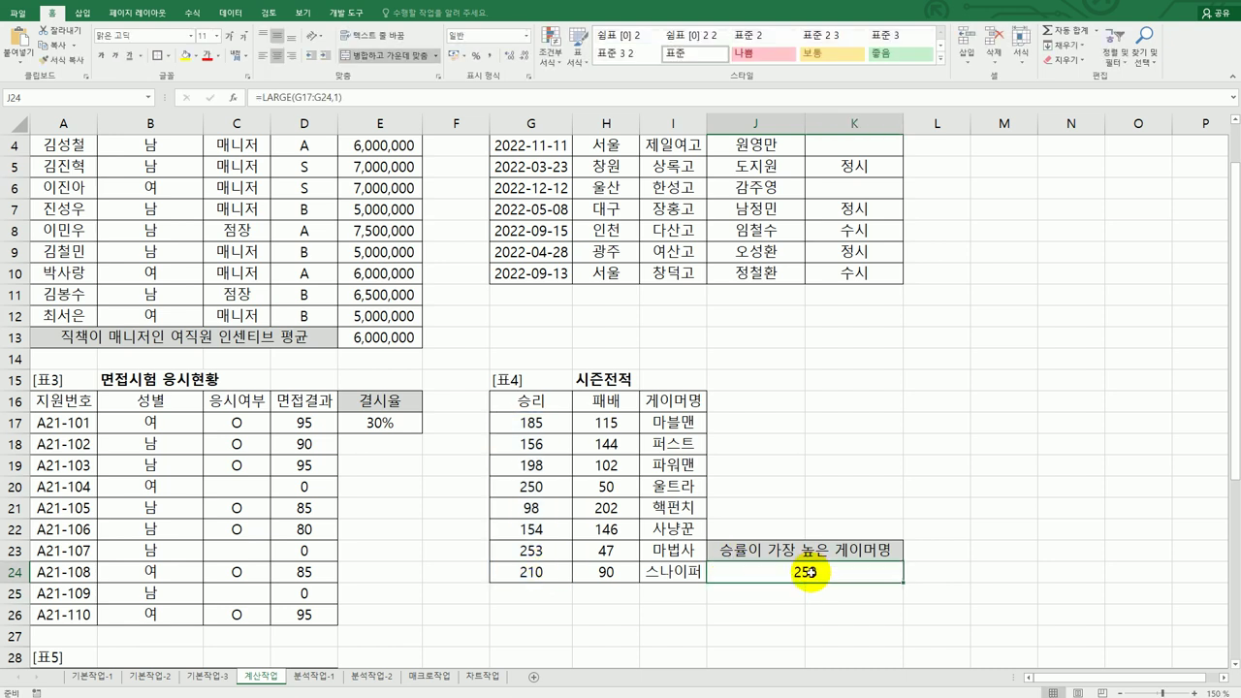
pyautogui.moveTo(528, 550); pyautogui.dragTo(659, 553)
pyautogui.click(659, 553)
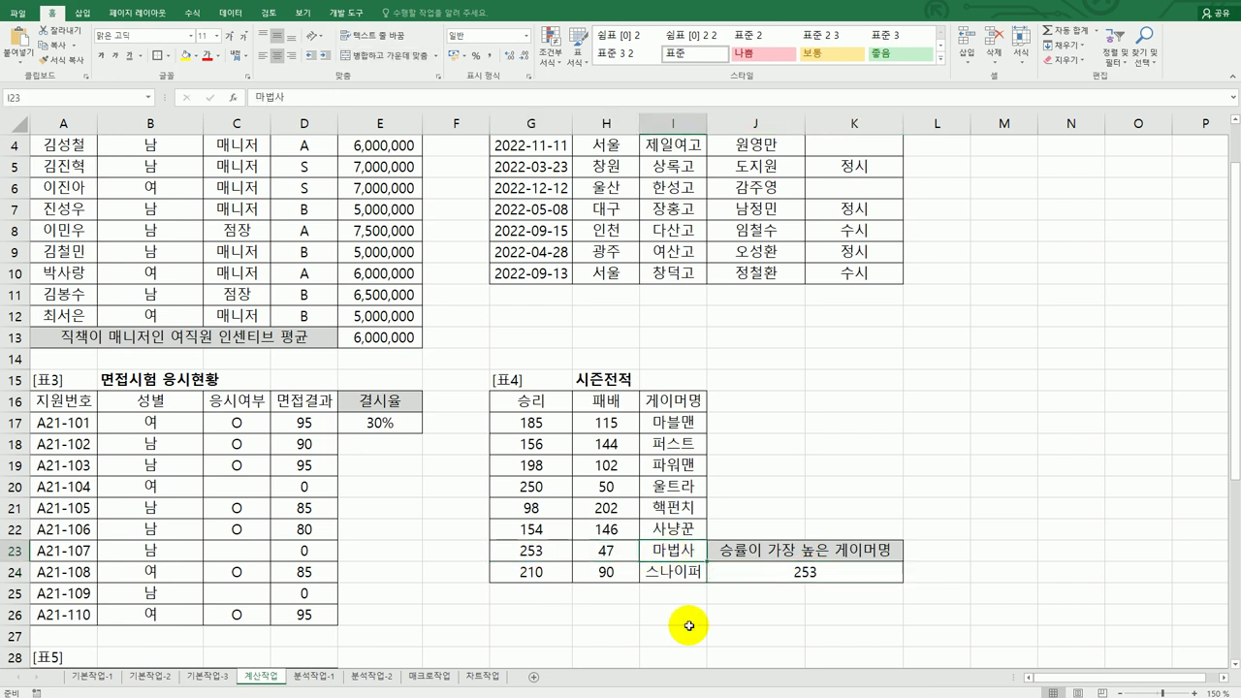
pyautogui.click(846, 576)
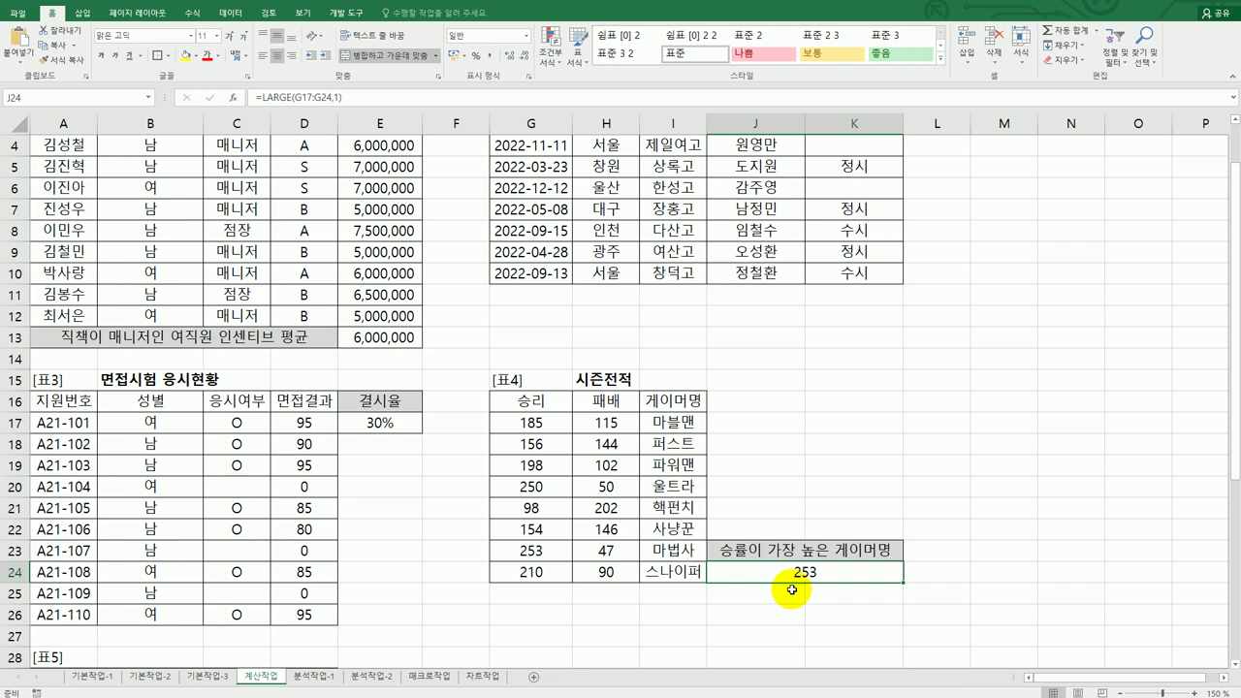
pyautogui.doubleClick(790, 572)
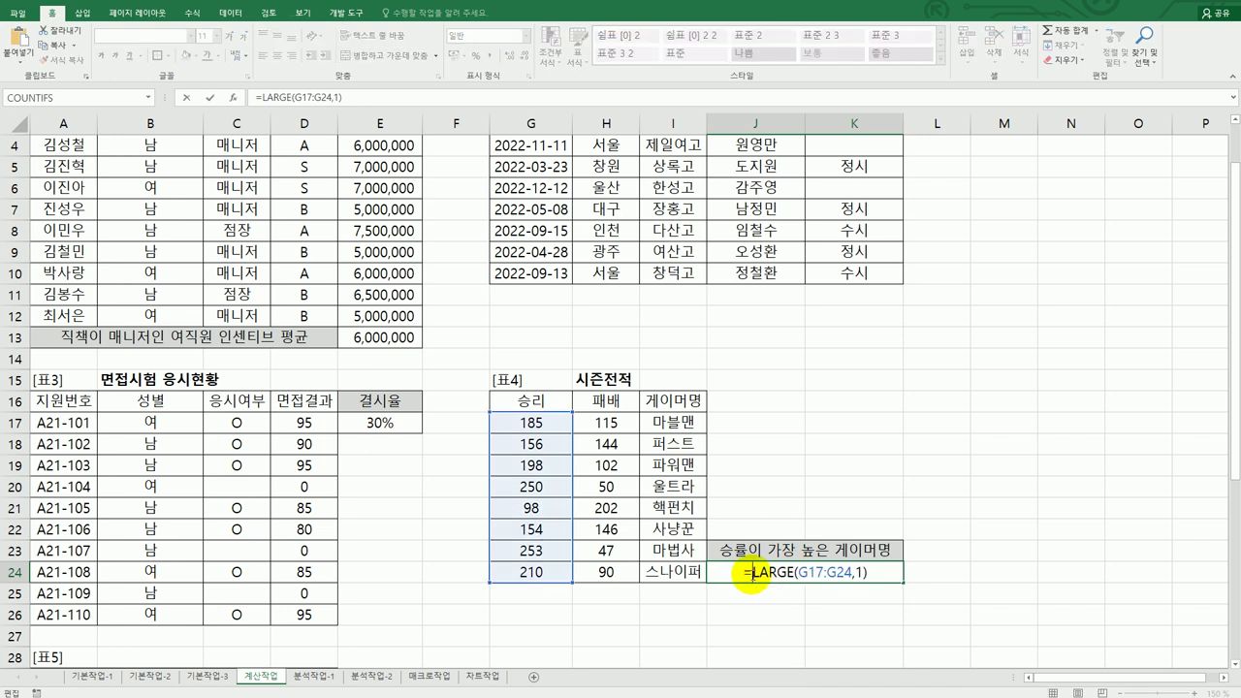
pyautogui.write('VLOOKUP(')
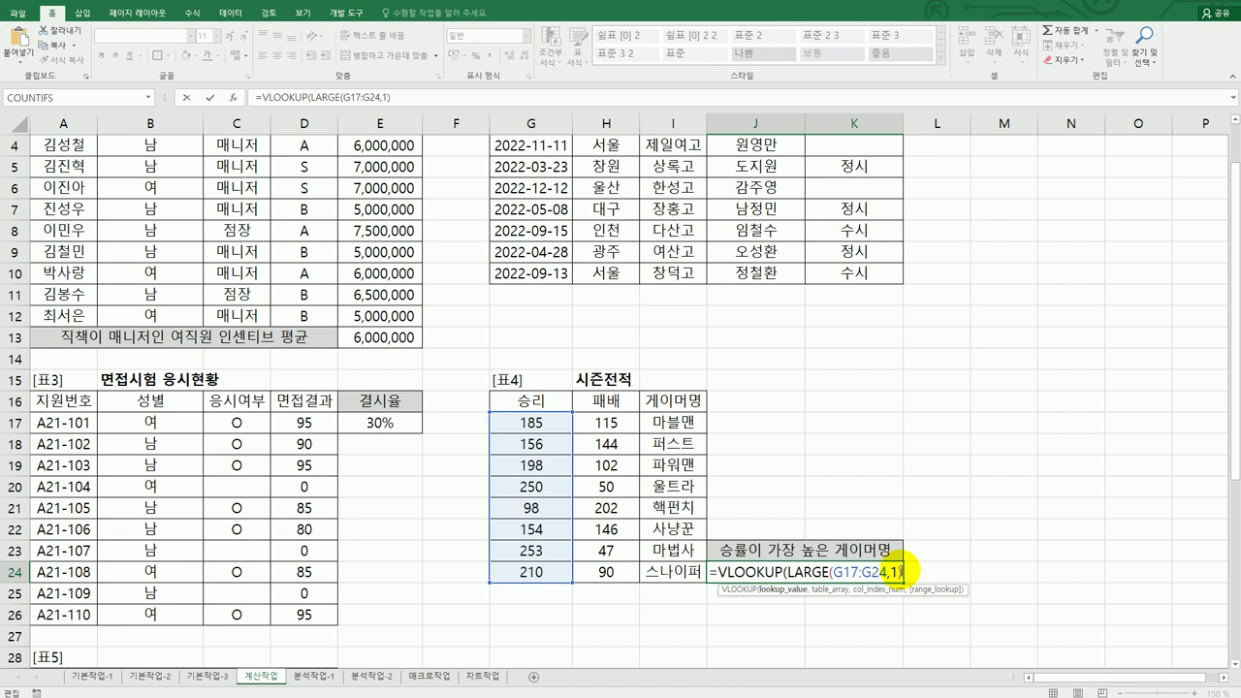
pyautogui.write(',')
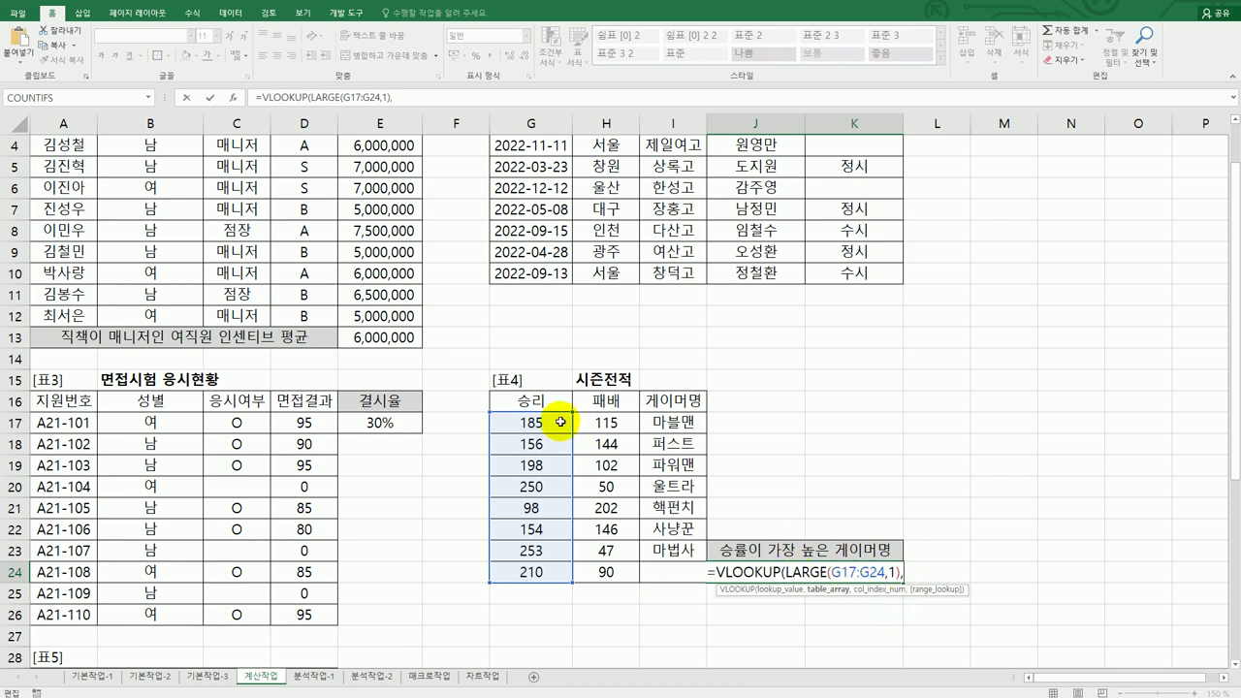
# Step: Complete the J24 VLOOKUP with table range G17:I24, column 3 and FALSE for an exact match, and enter the formula
pyautogui.moveTo(561, 421); pyautogui.dragTo(660, 571)
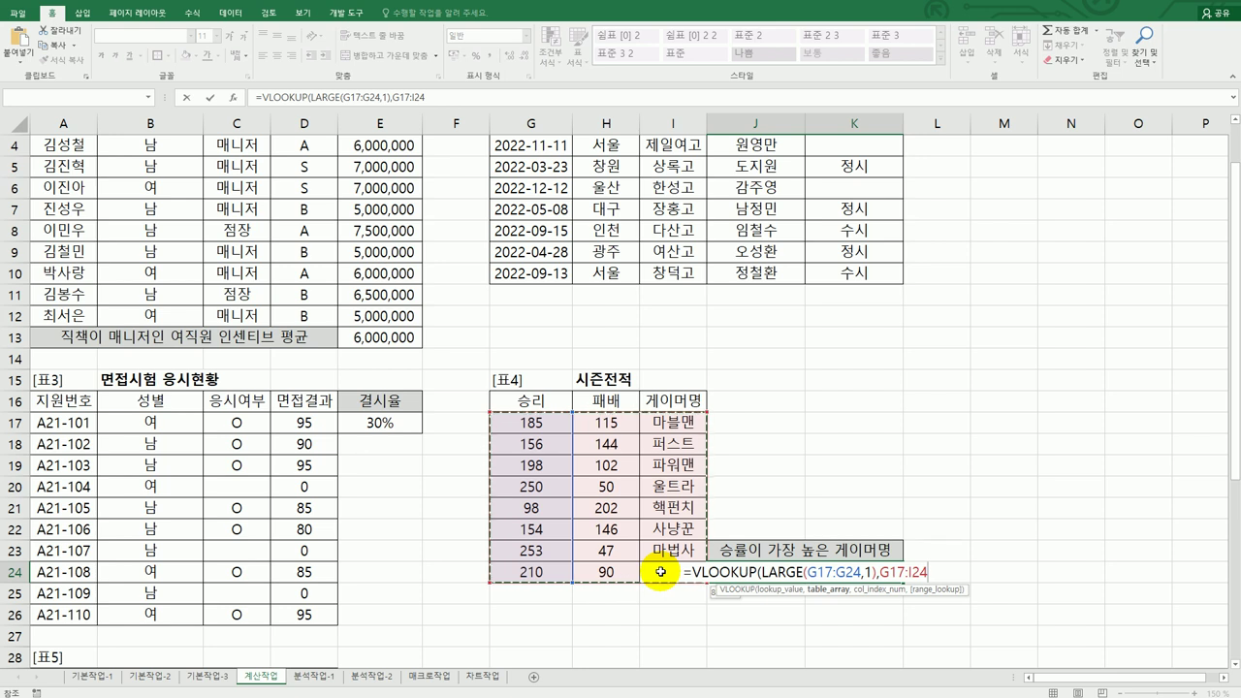
pyautogui.write(',')
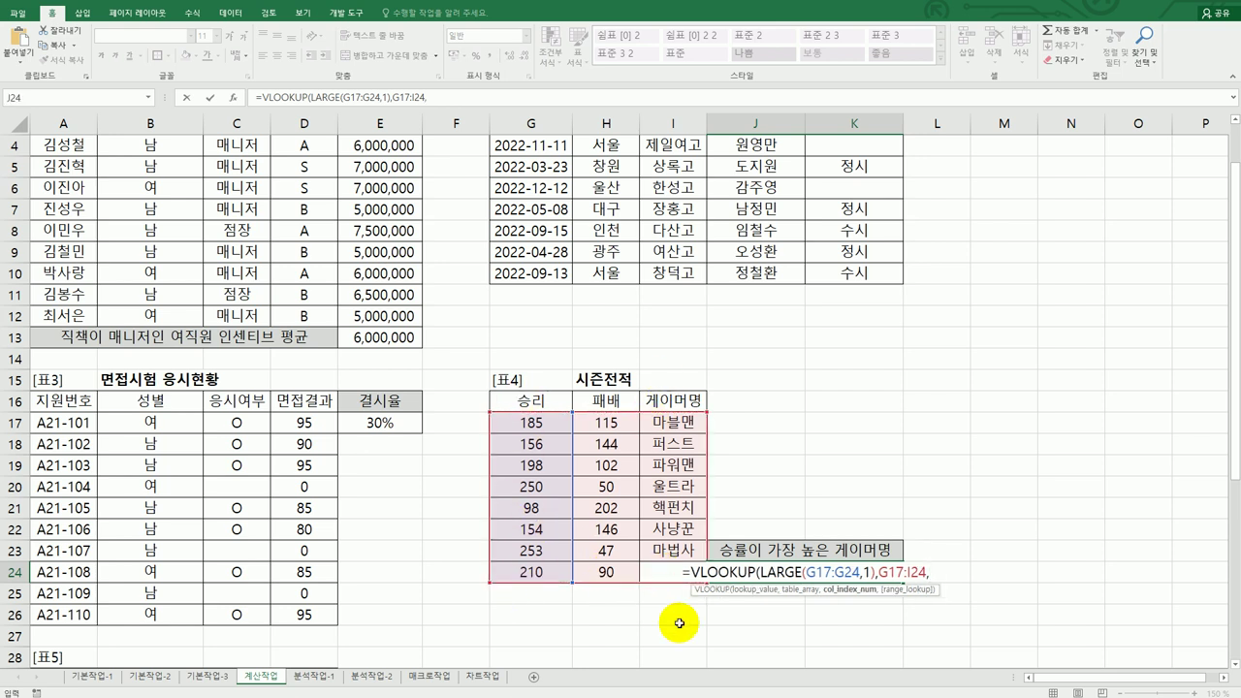
pyautogui.write('3,')
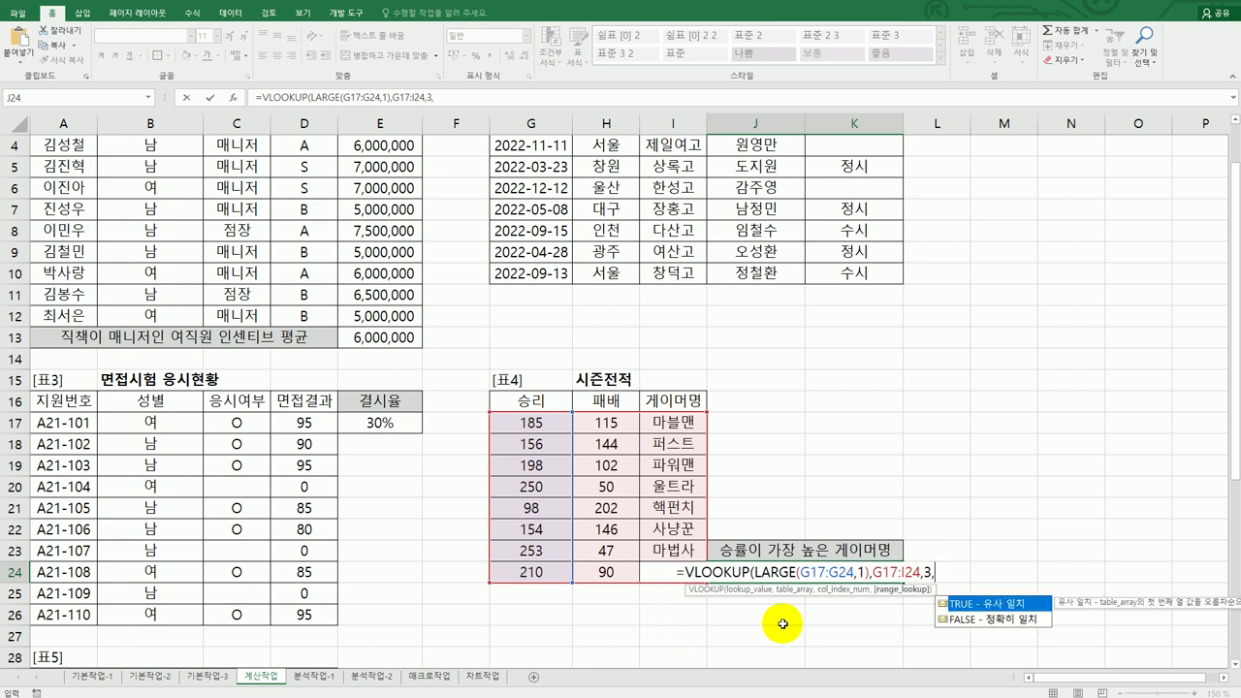
pyautogui.doubleClick(989, 620)
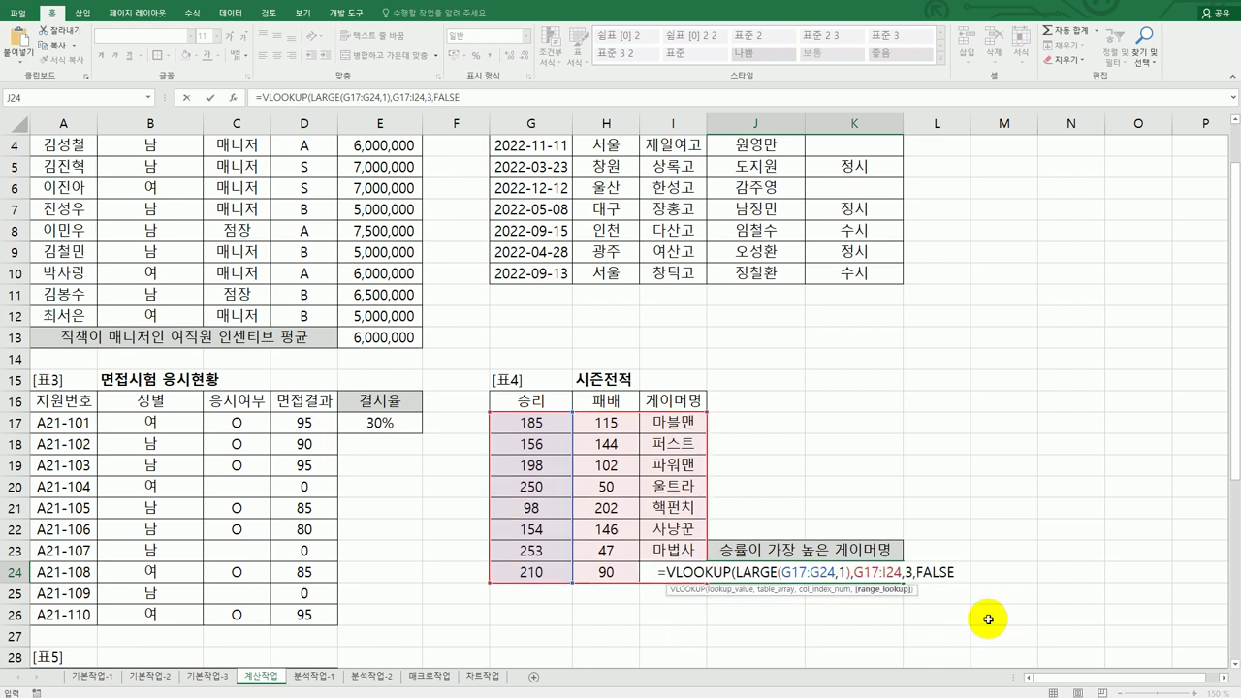
pyautogui.write(')')
pyautogui.press('Return')
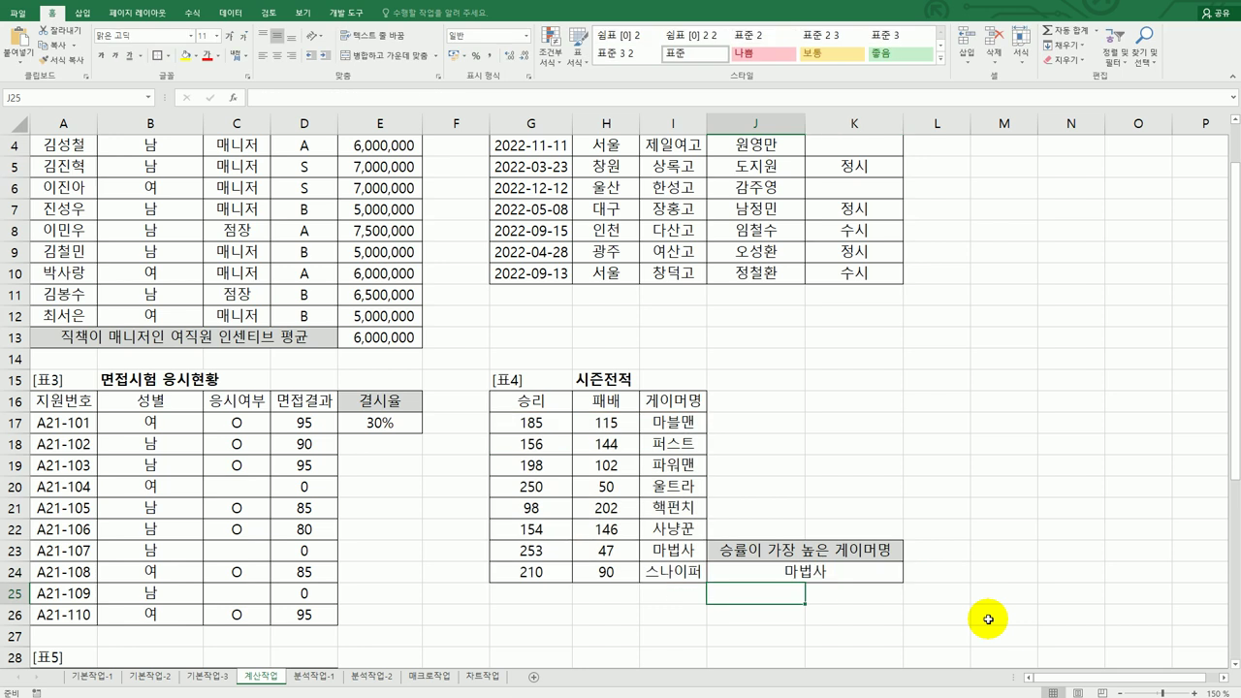
pyautogui.click(873, 578)
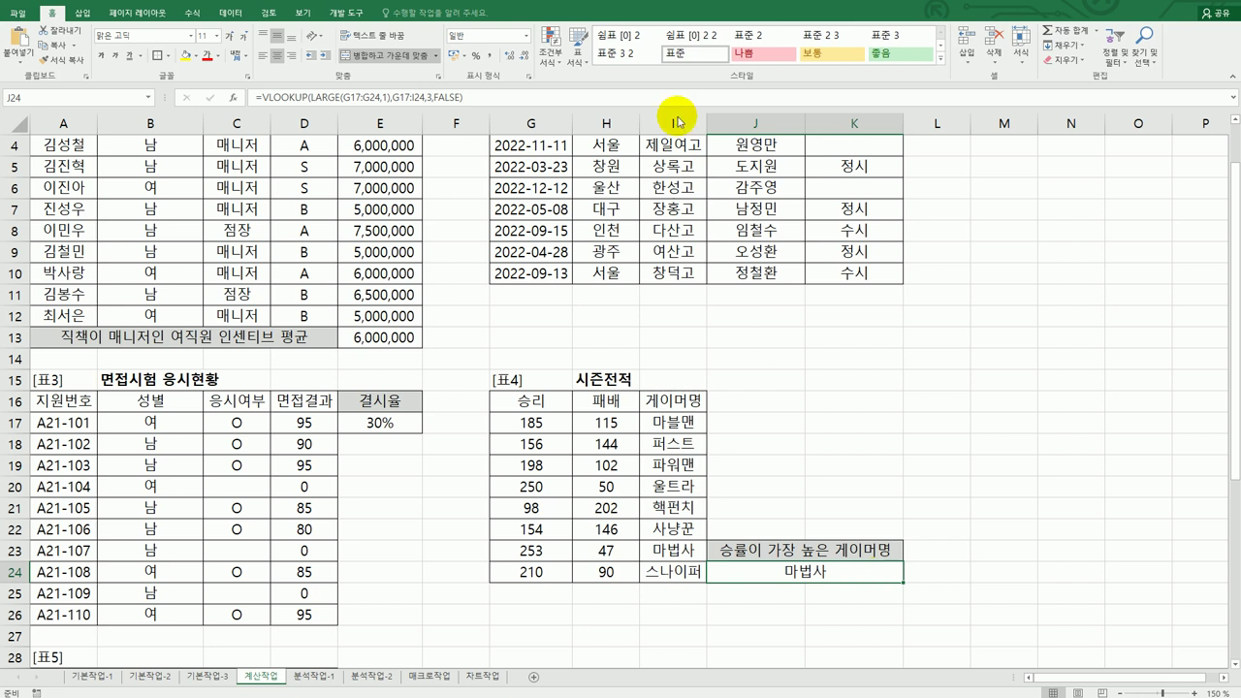
# Step: Switch to the exam document, read question 5's instructions and display example for 생년월일, and return to 표5 in the workbook
pyautogui.hotkey('alt', 'Tab')
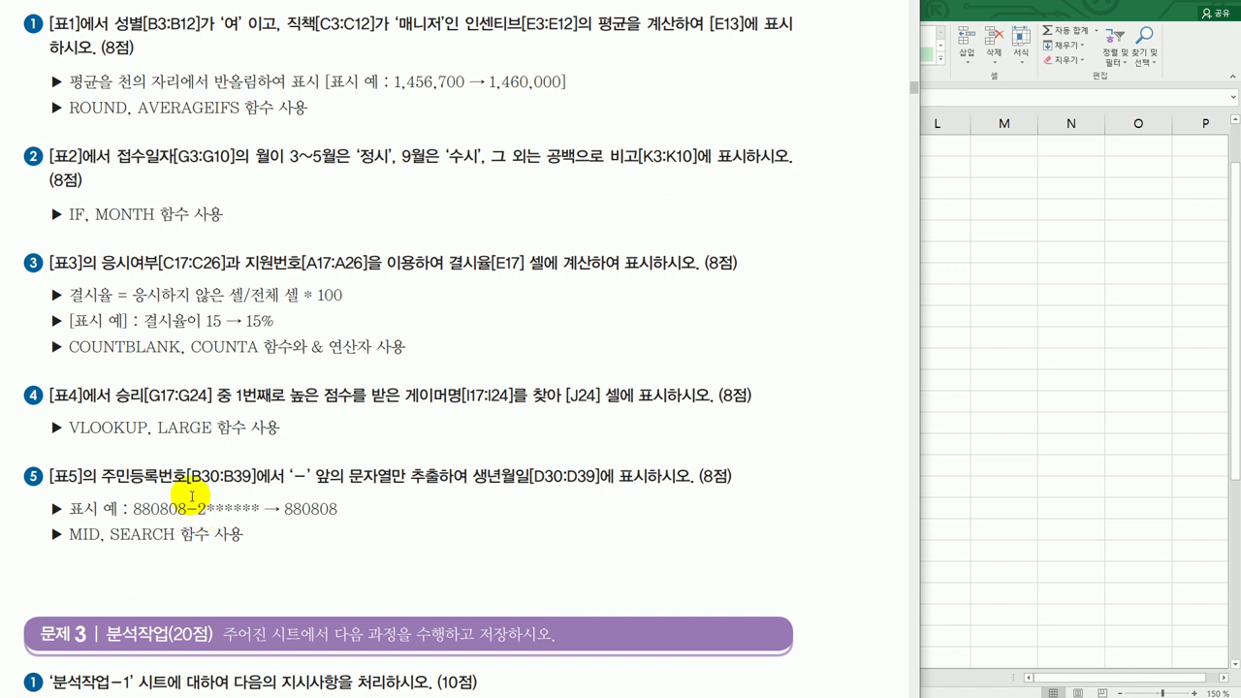
pyautogui.moveTo(186, 506); pyautogui.dragTo(263, 514)
pyautogui.click(190, 511)
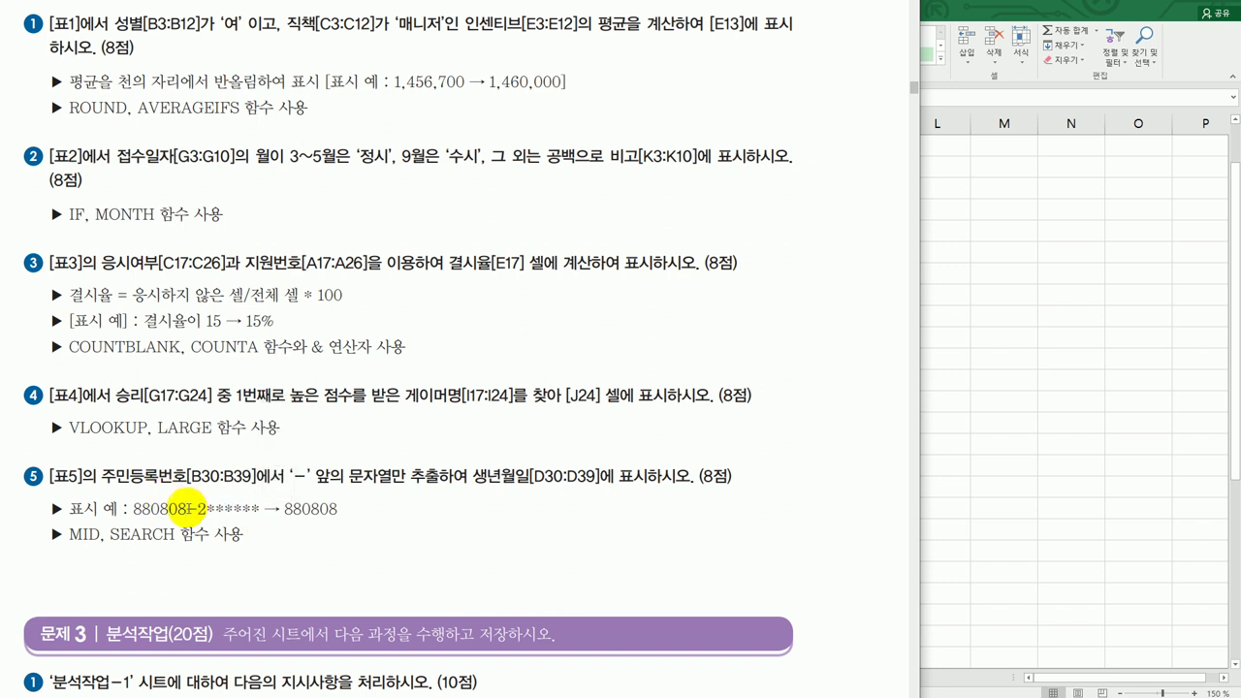
pyautogui.moveTo(184, 506); pyautogui.dragTo(135, 506)
pyautogui.click(184, 506)
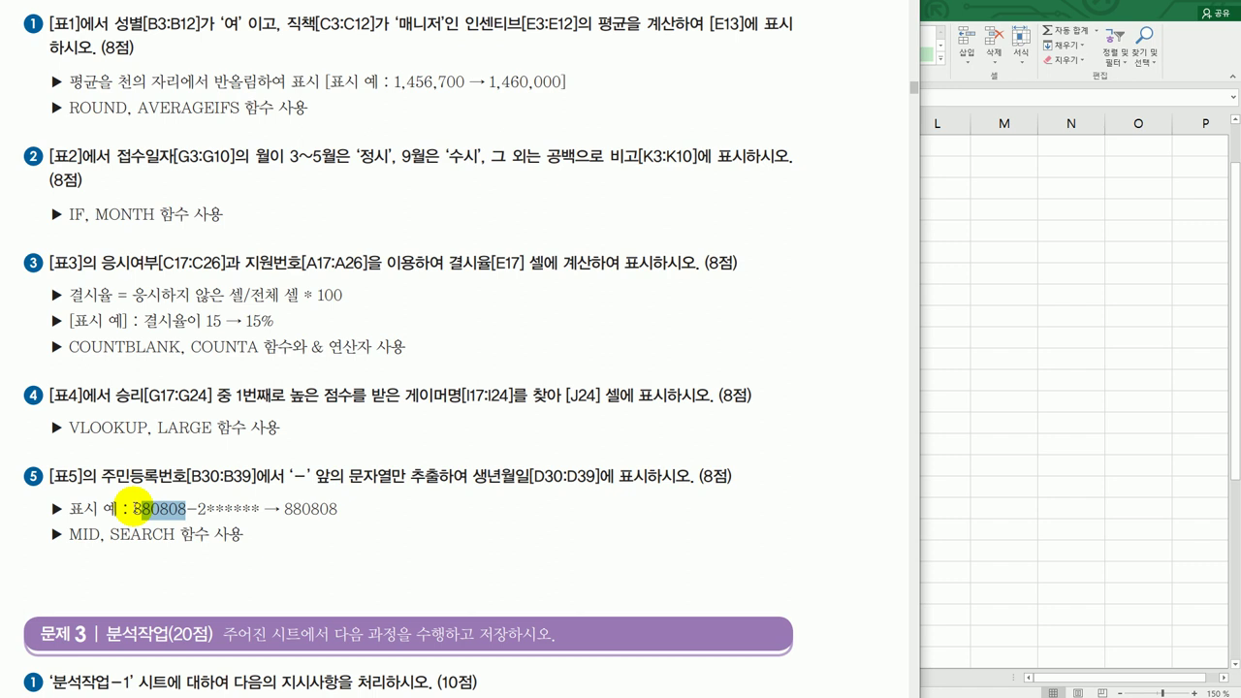
pyautogui.click(194, 559)
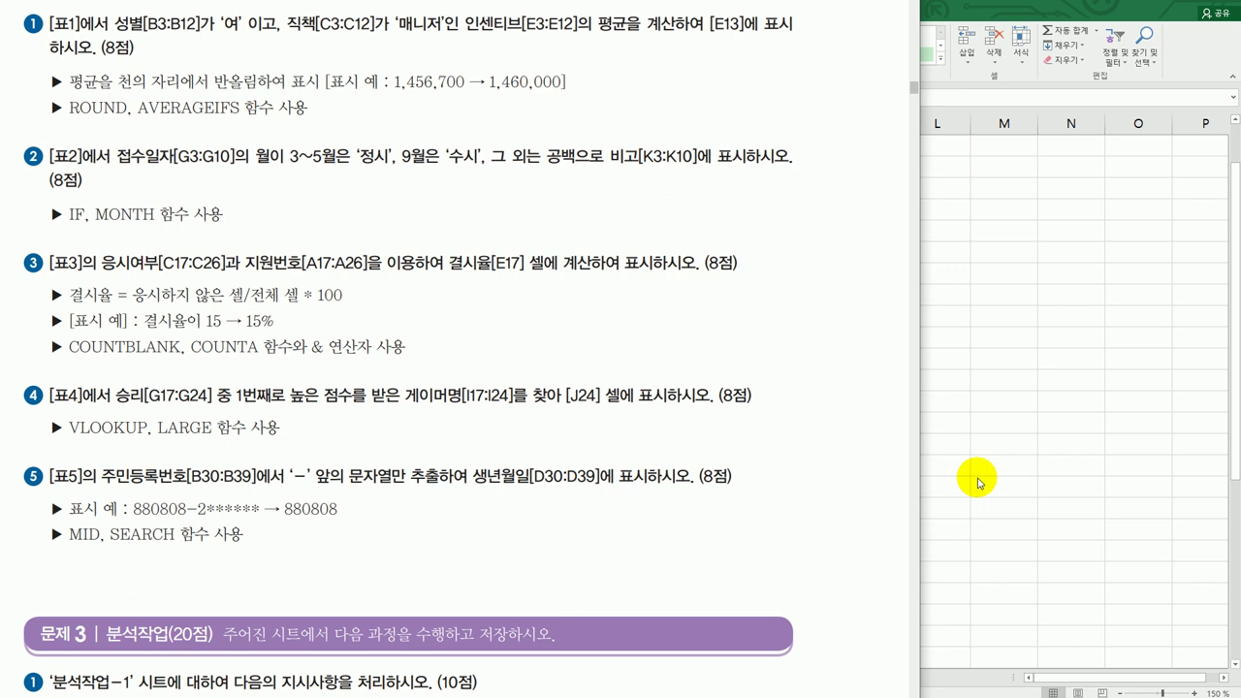
pyautogui.hotkey('alt', 'Tab')
pyautogui.scroll(-5, 421, 499)
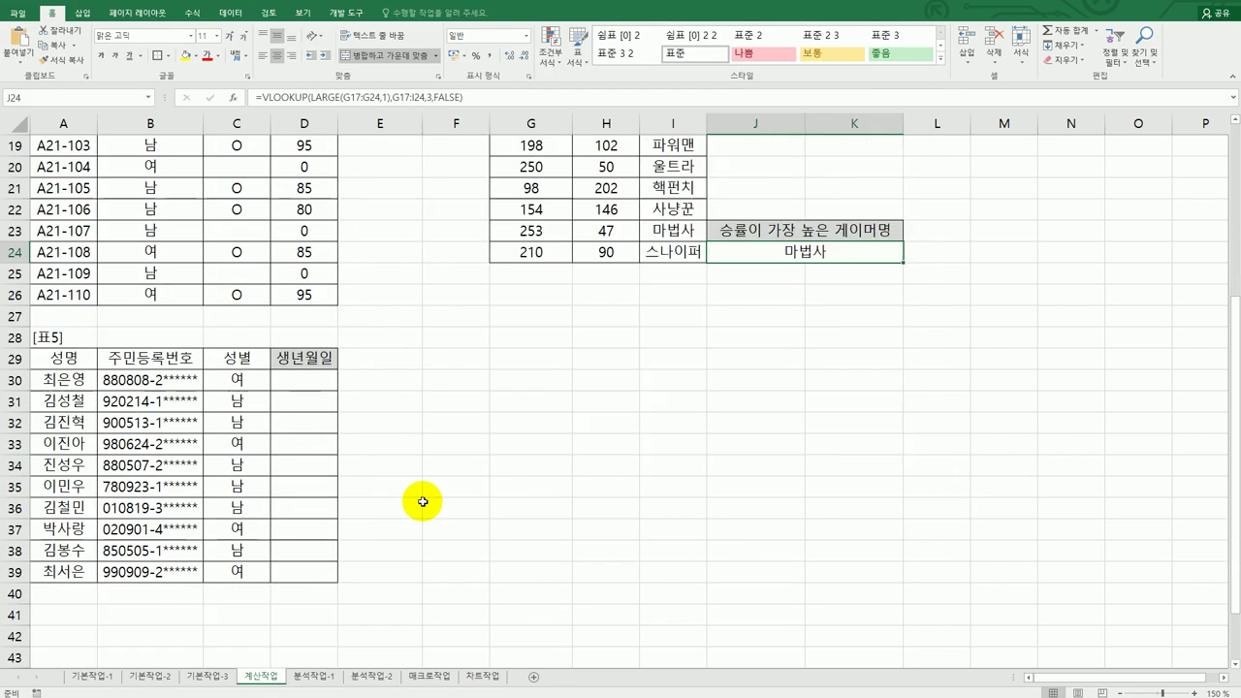
# Step: Enter =SEARCH("-",B30) in D30 to find the hyphen's position in the first 주민등록번호
pyautogui.click(320, 381)
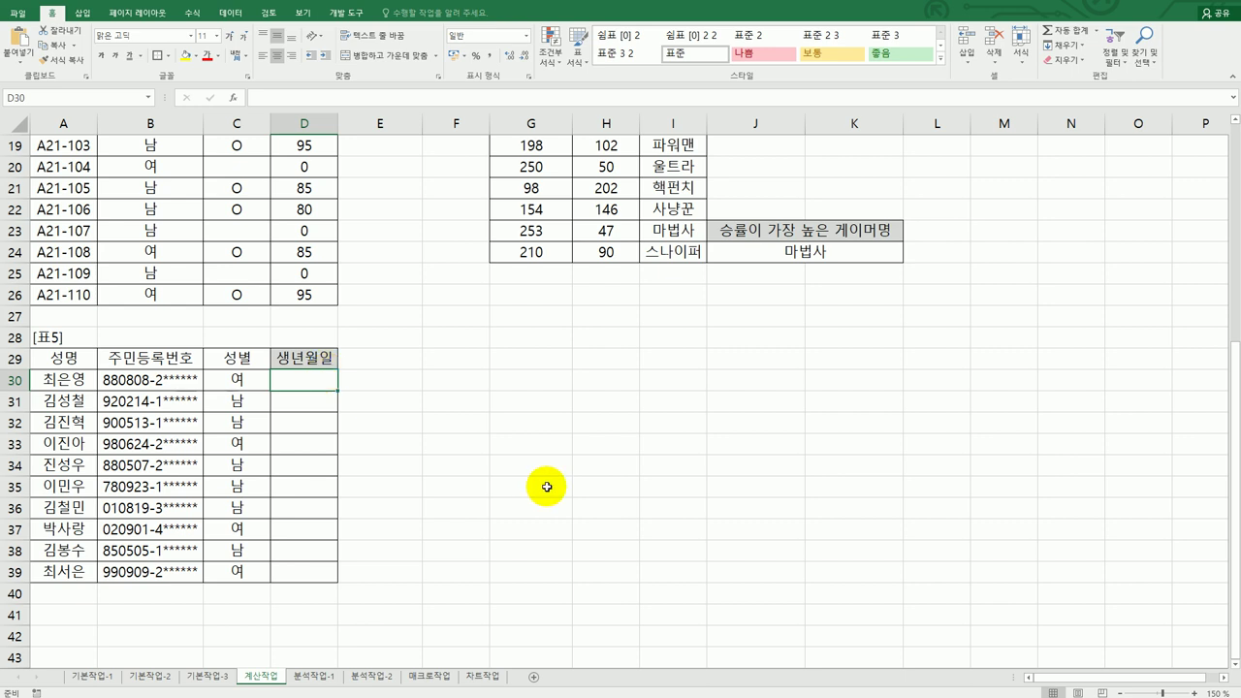
pyautogui.write('=')
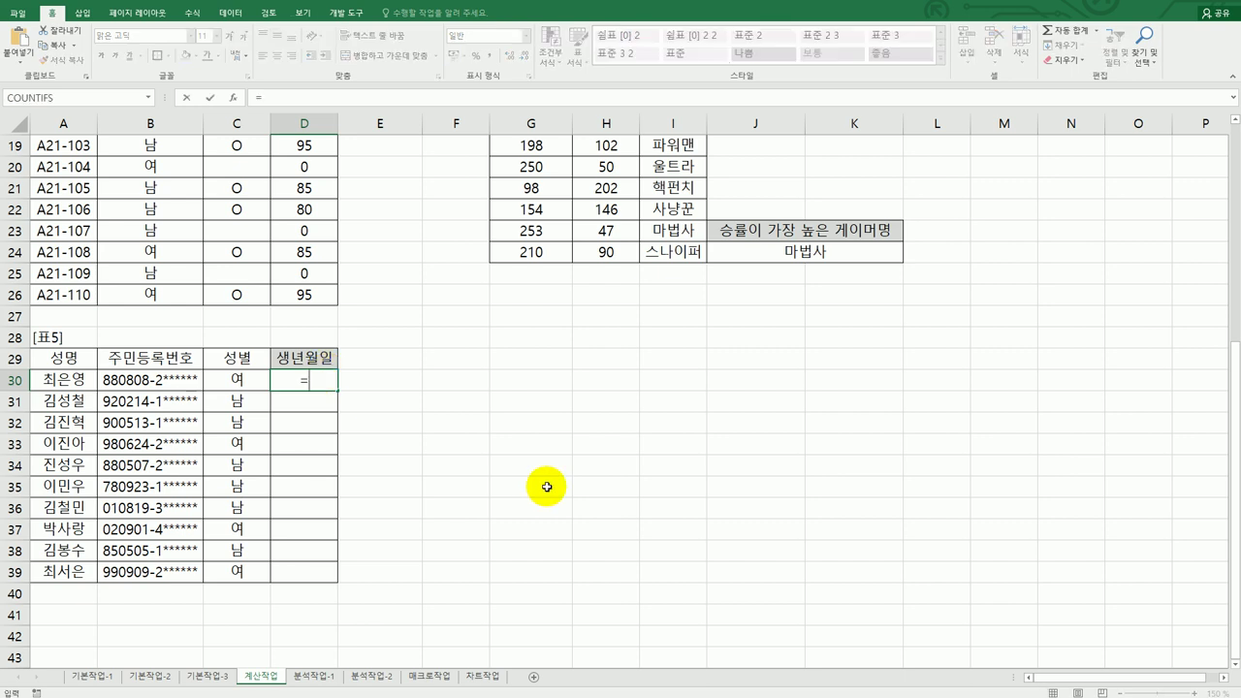
pyautogui.write('S')
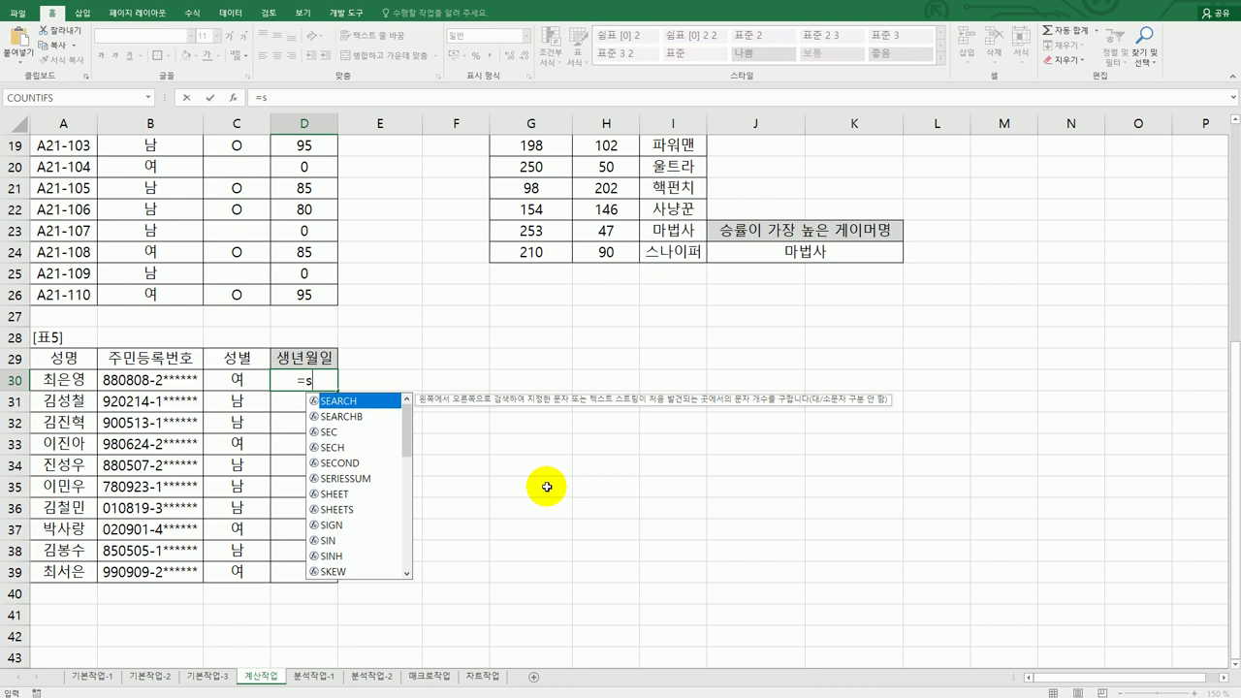
pyautogui.press('Tab')
pyautogui.write('"-",')
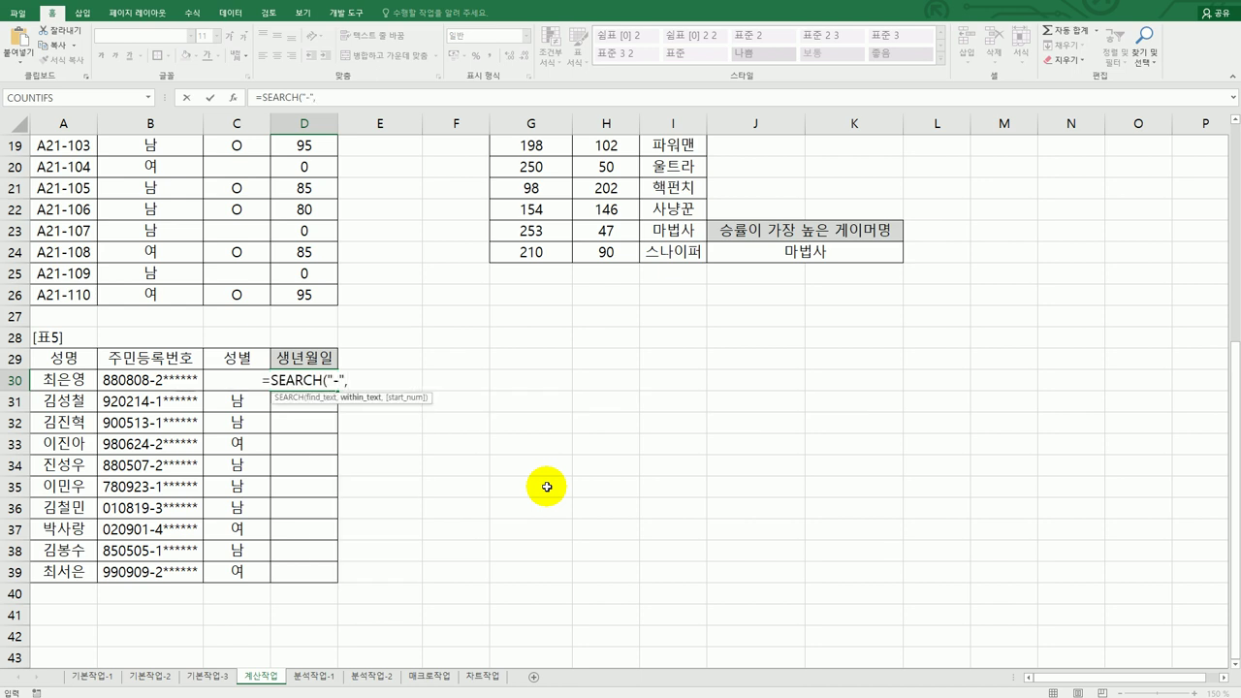
pyautogui.click(184, 382)
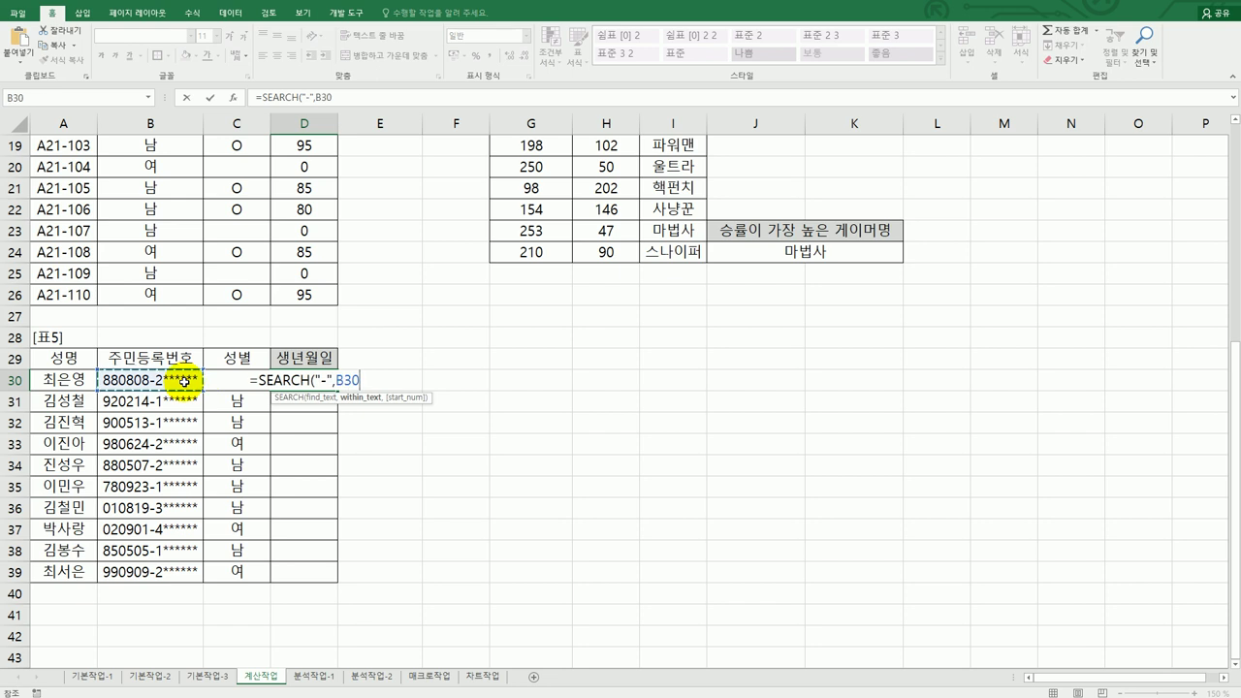
pyautogui.write(')')
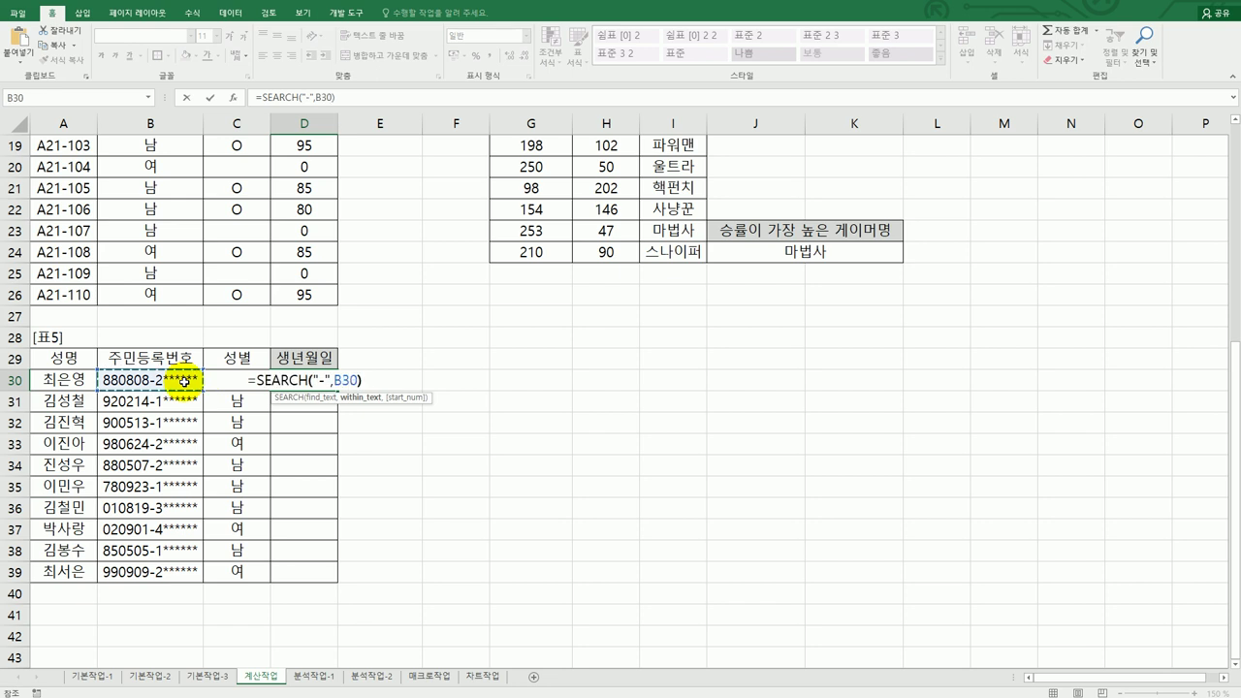
pyautogui.press('Return')
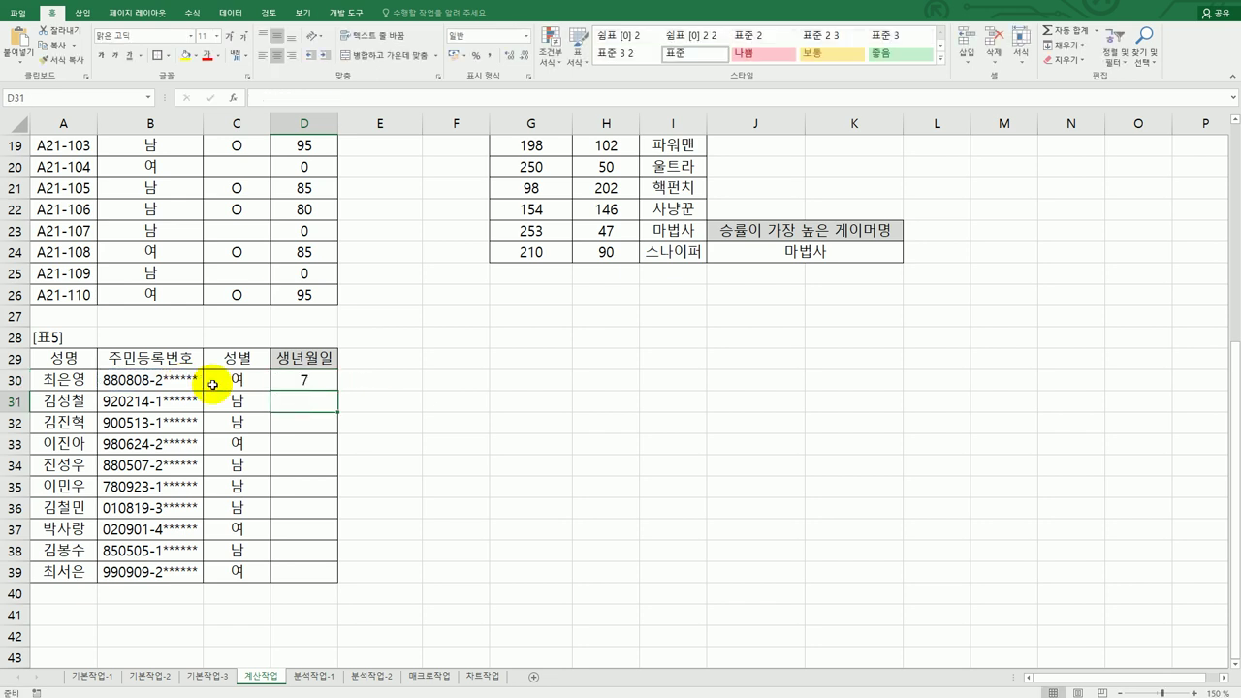
# Step: Subtract 1 from the SEARCH formula in D30 so it counts only the characters before the hyphen
pyautogui.click(304, 380)
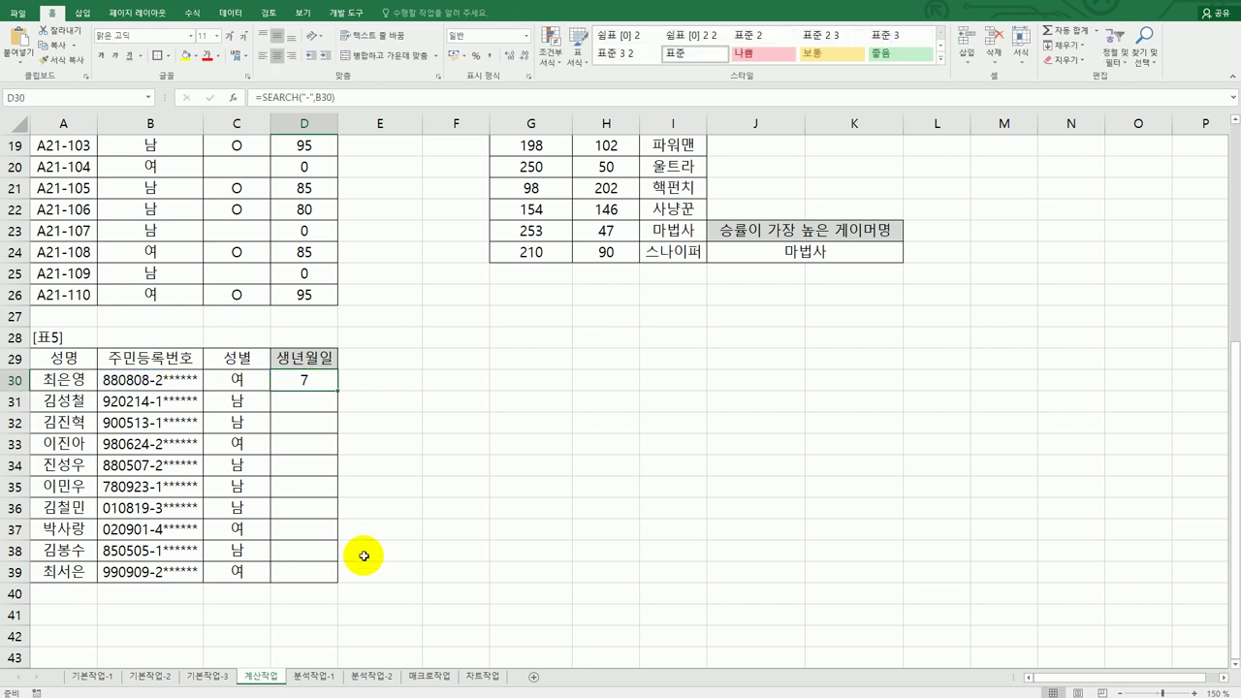
pyautogui.click(145, 380)
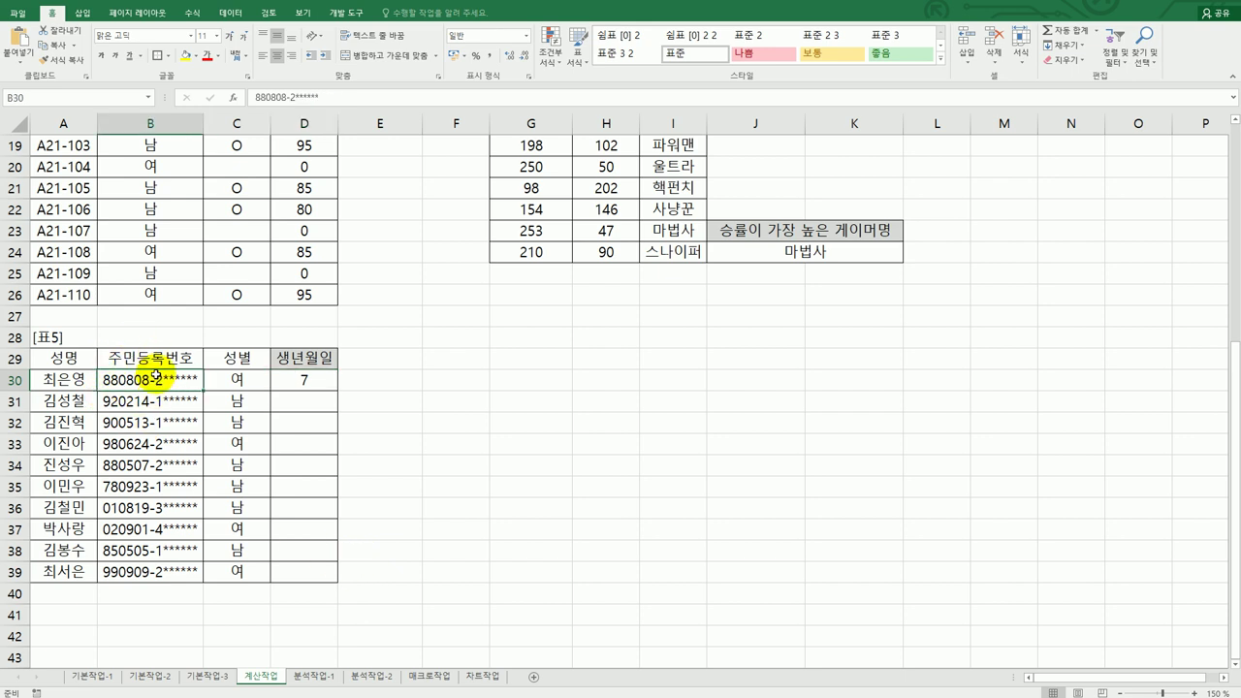
pyautogui.click(322, 380)
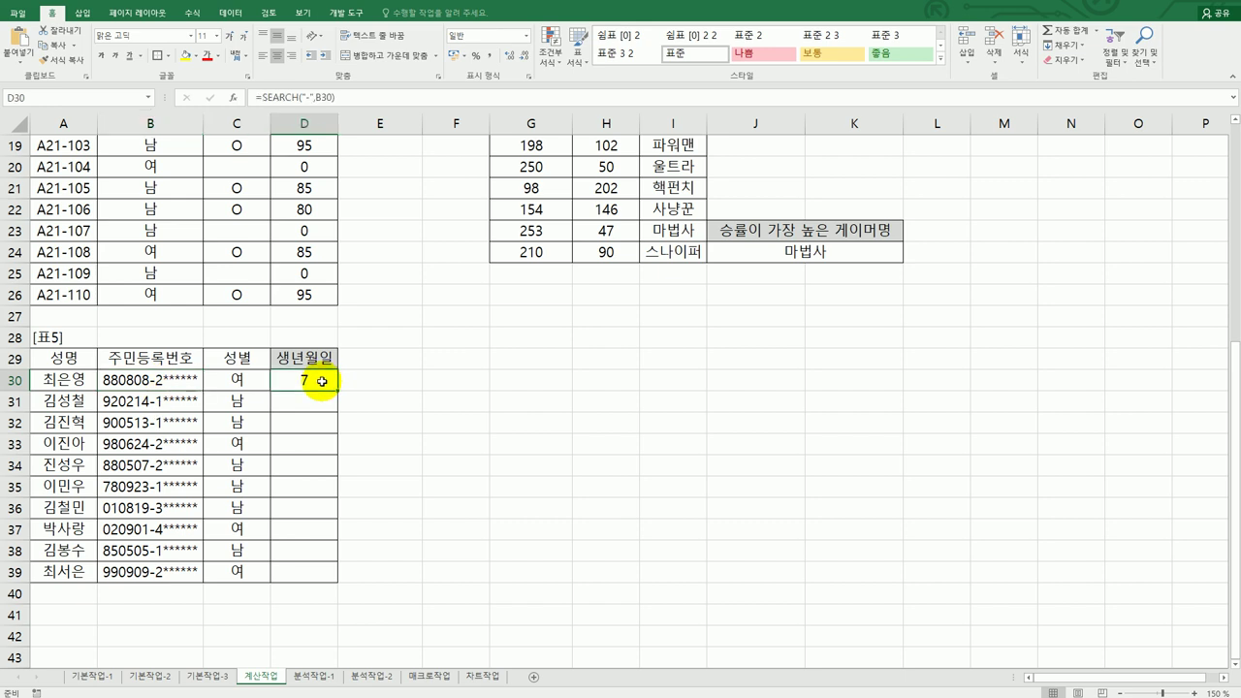
pyautogui.doubleClick(322, 380)
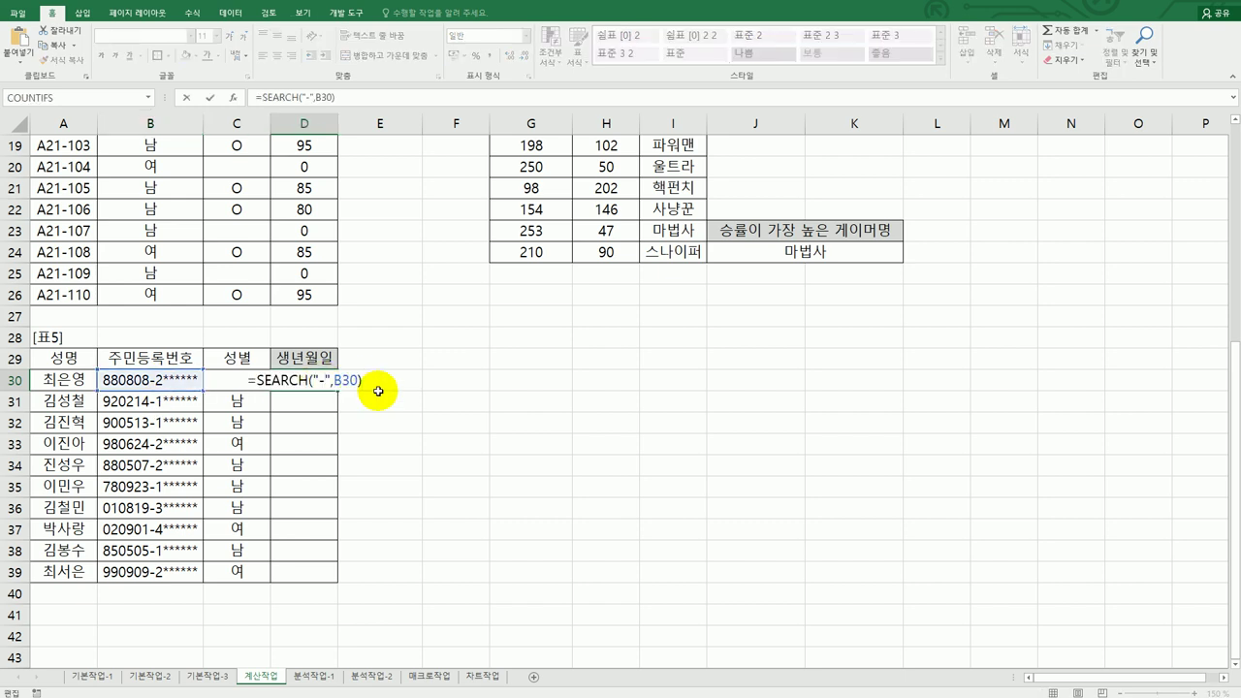
pyautogui.write('-1')
pyautogui.press('Return')
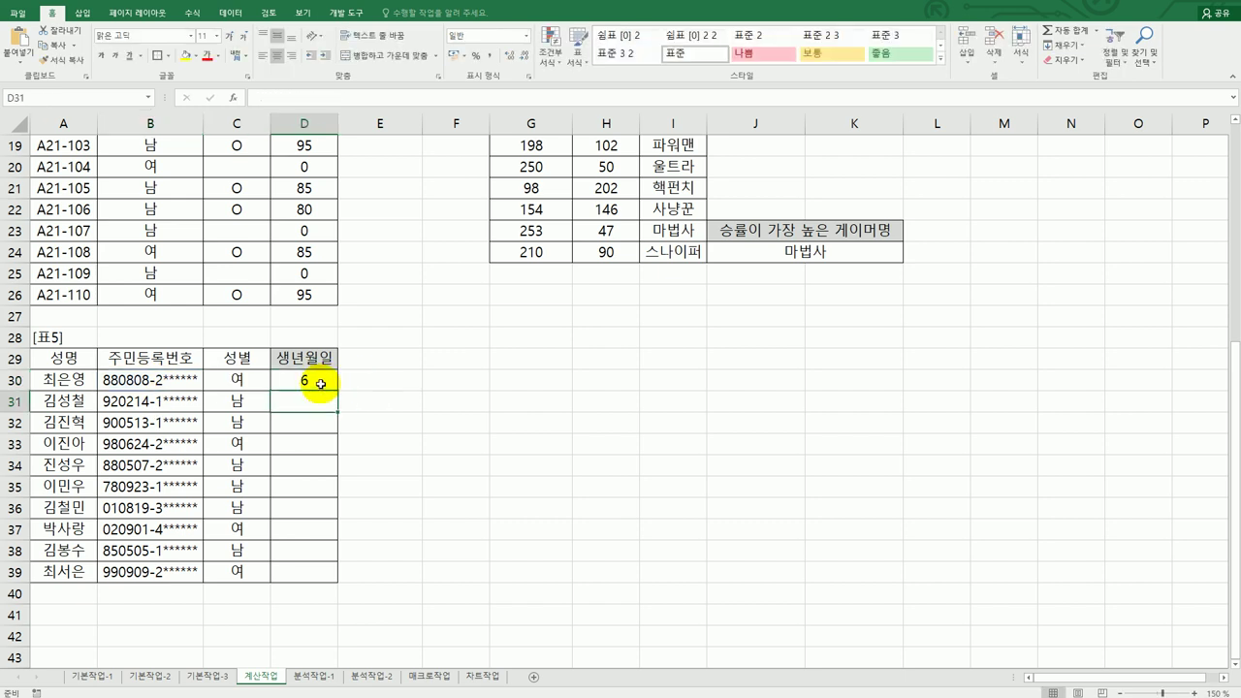
# Step: Extend D30's formula to =MID(B30,1,SEARCH("-",B30)-1) and fill it down through D39
pyautogui.click(318, 381)
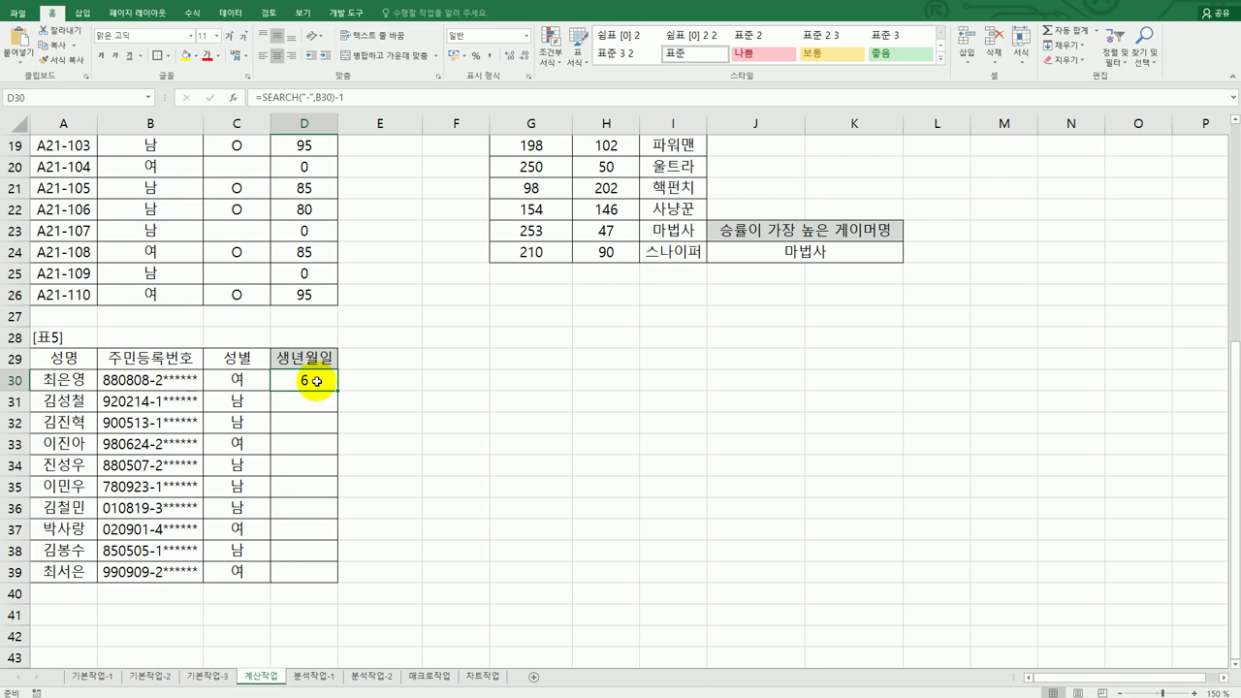
pyautogui.doubleClick(317, 381)
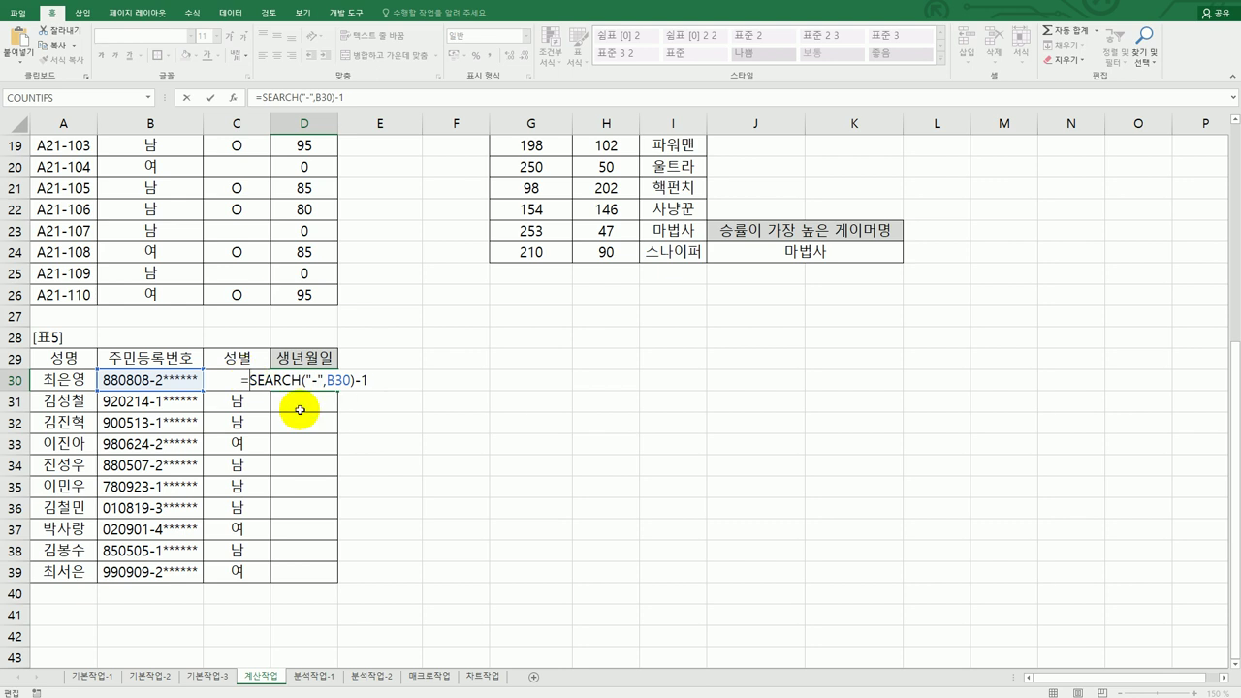
pyautogui.write('mid(')
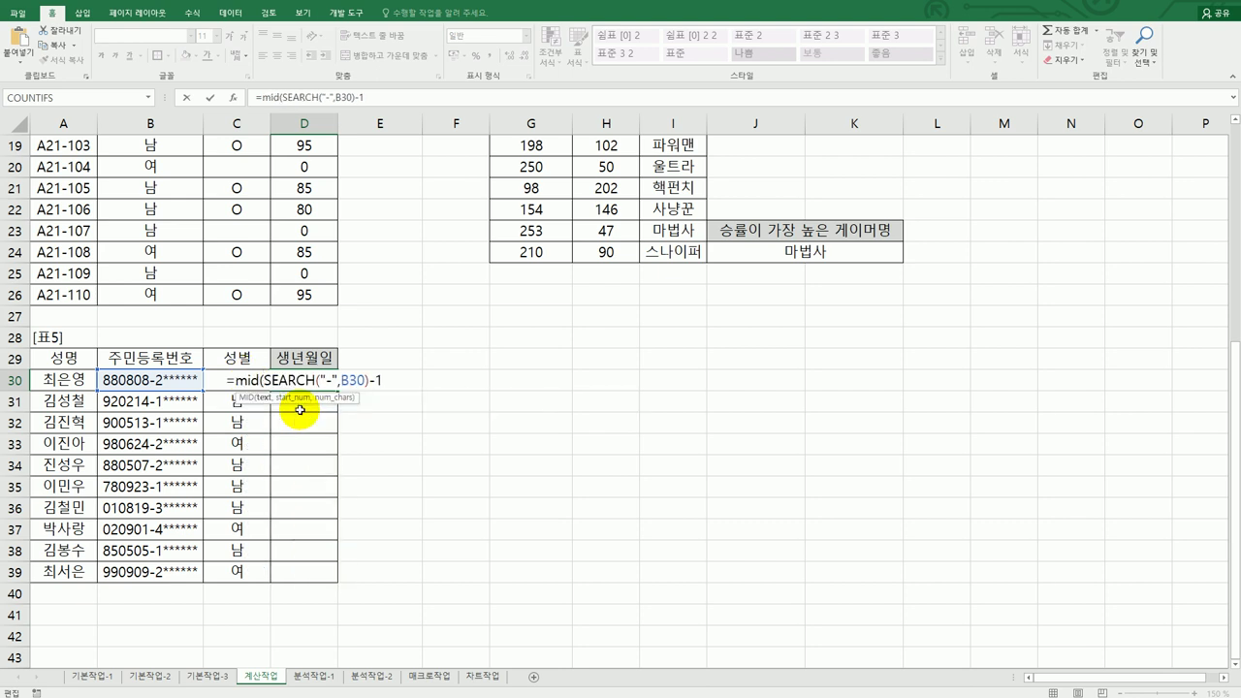
pyautogui.click(186, 380)
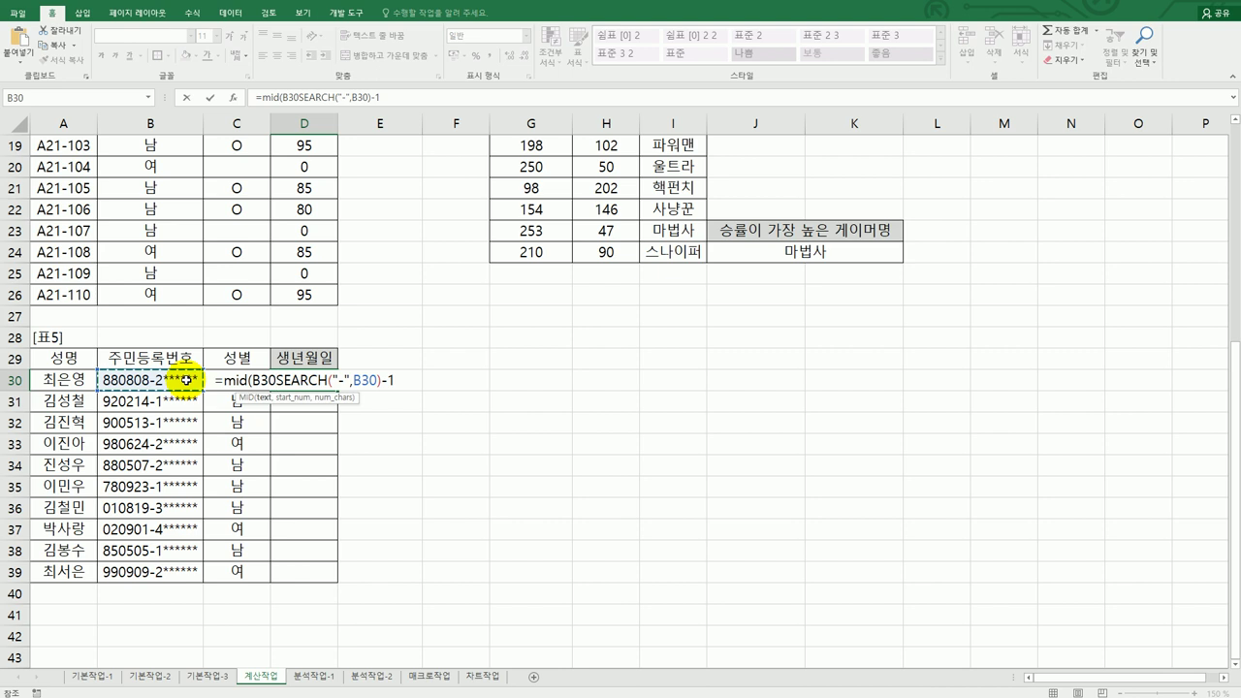
pyautogui.write(',1')
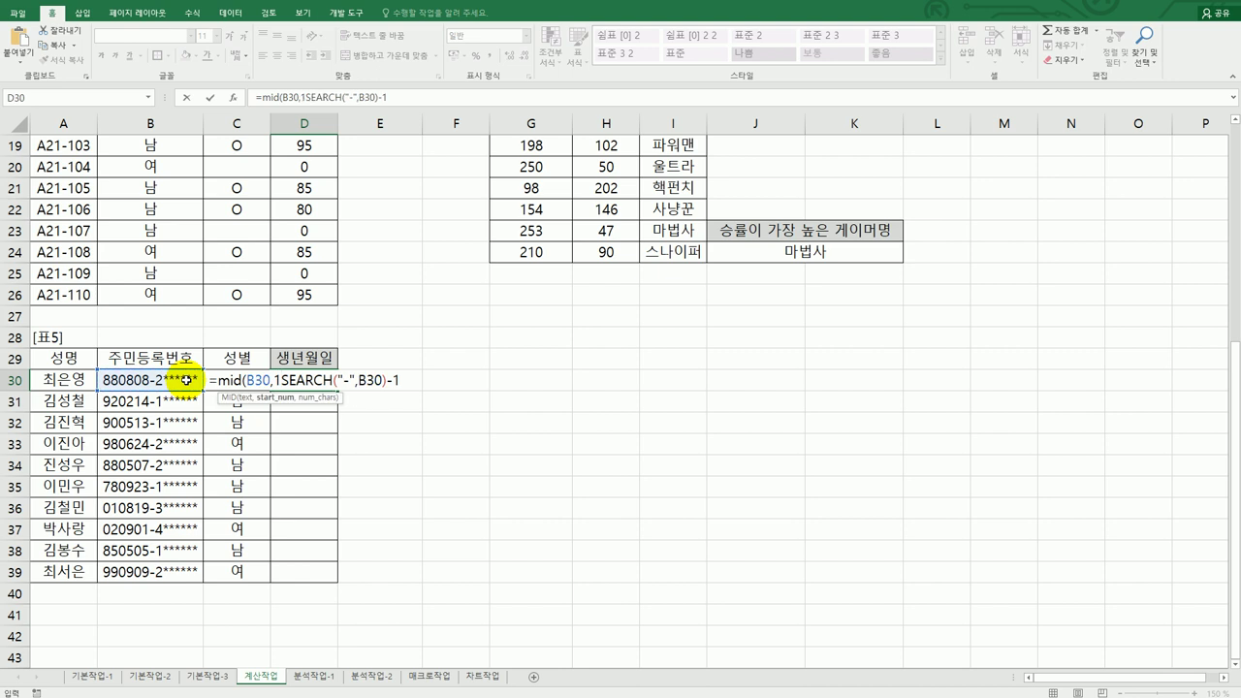
pyautogui.write(',')
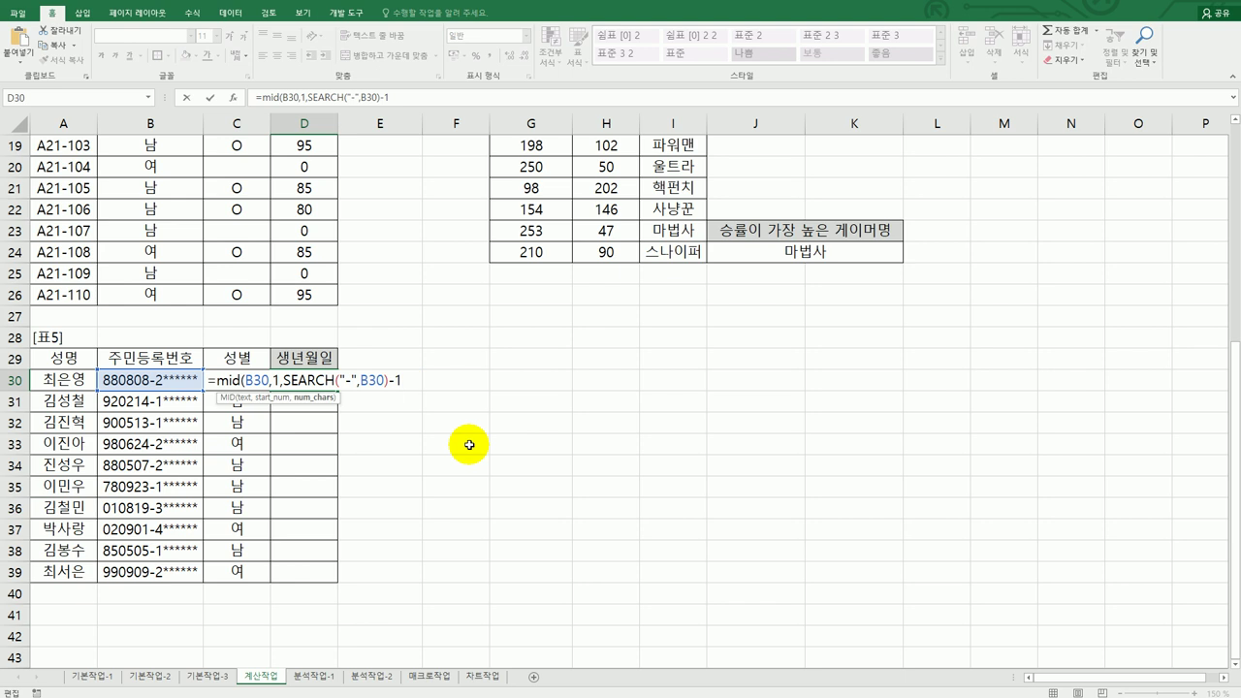
pyautogui.write(')')
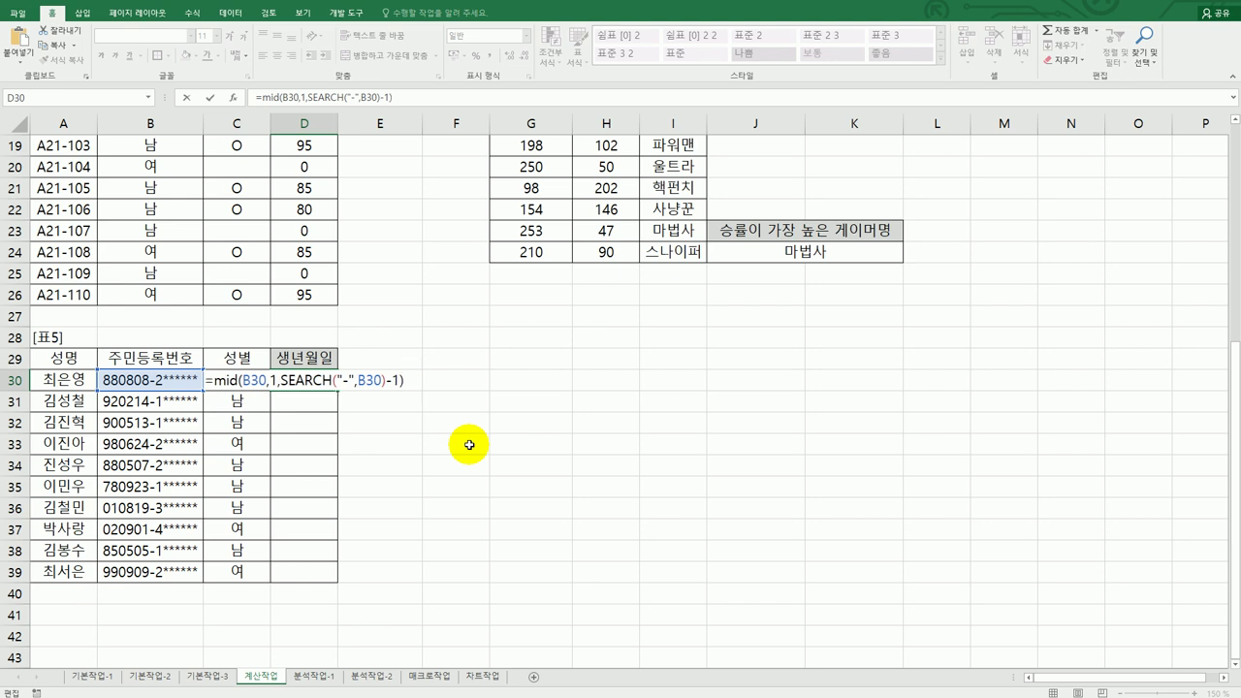
pyautogui.press('Return')
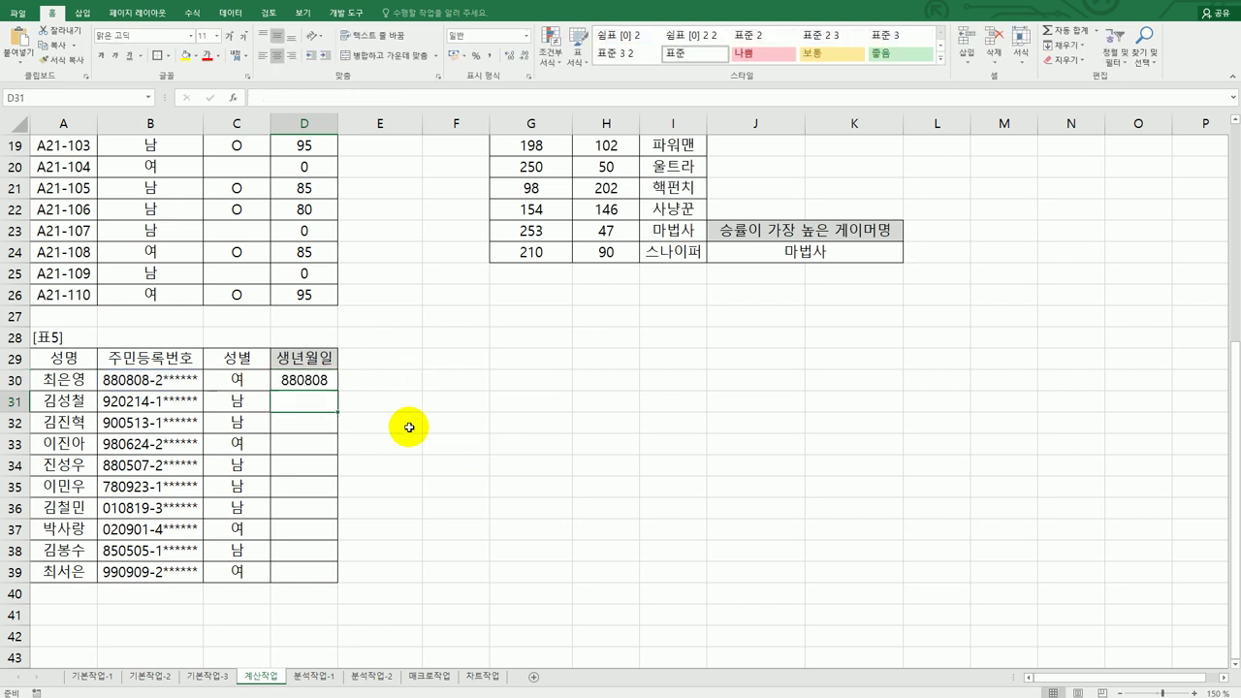
pyautogui.click(329, 384)
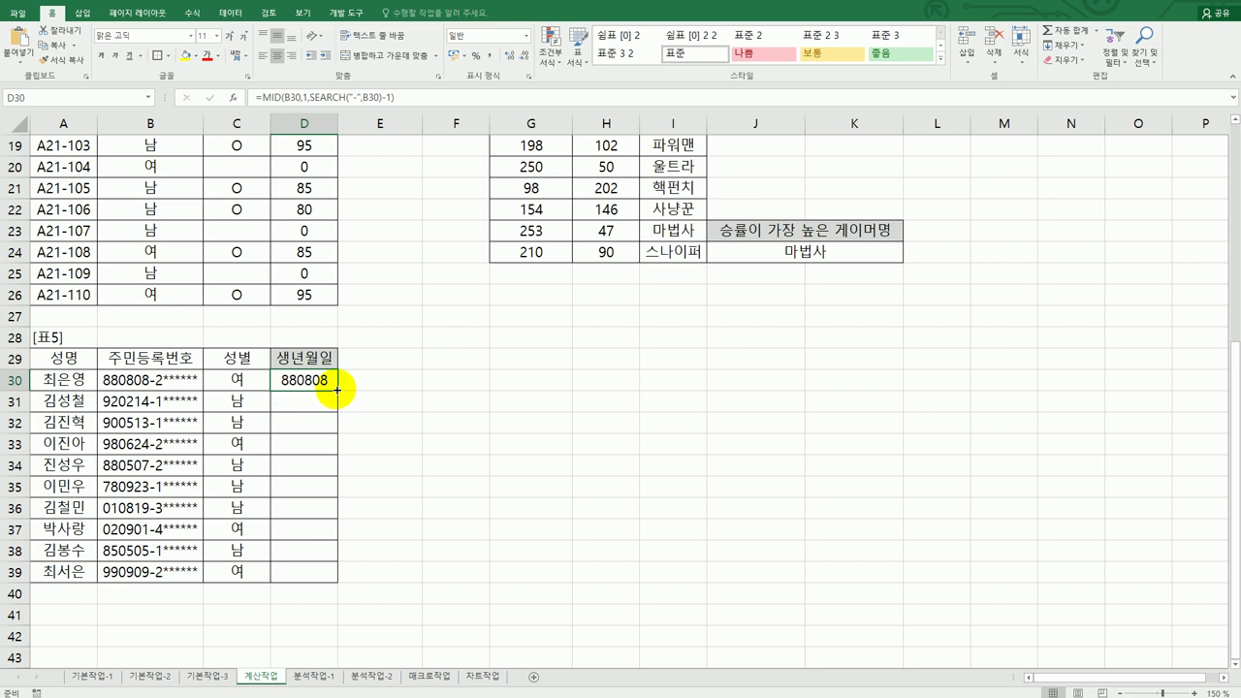
pyautogui.moveTo(336, 391); pyautogui.dragTo(327, 576)
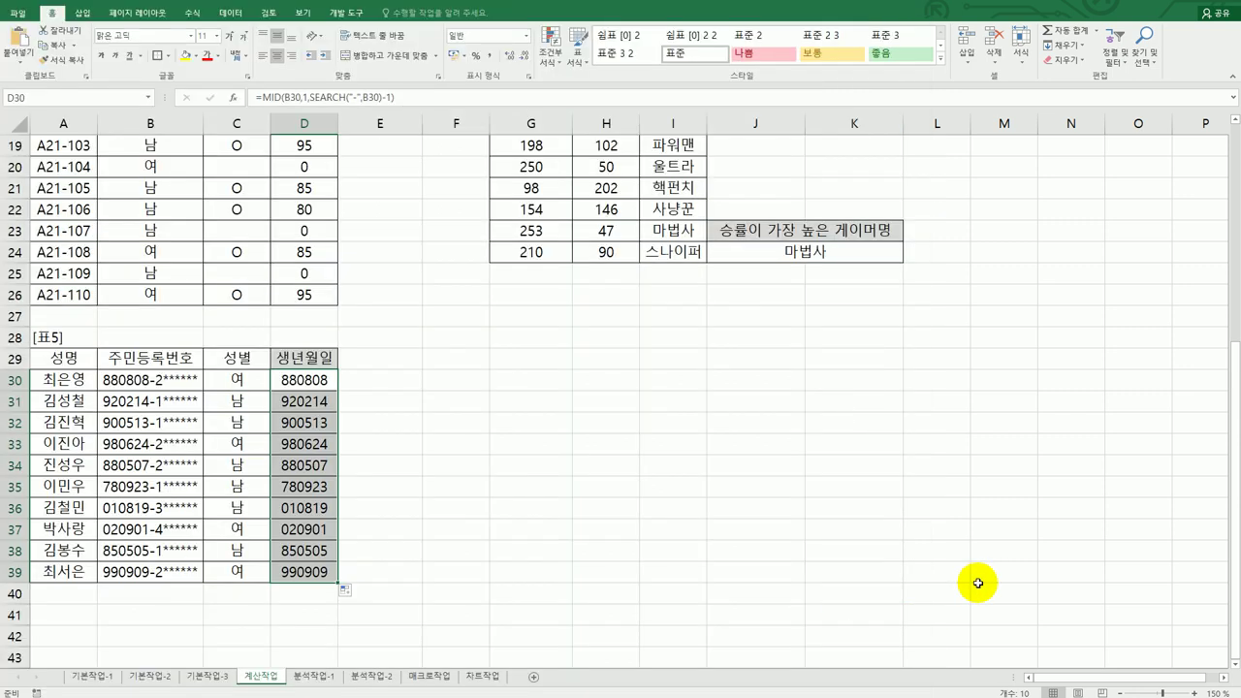
# Step: On the 분석작업-1 sheet, select 표4's range F9:H16 and start Consolidate (통합), keeping the source tables uncovered
pyautogui.click(316, 678)
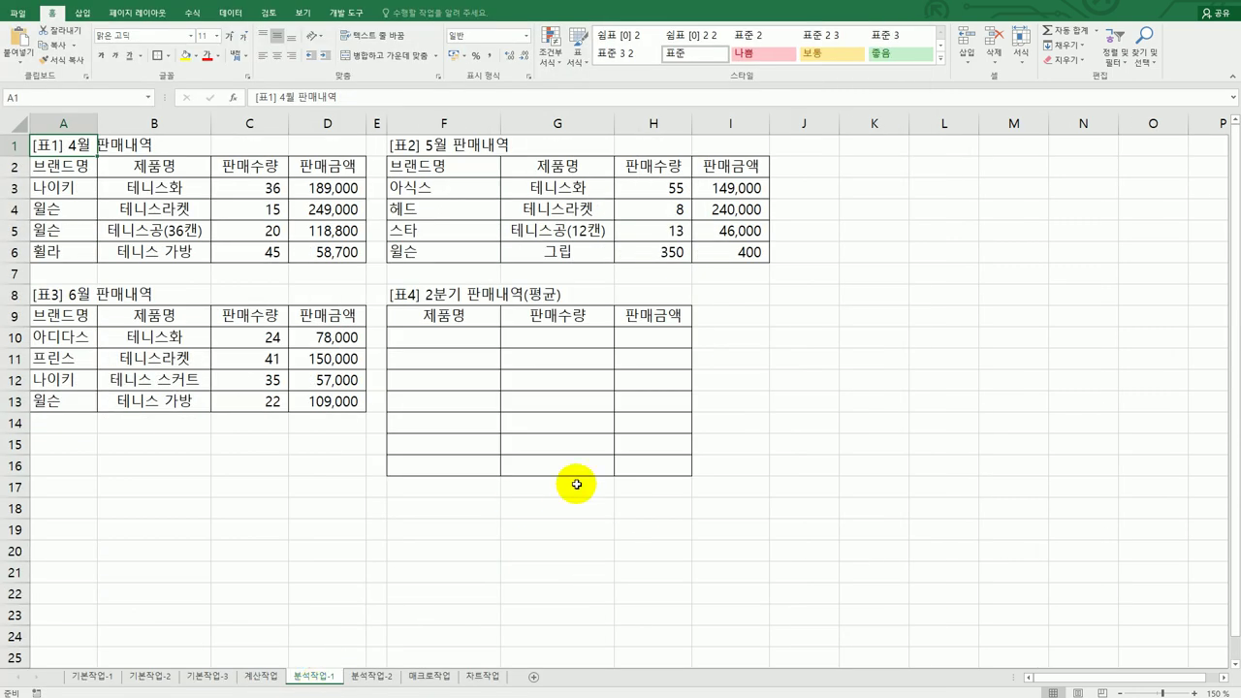
pyautogui.moveTo(475, 327)
pyautogui.mouseDown()
pyautogui.moveTo(614, 421)
pyautogui.moveTo(636, 464)
pyautogui.mouseUp()
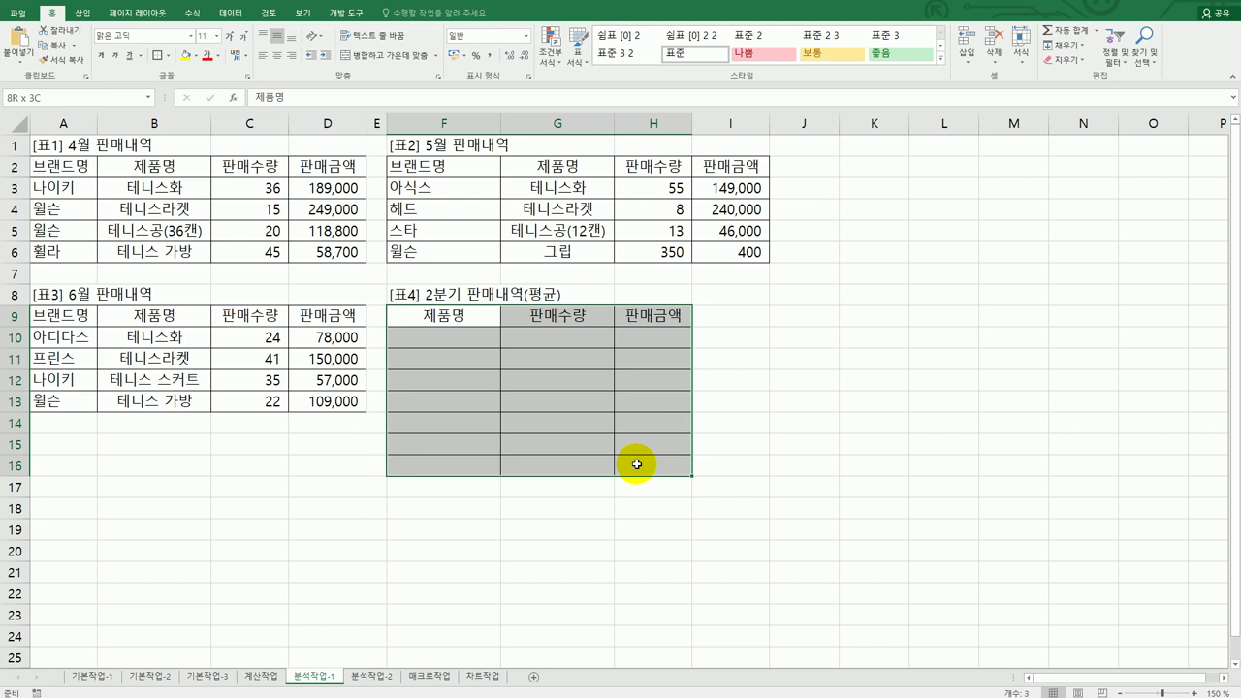
pyautogui.click(229, 12)
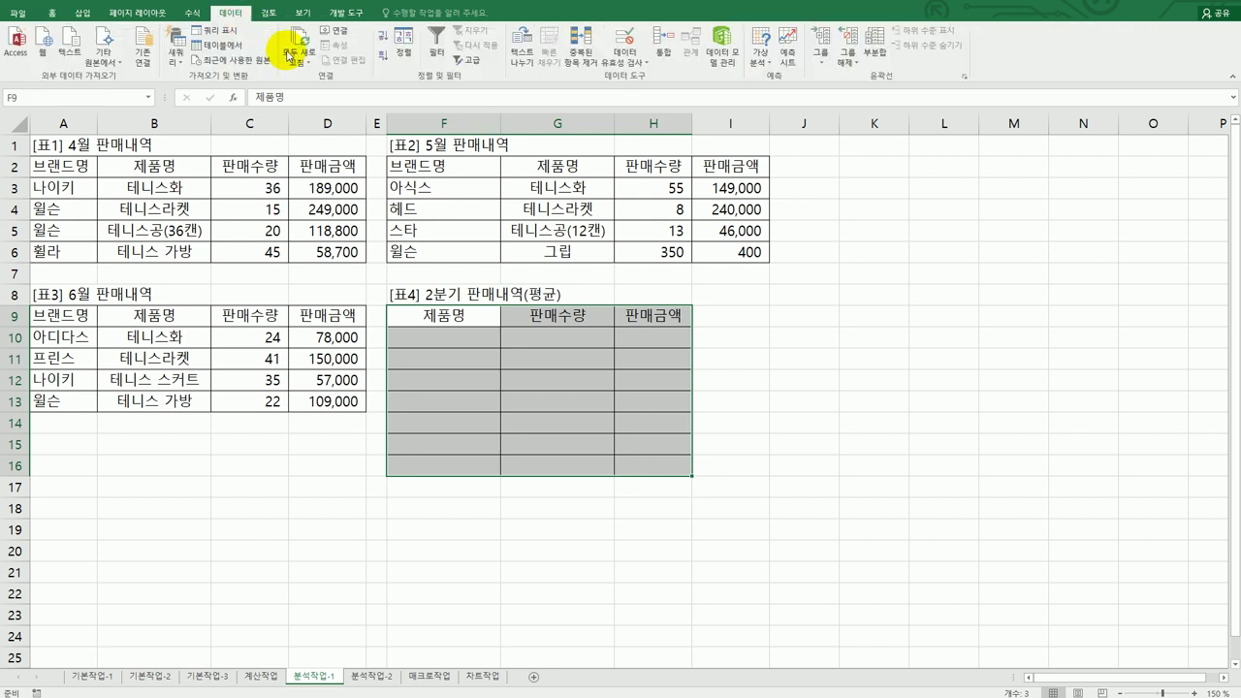
pyautogui.click(662, 64)
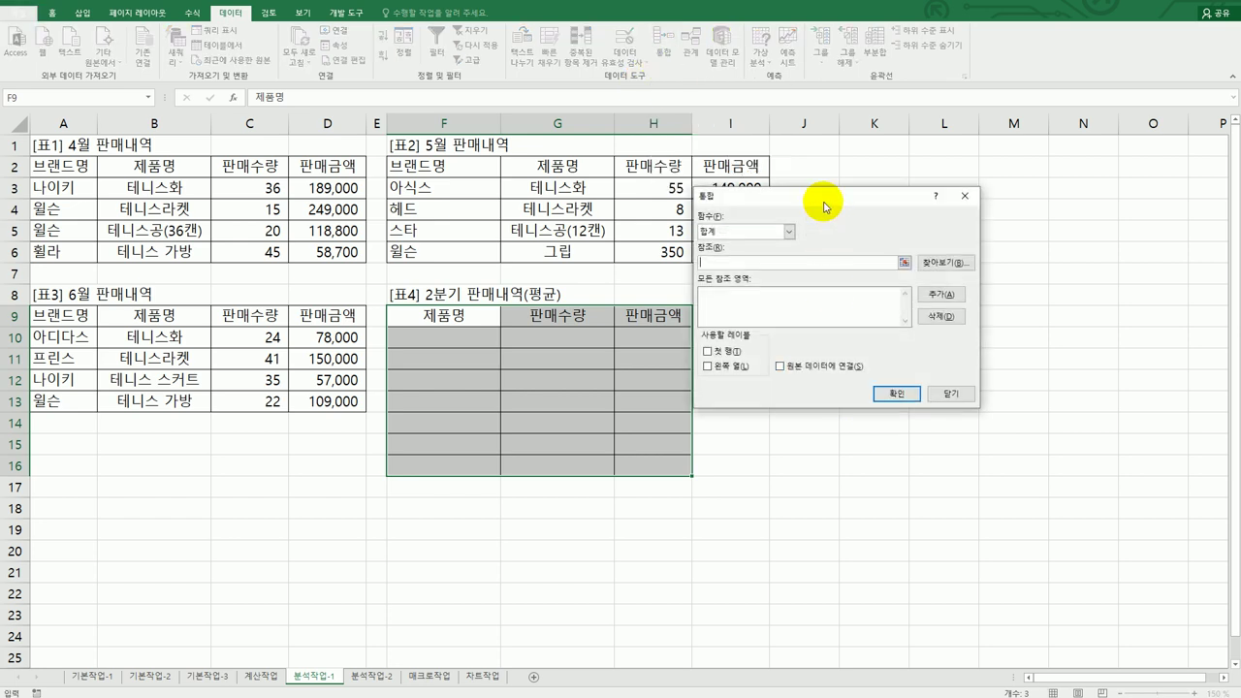
pyautogui.moveTo(823, 205); pyautogui.dragTo(949, 264)
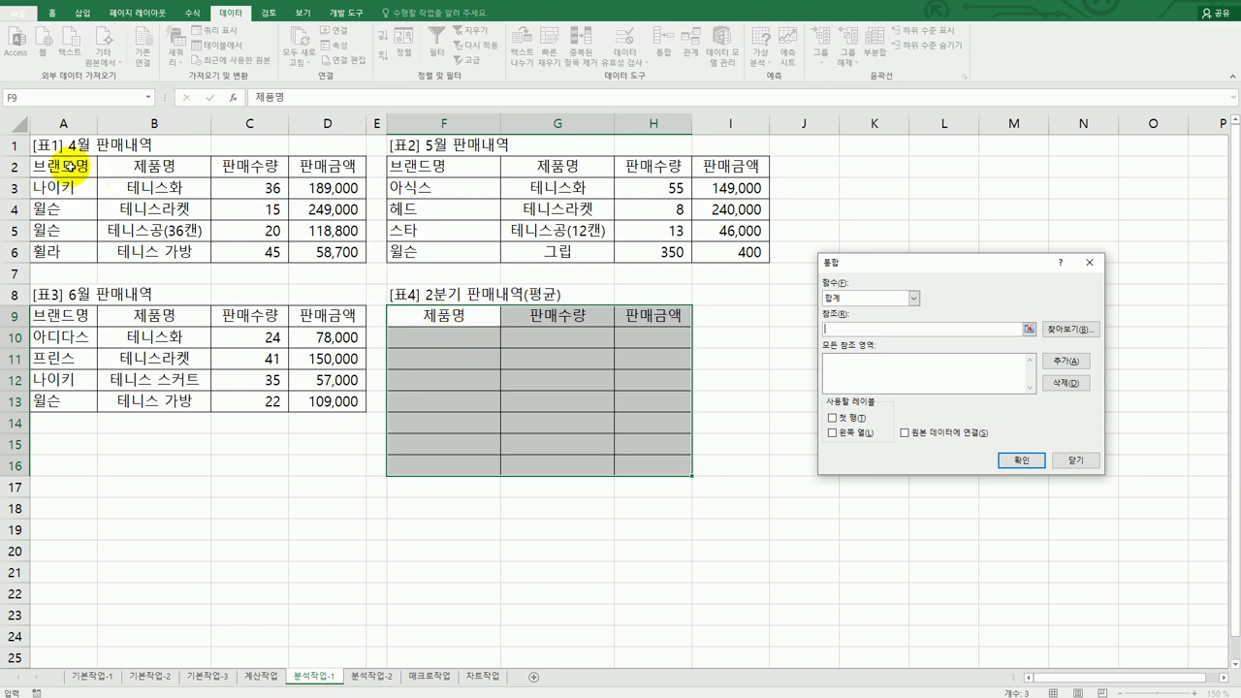
# Step: Add B2:D6, G2:I6 and B9:D13 as the consolidation's reference ranges
pyautogui.moveTo(146, 166); pyautogui.dragTo(332, 254)
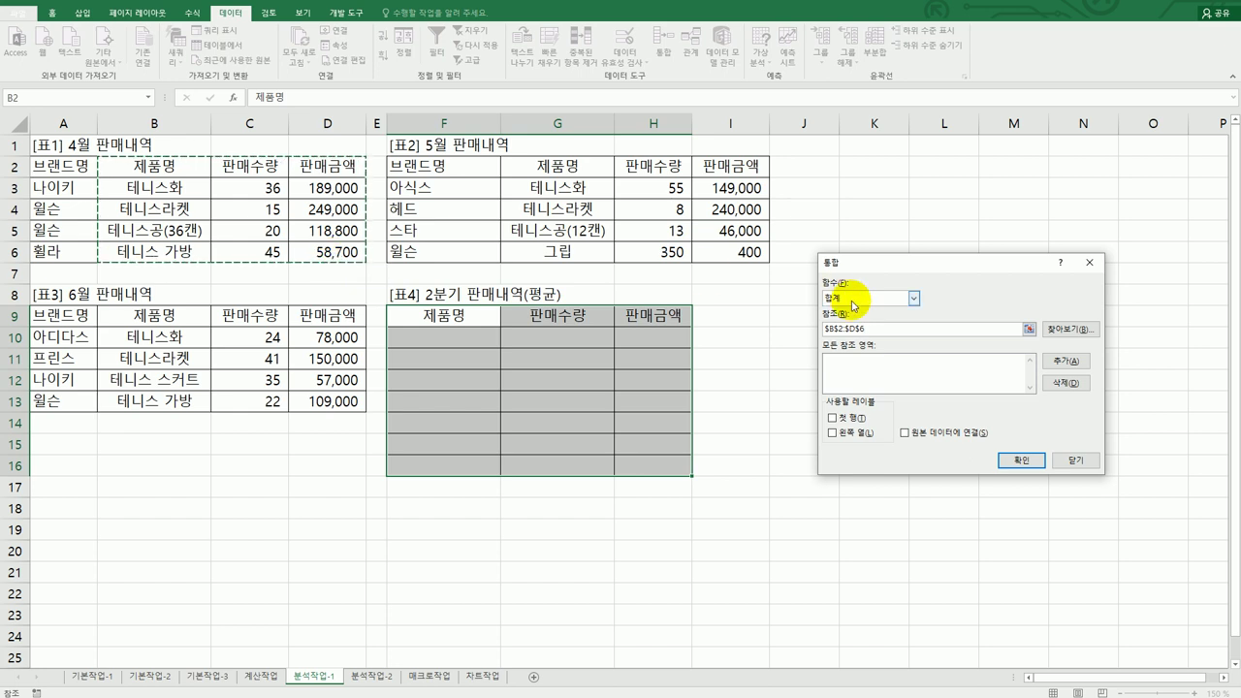
pyautogui.click(1066, 361)
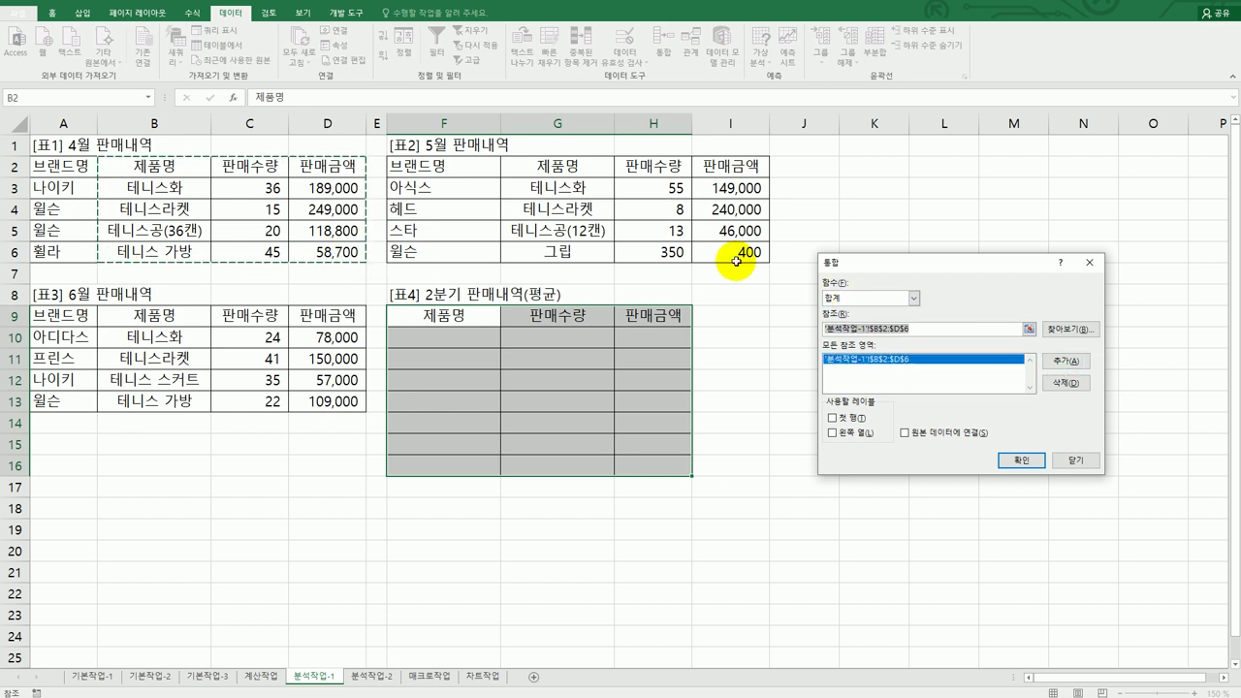
pyautogui.moveTo(581, 167); pyautogui.dragTo(722, 246)
pyautogui.click(1073, 362)
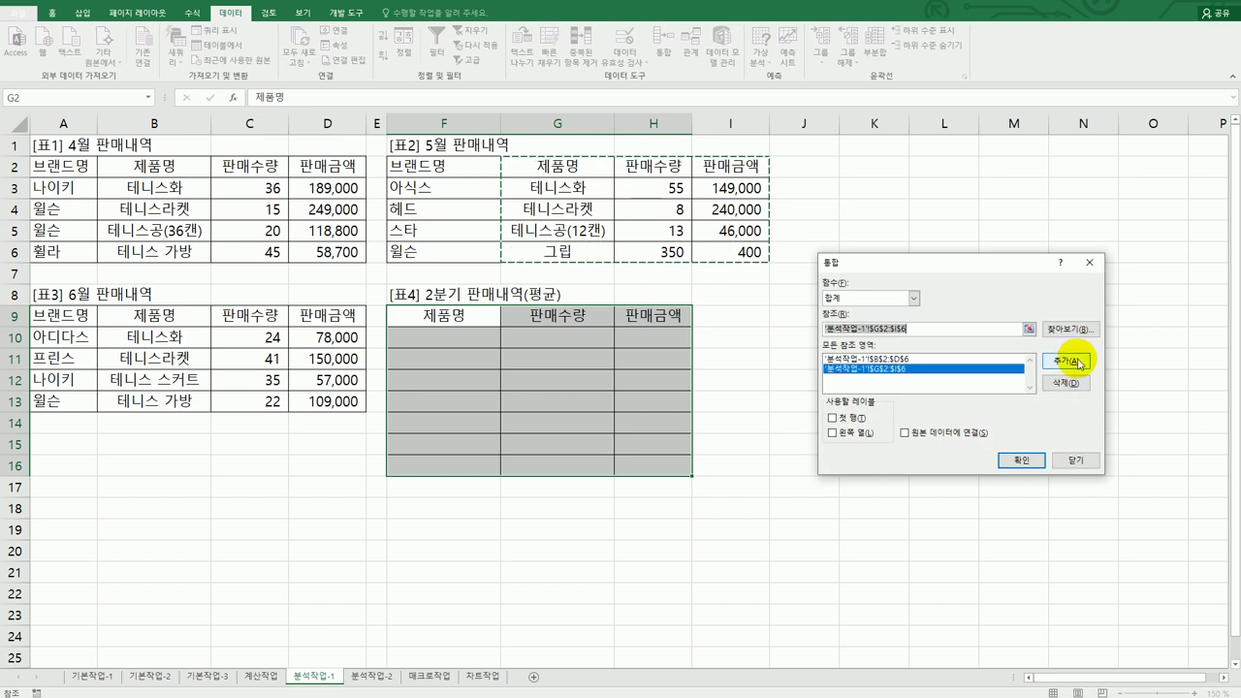
pyautogui.click(160, 318)
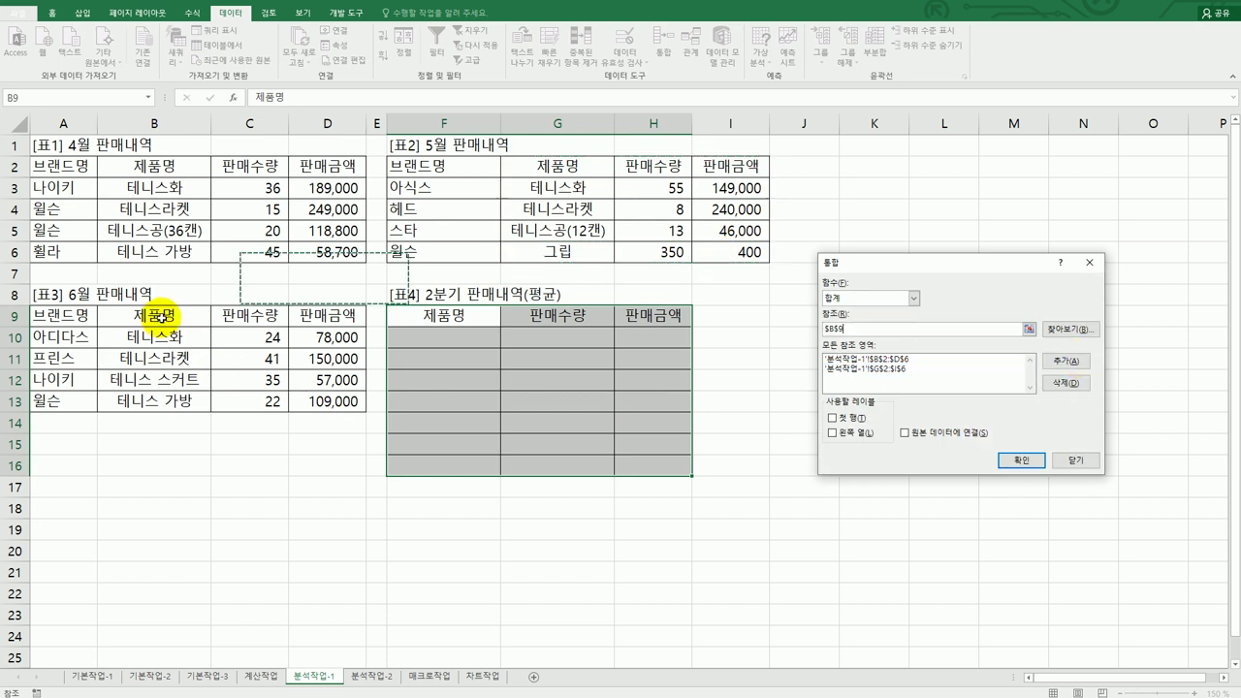
pyautogui.moveTo(160, 318); pyautogui.dragTo(331, 400)
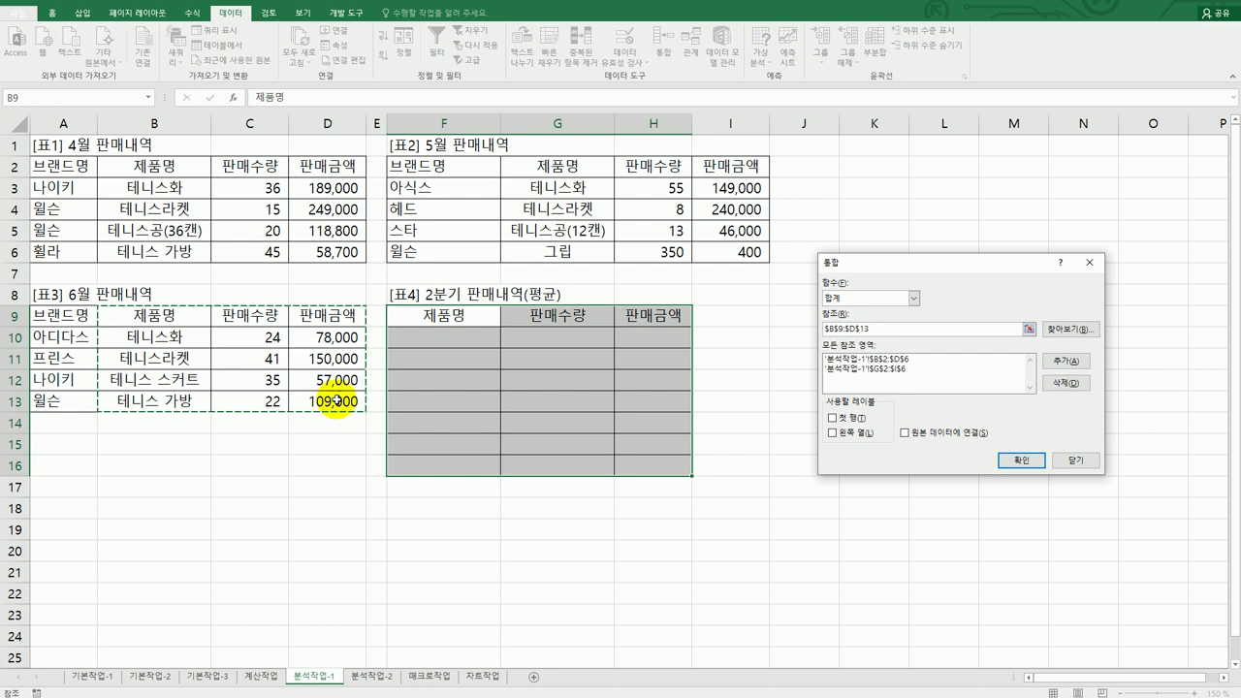
pyautogui.click(1062, 363)
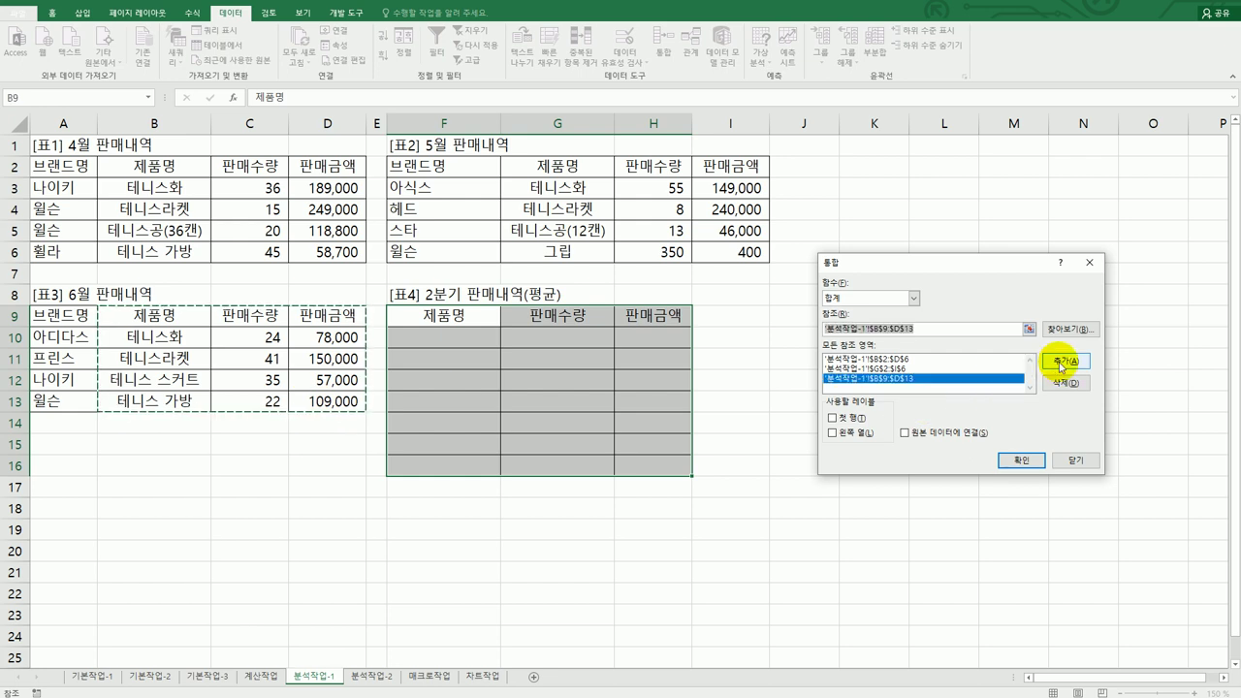
# Step: Use both the first row (첫 행) and left column (왼쪽 열) as labels and run the consolidation with 합계
pyautogui.click(836, 418)
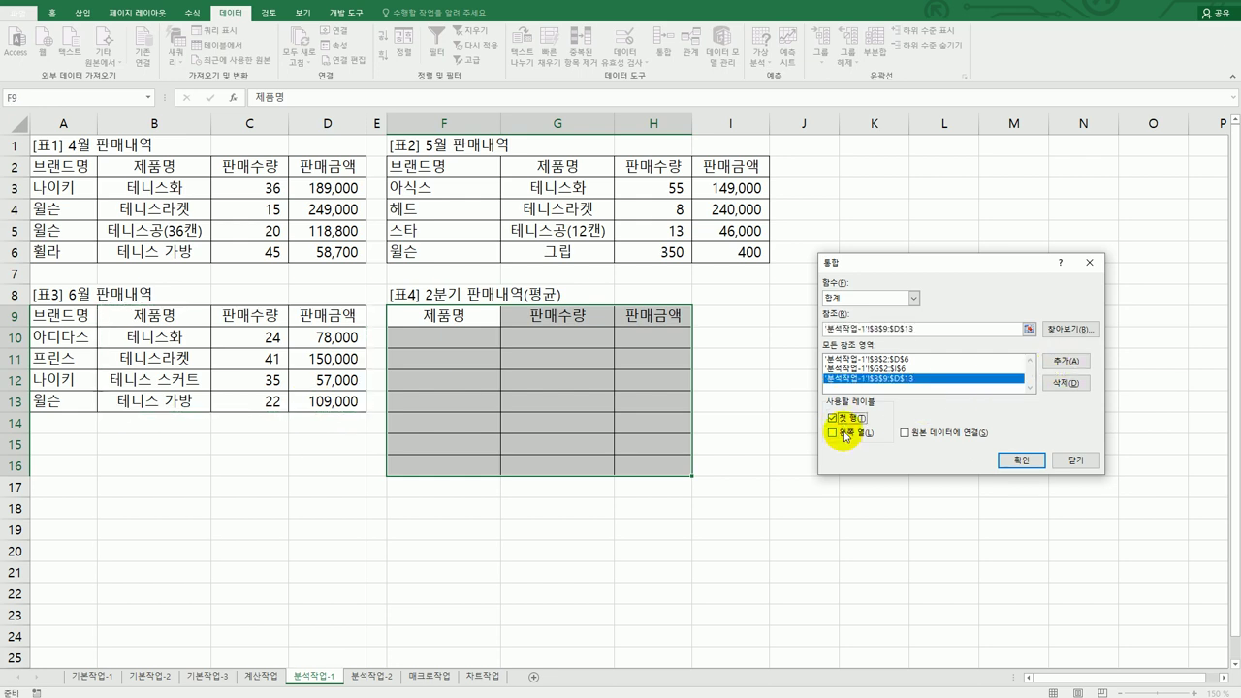
pyautogui.click(834, 433)
pyautogui.click(1016, 460)
pyautogui.click(656, 467)
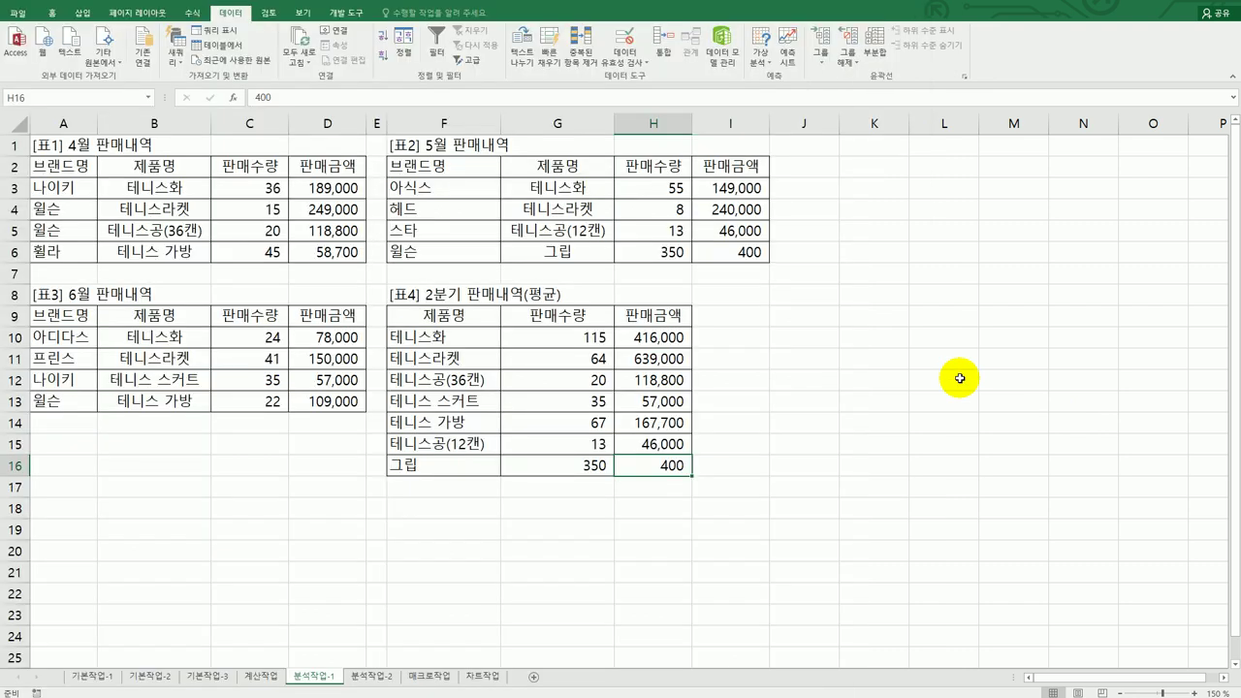
# Step: Check the 분석작업-1 instructions in the exam document and change the title in F8 to "[표4] 2분기 판매내역(합계)"
pyautogui.click(478, 292)
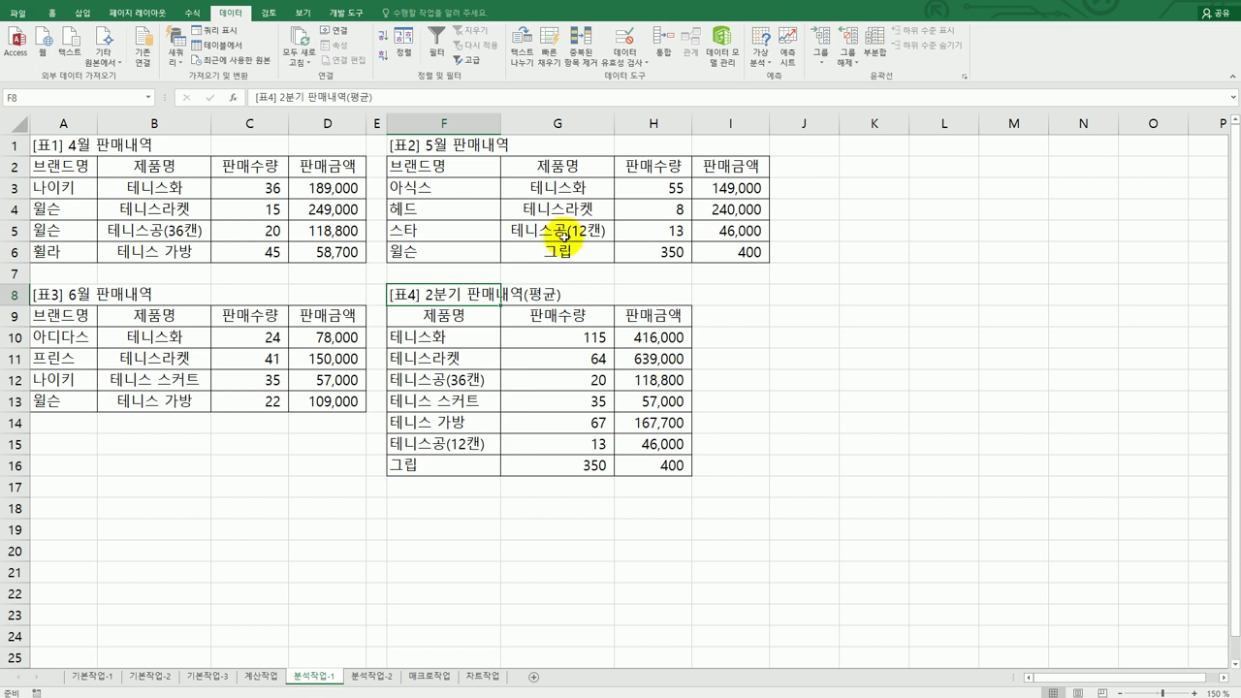
pyautogui.hotkey('alt', 'Tab')
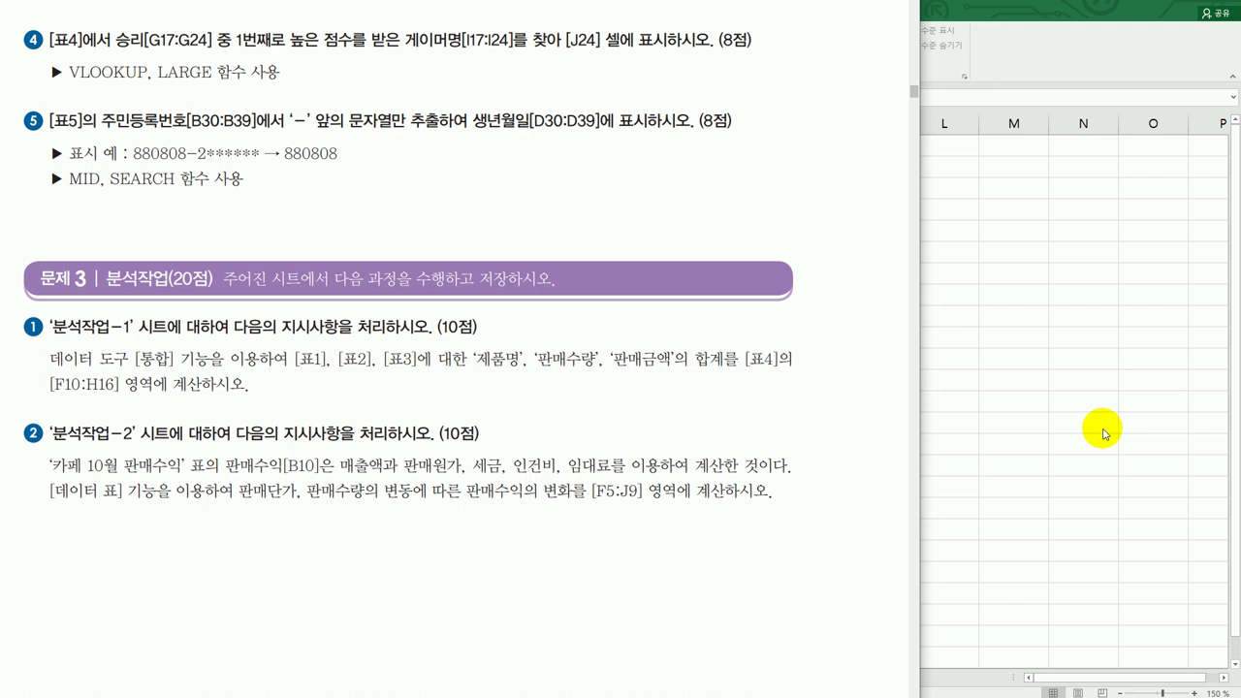
pyautogui.hotkey('alt', 'Tab')
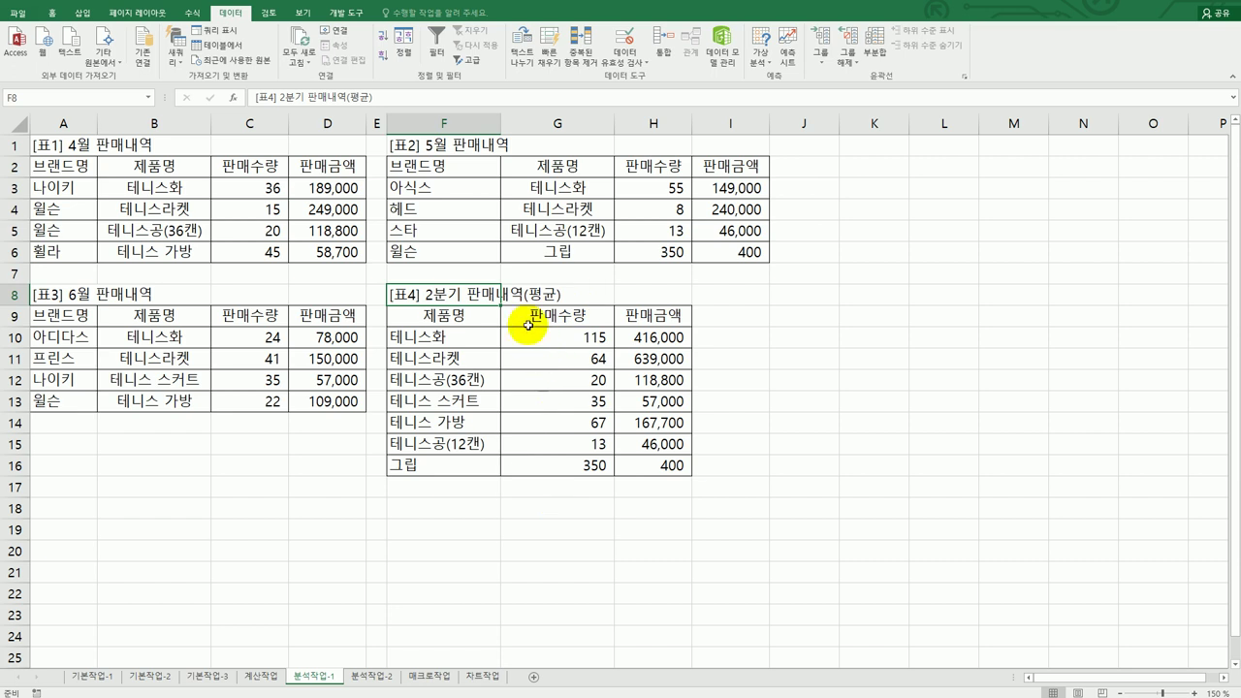
pyautogui.click(361, 97)
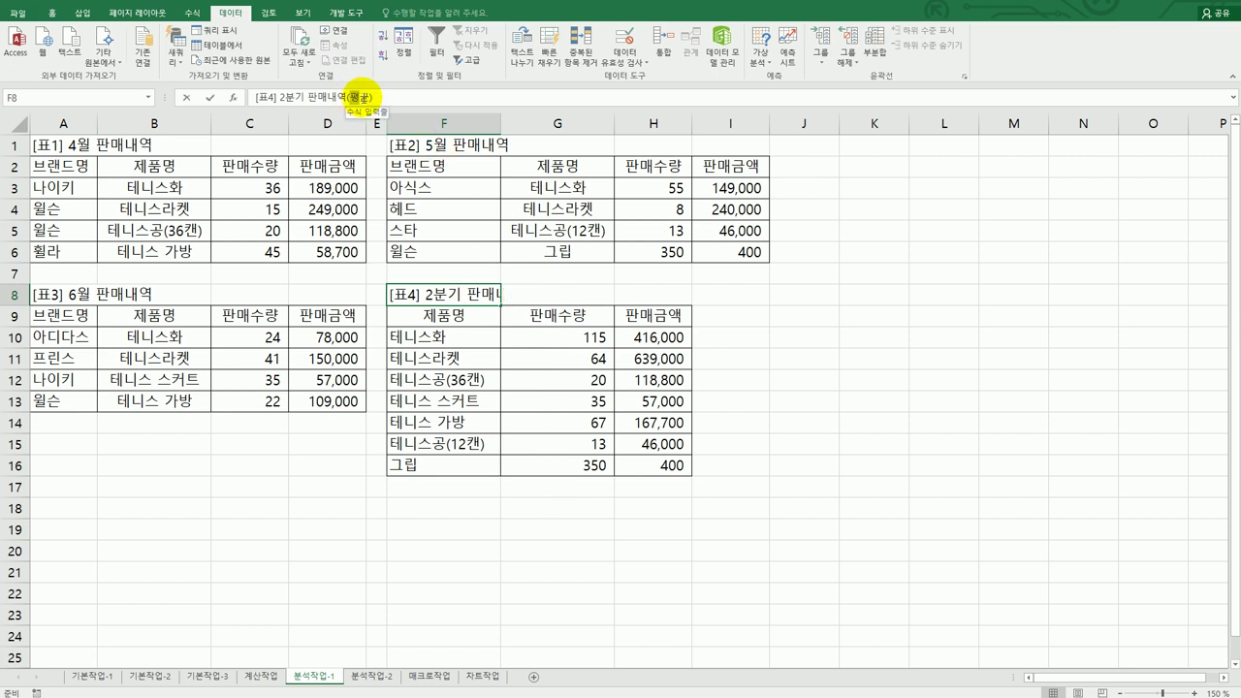
pyautogui.doubleClick(367, 97)
pyautogui.write('gk')
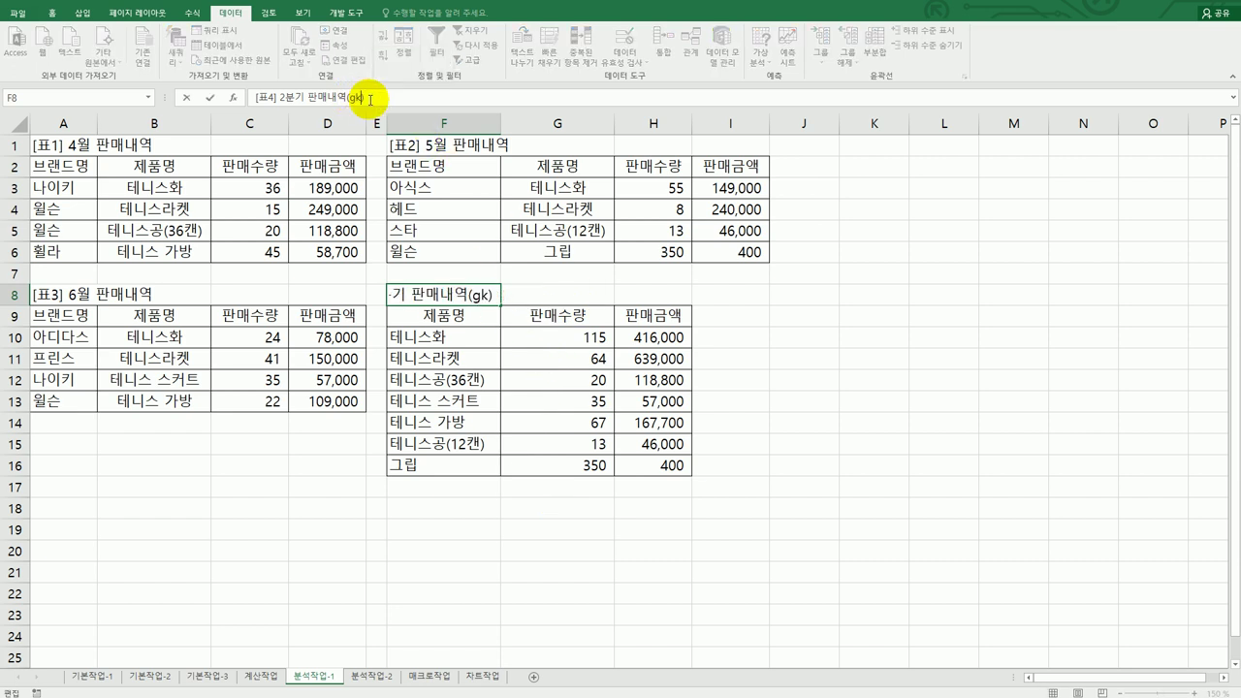
pyautogui.press('BackSpace')
pyautogui.press('BackSpace')
pyautogui.write('합계')
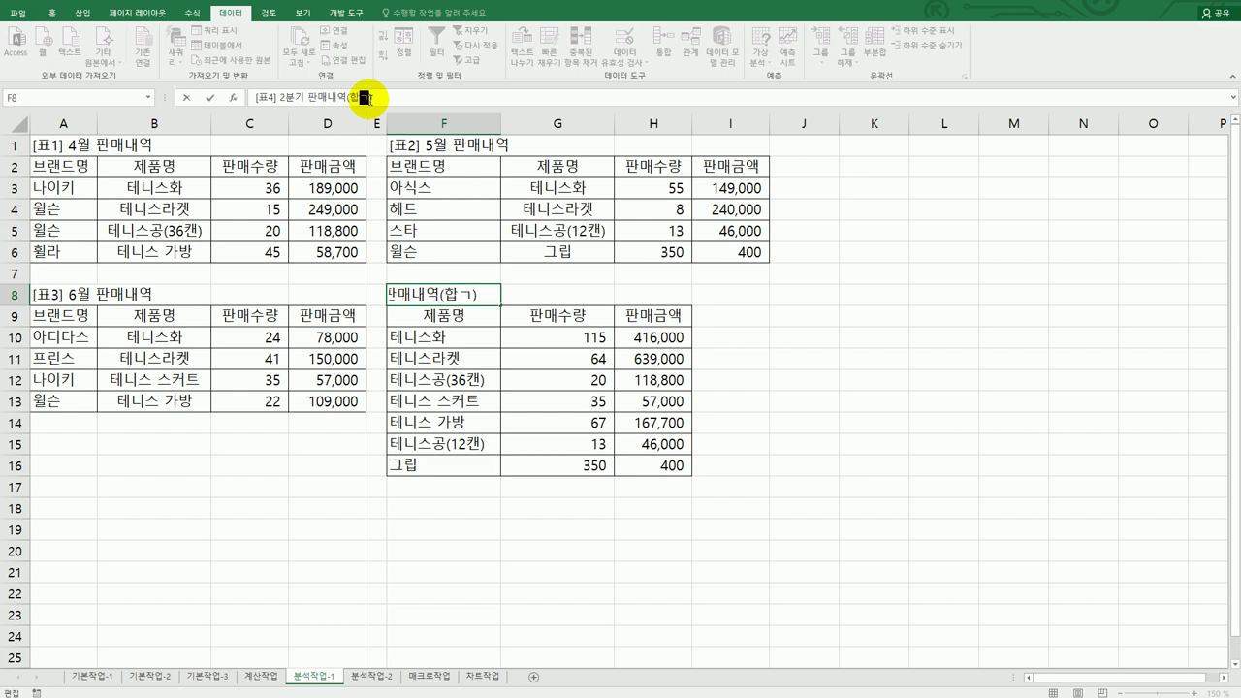
pyautogui.press('Return')
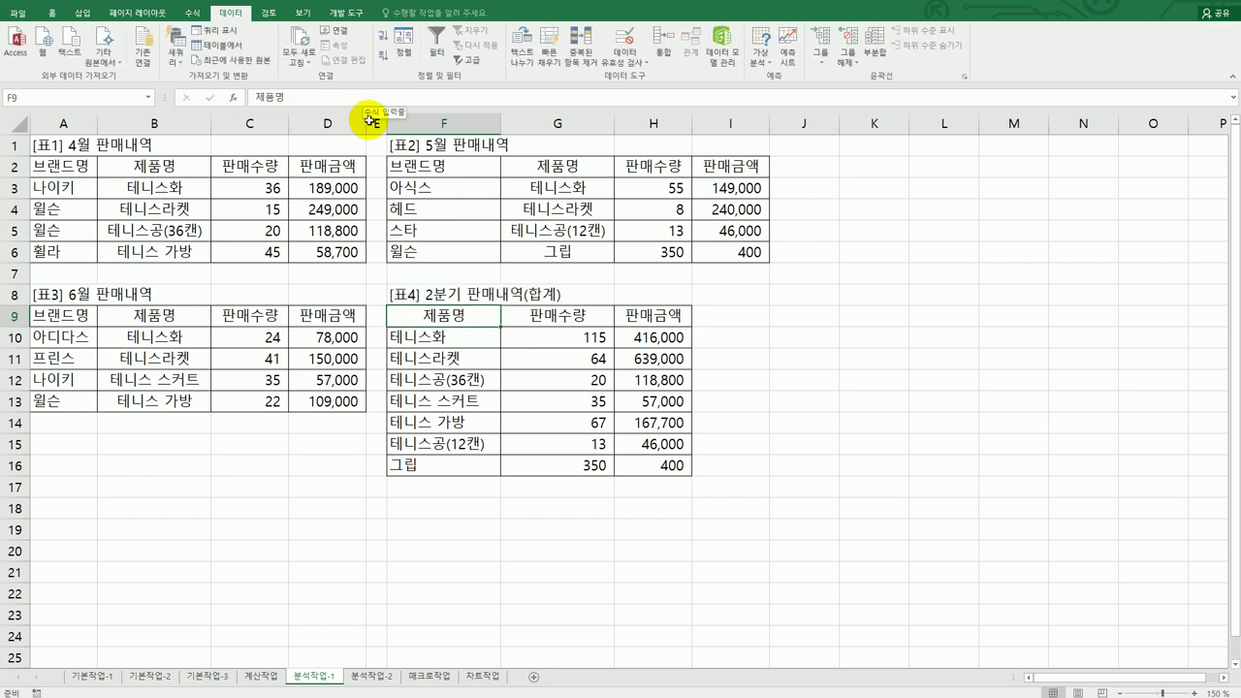
# Step: Go to the 분석작업-2 sheet, check its instructions in the exam document, and examine the values and formulas in B3:B10
pyautogui.click(369, 677)
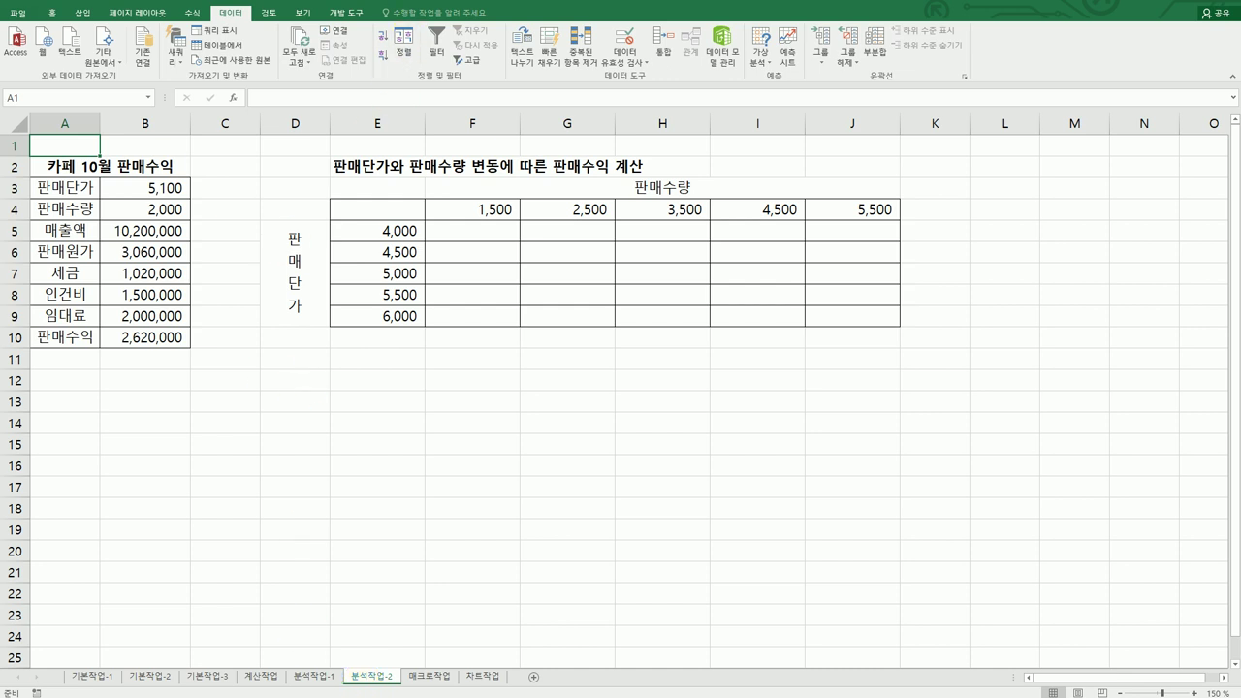
pyautogui.hotkey('alt', 'Tab')
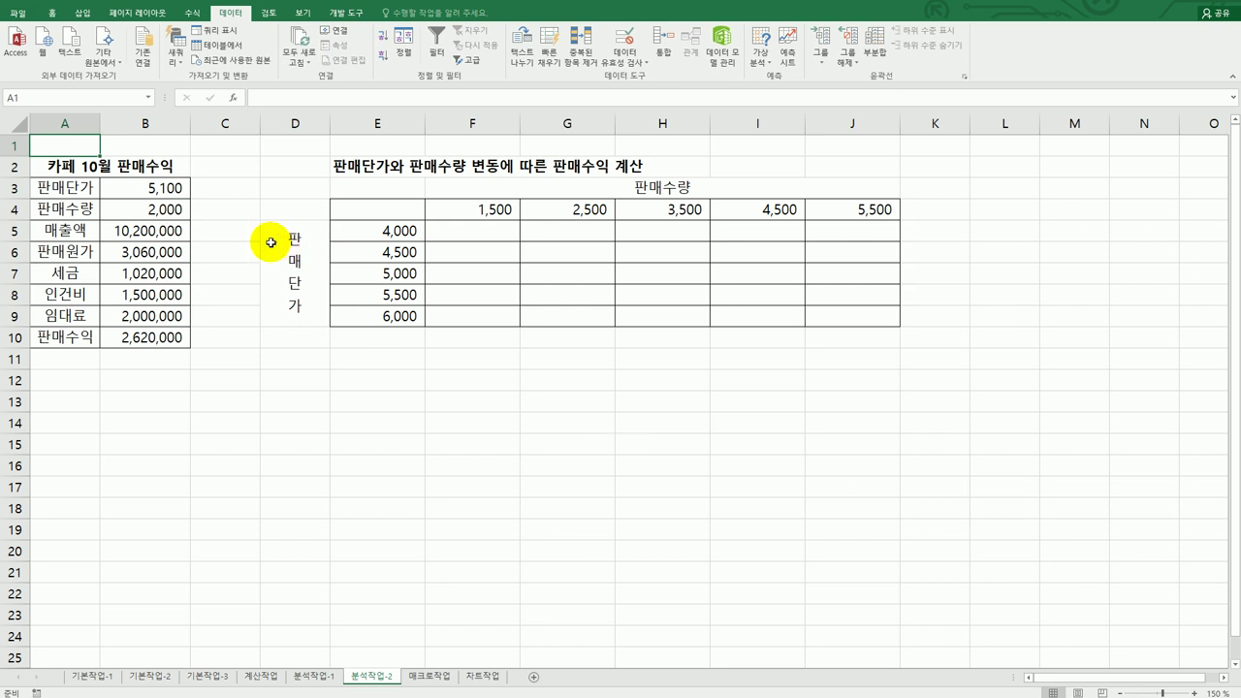
pyautogui.click(165, 188)
pyautogui.click(163, 209)
pyautogui.click(152, 226)
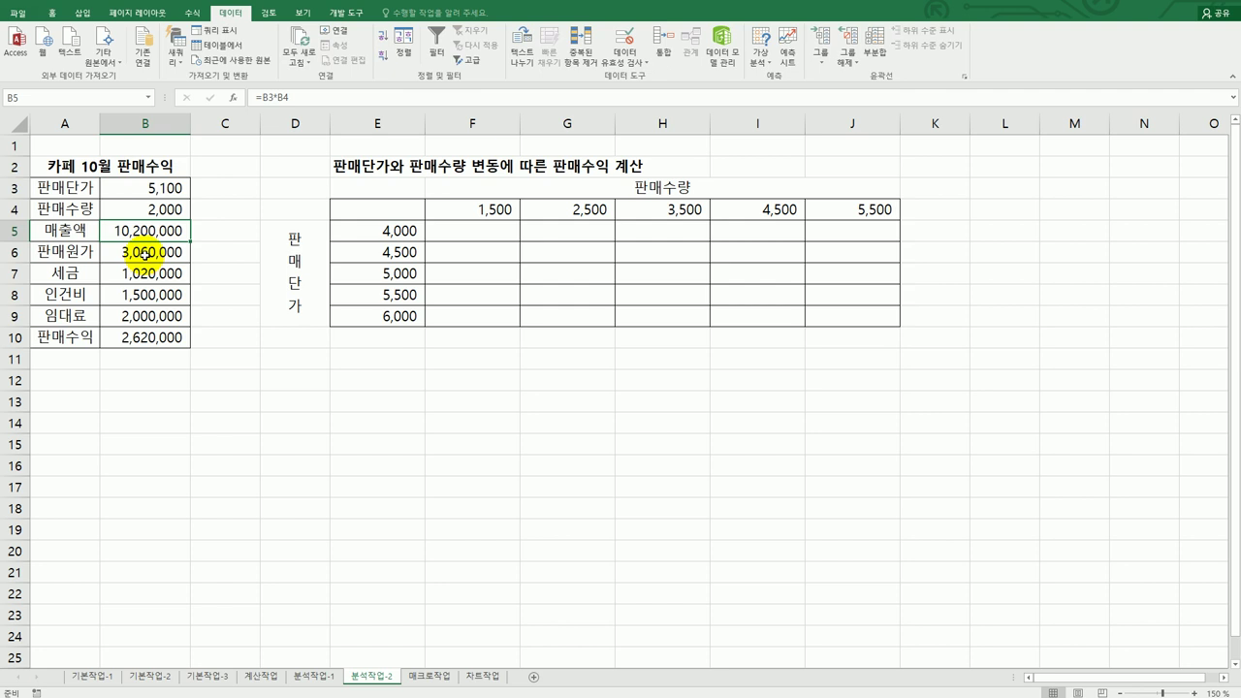
pyautogui.click(144, 254)
pyautogui.click(143, 273)
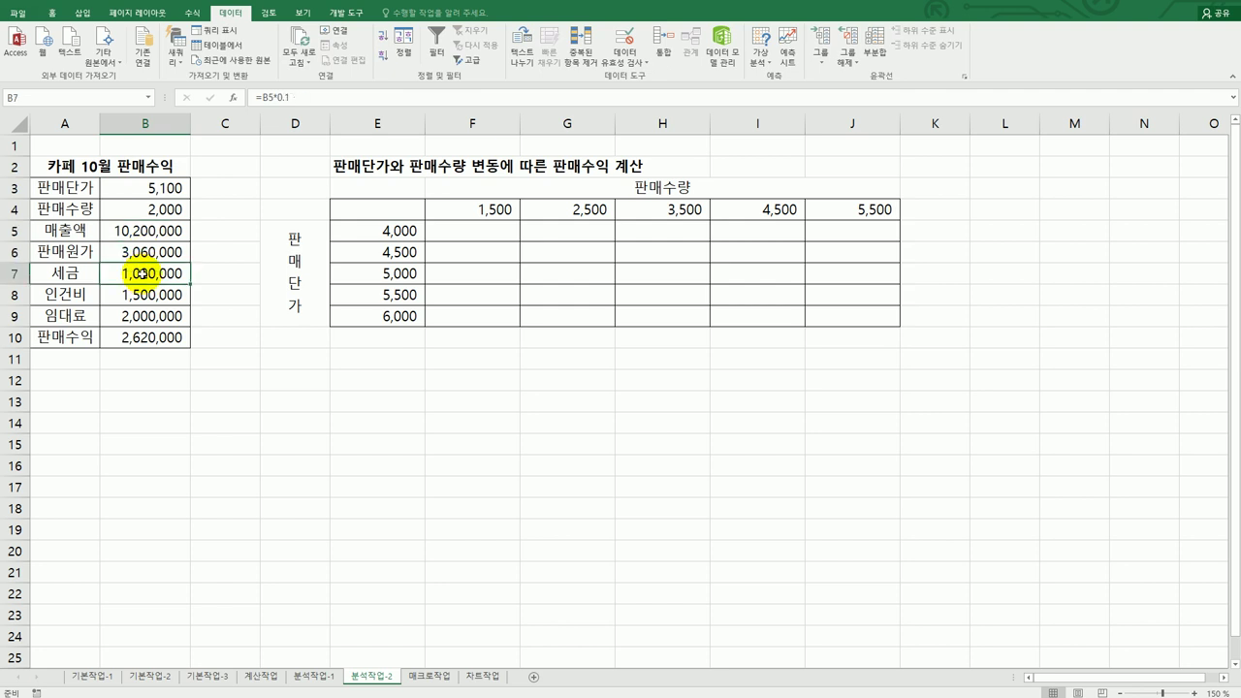
pyautogui.click(143, 295)
pyautogui.click(141, 316)
pyautogui.click(142, 340)
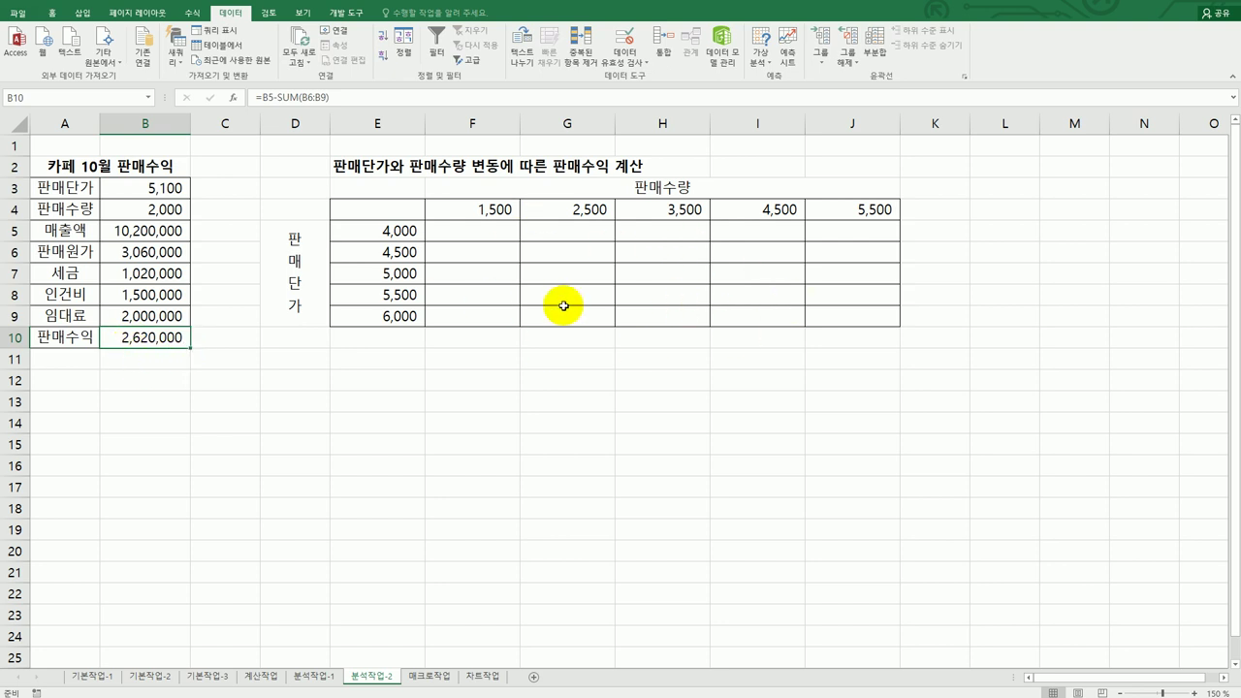
# Step: Review the 판매단가 and 판매수량 values and the result area of the table, and link E4 to the 판매수익 formula with =B10
pyautogui.moveTo(388, 231); pyautogui.dragTo(394, 325)
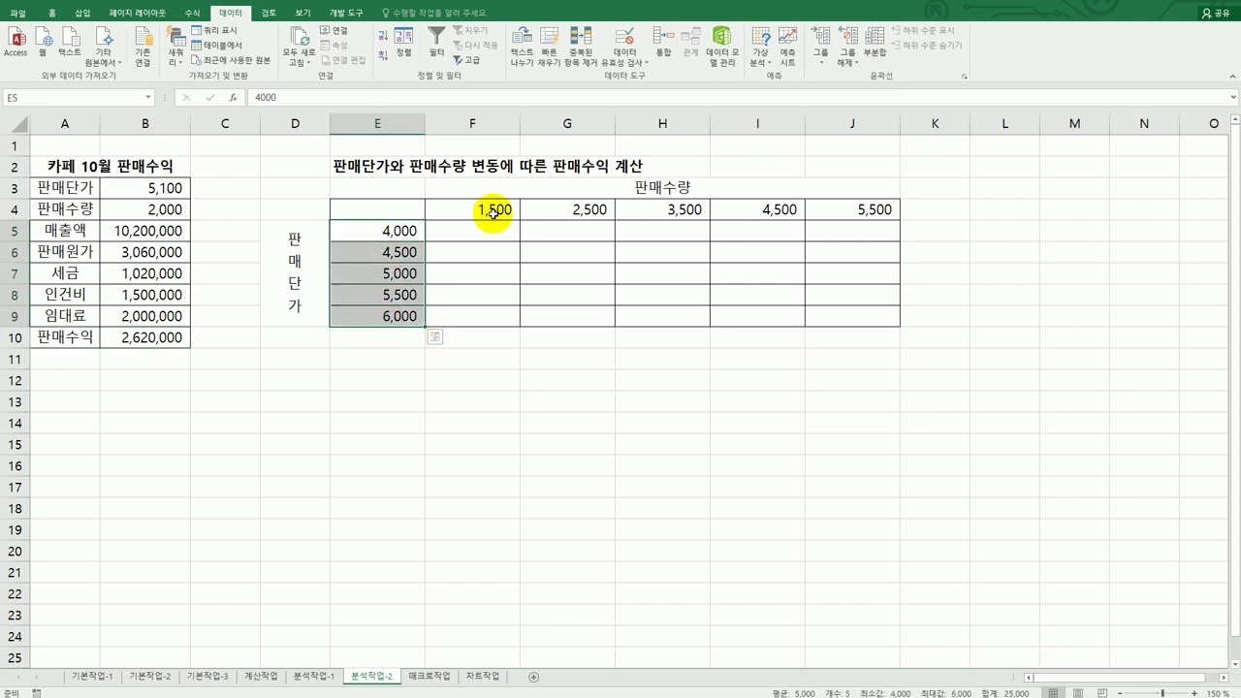
pyautogui.moveTo(491, 208); pyautogui.dragTo(863, 209)
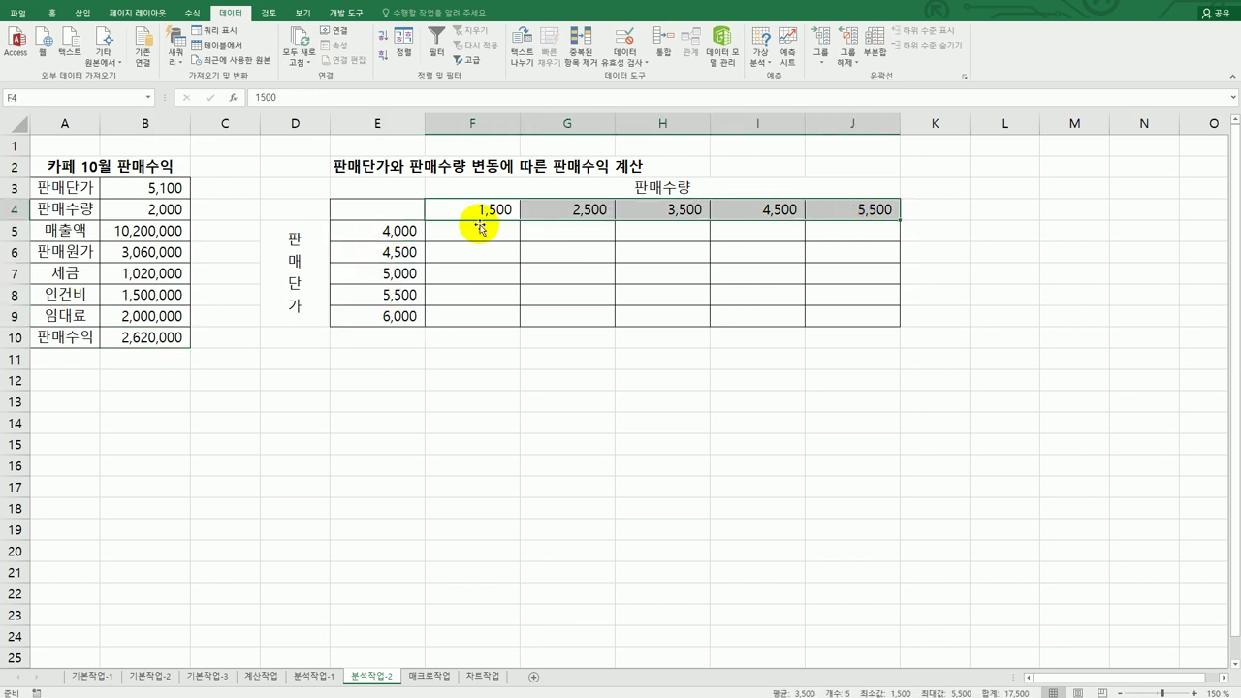
pyautogui.click(130, 337)
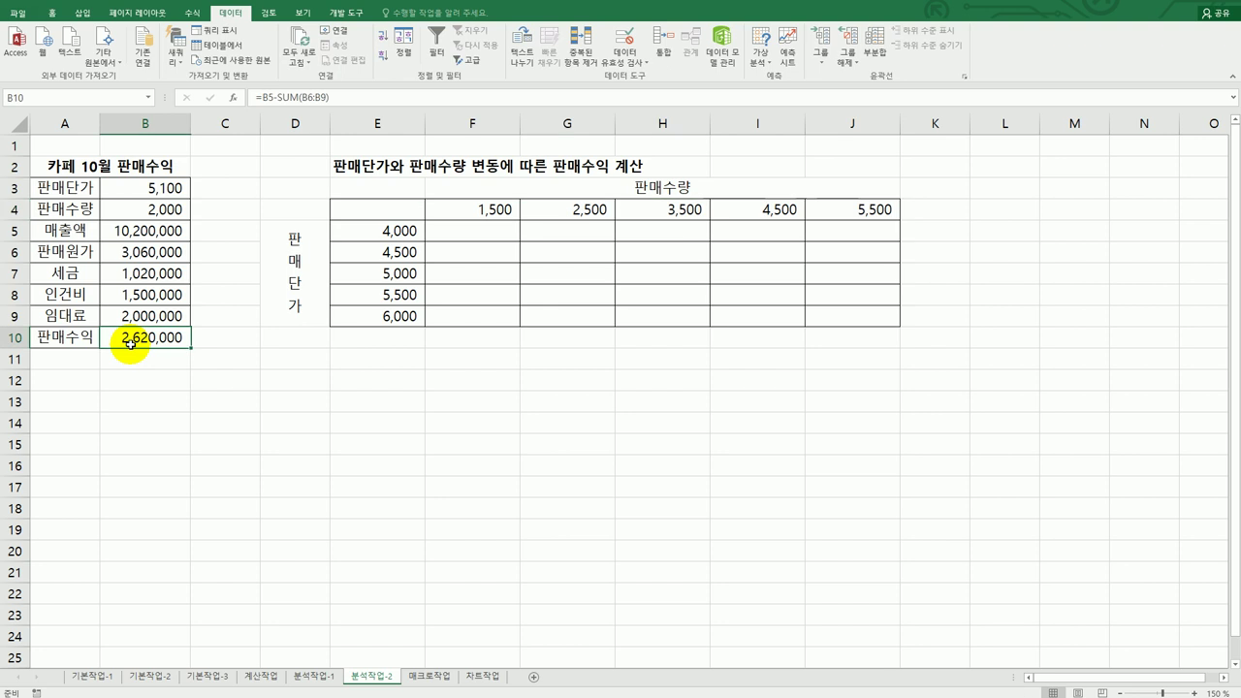
pyautogui.click(484, 235)
pyautogui.moveTo(484, 235); pyautogui.dragTo(867, 316)
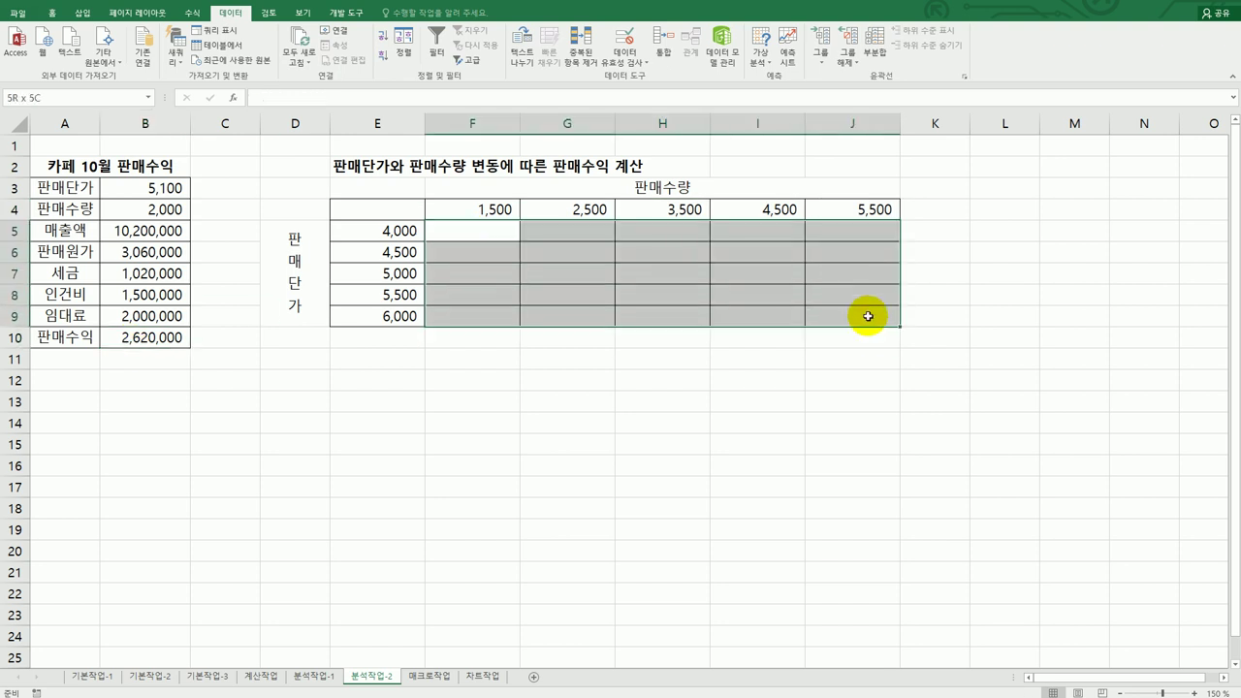
pyautogui.click(385, 214)
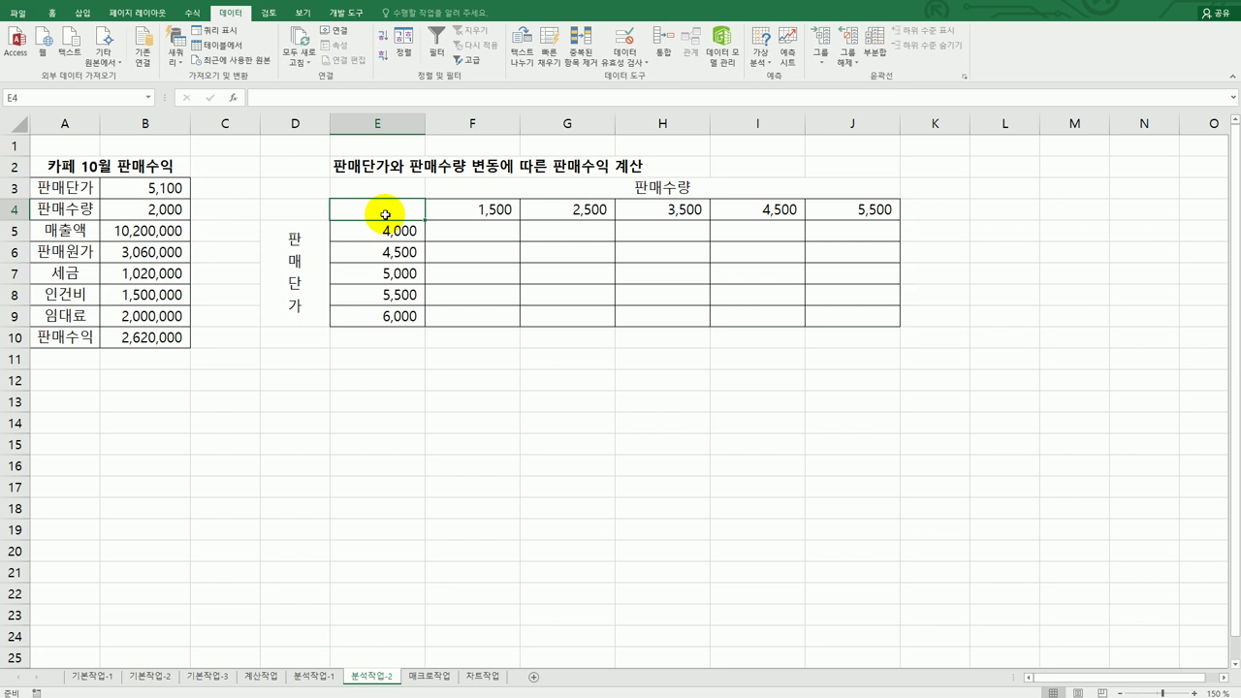
pyautogui.write('=')
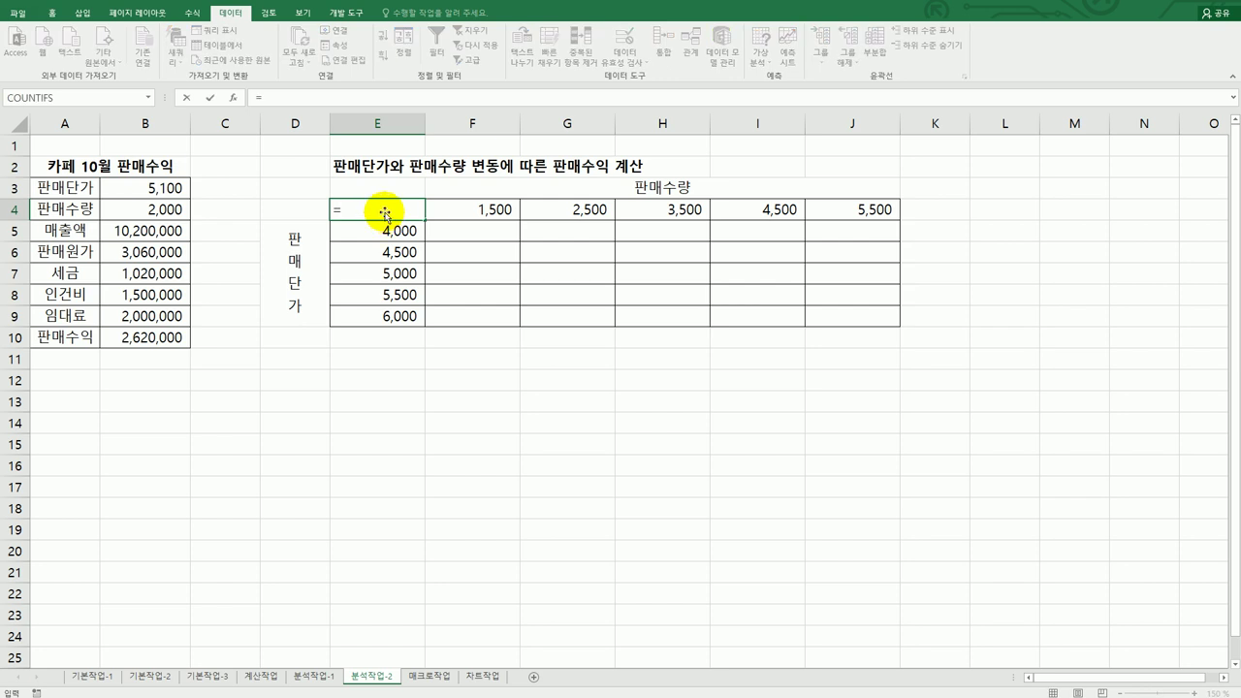
pyautogui.click(132, 336)
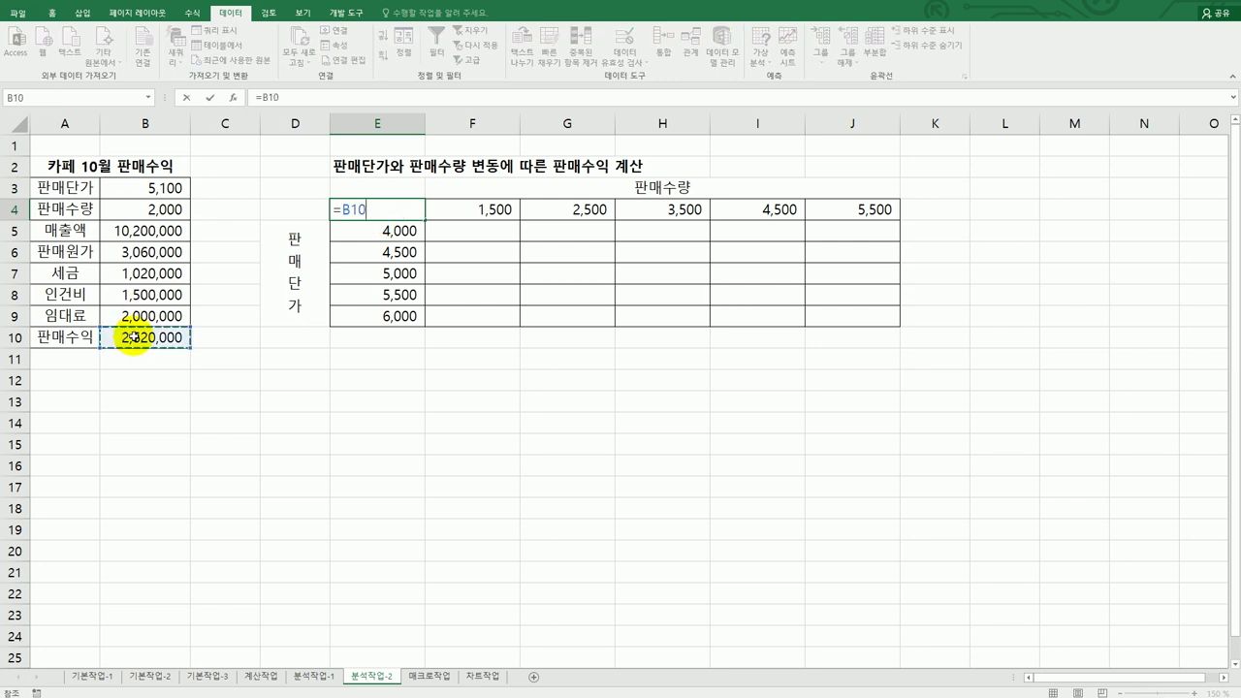
pyautogui.press('Return')
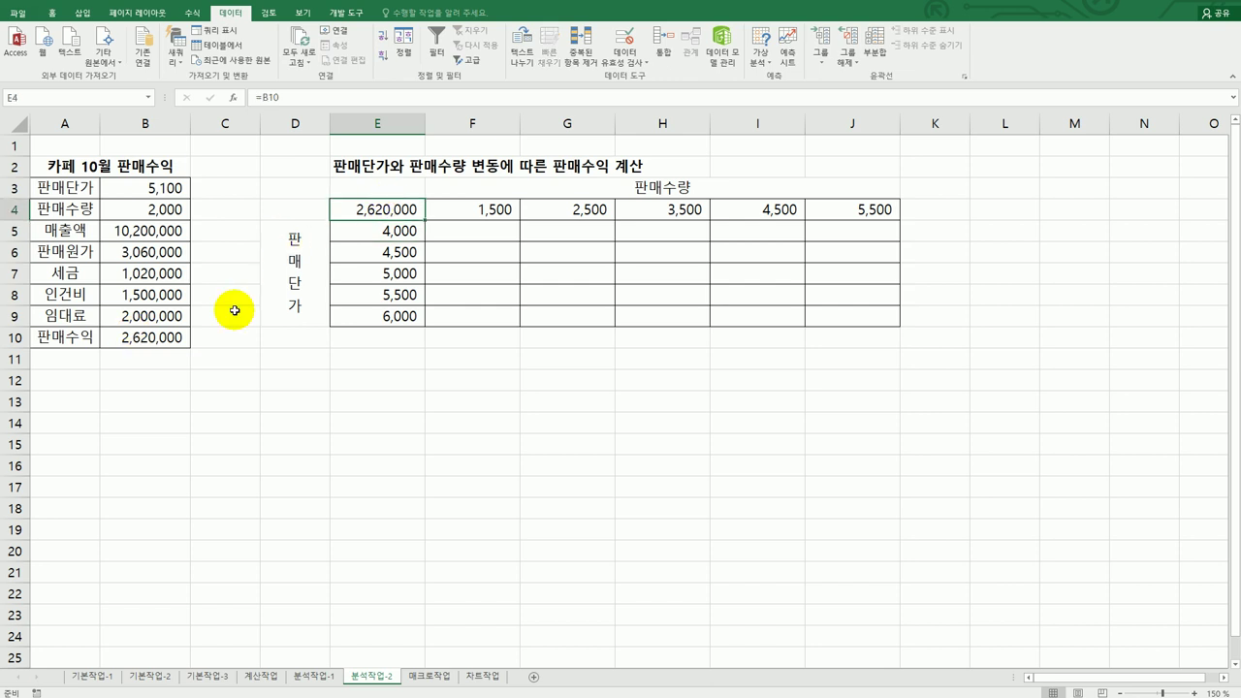
# Step: Create a data table (데이터 표) over E4:J9 with B4 as the row input cell and B3 as the column input cell
pyautogui.click(400, 209)
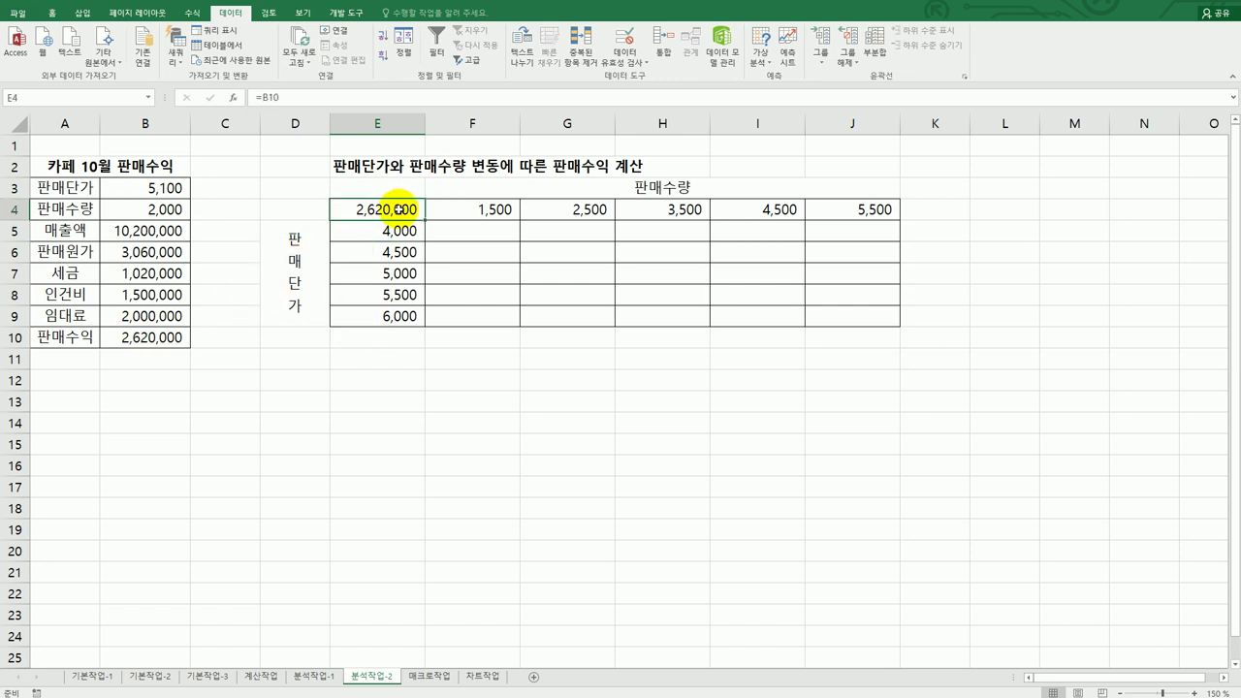
pyautogui.moveTo(398, 210)
pyautogui.mouseDown()
pyautogui.moveTo(627, 236)
pyautogui.moveTo(817, 288)
pyautogui.moveTo(834, 307)
pyautogui.mouseUp()
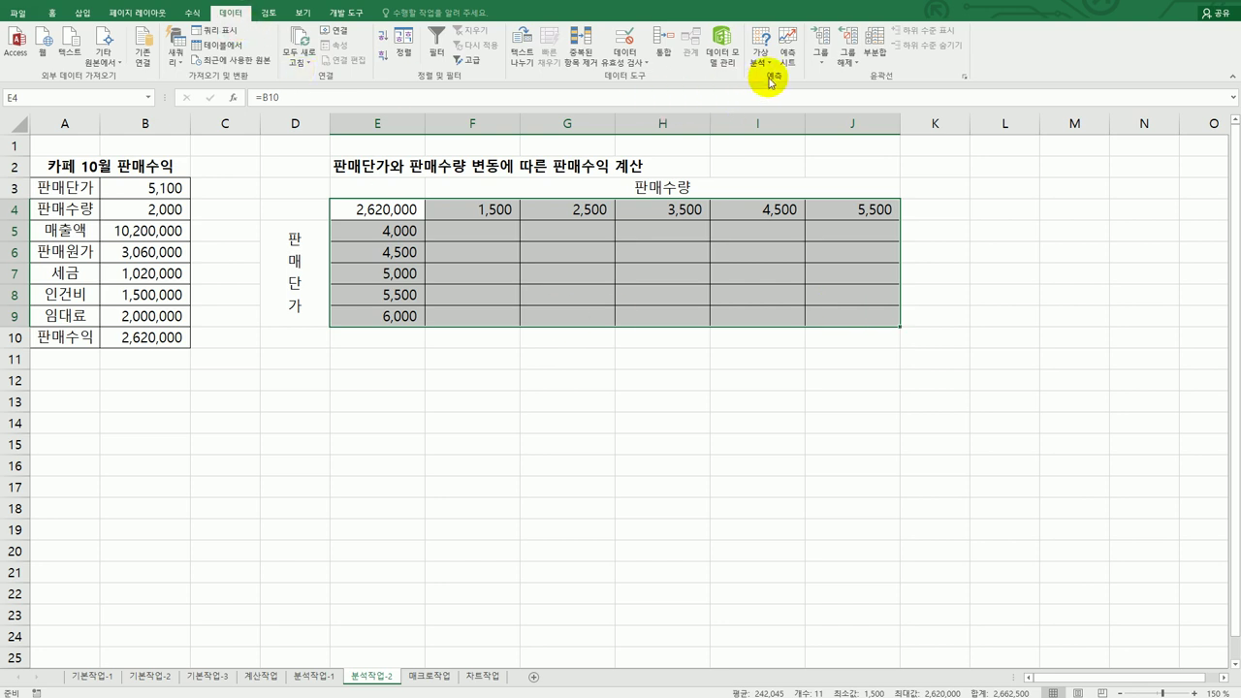
pyautogui.click(761, 58)
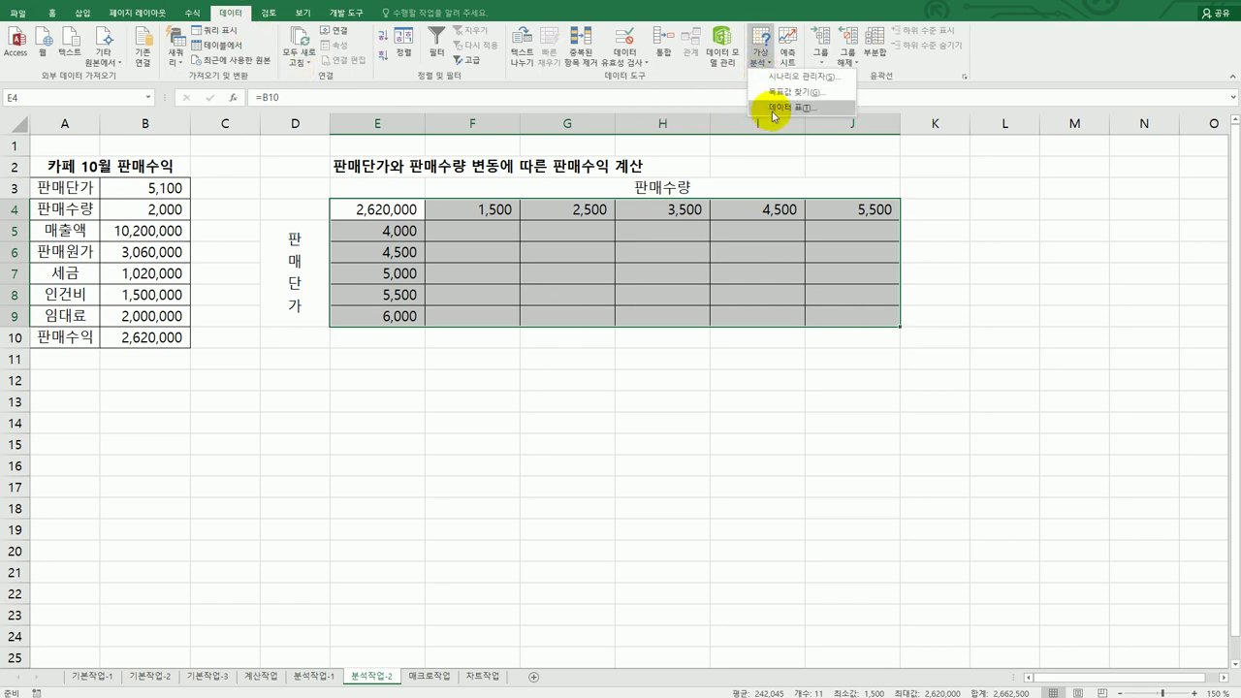
pyautogui.click(773, 108)
pyautogui.moveTo(916, 334); pyautogui.dragTo(540, 396)
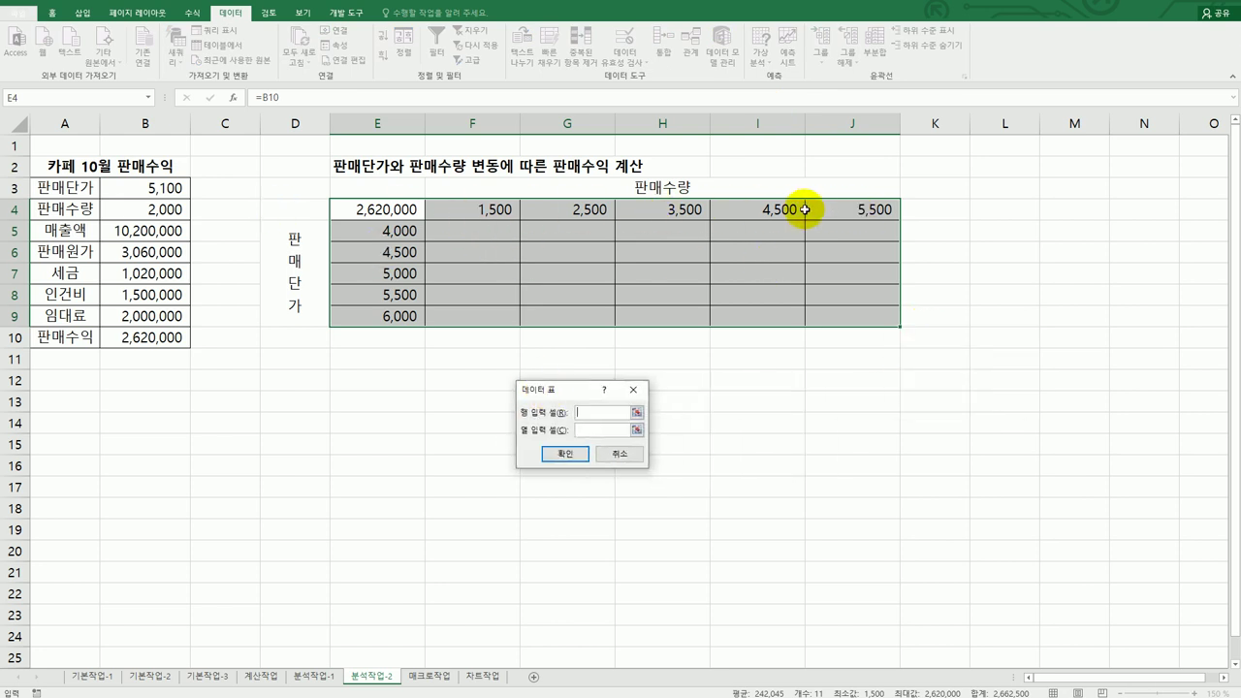
pyautogui.click(133, 209)
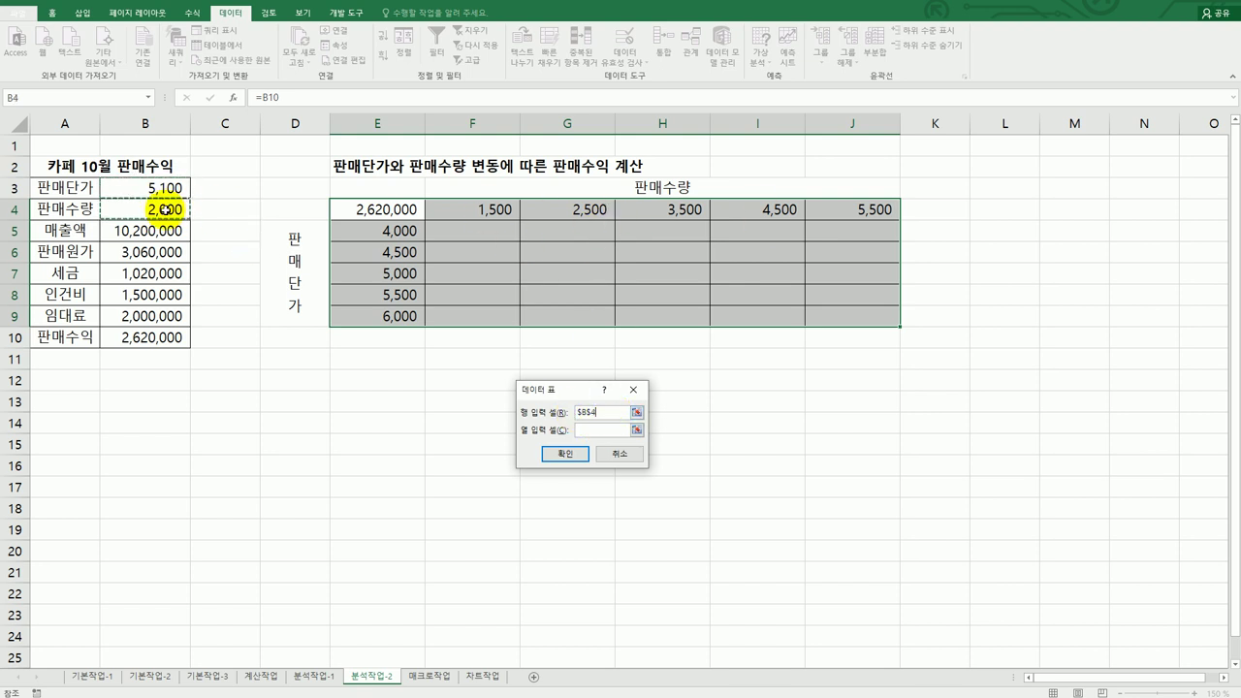
pyautogui.click(594, 432)
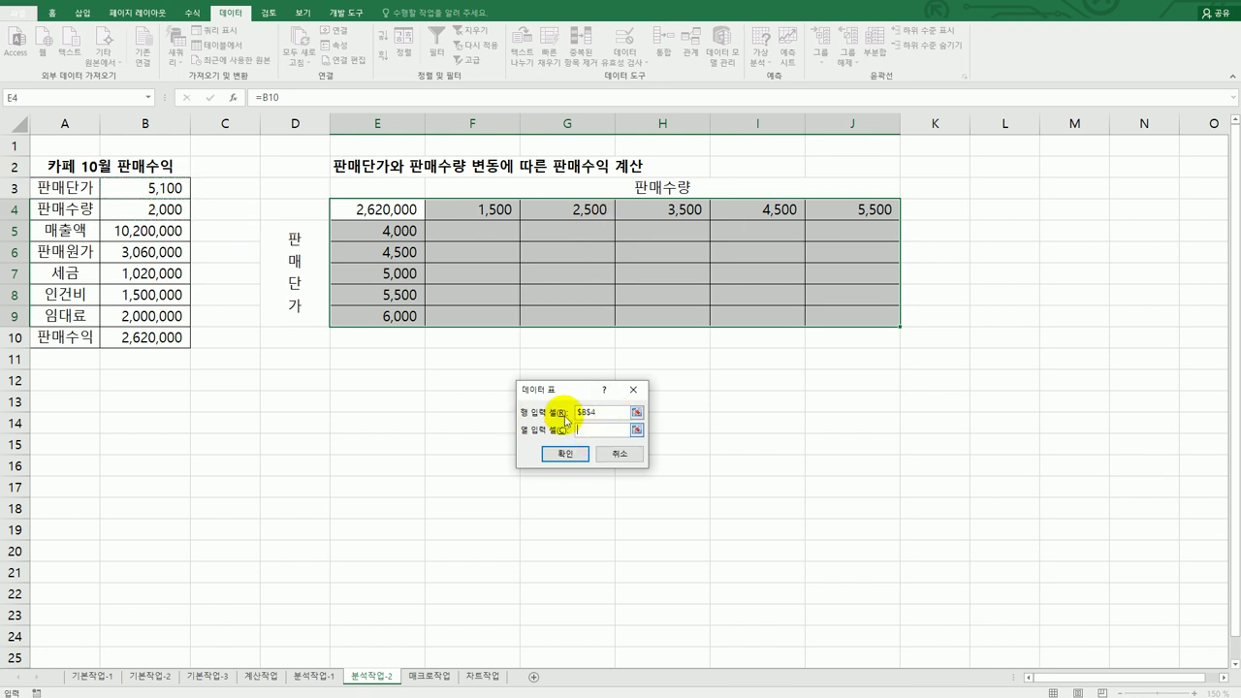
pyautogui.click(128, 187)
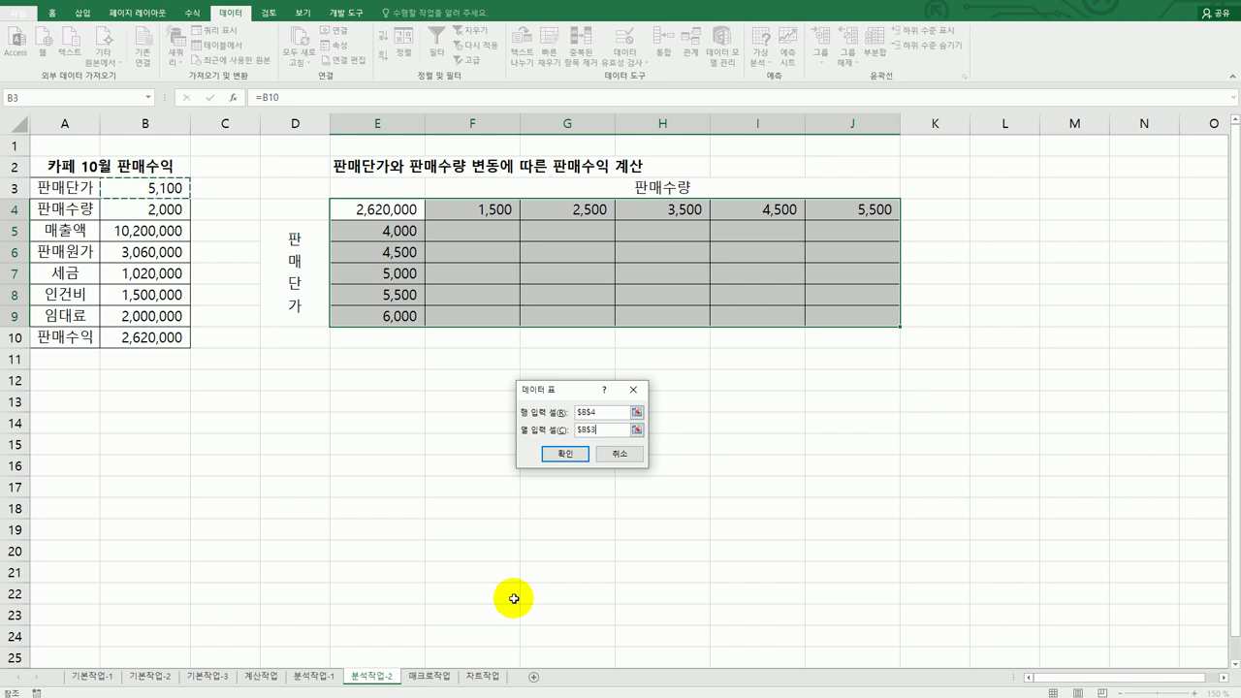
pyautogui.click(582, 453)
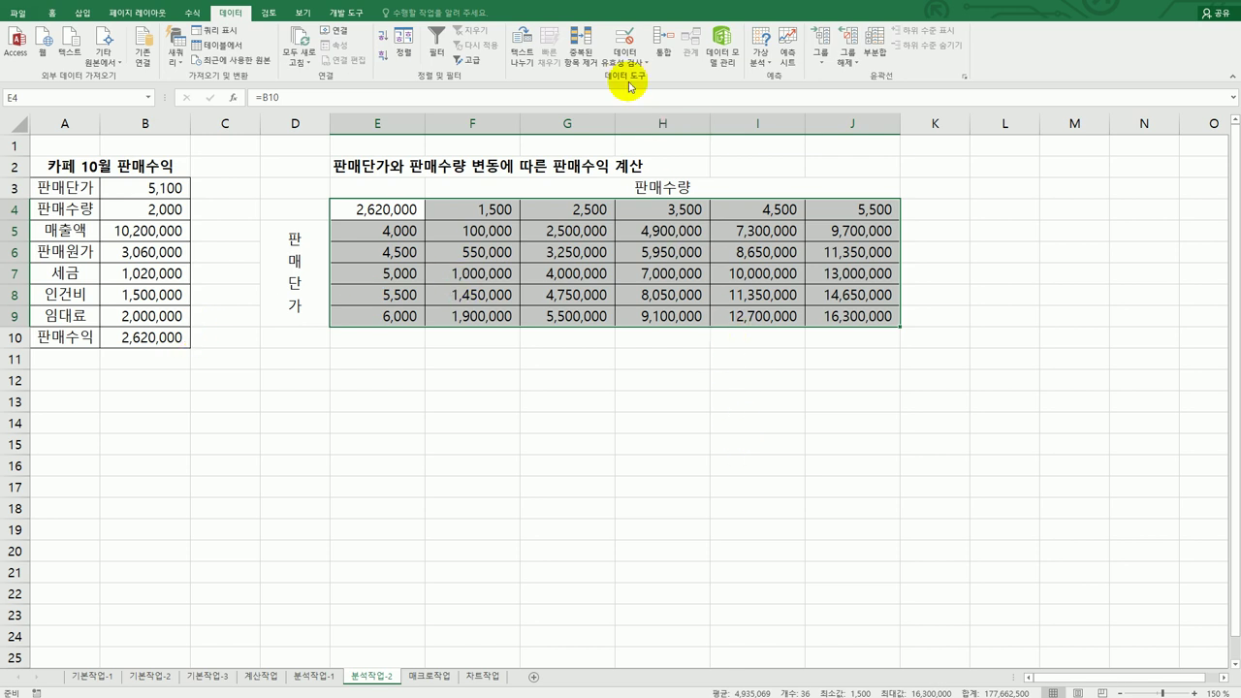
# Step: Go to the 매크로작업 sheet, check its instructions in the exam document, and draw a form-control button (단추) over I3:J4
pyautogui.click(430, 677)
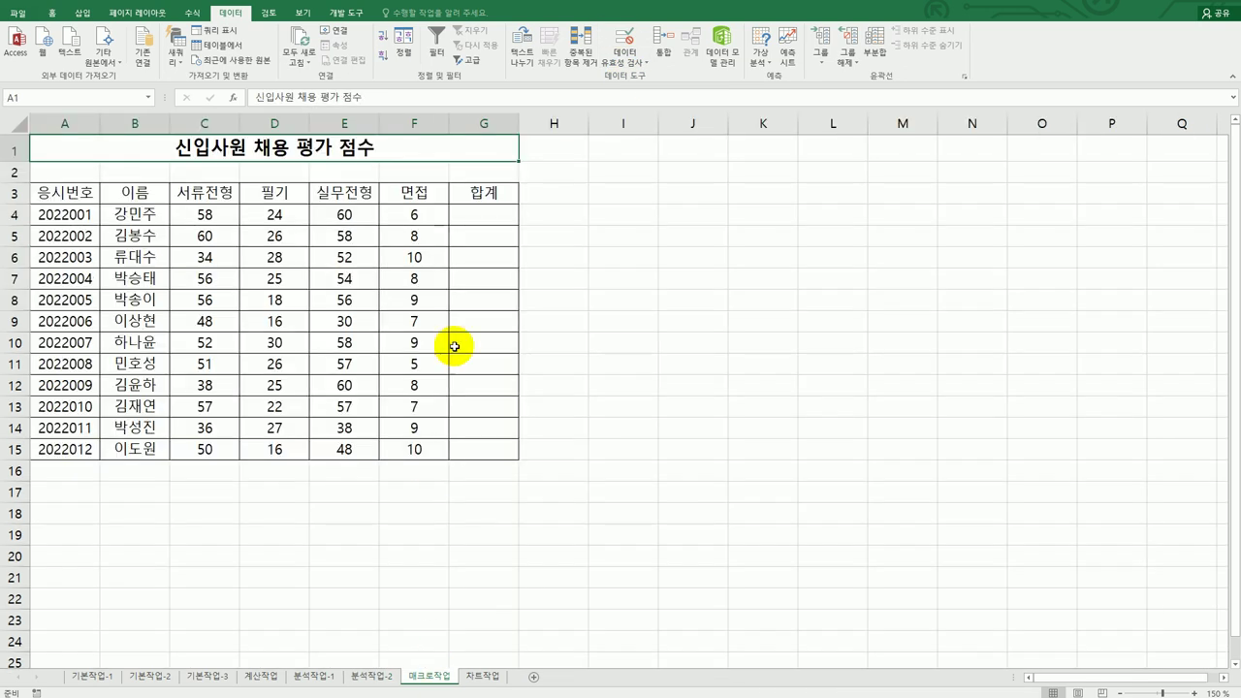
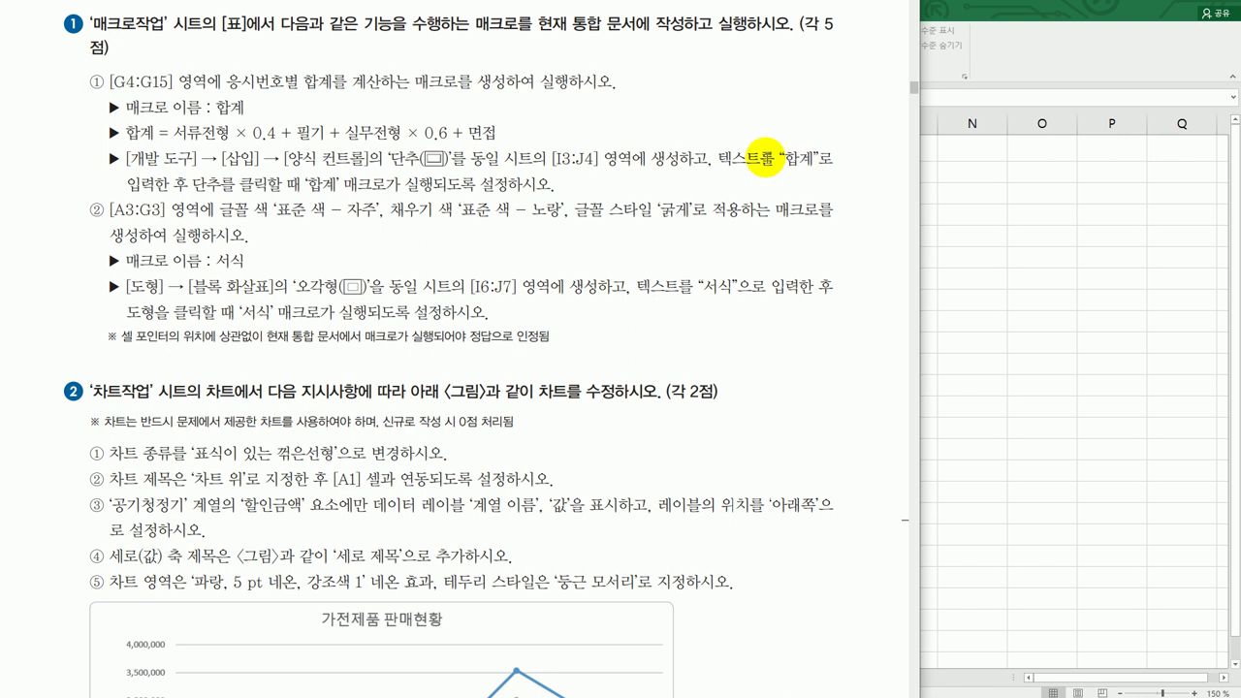
pyautogui.hotkey('alt', 'Tab')
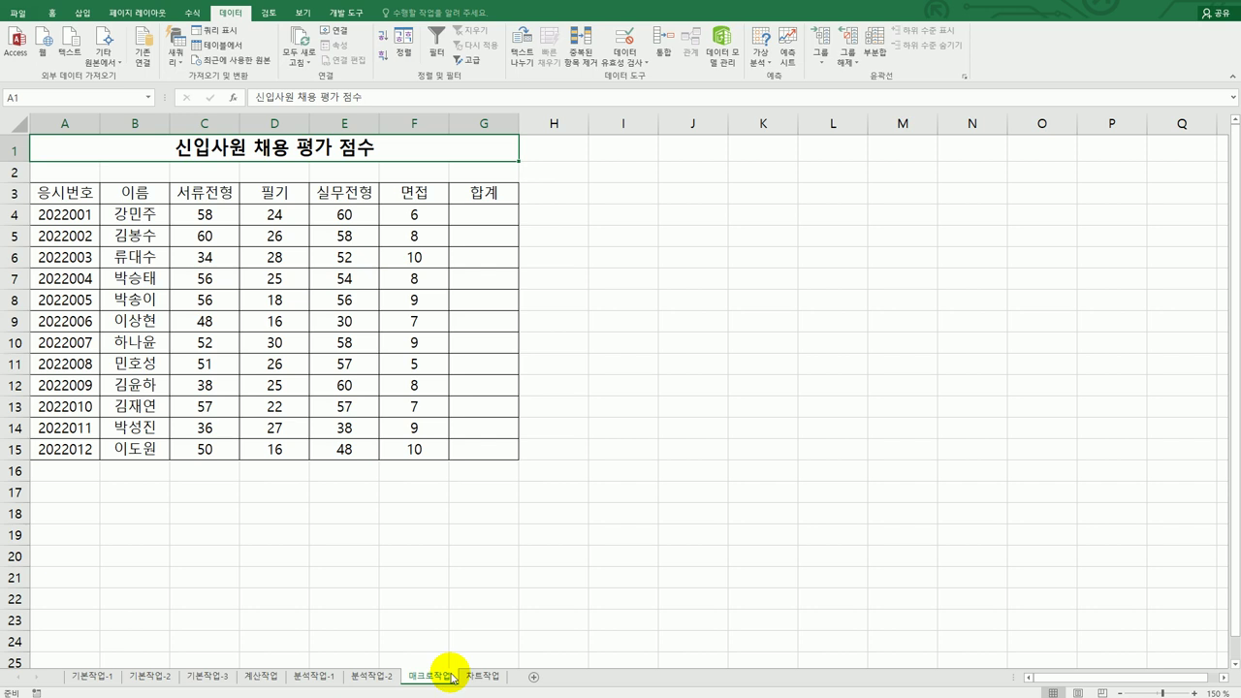
pyautogui.click(346, 12)
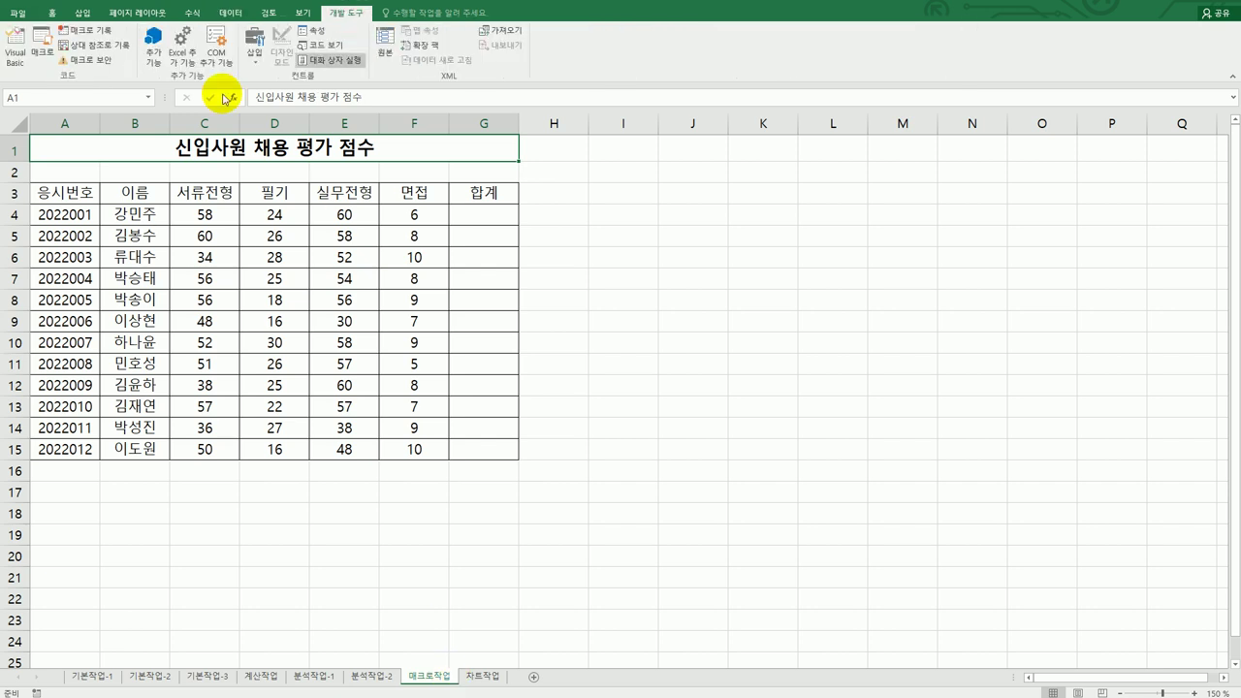
pyautogui.click(252, 48)
pyautogui.click(242, 126)
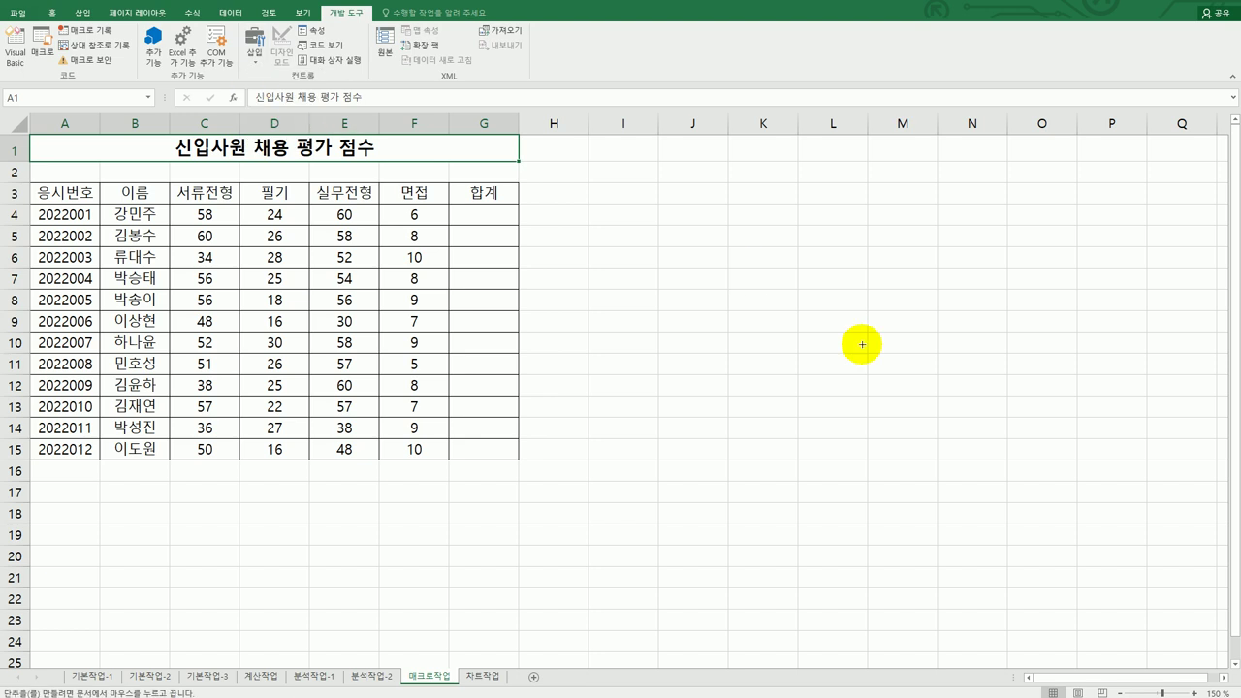
pyautogui.hotkey('alt', 'Tab')
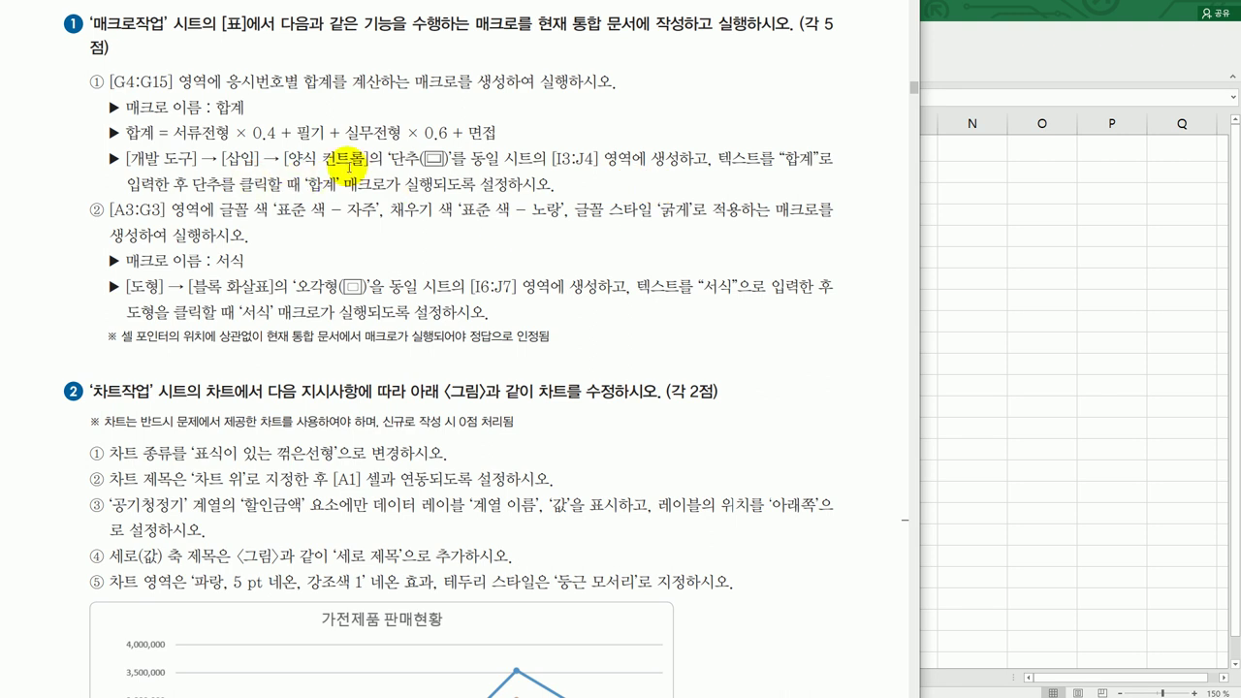
pyautogui.click(1024, 39)
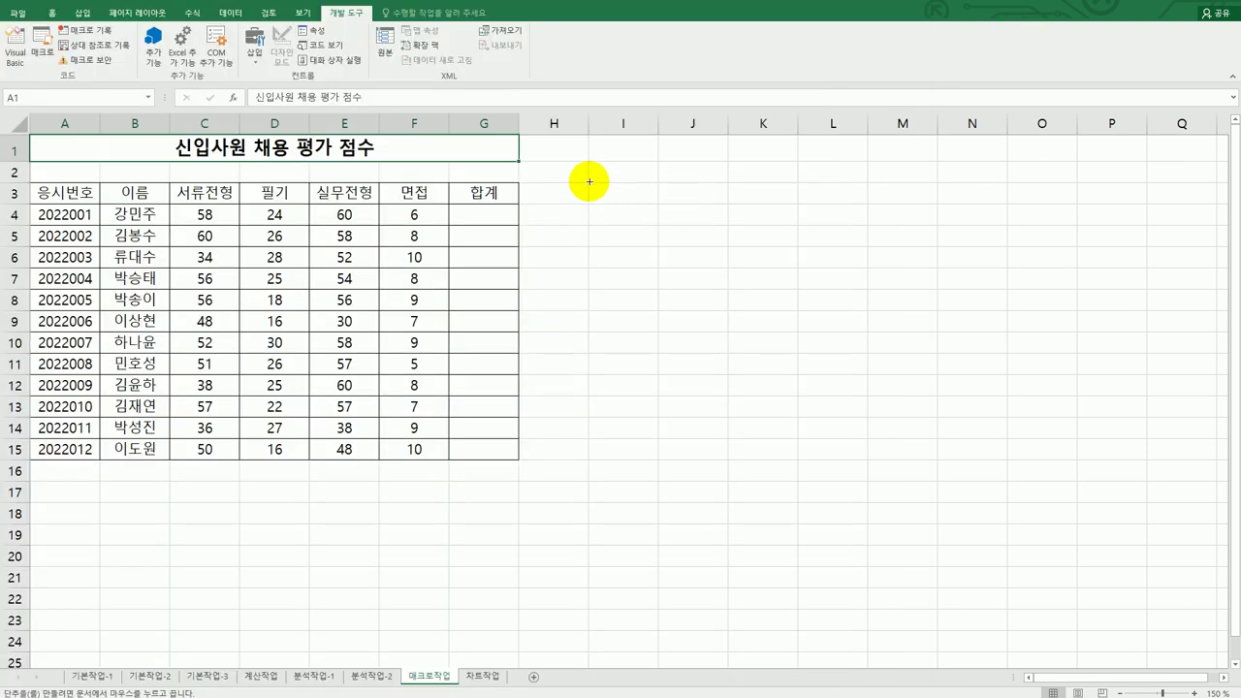
pyautogui.moveTo(589, 181); pyautogui.dragTo(717, 219)
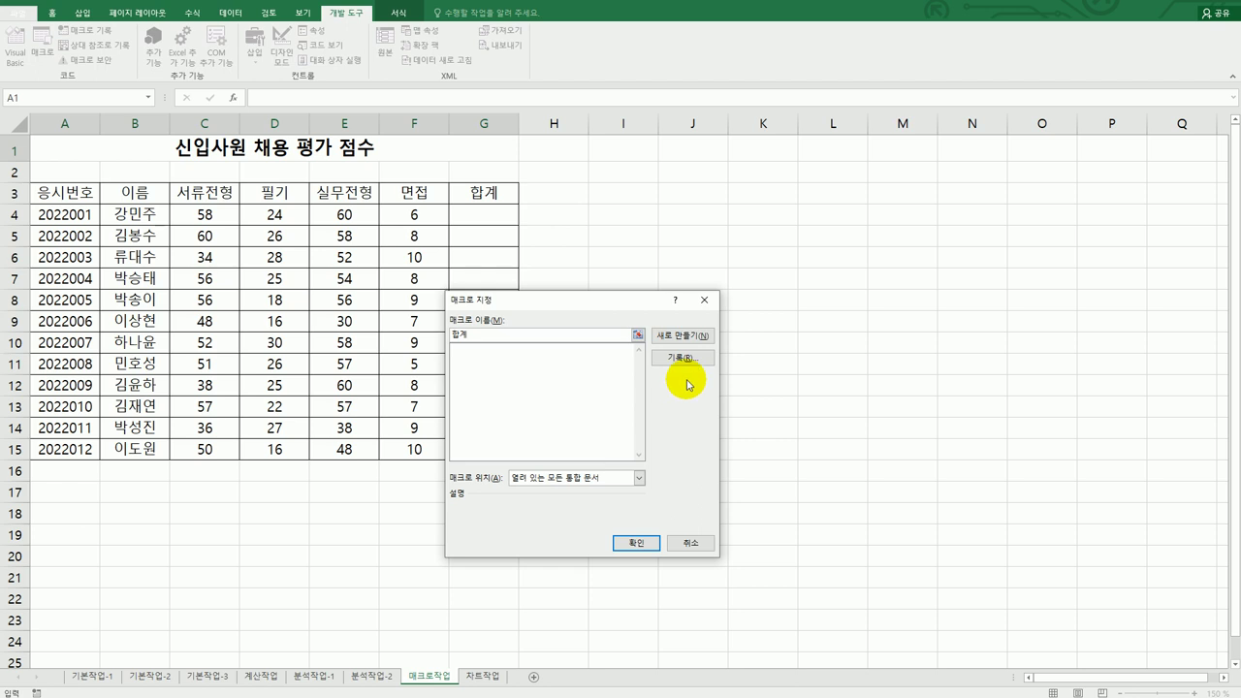
# Step: Name the button's macro 합계 and start recording it, stored in 현재 통합 문서
pyautogui.click(684, 359)
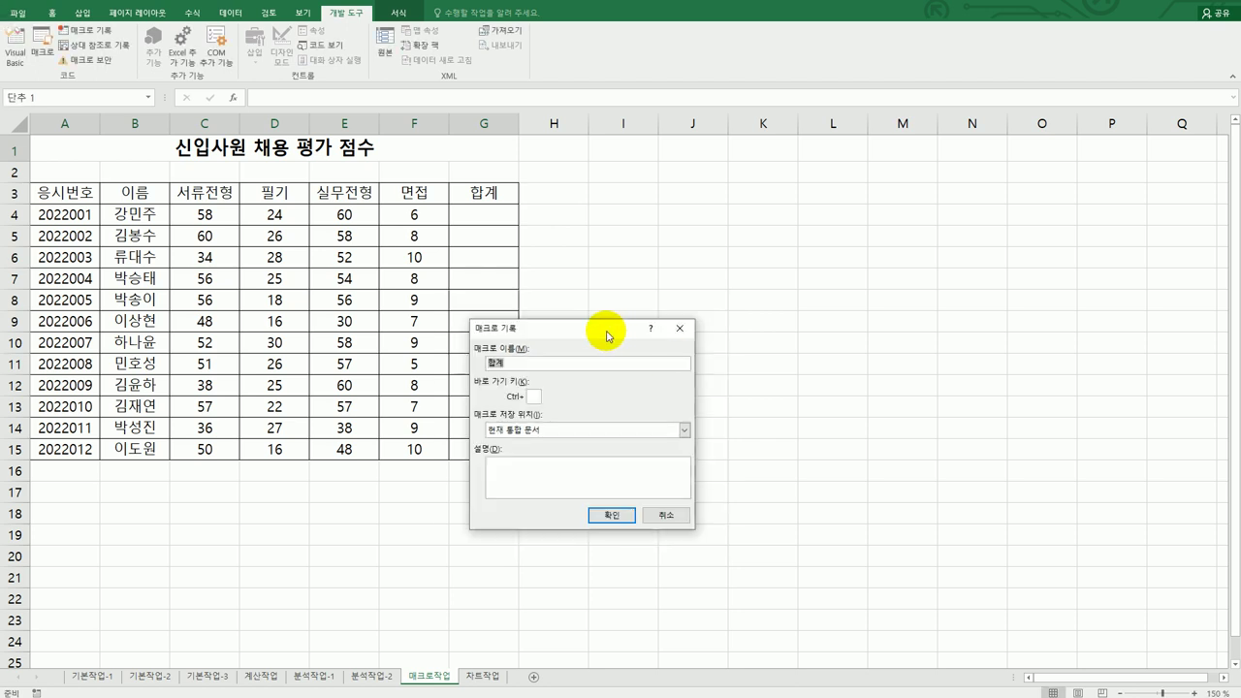
pyautogui.moveTo(600, 334); pyautogui.dragTo(705, 269)
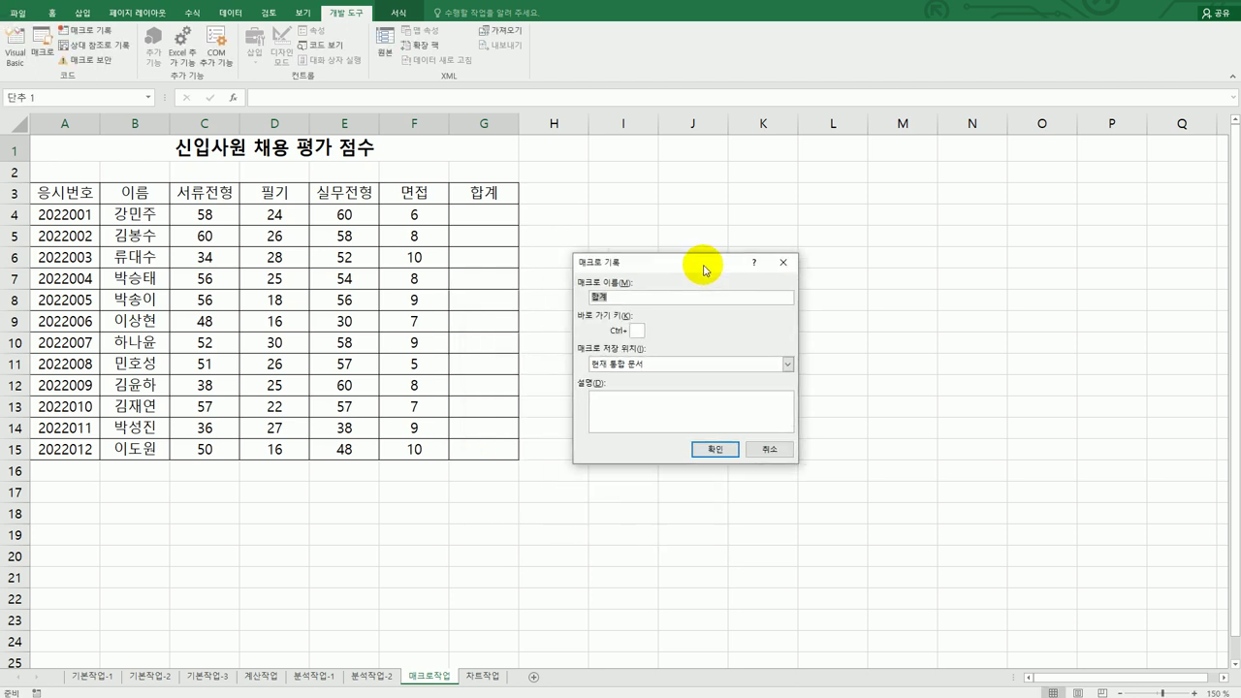
pyautogui.click(692, 454)
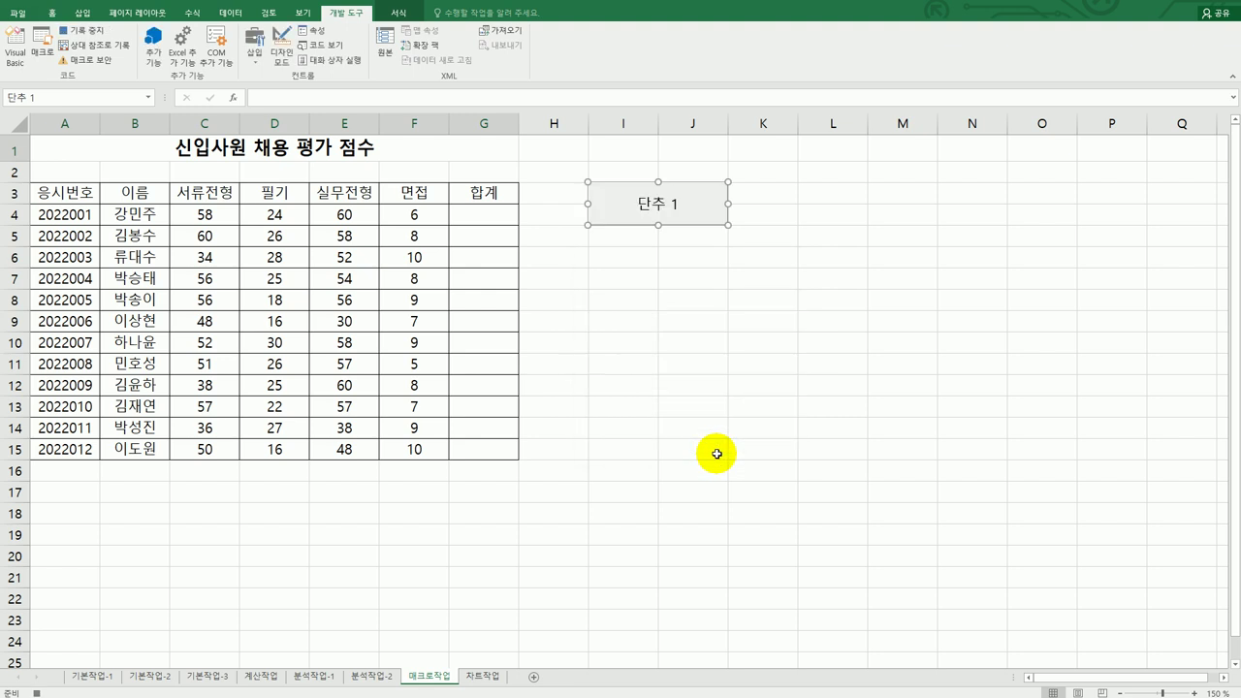
# Step: Enter the formula =C4*0.4+D4+E4*0.6+F4 in G4 to calculate the first applicant's 합계
pyautogui.click(482, 214)
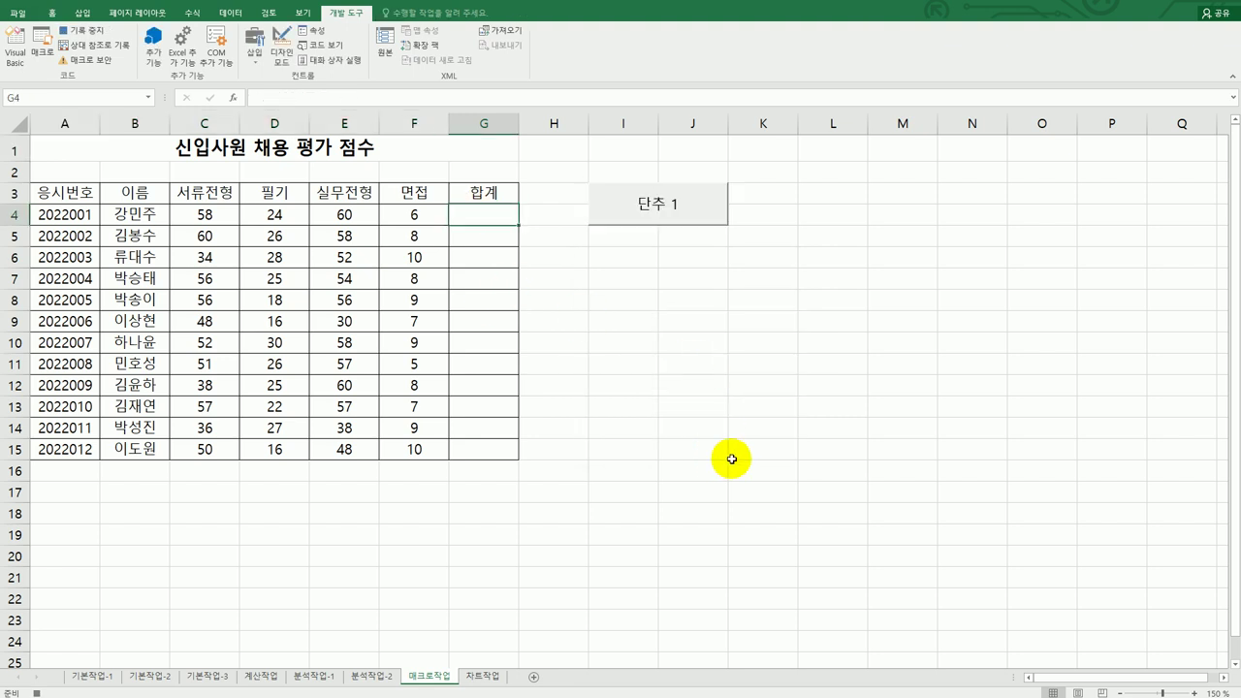
pyautogui.write('=')
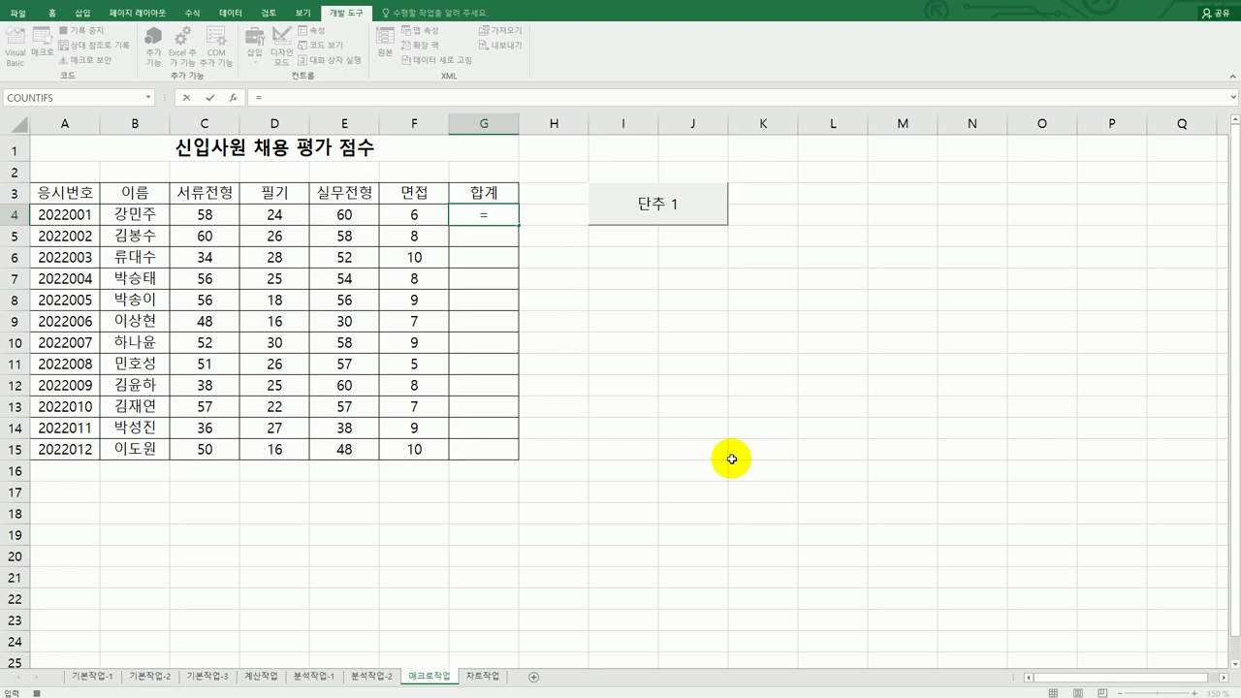
pyautogui.click(233, 219)
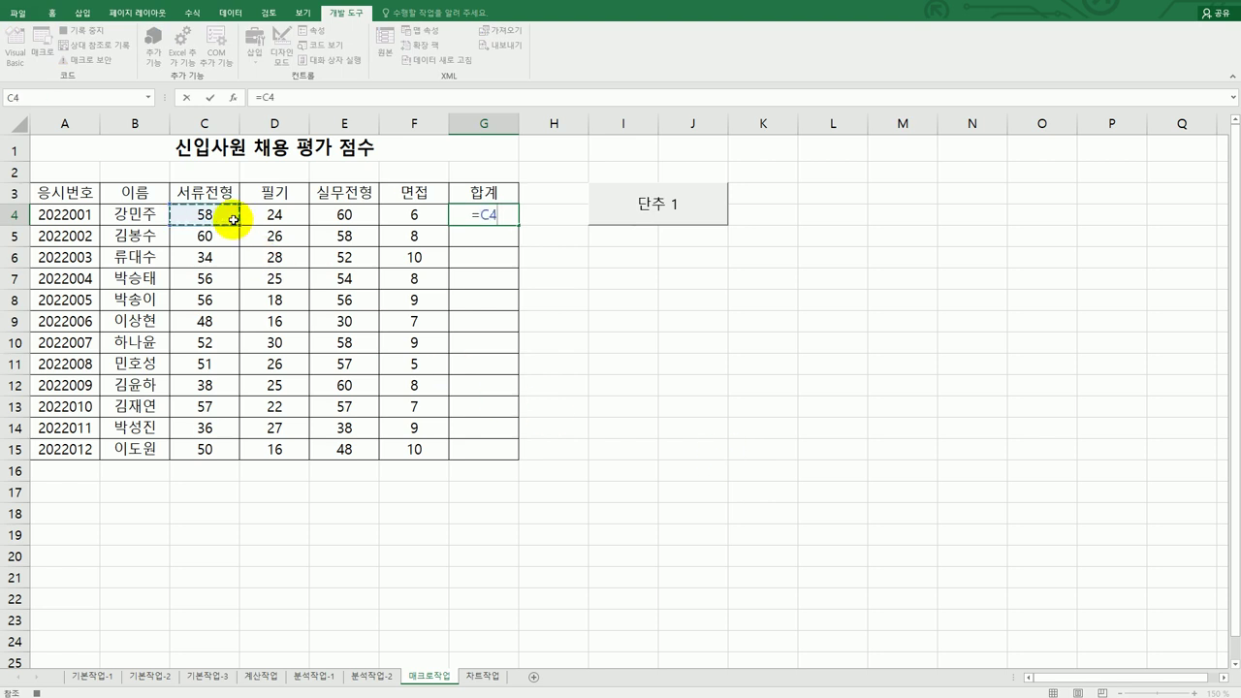
pyautogui.write('*0.4+')
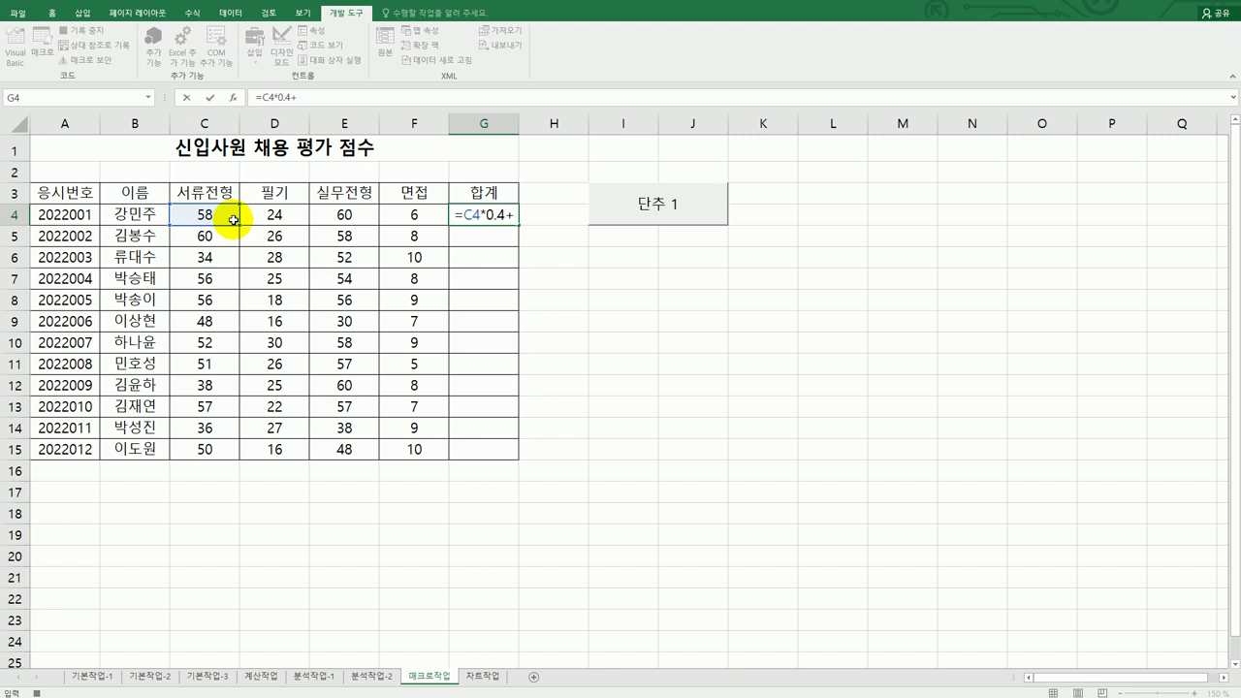
pyautogui.click(259, 217)
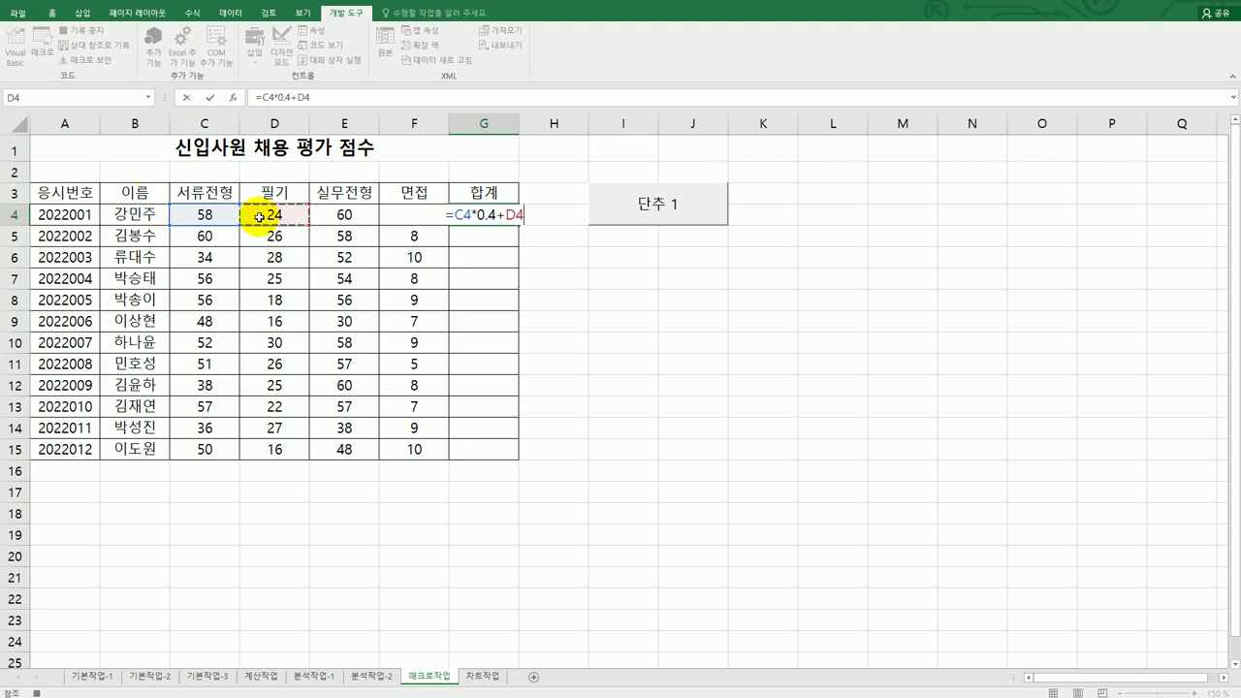
pyautogui.write('+')
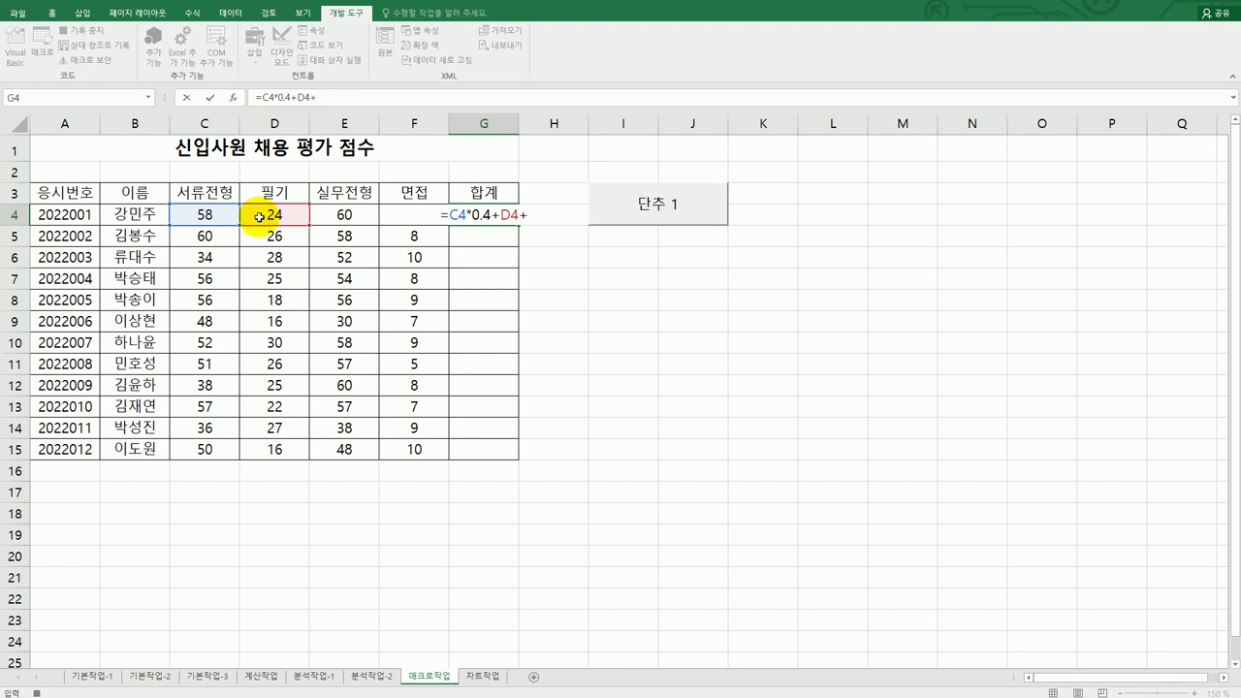
pyautogui.click(323, 209)
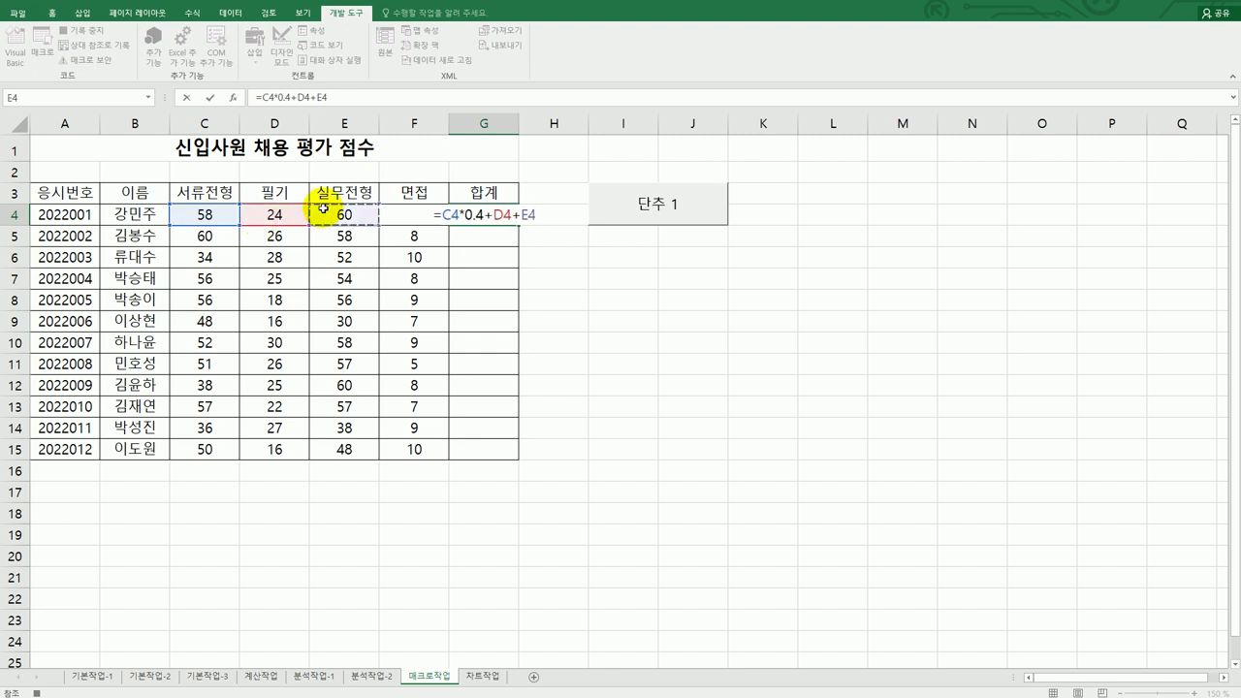
pyautogui.write('*0.')
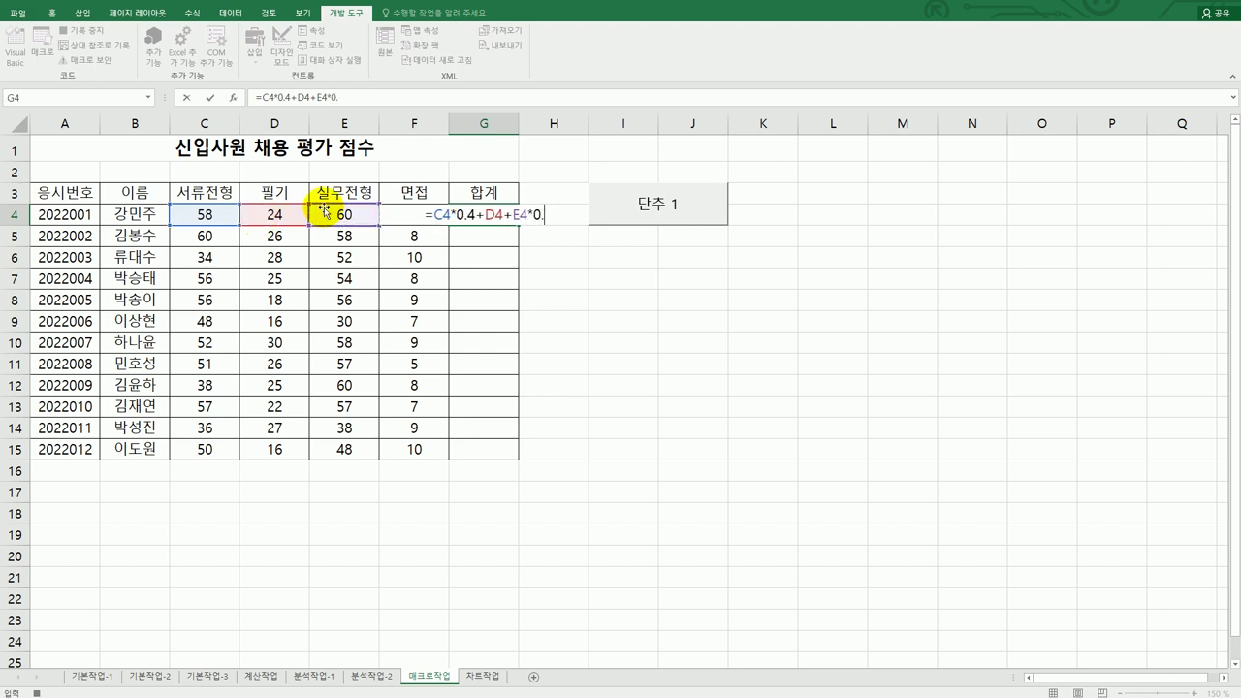
pyautogui.write('6+')
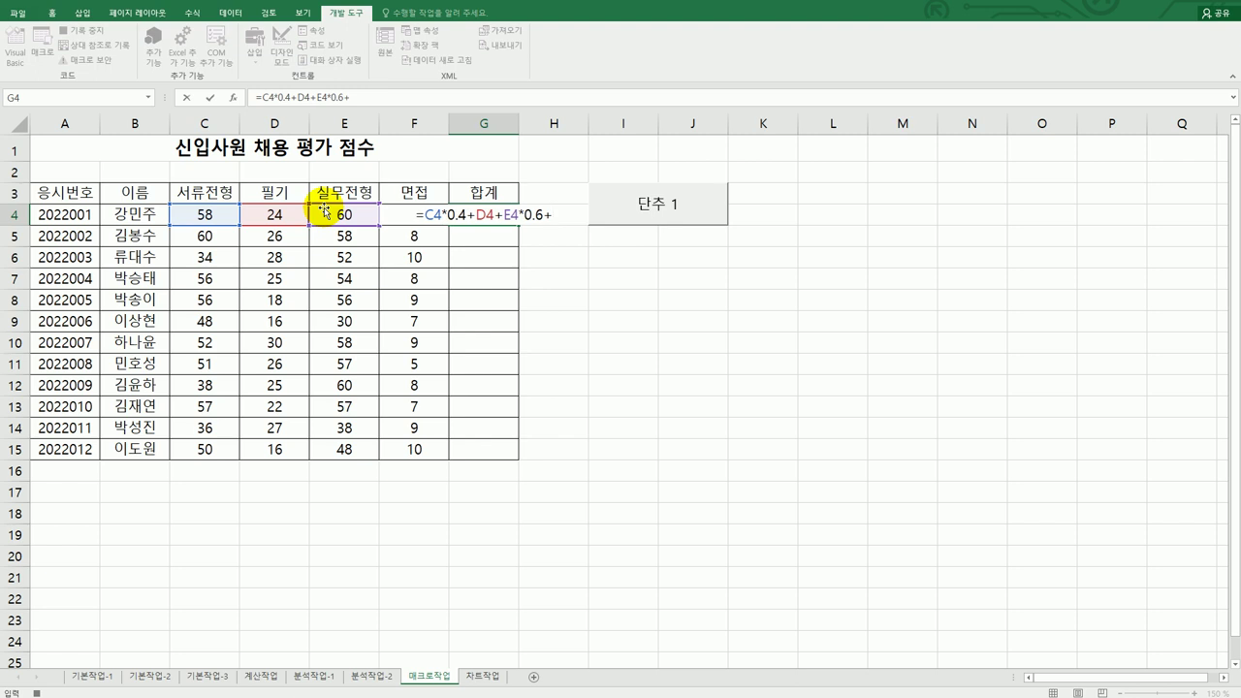
pyautogui.press('Left')
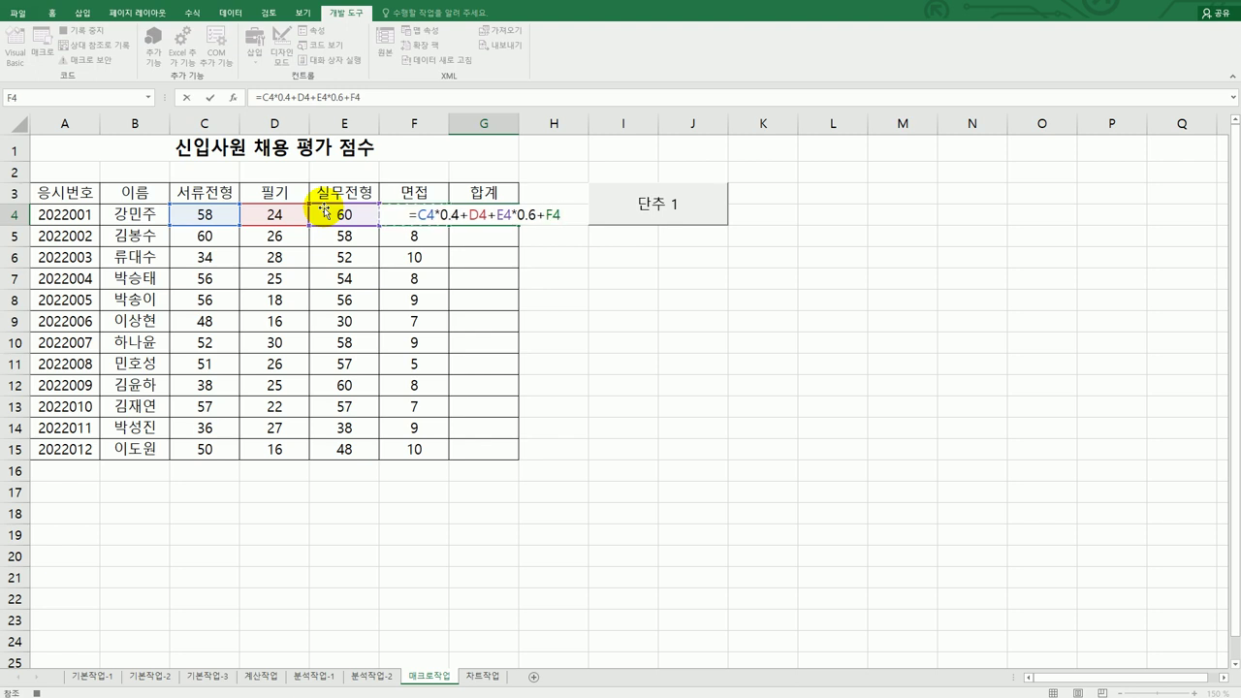
pyautogui.press('Return')
# Step: Fill the 합계 formula from G4 down to G15 and stop recording the macro
pyautogui.click(485, 214)
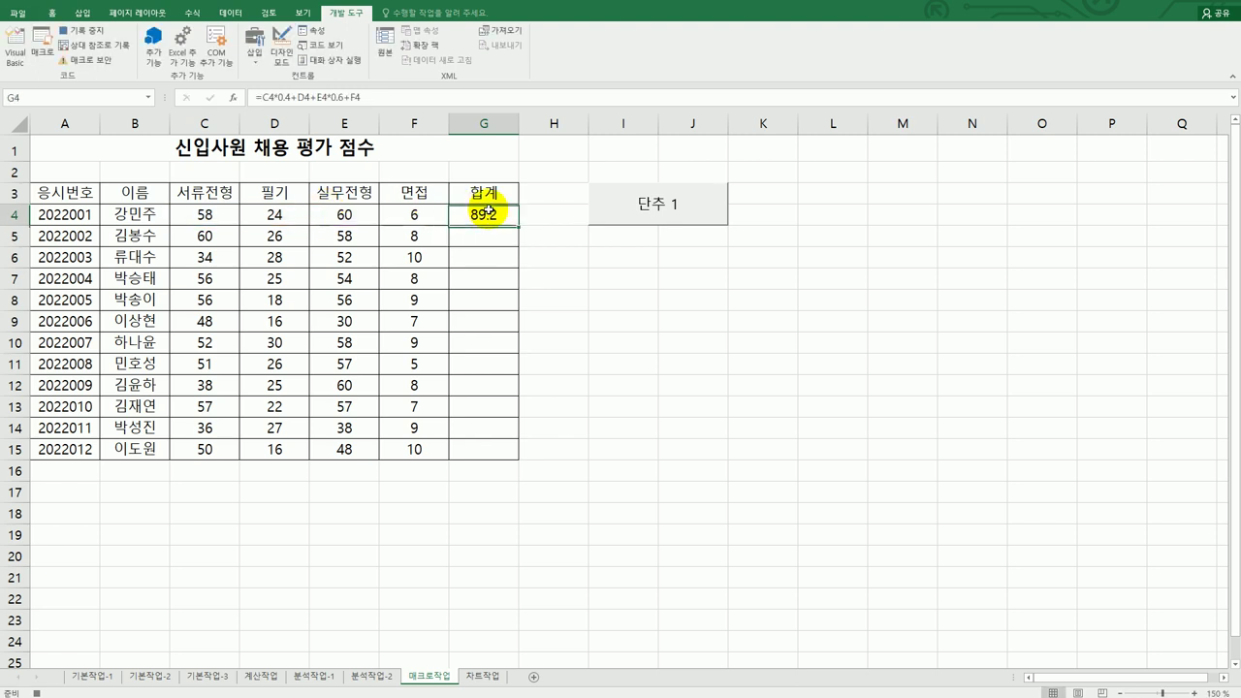
pyautogui.moveTo(519, 228); pyautogui.dragTo(513, 446)
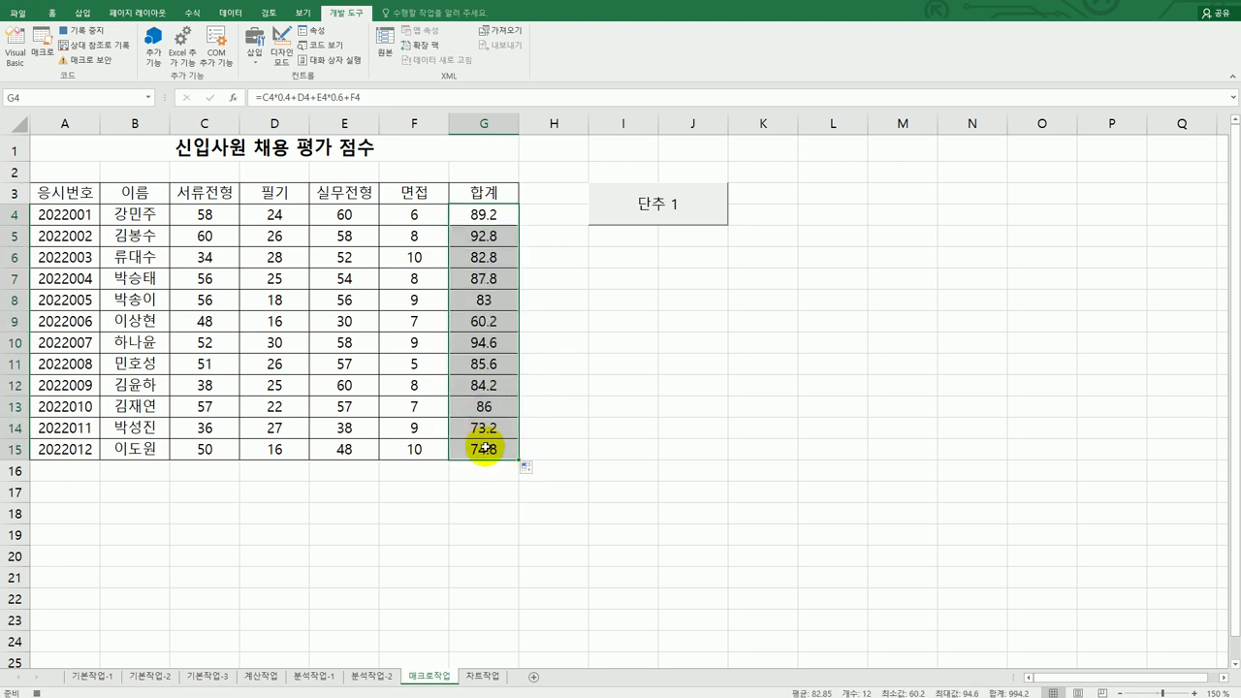
pyautogui.click(483, 447)
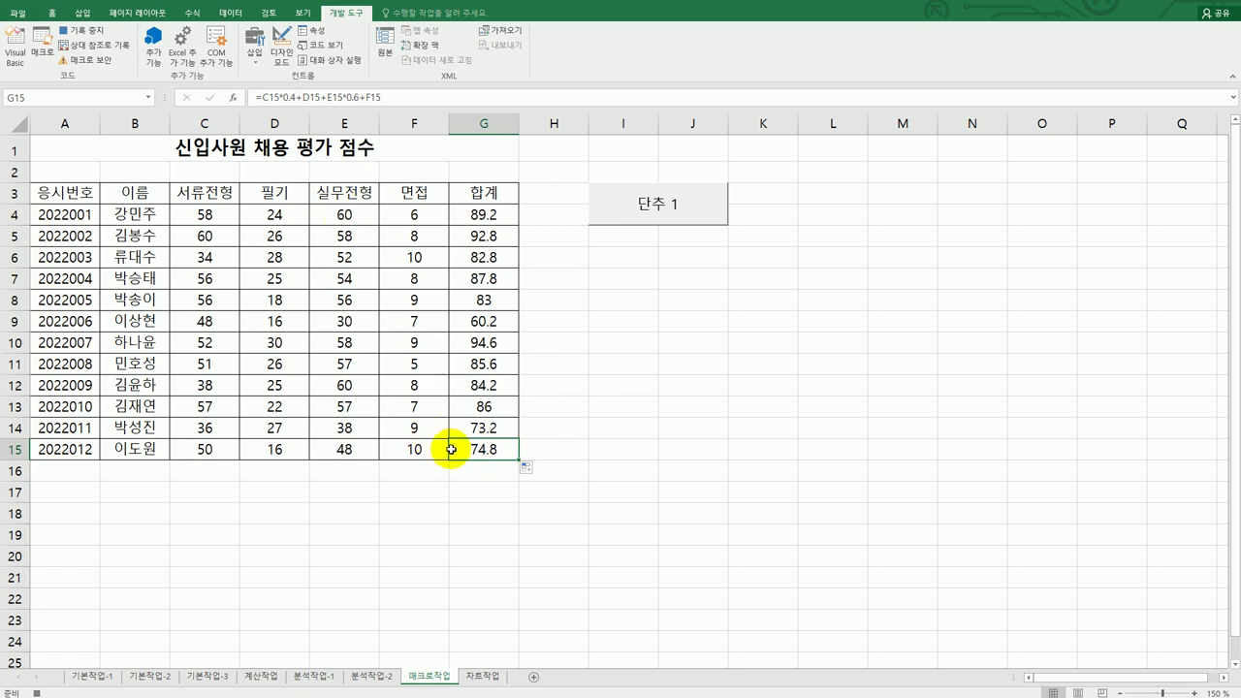
pyautogui.click(80, 32)
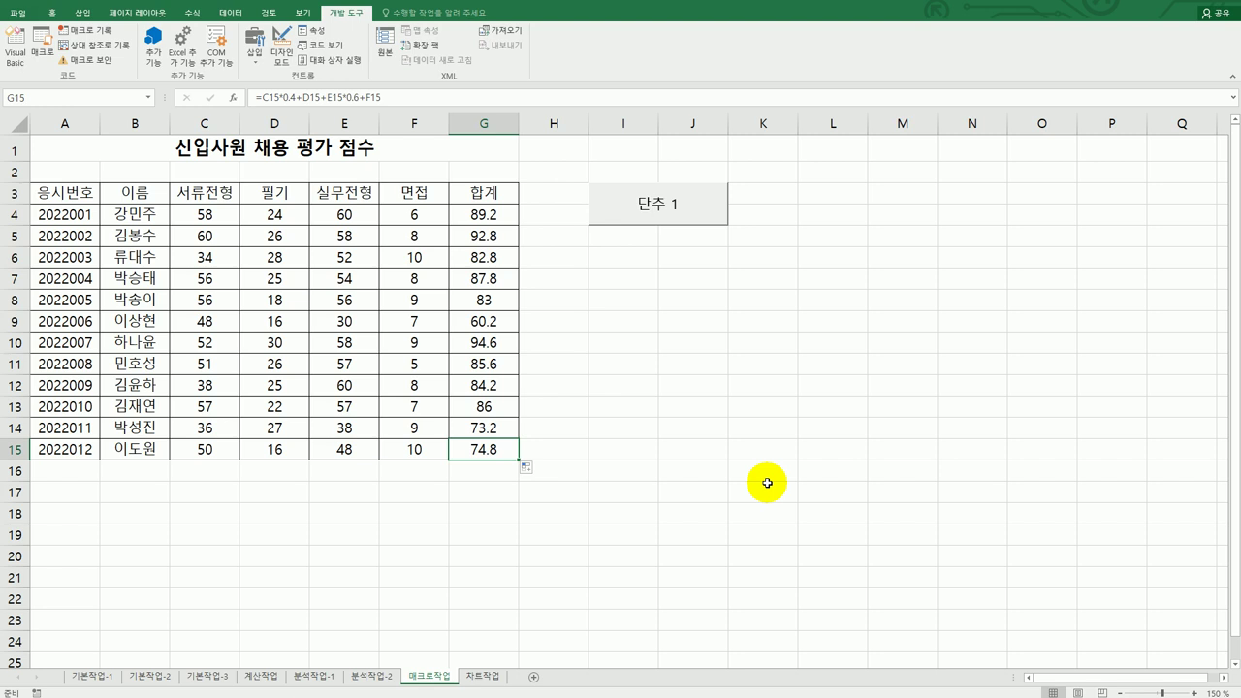
# Step: Change the text of the button over I3:J4 to 합계 and deselect it
pyautogui.rightClick(657, 203)
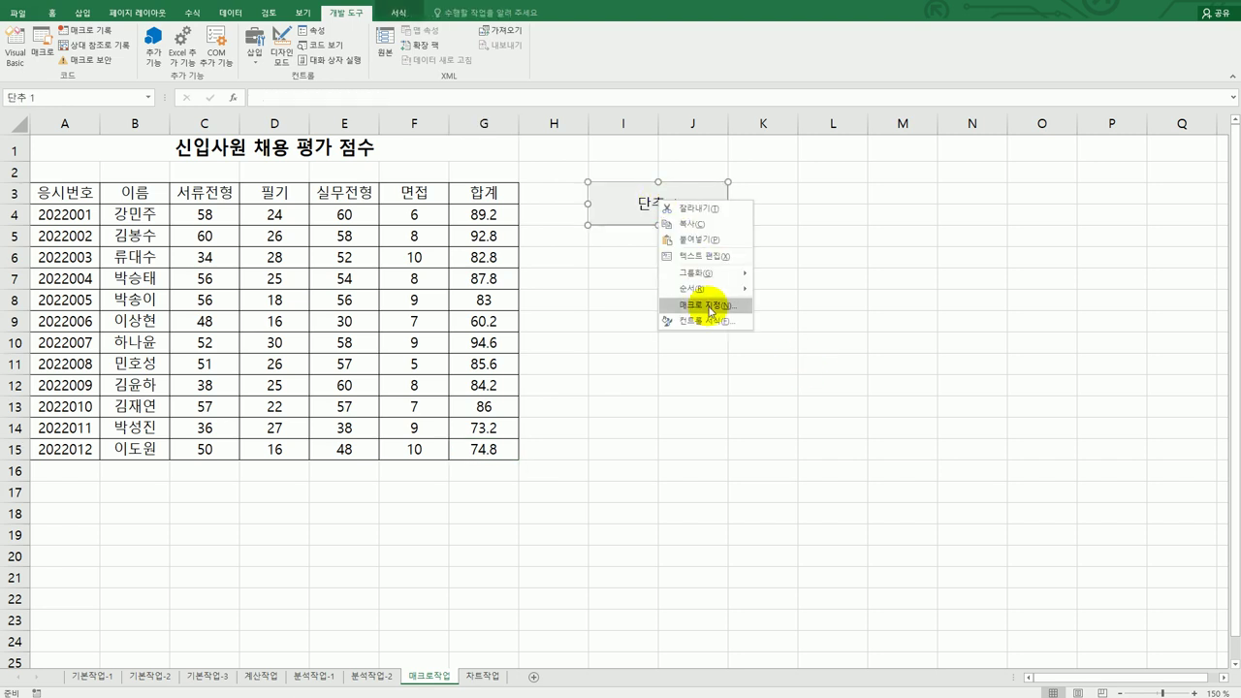
pyautogui.click(701, 257)
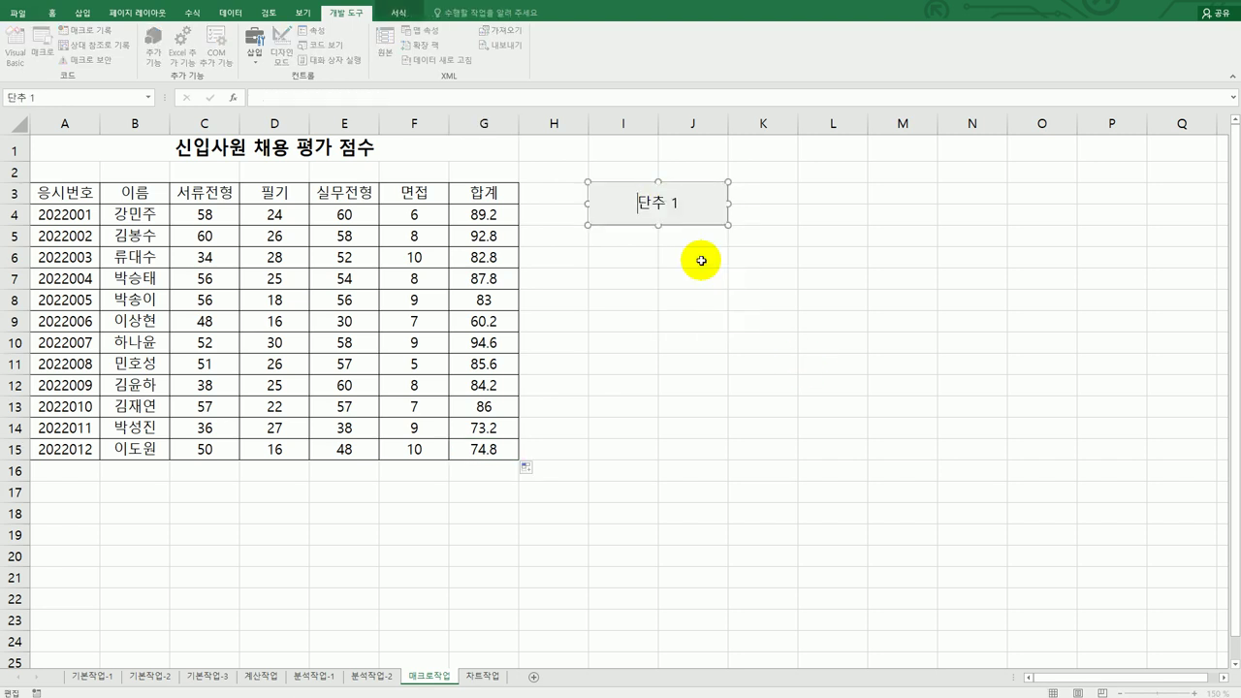
pyautogui.hotkey('ctrl', 'a')
pyautogui.write('합계')
pyautogui.click(739, 281)
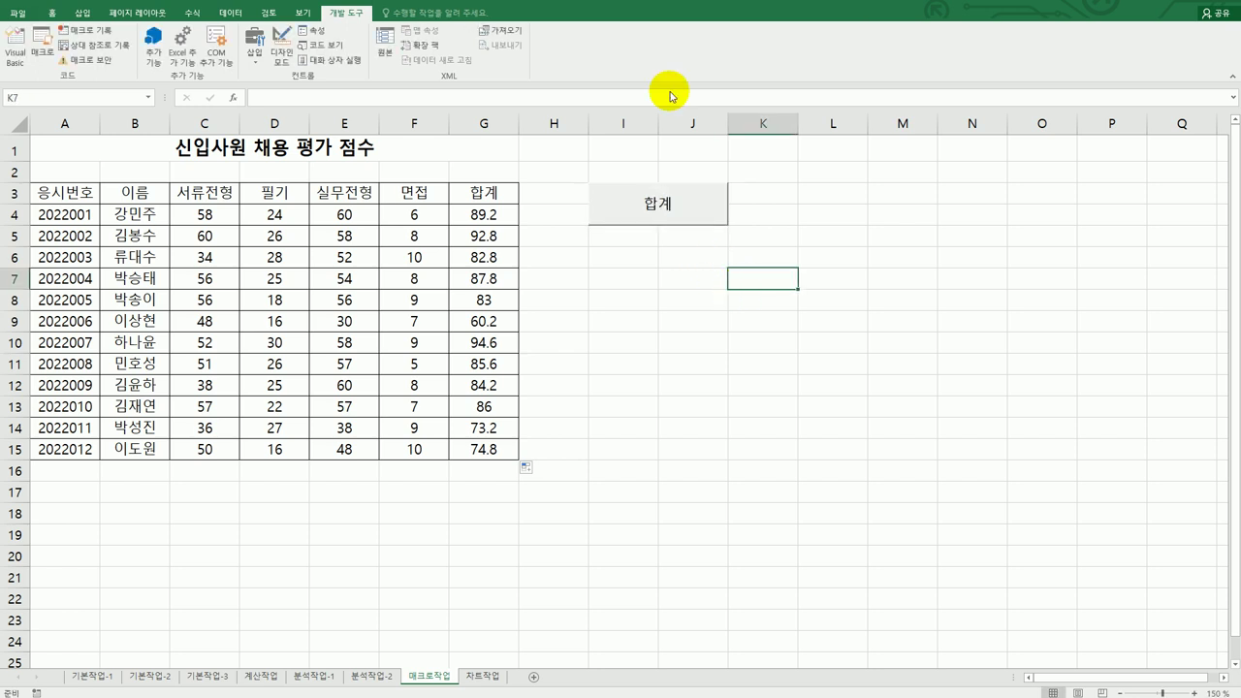
# Step: Check the second macro's instructions in the exam document, and draw a block-arrow pentagon (오각형) over I6:J7 with the text 서식
pyautogui.hotkey('alt', 'Tab')
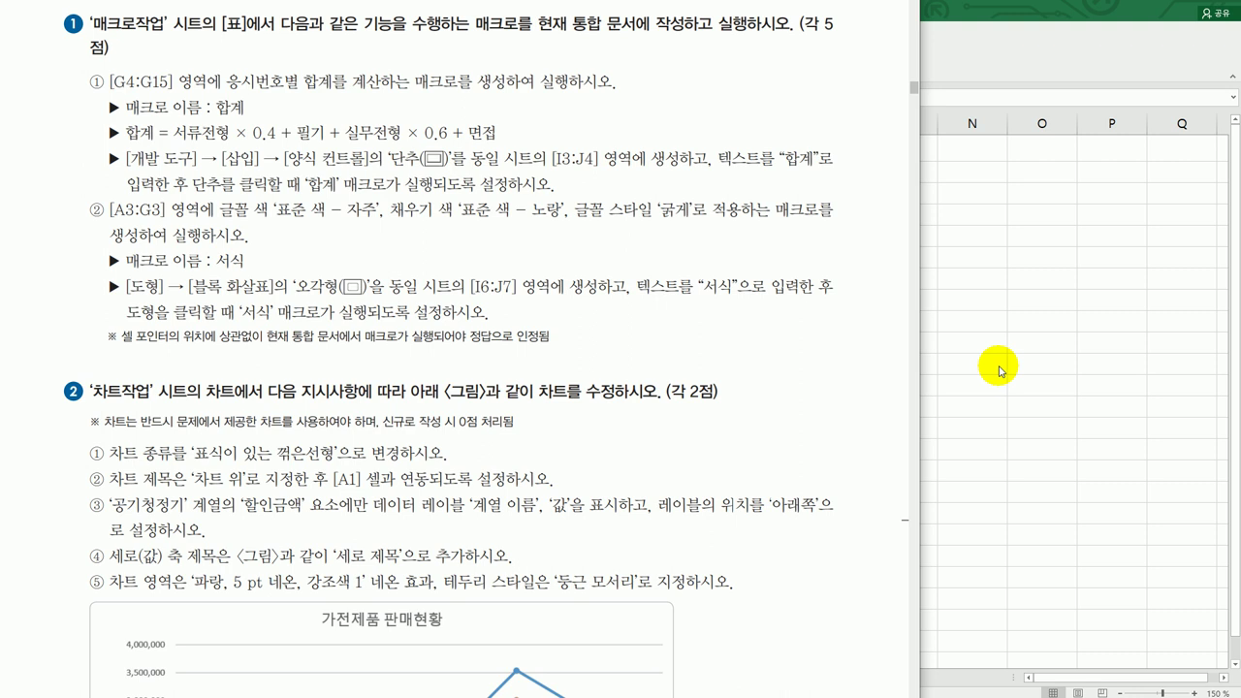
pyautogui.hotkey('alt', 'Tab')
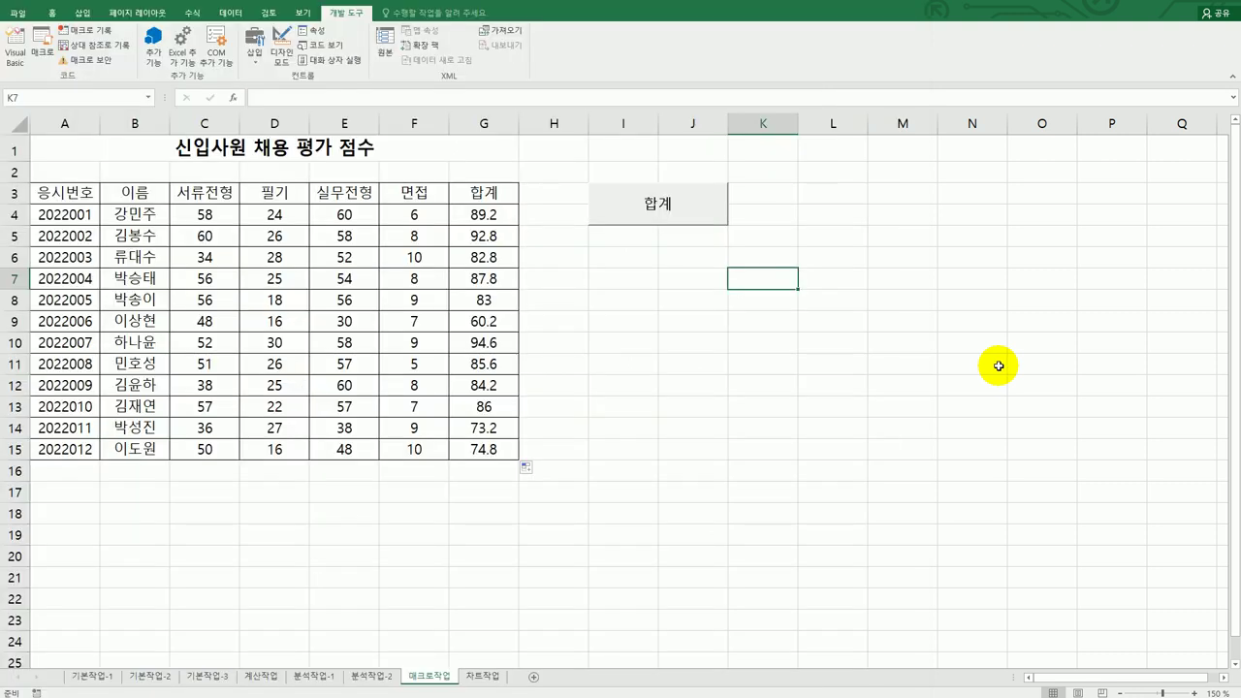
pyautogui.click(83, 16)
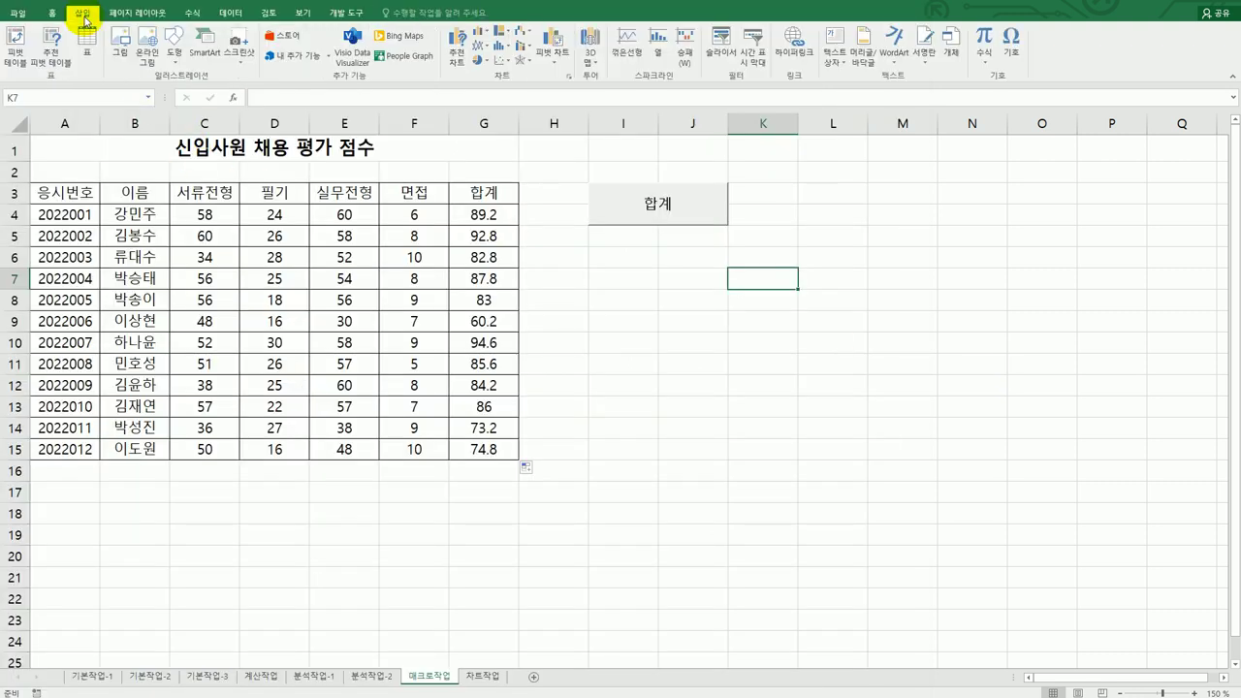
pyautogui.click(174, 48)
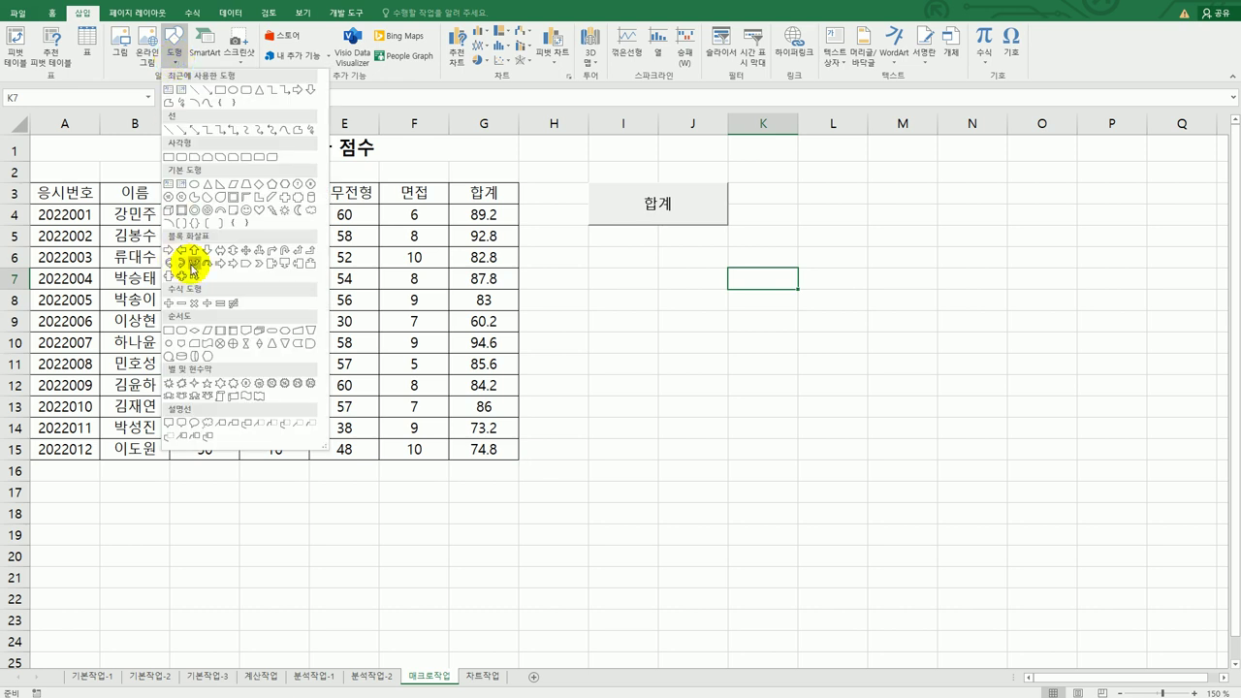
pyautogui.click(245, 264)
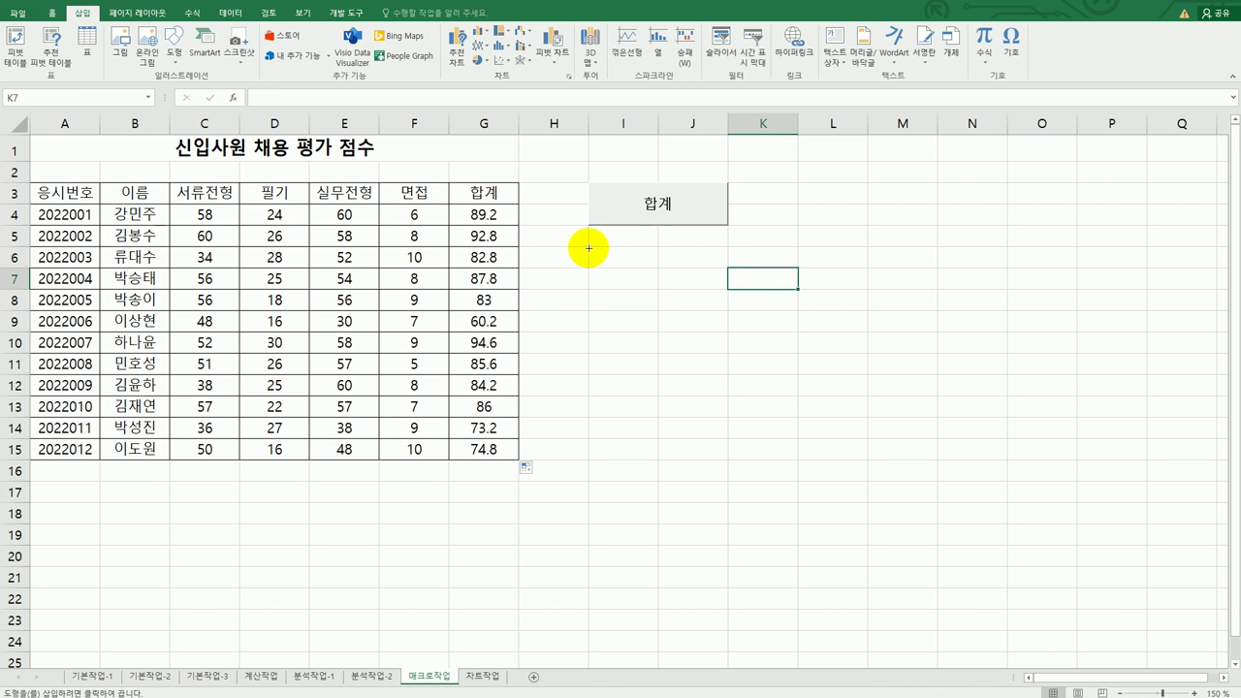
pyautogui.moveTo(588, 247); pyautogui.dragTo(703, 285)
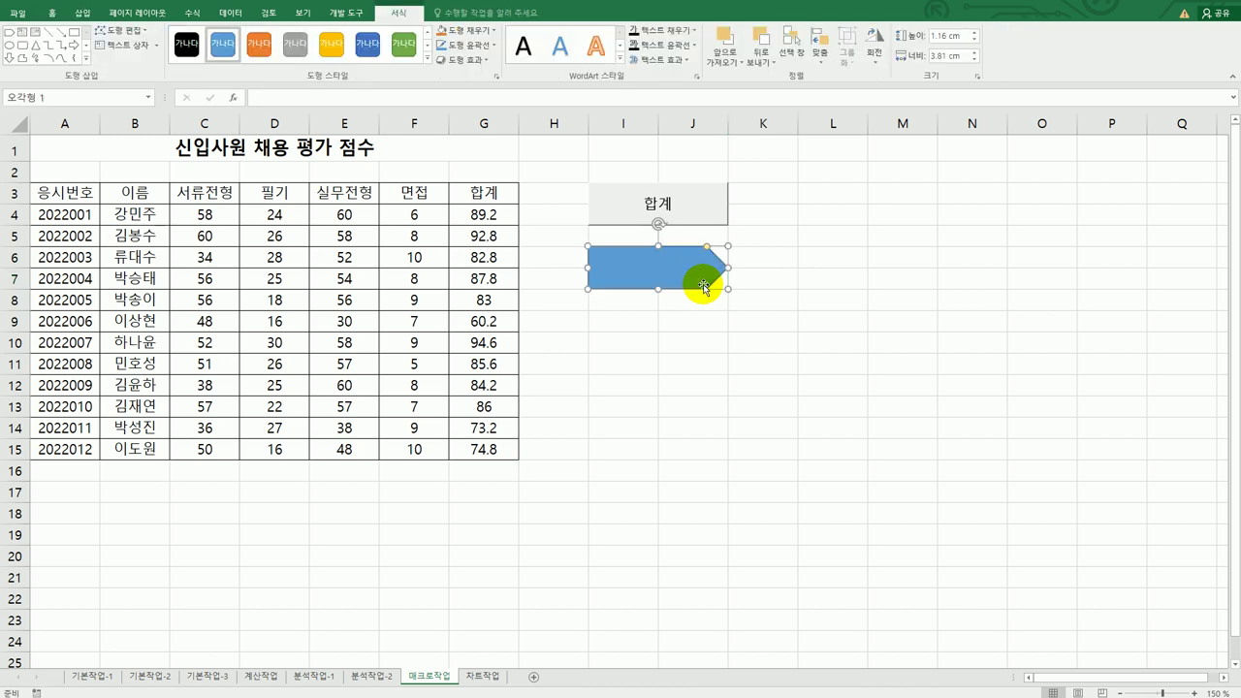
pyautogui.write('서시')
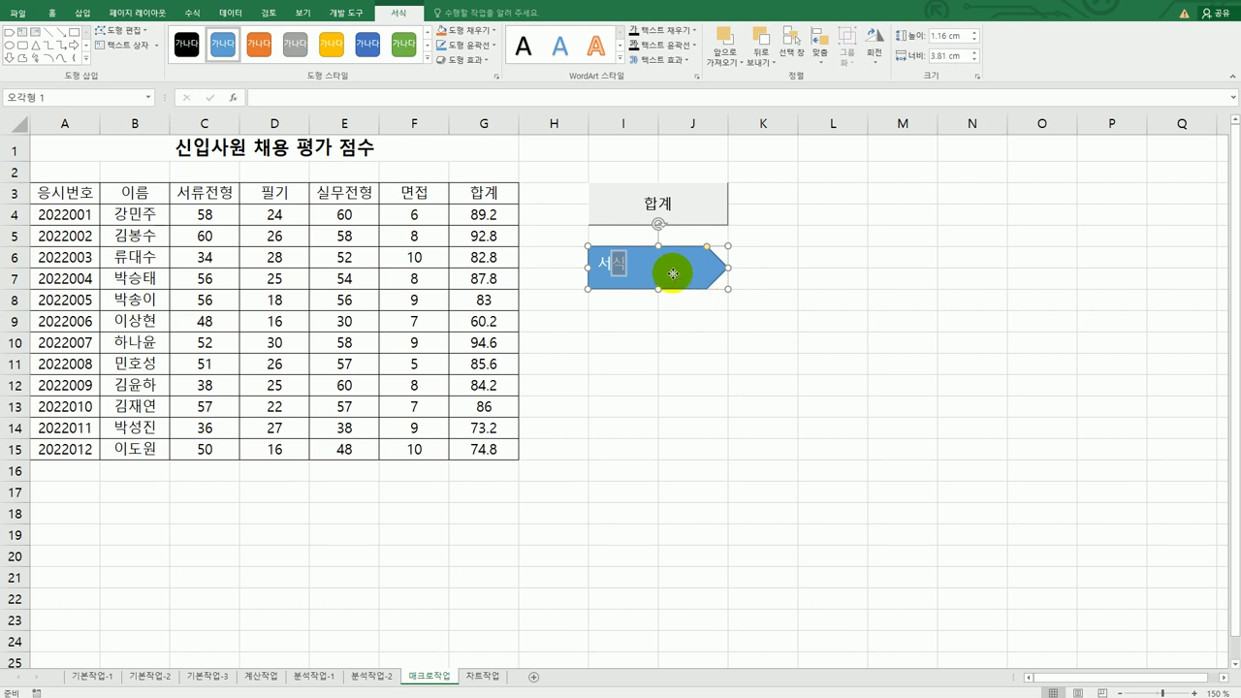
# Step: Assign a new macro named 서식 to the pentagon and start recording it, stored in 현재 통합 문서
pyautogui.rightClick(673, 274)
pyautogui.click(741, 442)
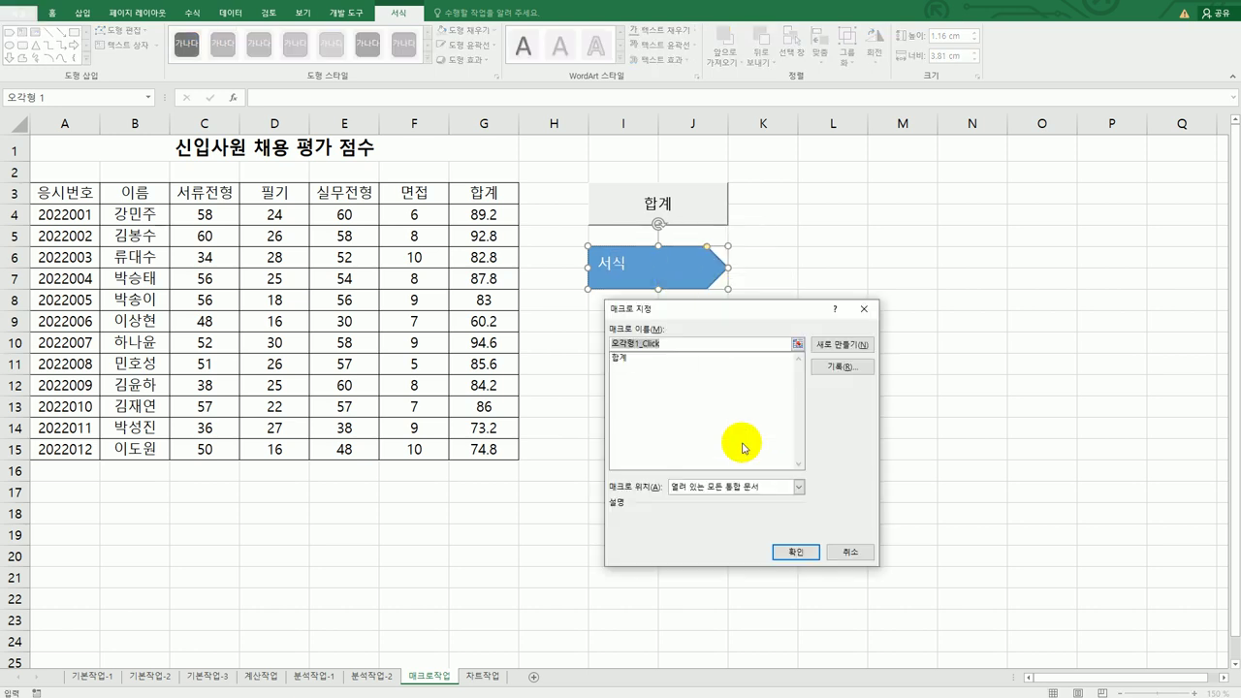
pyautogui.write('ㅅ')
pyautogui.click(830, 366)
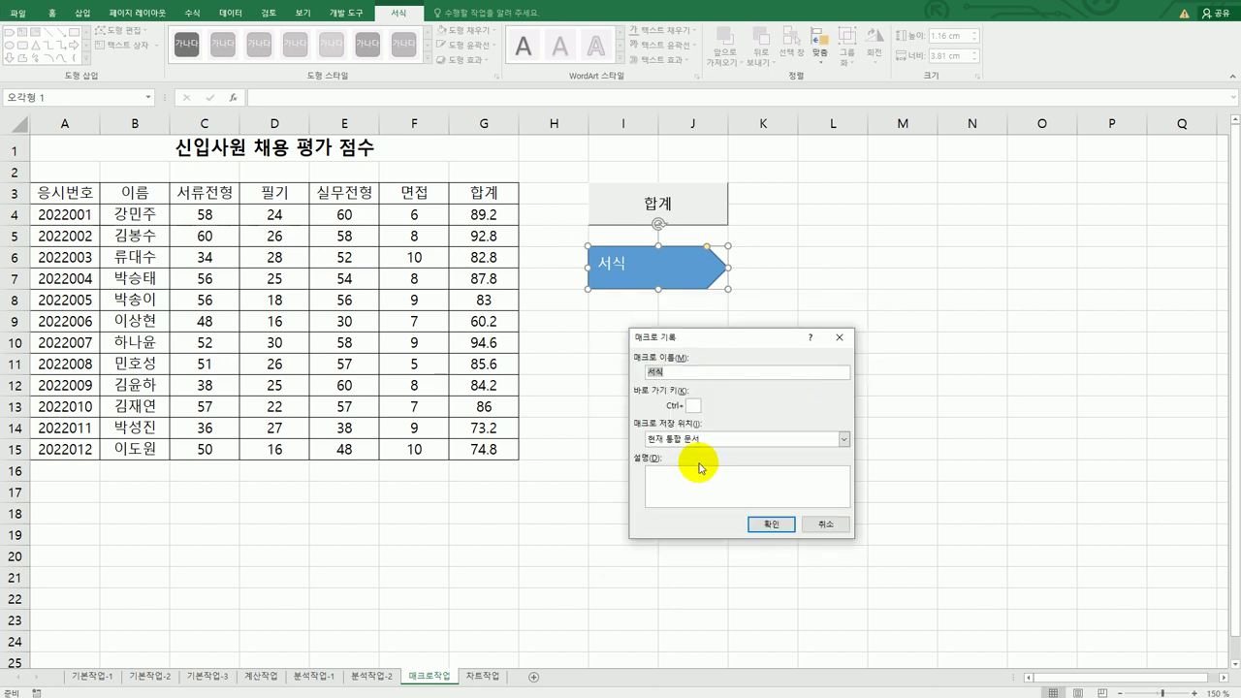
pyautogui.click(622, 271)
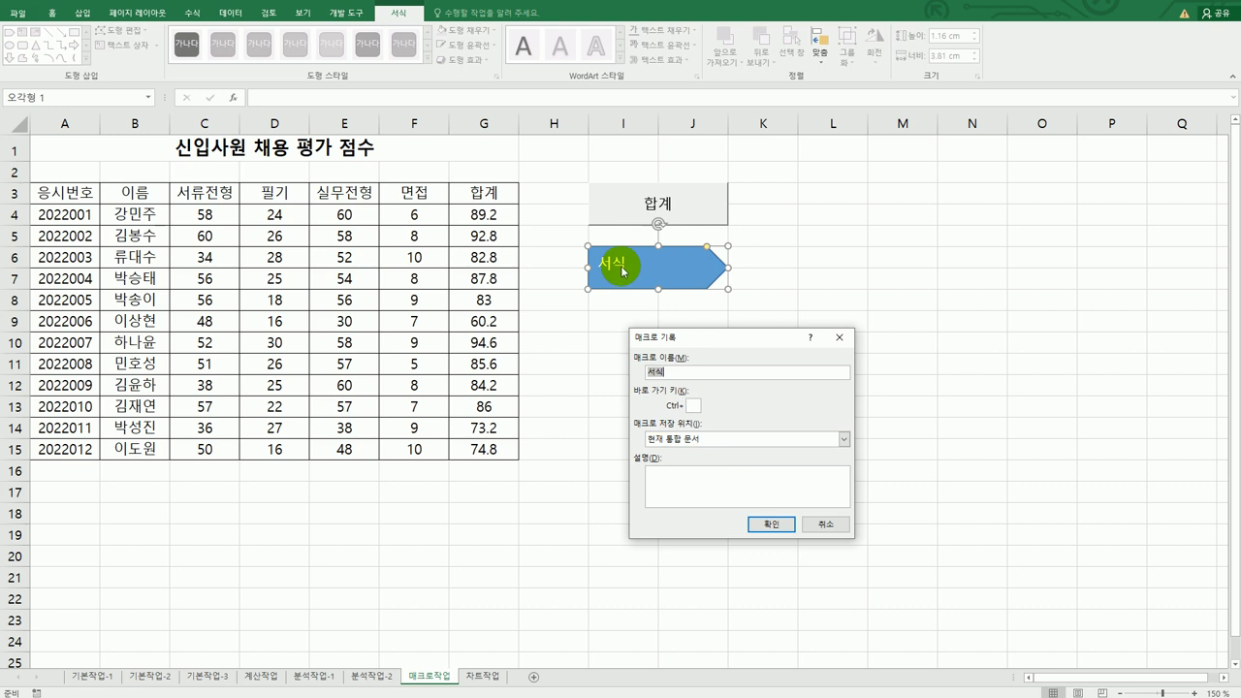
pyautogui.click(763, 525)
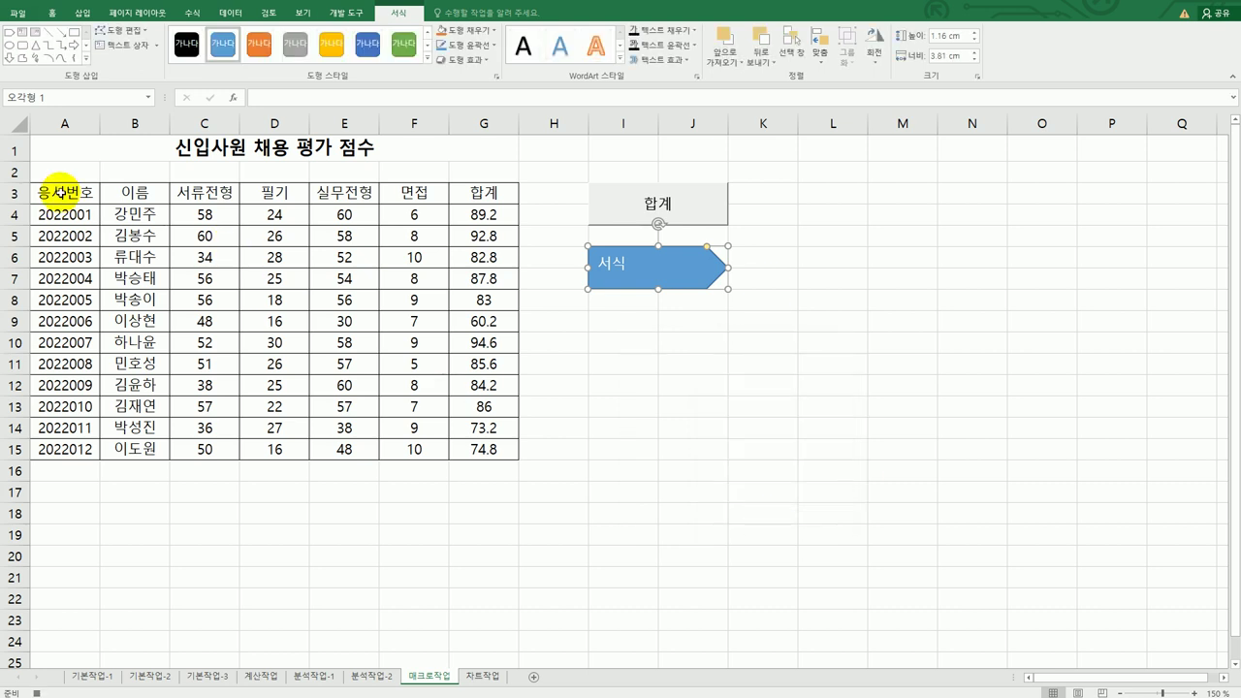
# Step: Format the header cells A3:G3 as bold with the standard font colour 자주 and the standard fill colour 노랑
pyautogui.moveTo(68, 193); pyautogui.dragTo(471, 200)
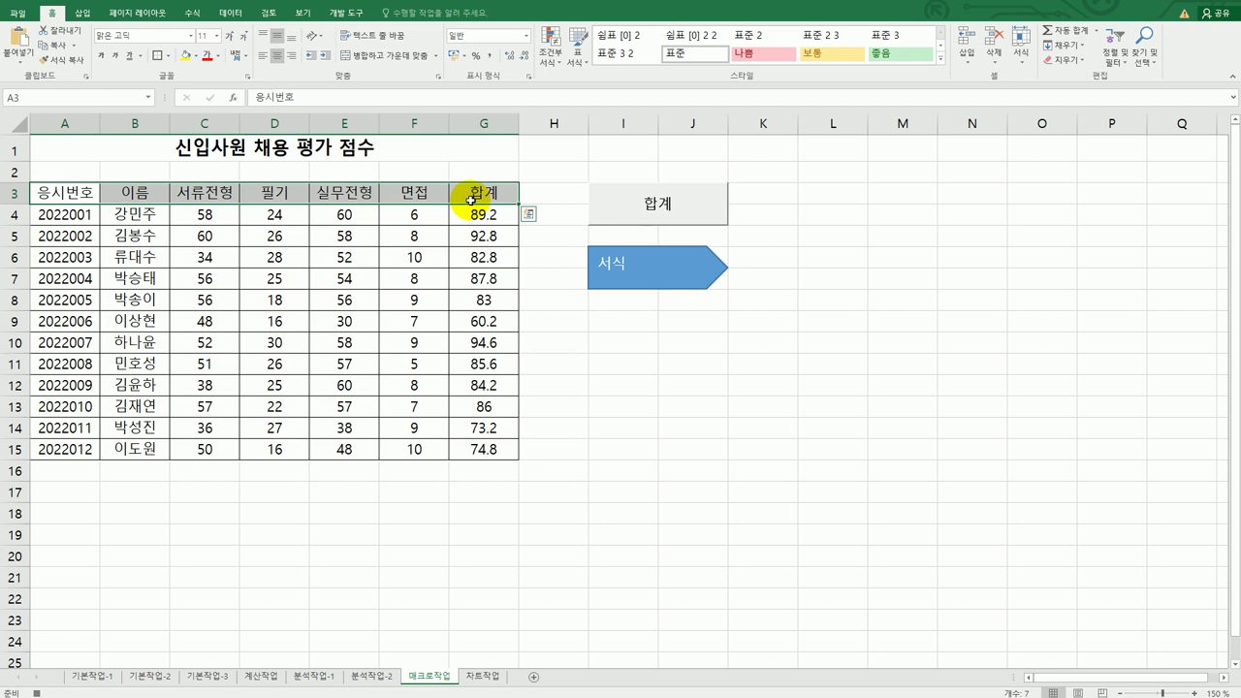
pyautogui.click(103, 56)
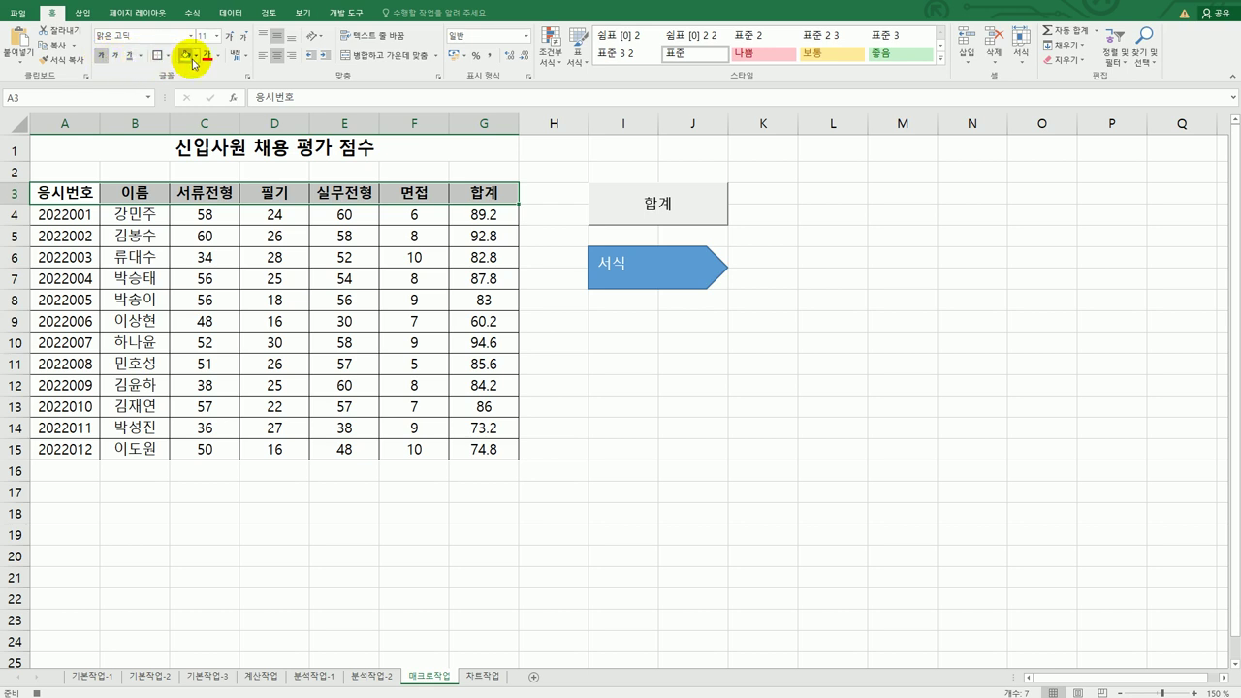
pyautogui.click(217, 55)
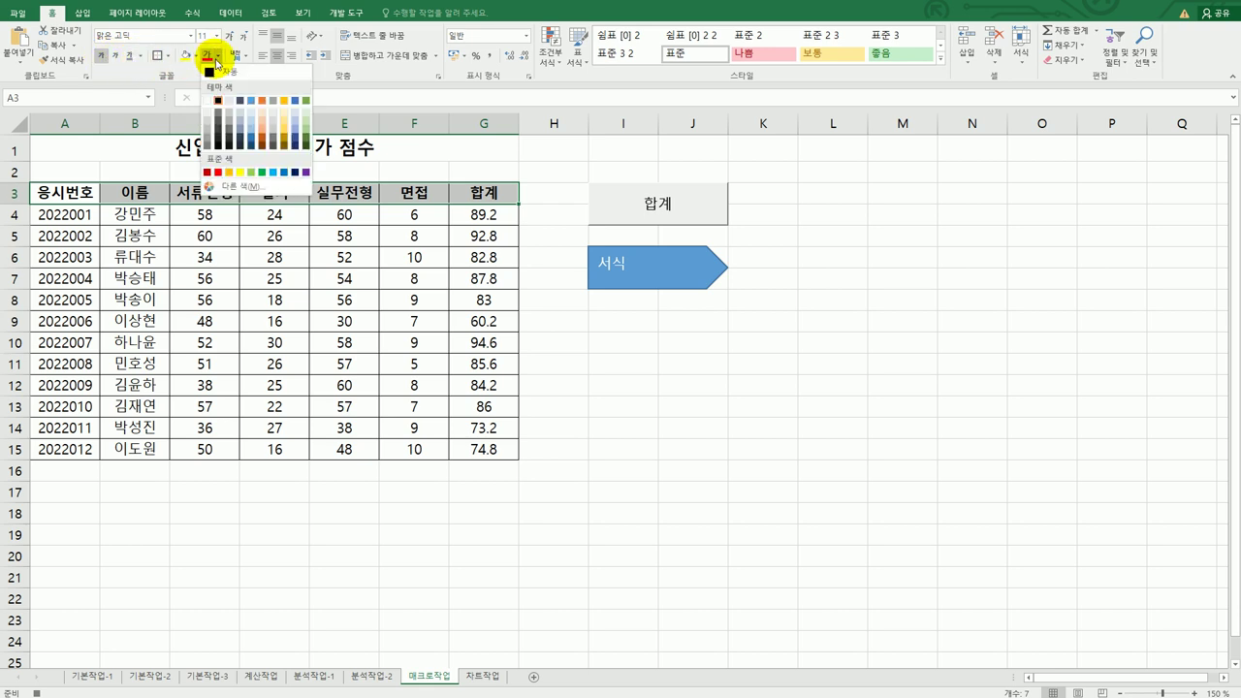
pyautogui.click(306, 172)
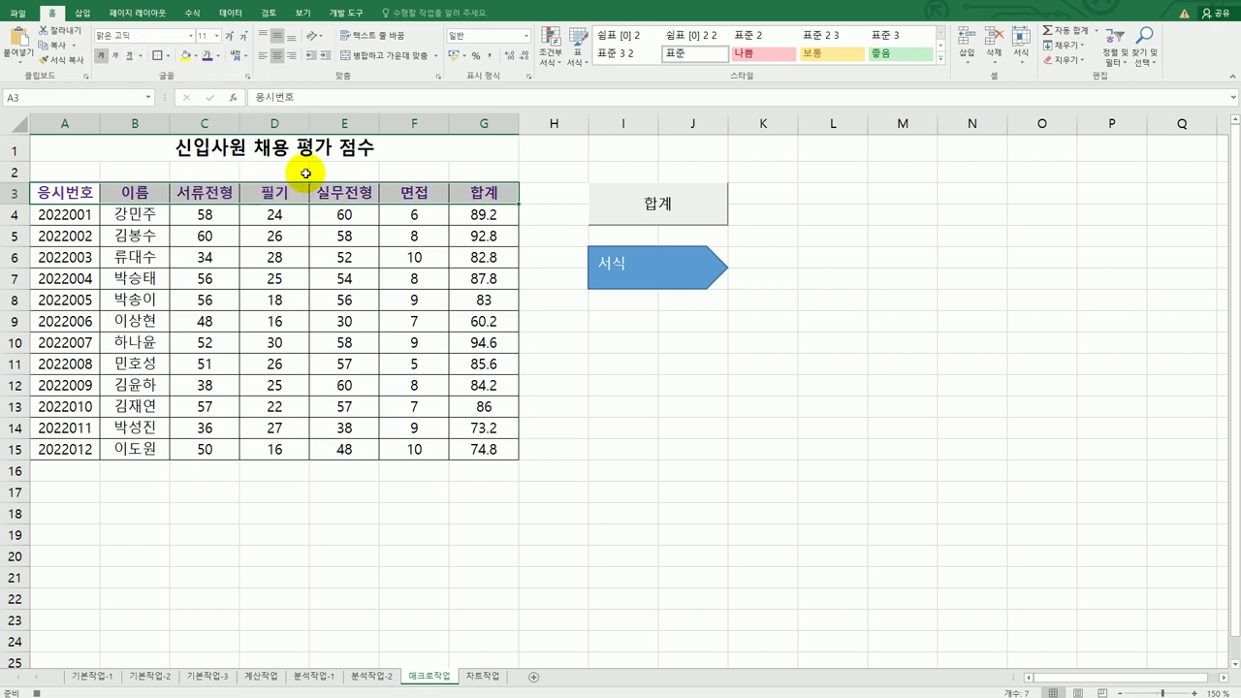
pyautogui.click(196, 55)
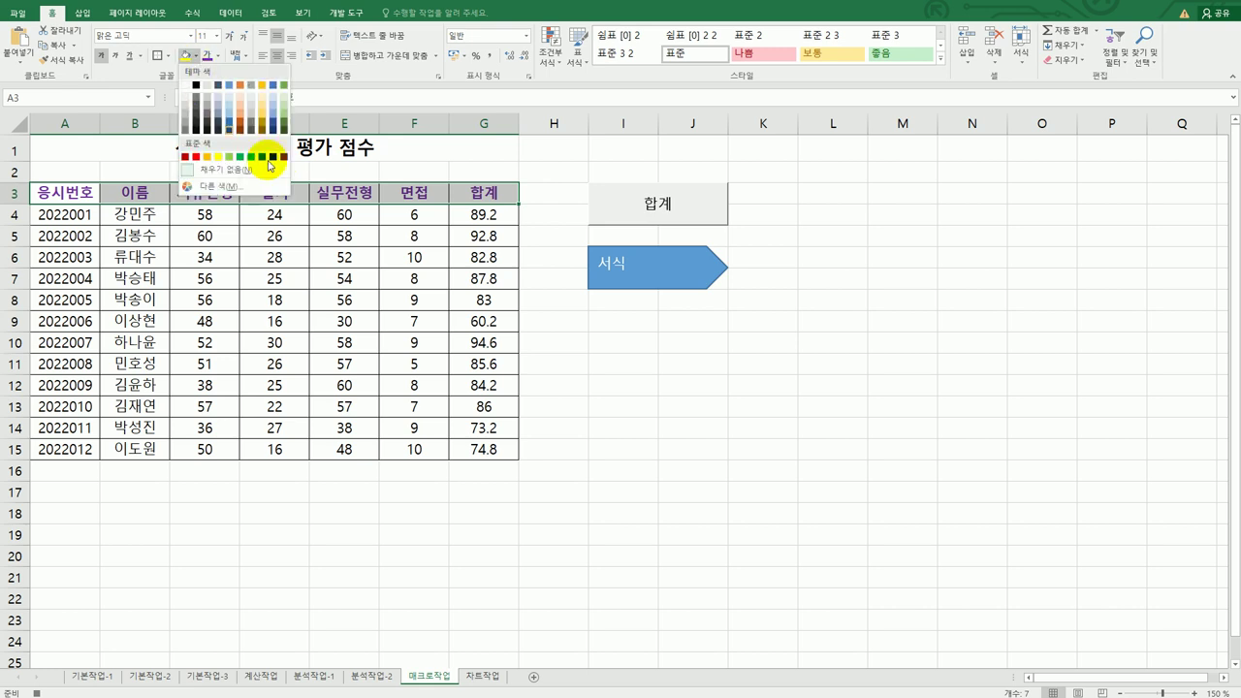
pyautogui.click(217, 157)
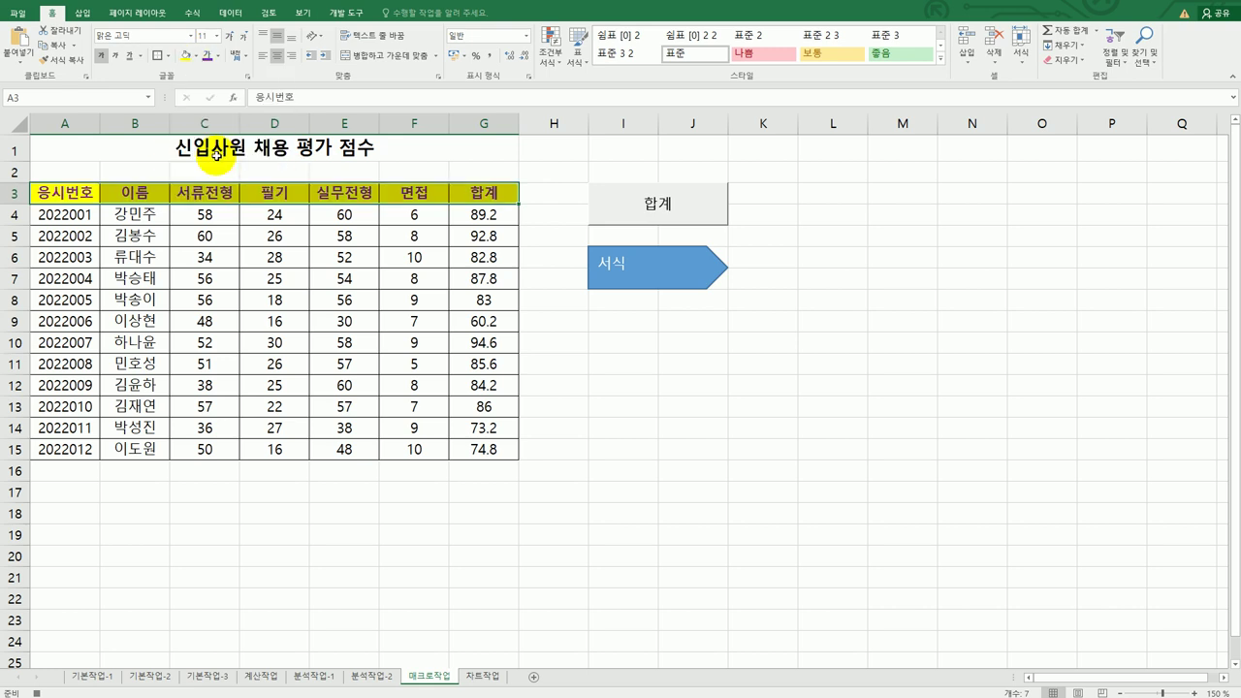
pyautogui.click(482, 193)
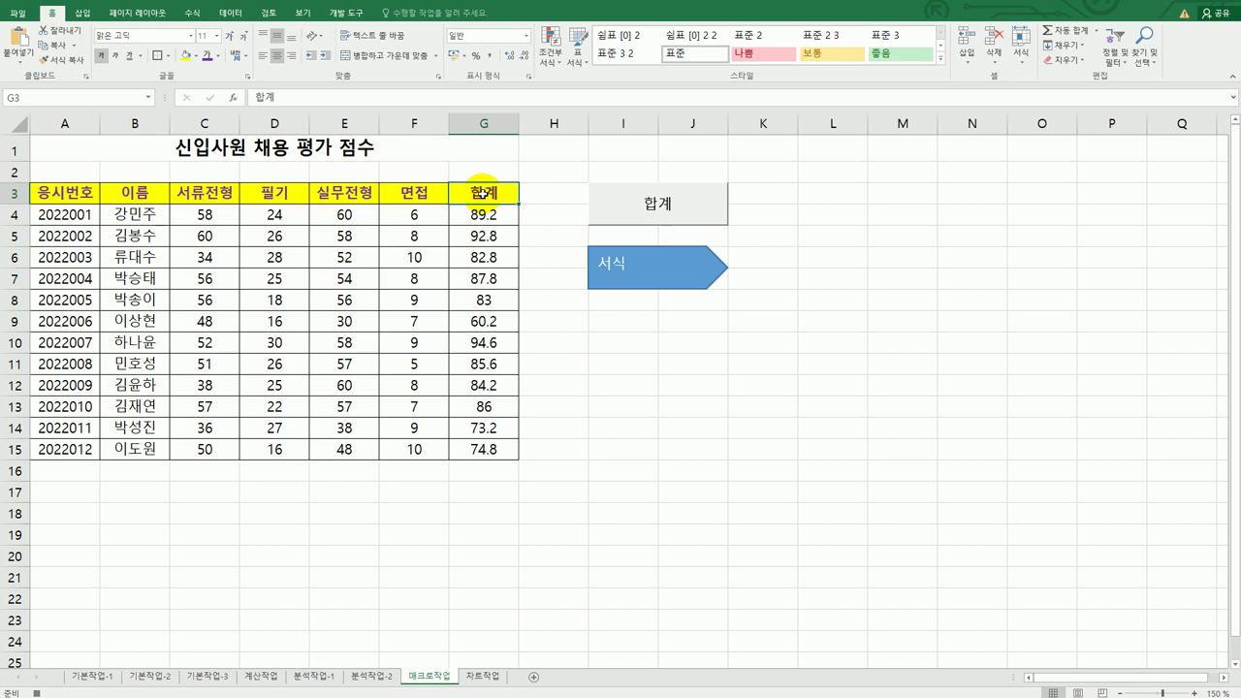
# Step: Stop recording the 서식 macro and deselect the header cells
pyautogui.click(343, 13)
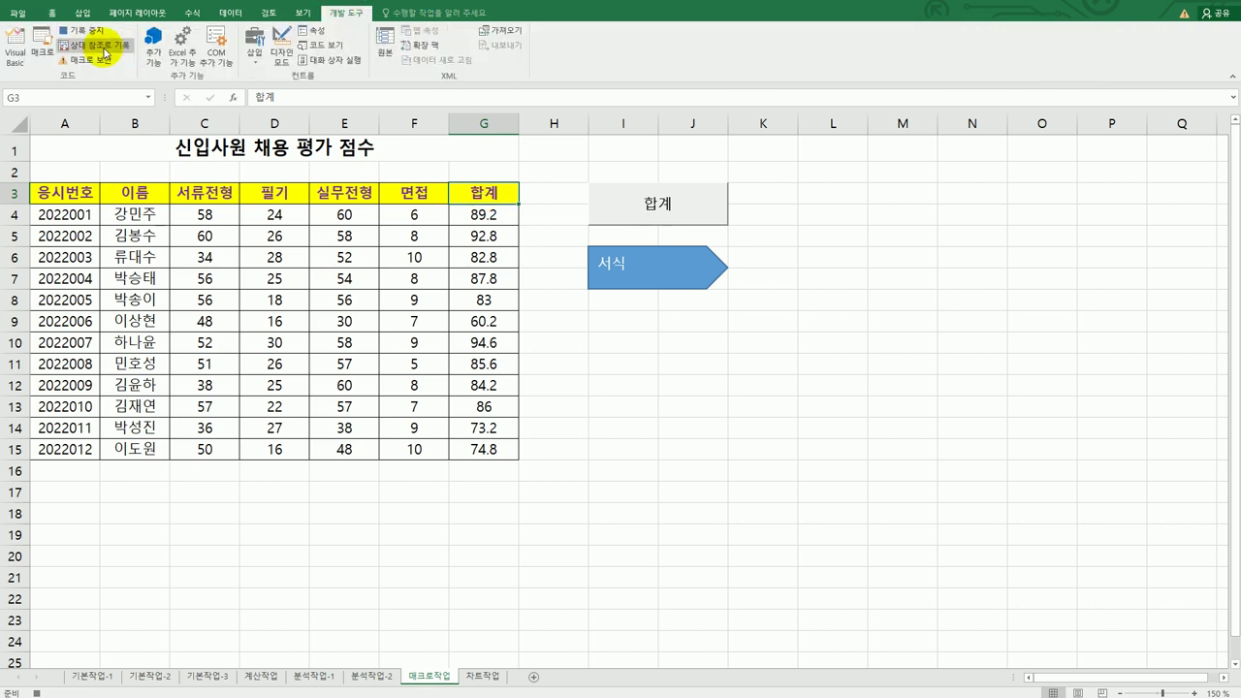
pyautogui.click(81, 30)
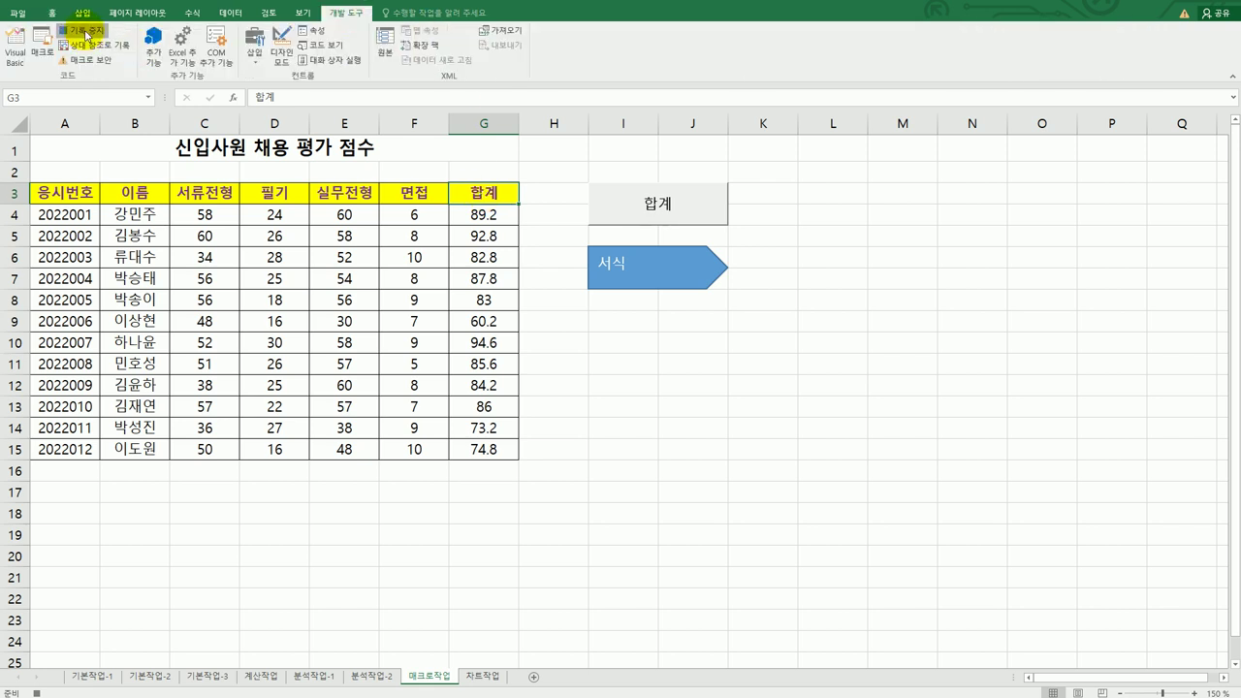
pyautogui.click(625, 331)
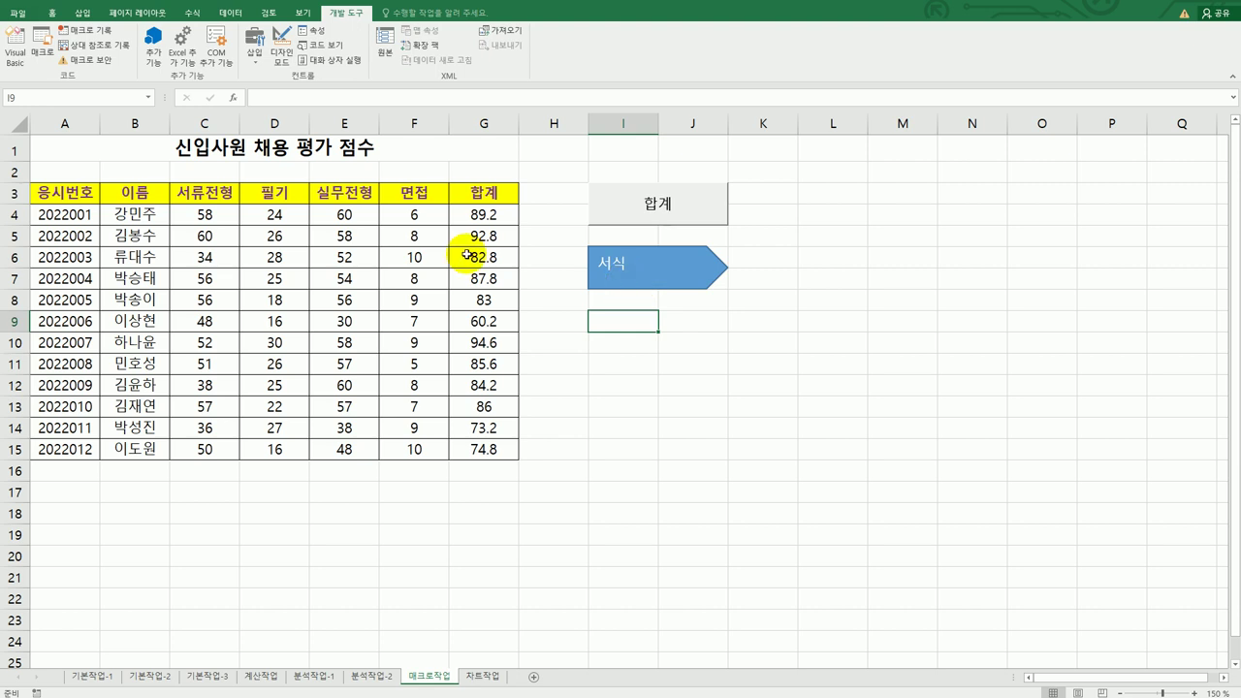
# Step: Remove the fill from the header cells A3:G3 and run the 서식 macro from the pentagon to test it
pyautogui.moveTo(44, 192); pyautogui.dragTo(486, 192)
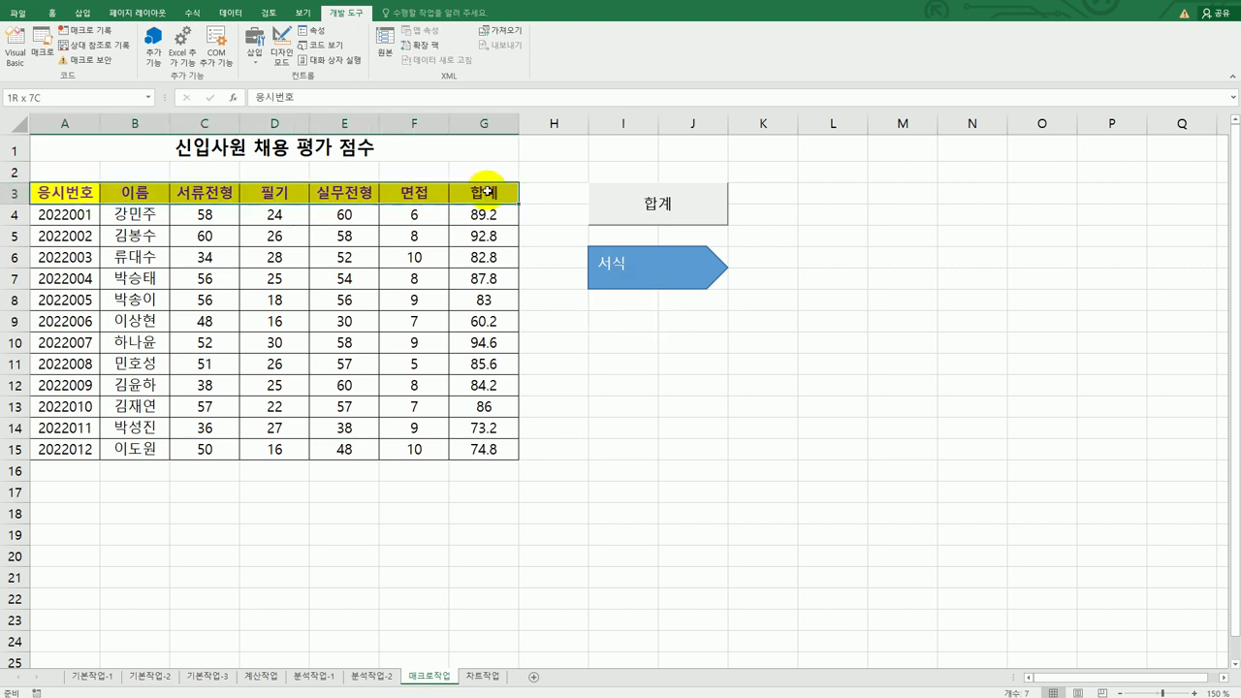
pyautogui.click(52, 13)
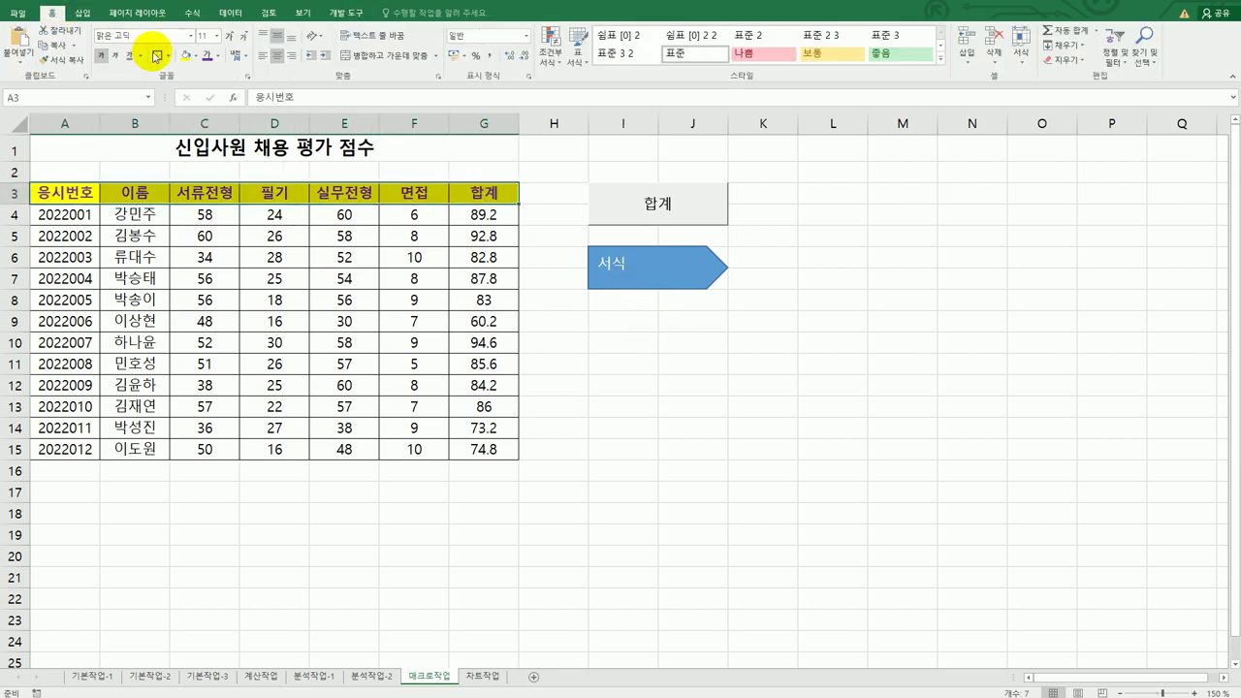
pyautogui.click(193, 55)
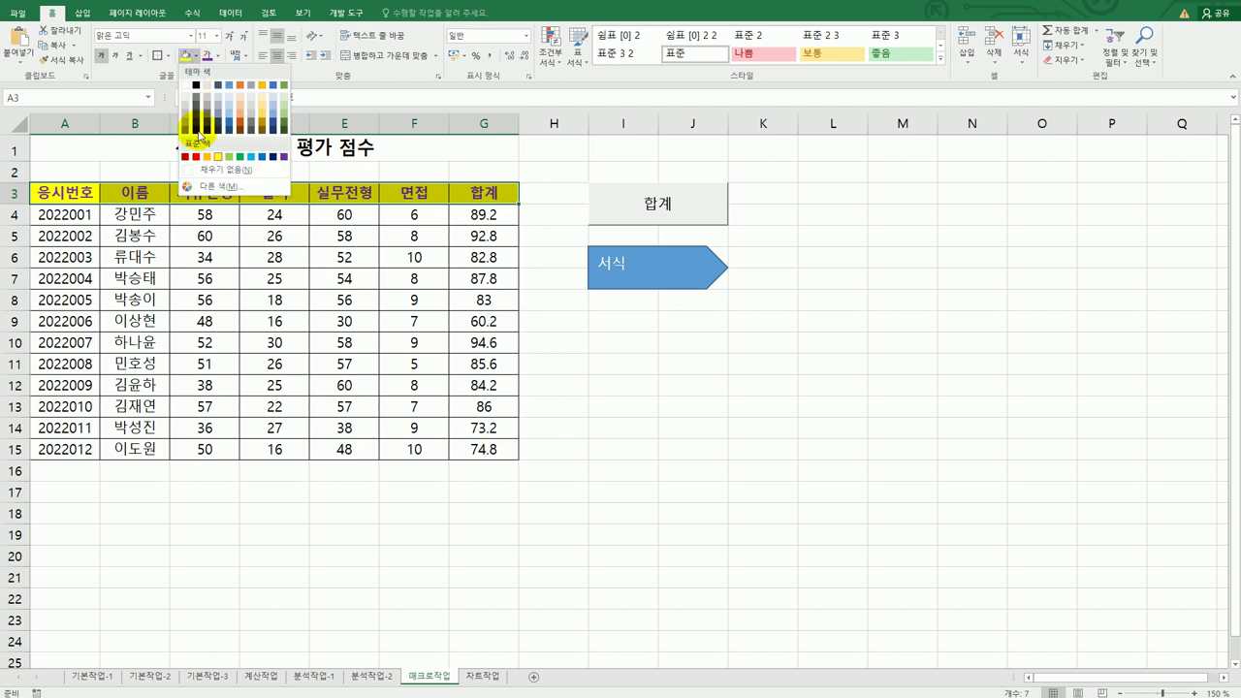
pyautogui.click(221, 169)
pyautogui.click(640, 426)
pyautogui.click(647, 276)
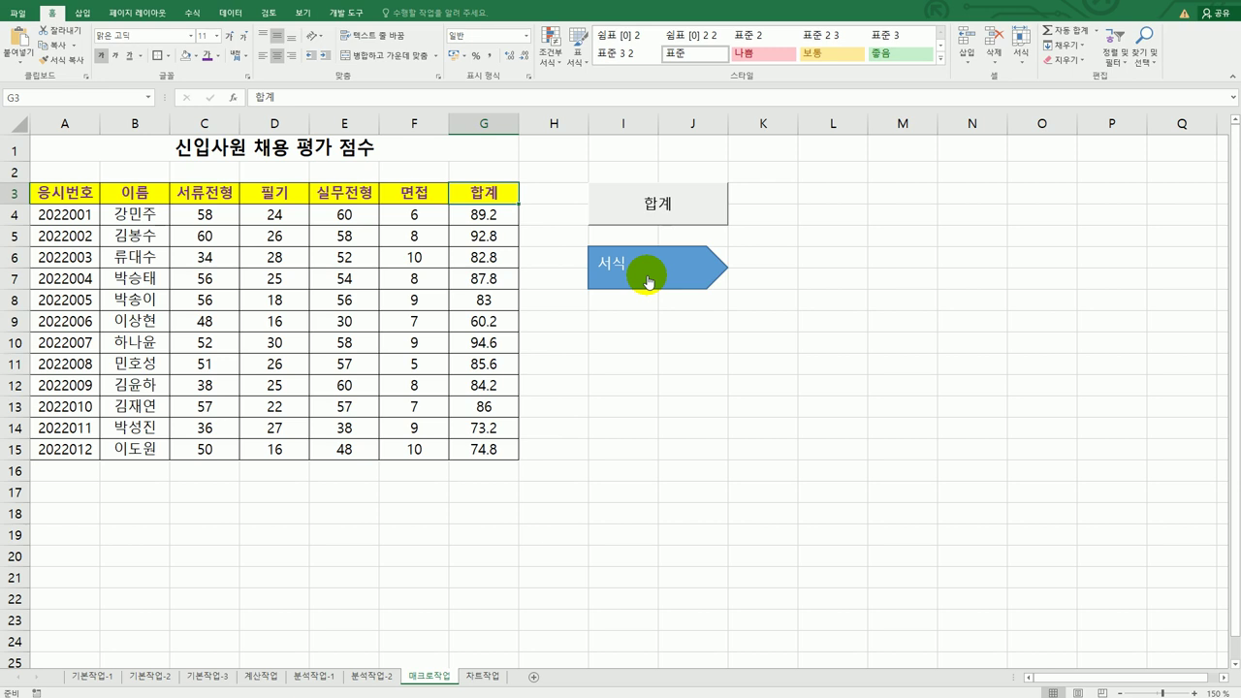
# Step: Check the chart instructions in the exam document, and change the chart on the 차트작업 sheet to a line chart with markers (표식이 있는 꺾은선형)
pyautogui.click(492, 675)
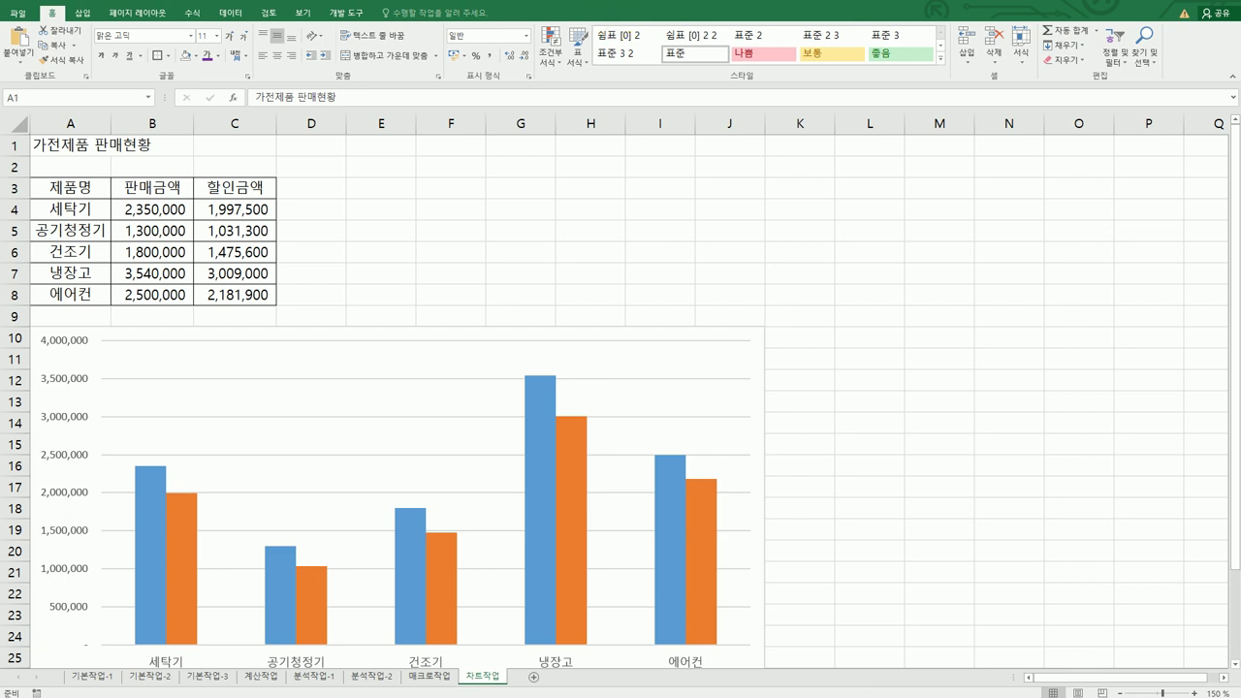
pyautogui.hotkey('alt', 'Tab')
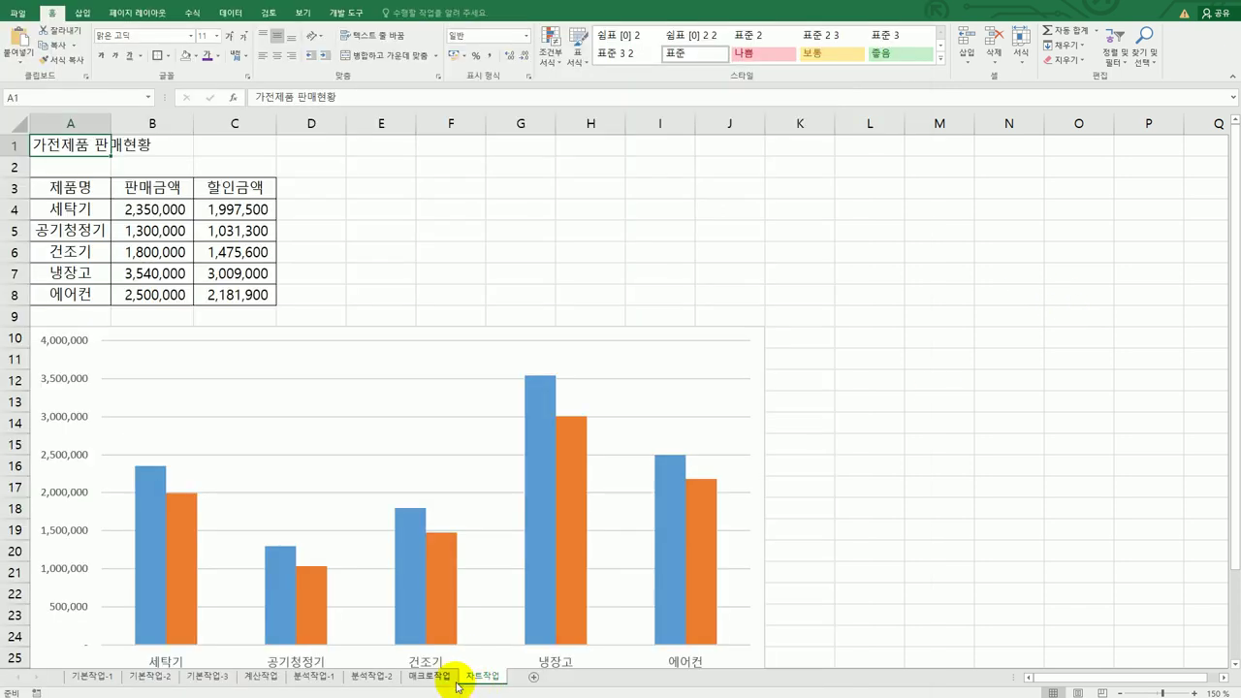
pyautogui.rightClick(394, 369)
pyautogui.click(475, 406)
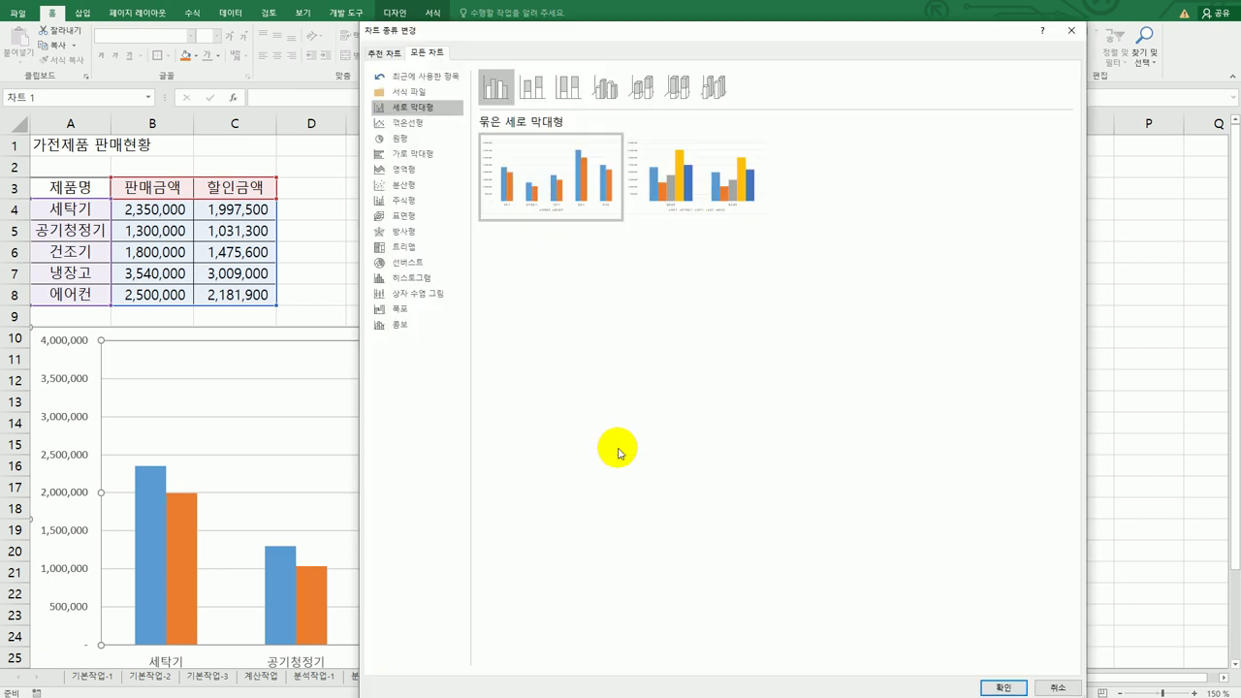
pyautogui.click(398, 123)
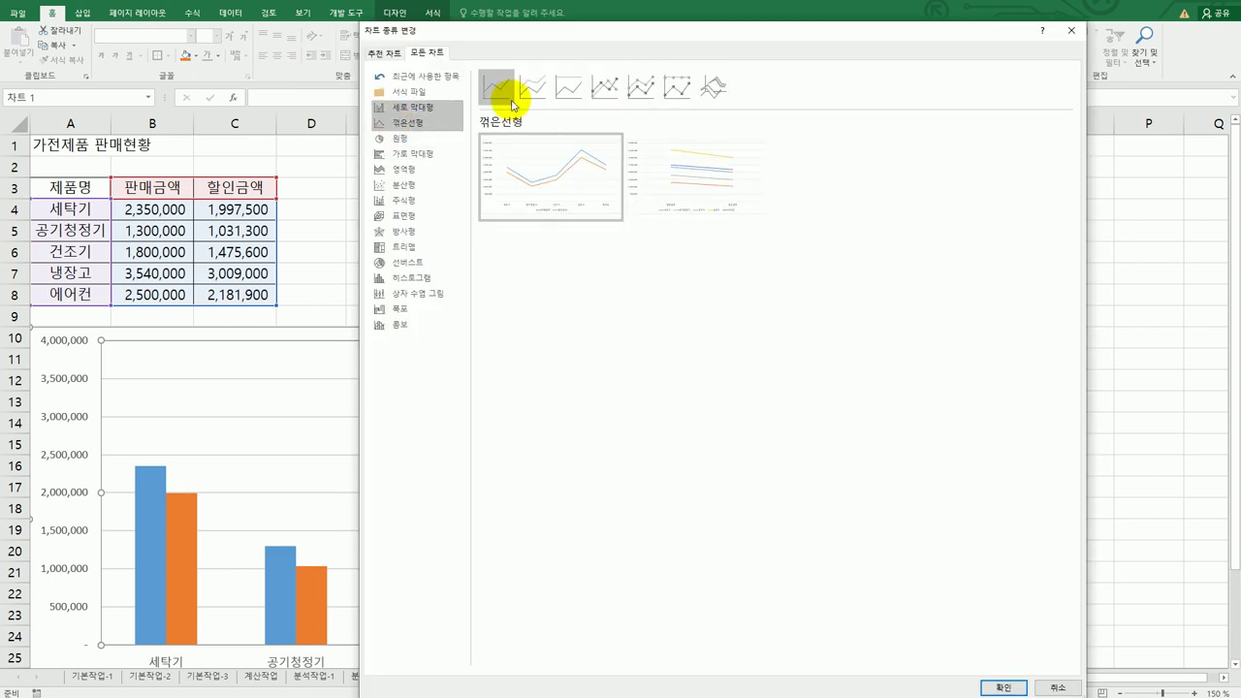
pyautogui.click(607, 81)
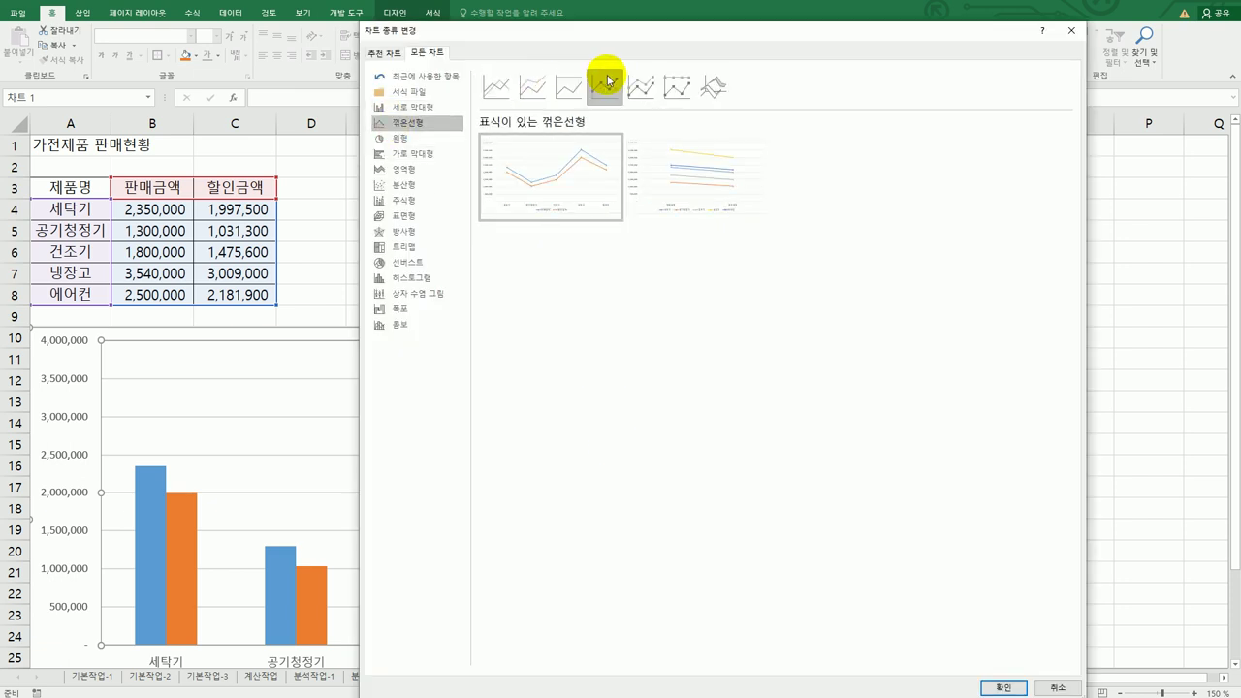
pyautogui.click(1005, 687)
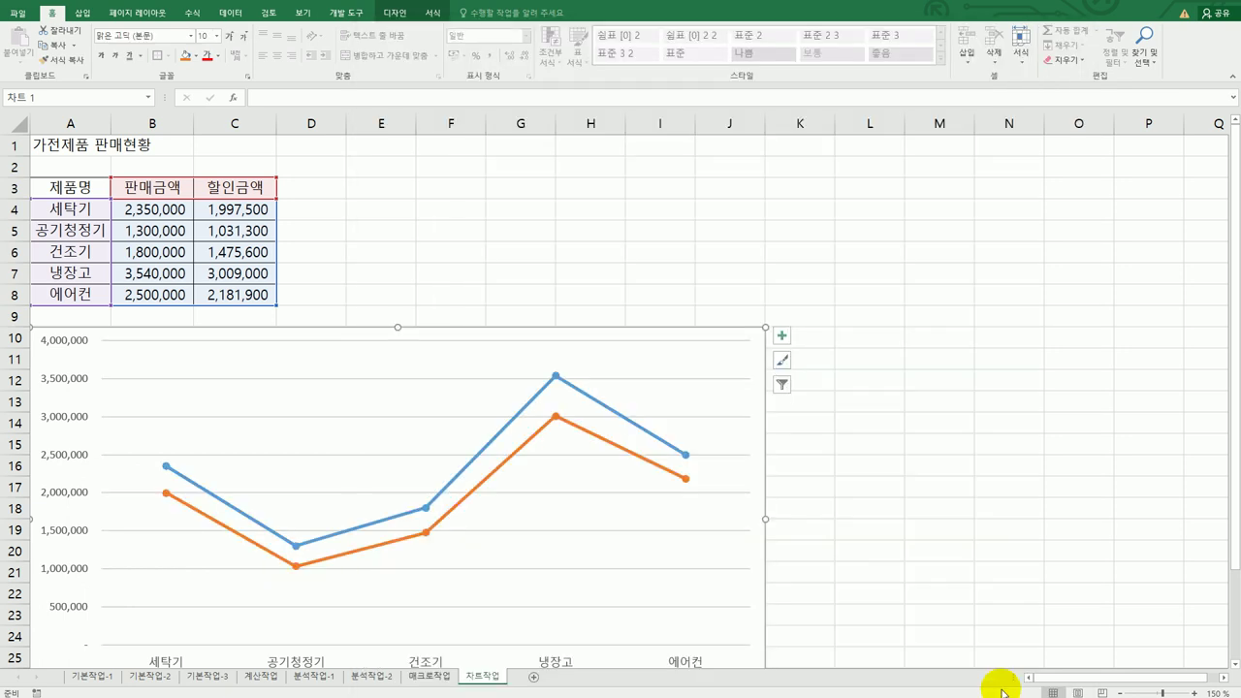
# Step: Add a title to the chart and link it to cell A1 of the 차트작업 sheet
pyautogui.click(781, 339)
pyautogui.click(838, 377)
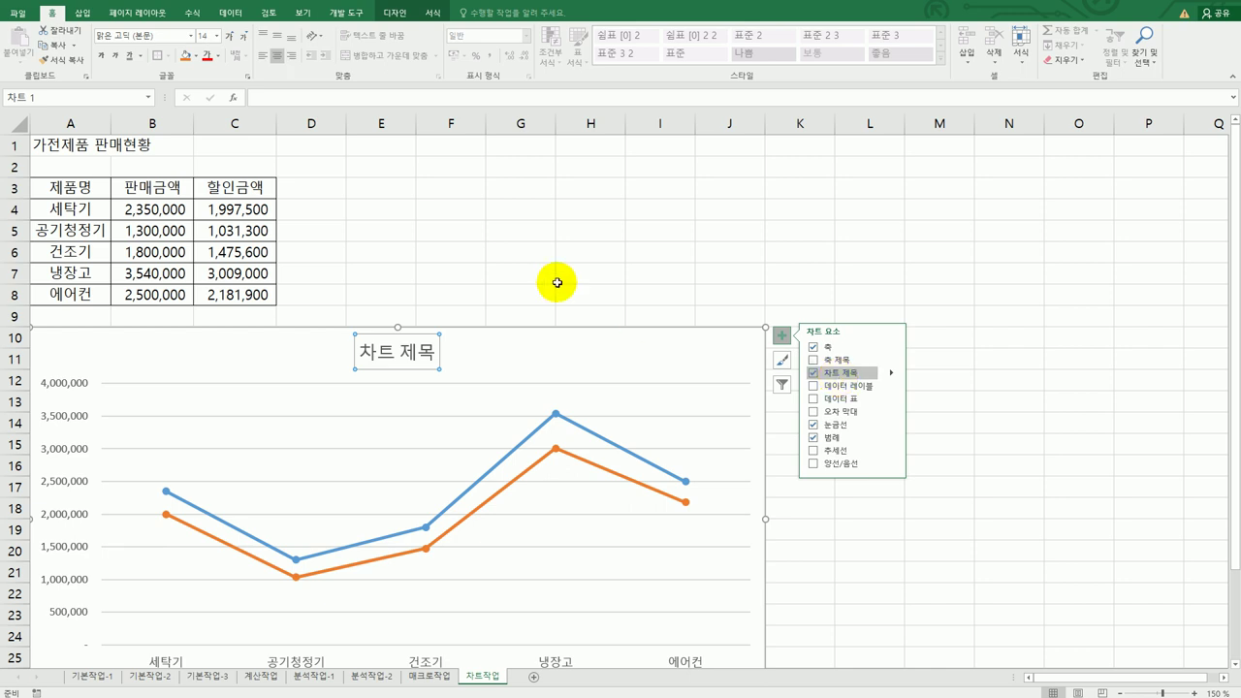
pyautogui.click(373, 98)
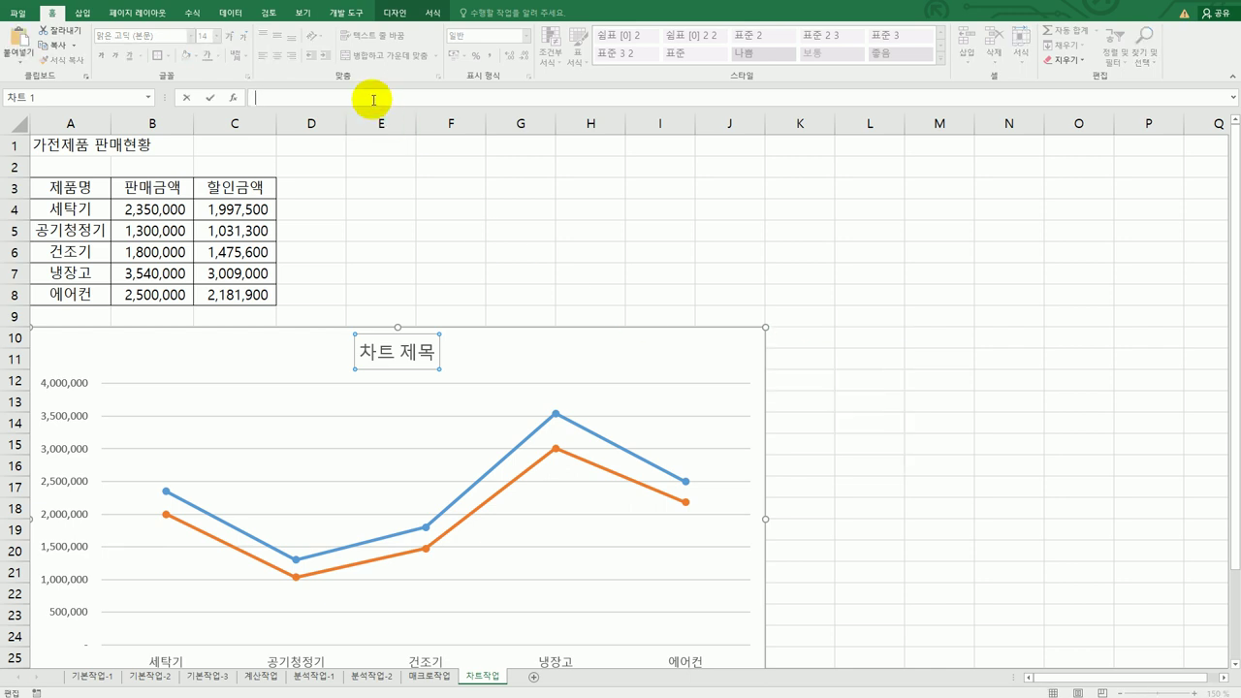
pyautogui.click(68, 146)
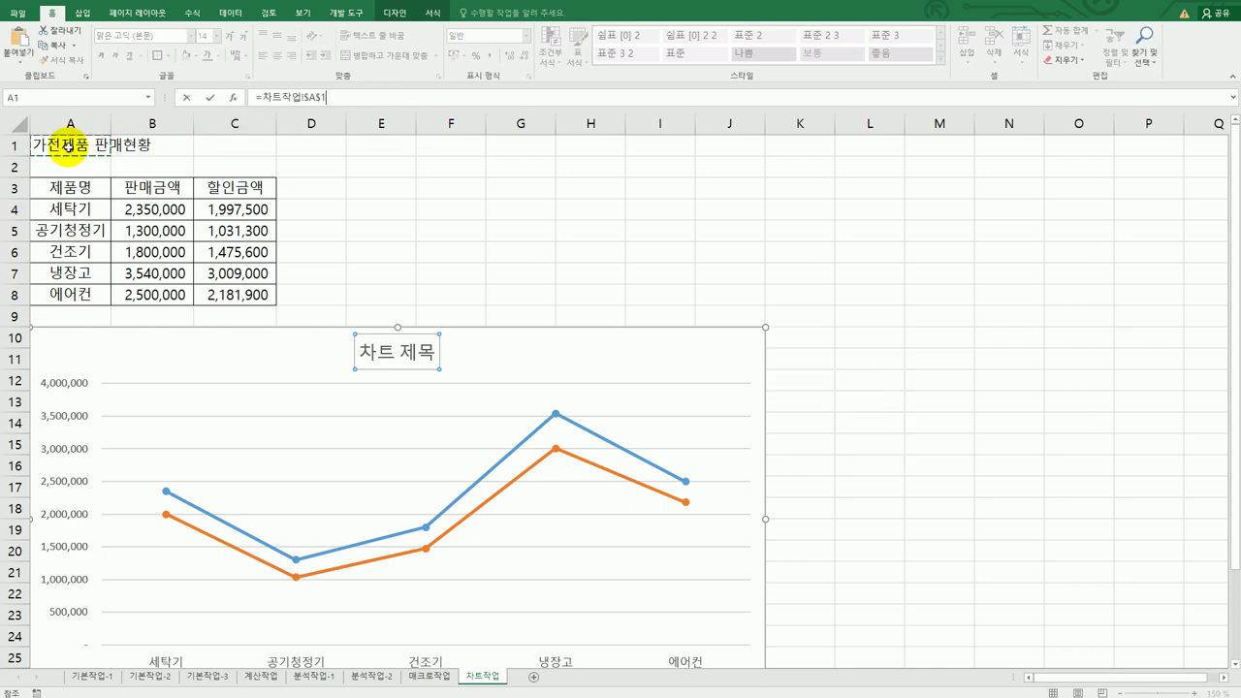
pyautogui.press('Return')
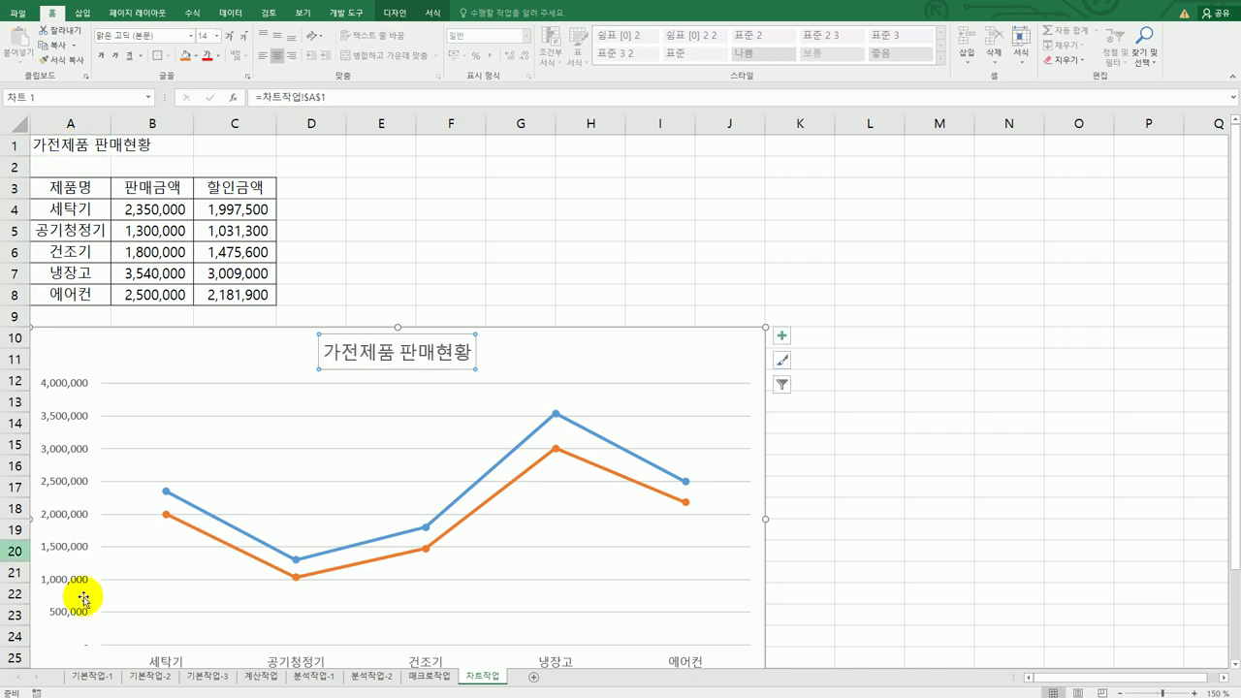
# Step: Add a data label to only the 공기청정기 point of the 할인금액 series, showing series name and value, positioned 아래쪽
pyautogui.scroll(-1, 826, 494)
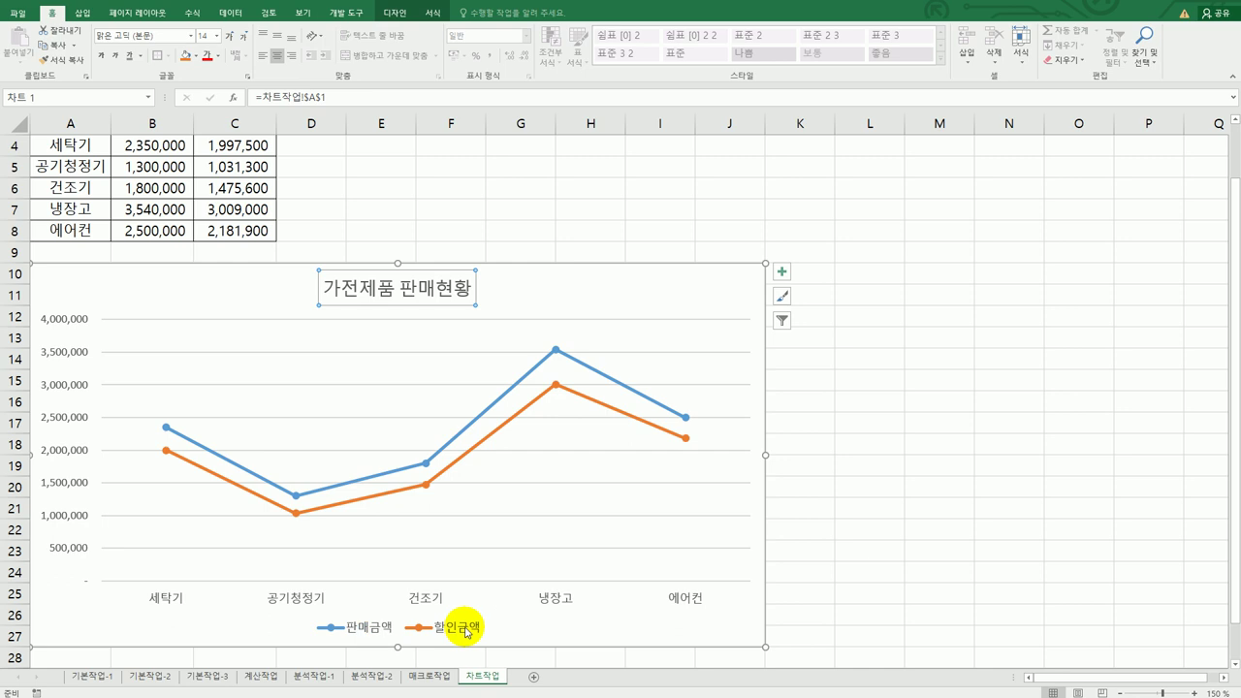
pyautogui.click(296, 514)
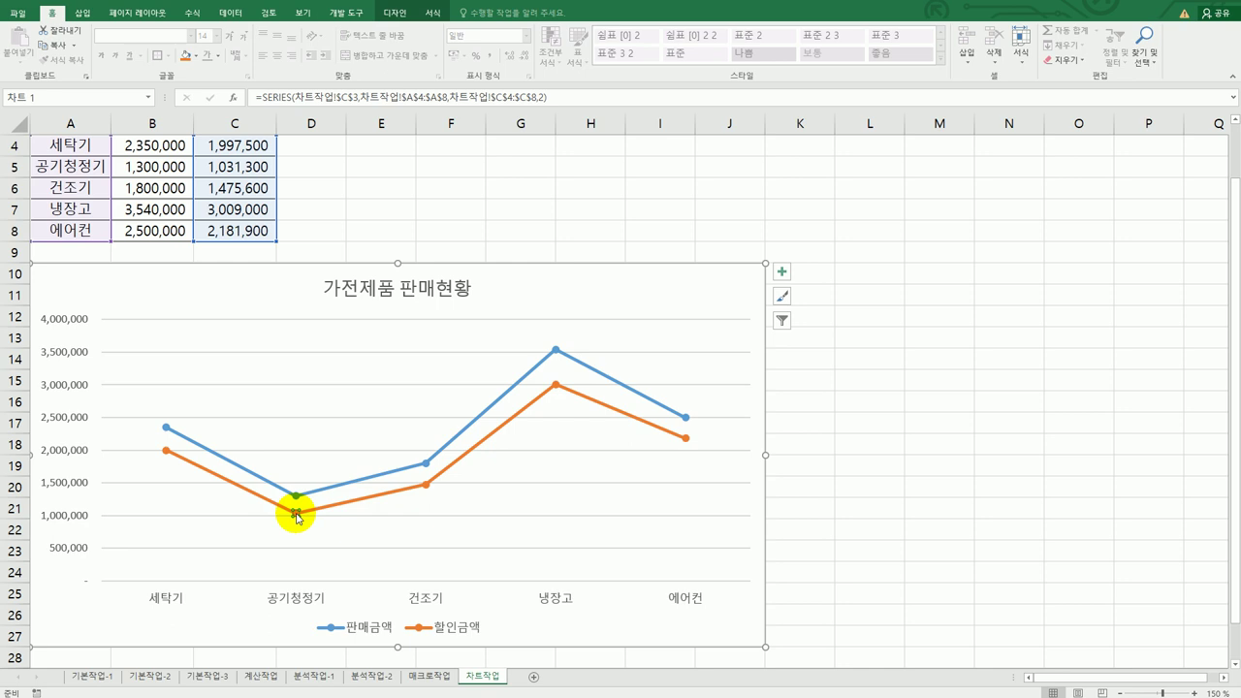
pyautogui.rightClick(297, 517)
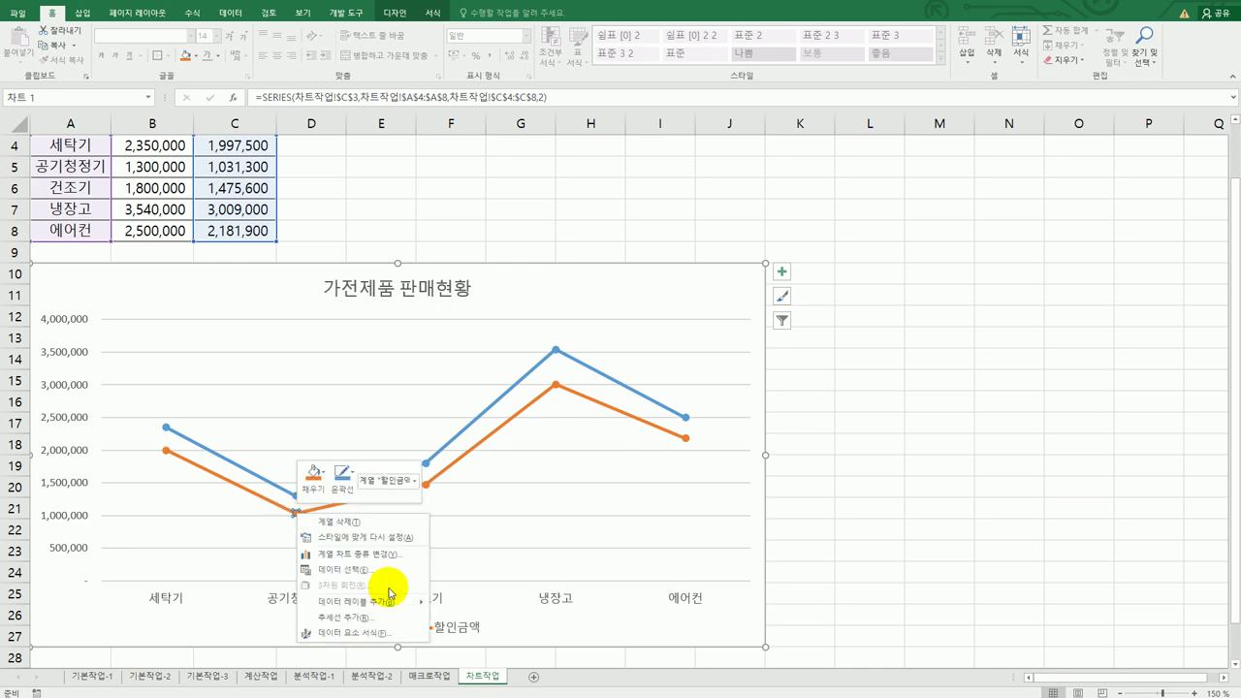
pyautogui.moveTo(406, 601)
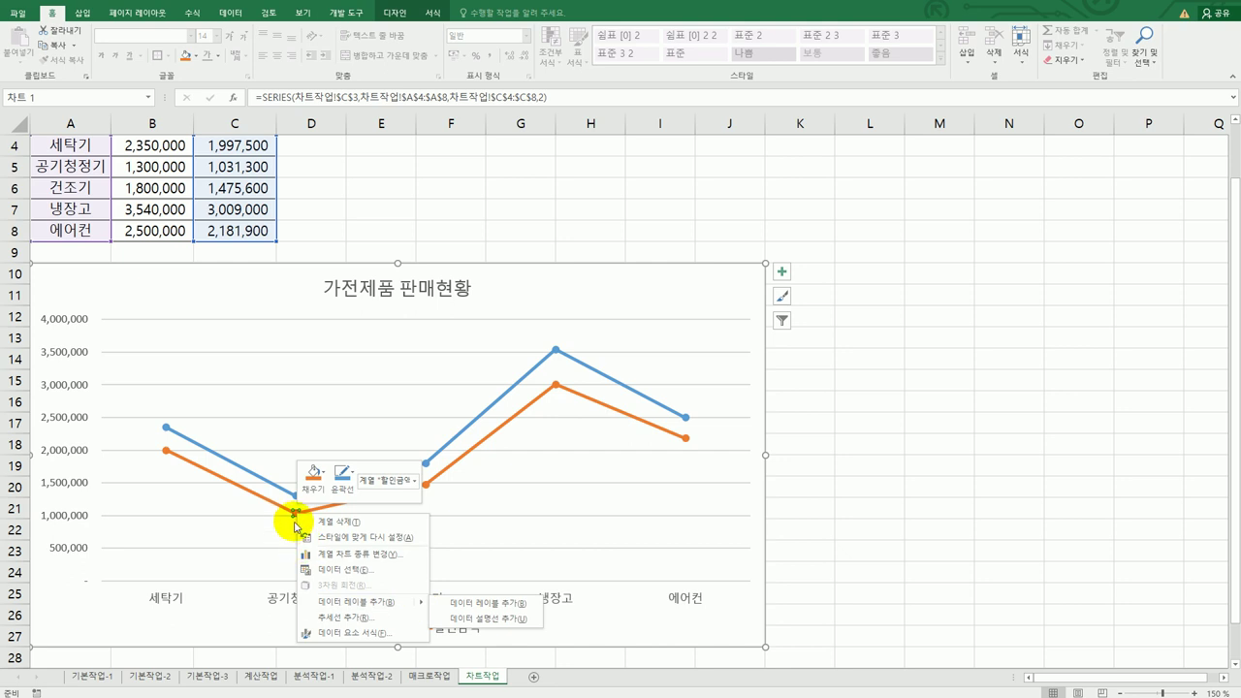
pyautogui.click(781, 275)
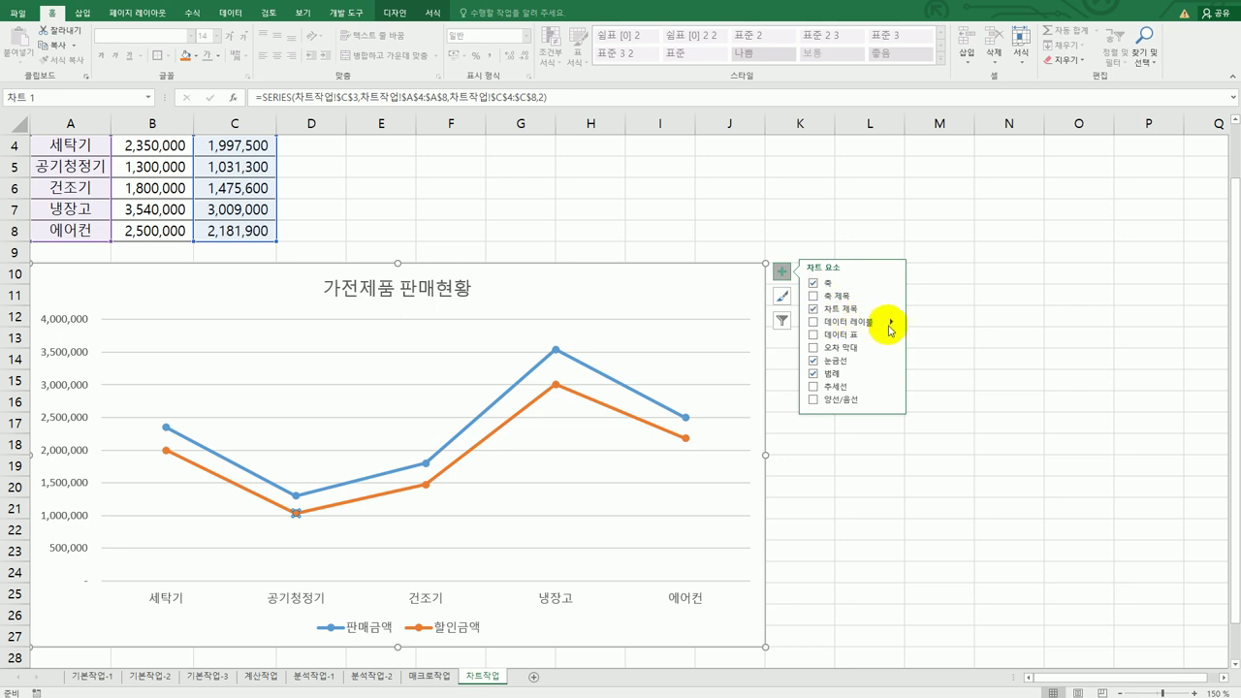
pyautogui.moveTo(893, 330)
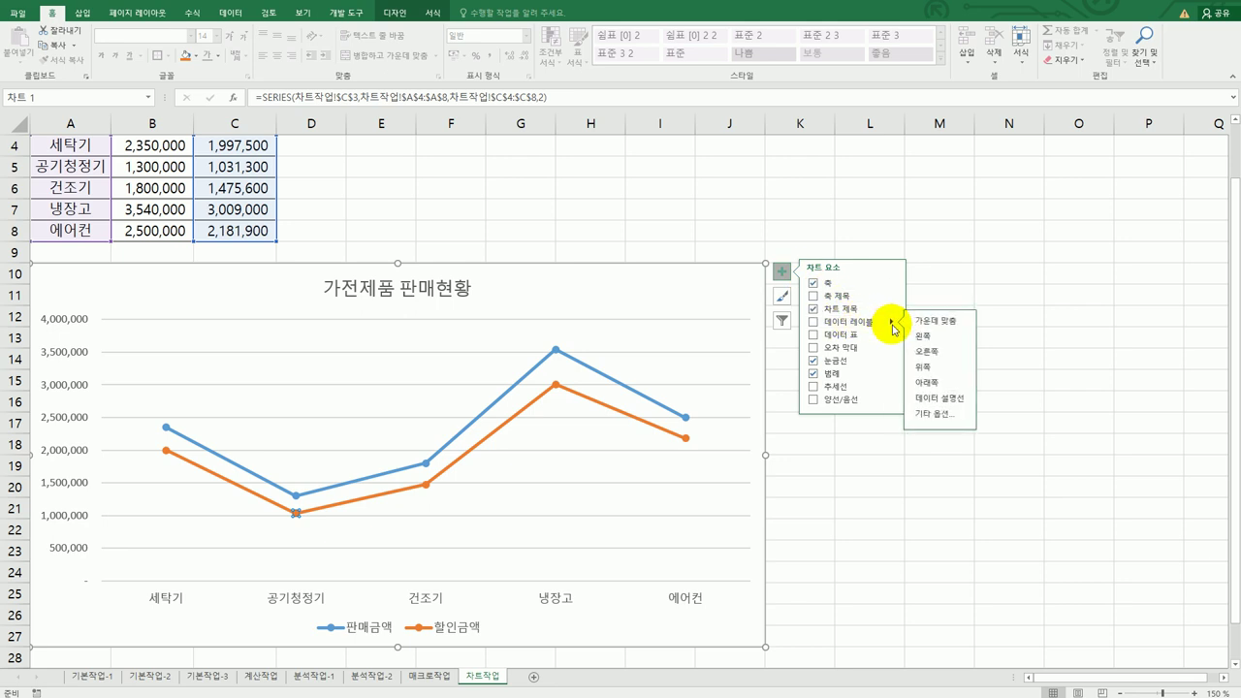
pyautogui.click(955, 417)
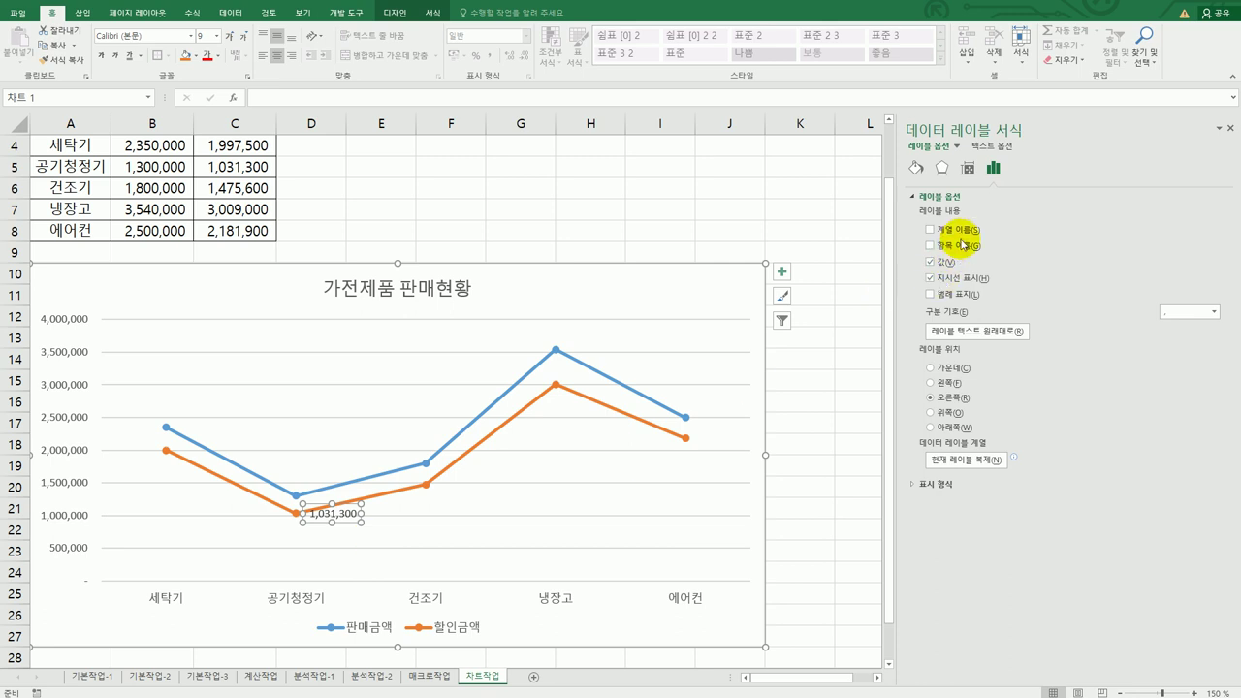
pyautogui.click(929, 229)
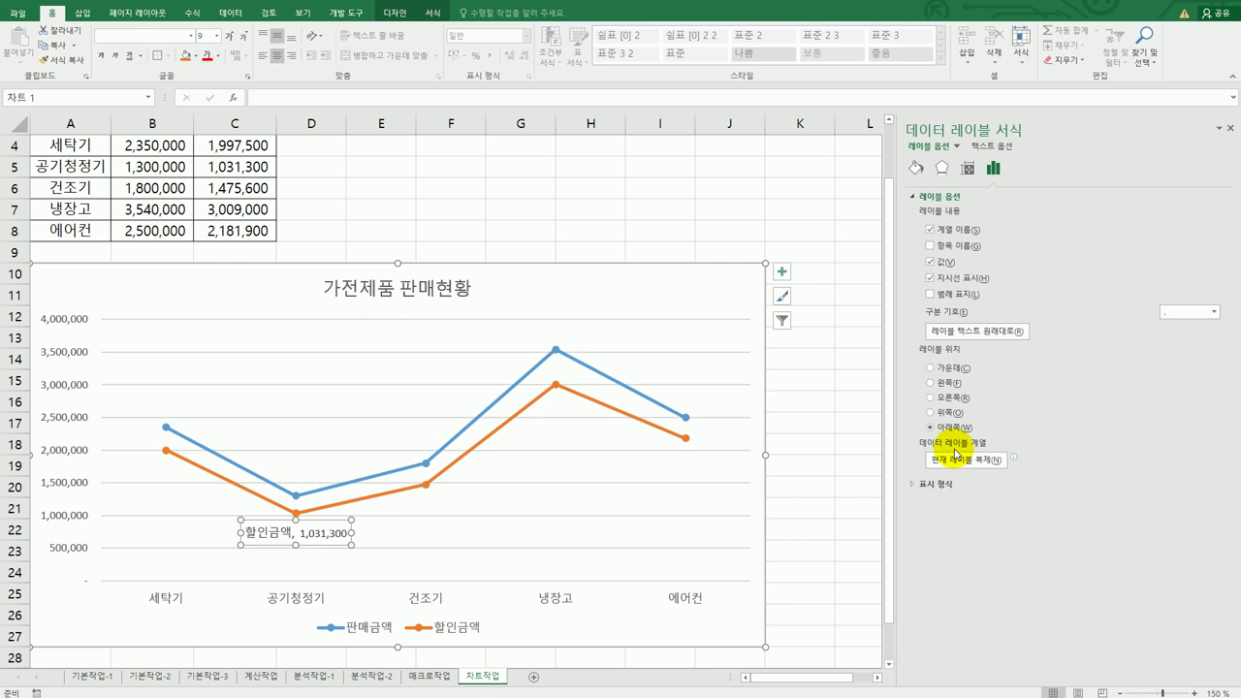
# Step: Add only a primary vertical axis title (기본 세로) to the chart with the text 금액
pyautogui.click(781, 271)
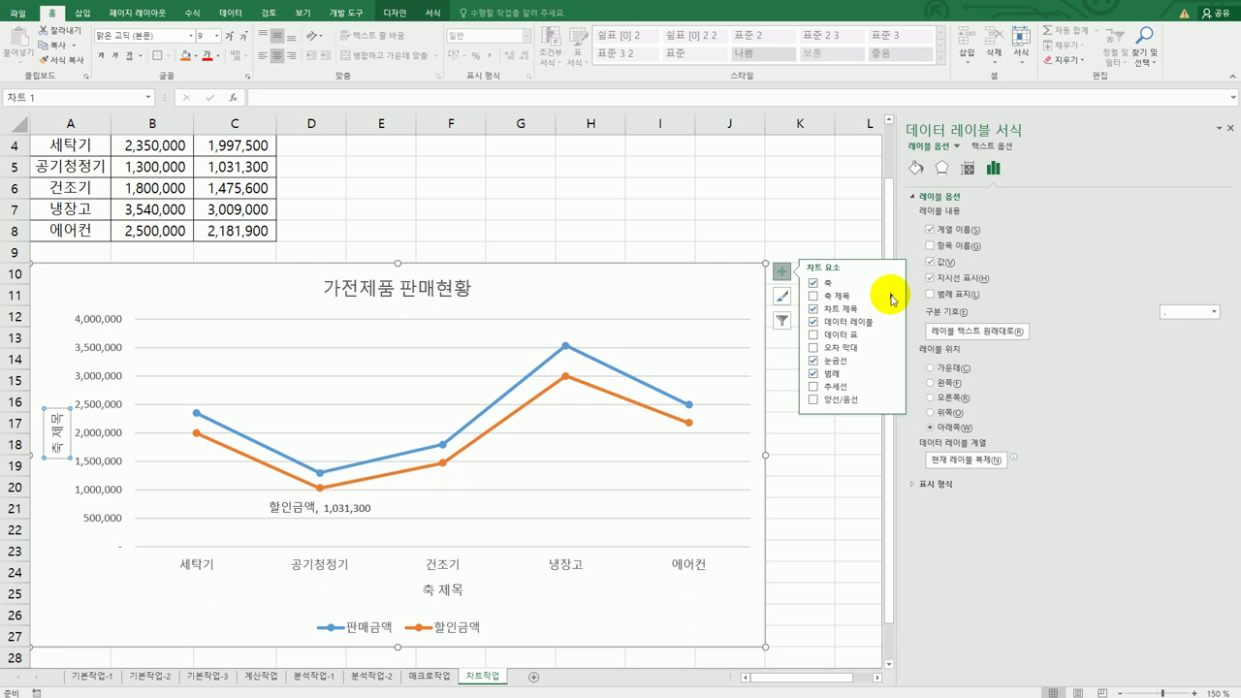
pyautogui.click(940, 305)
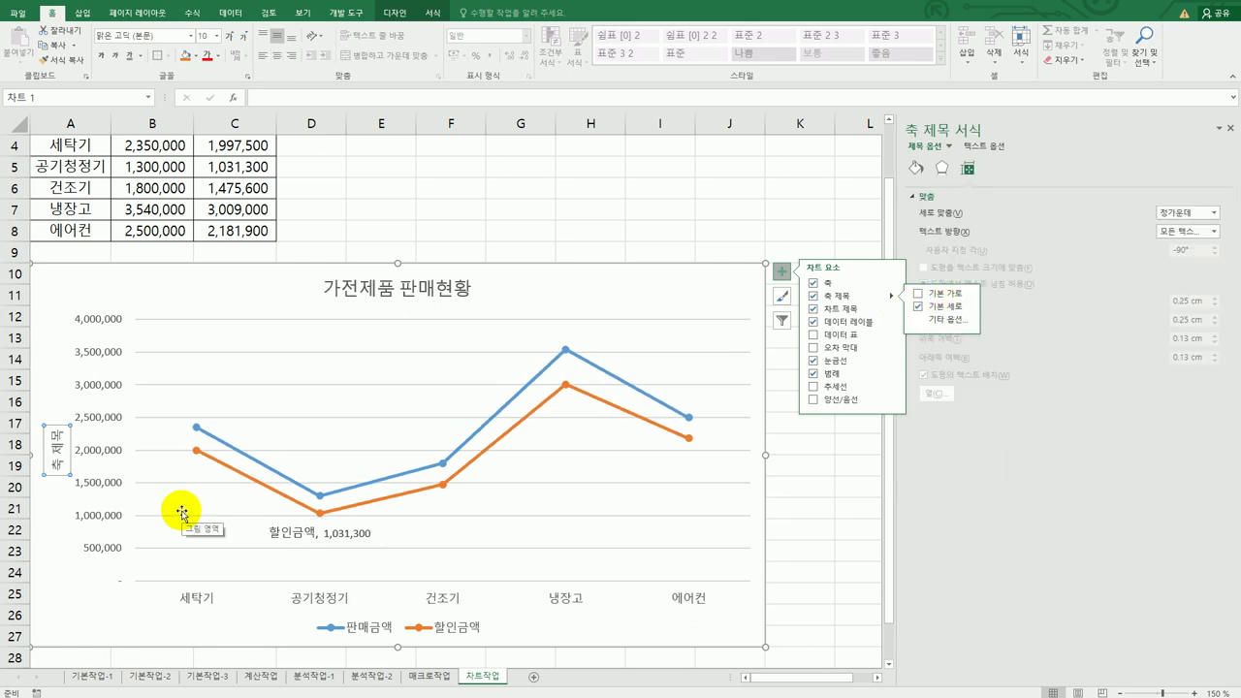
pyautogui.moveTo(54, 434); pyautogui.dragTo(60, 475)
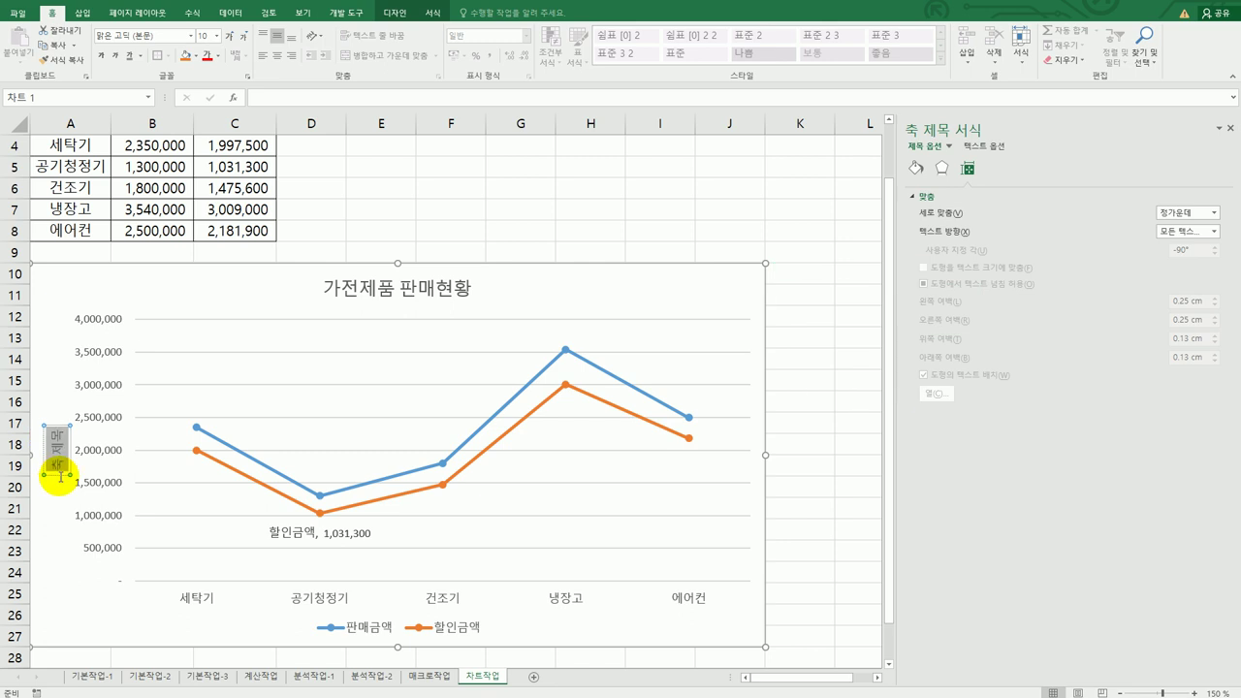
pyautogui.write('금액')
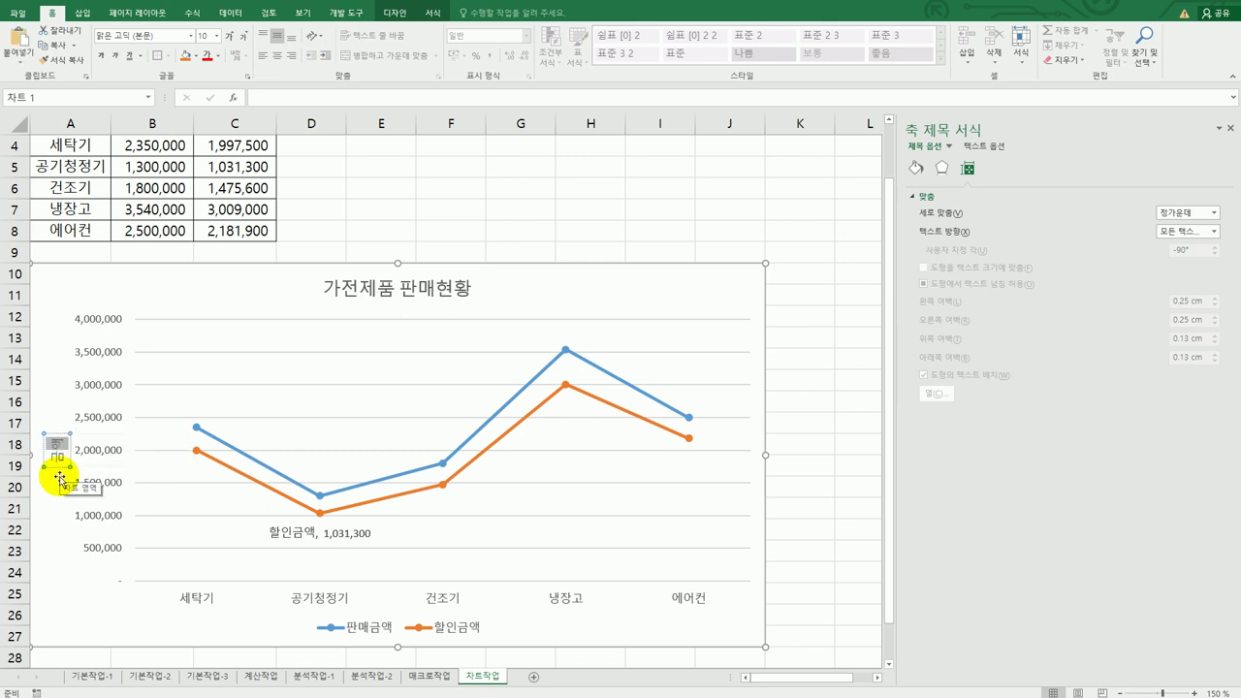
# Step: Set the text direction of the vertical axis title 금액 to 세로
pyautogui.click(60, 467)
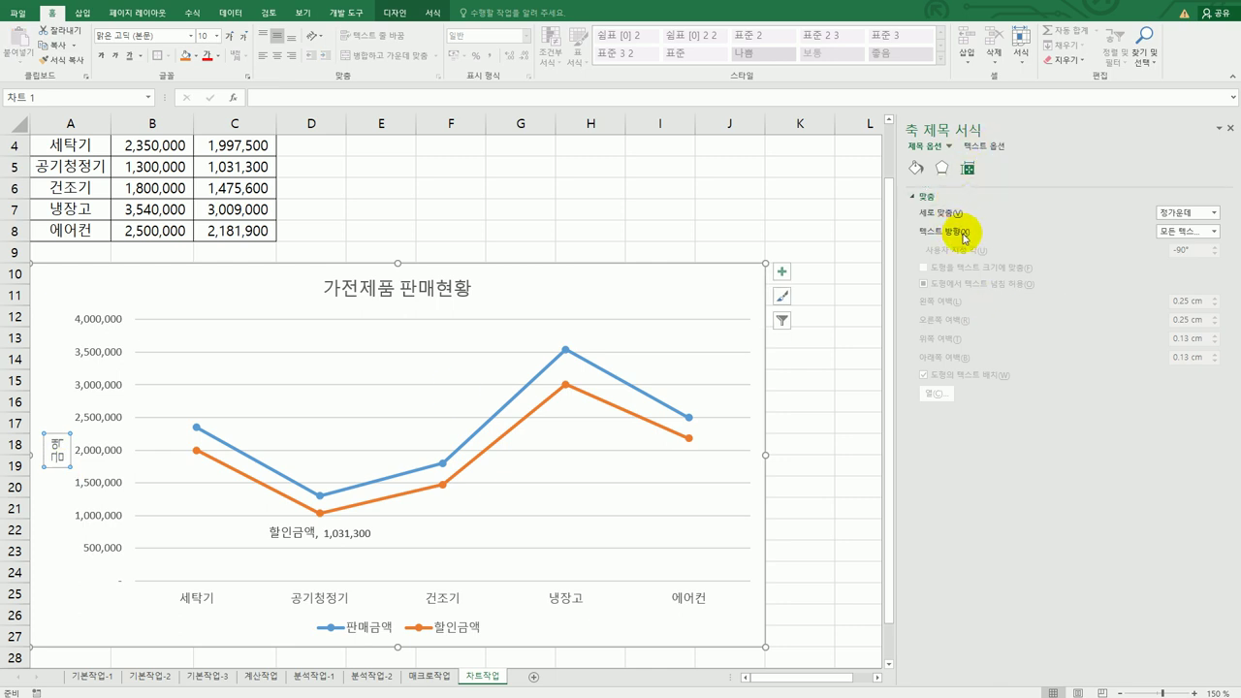
pyautogui.click(1214, 232)
pyautogui.click(1180, 298)
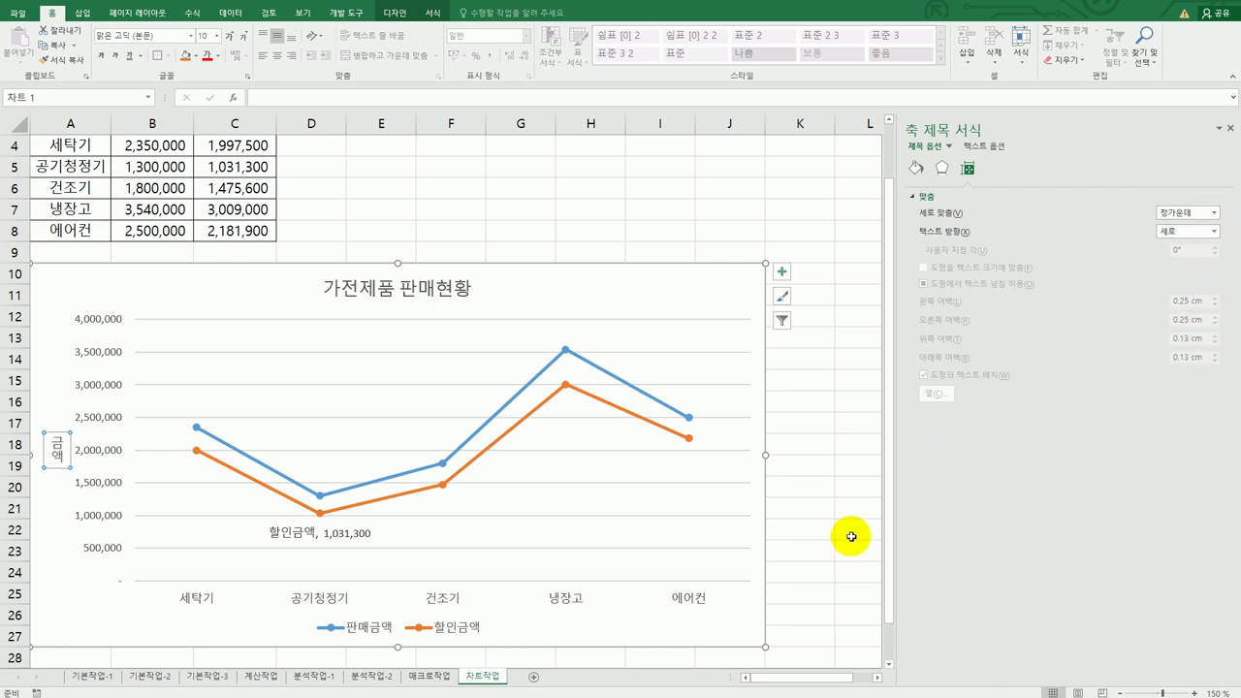
# Step: Apply the smallest blue 네온 (glow) variation as a shape effect to the chart area
pyautogui.click(729, 281)
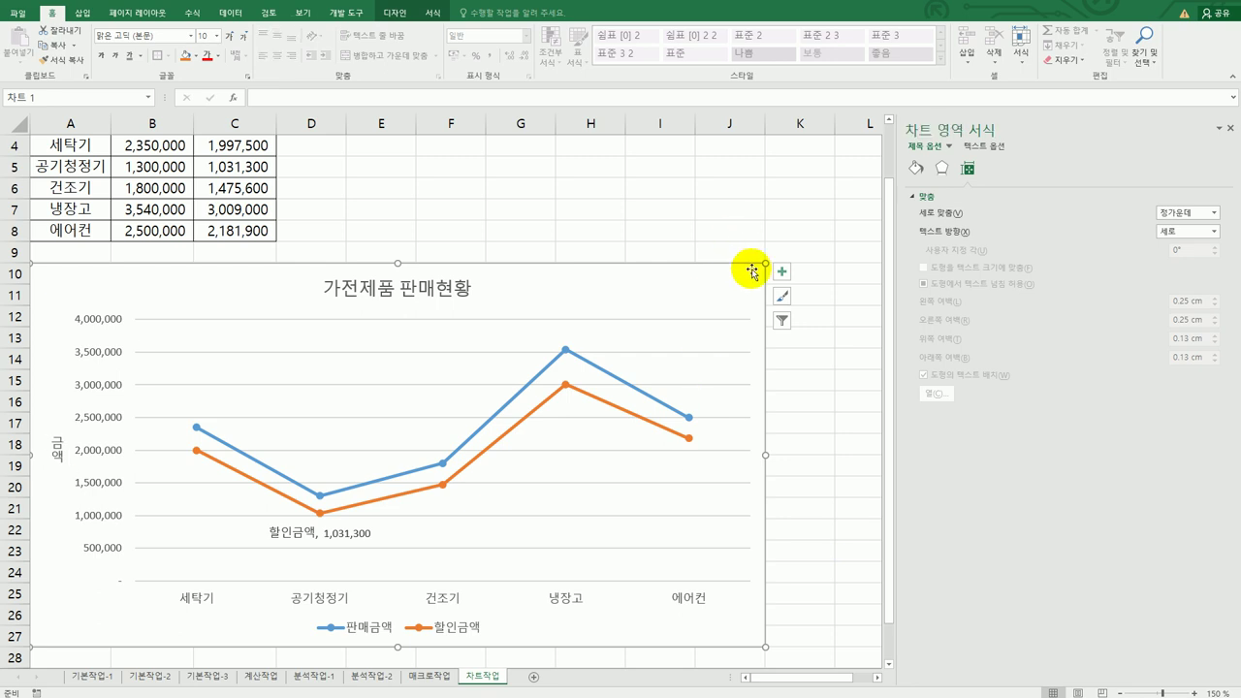
pyautogui.click(941, 169)
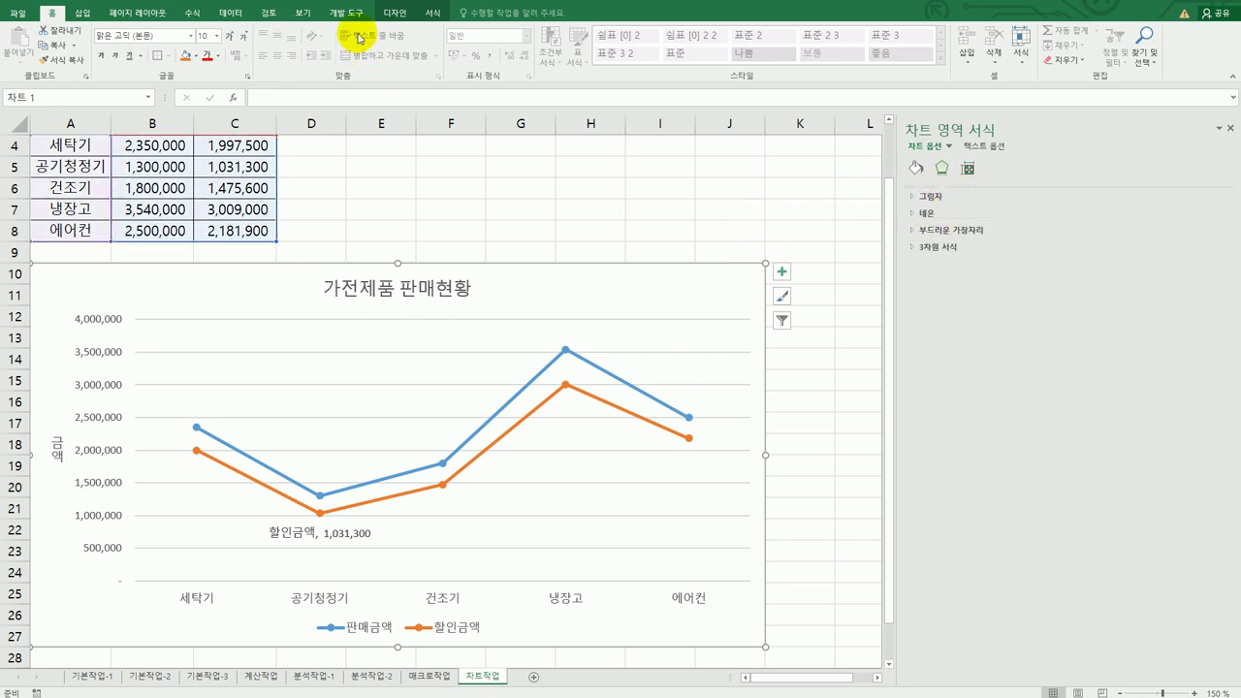
pyautogui.click(428, 13)
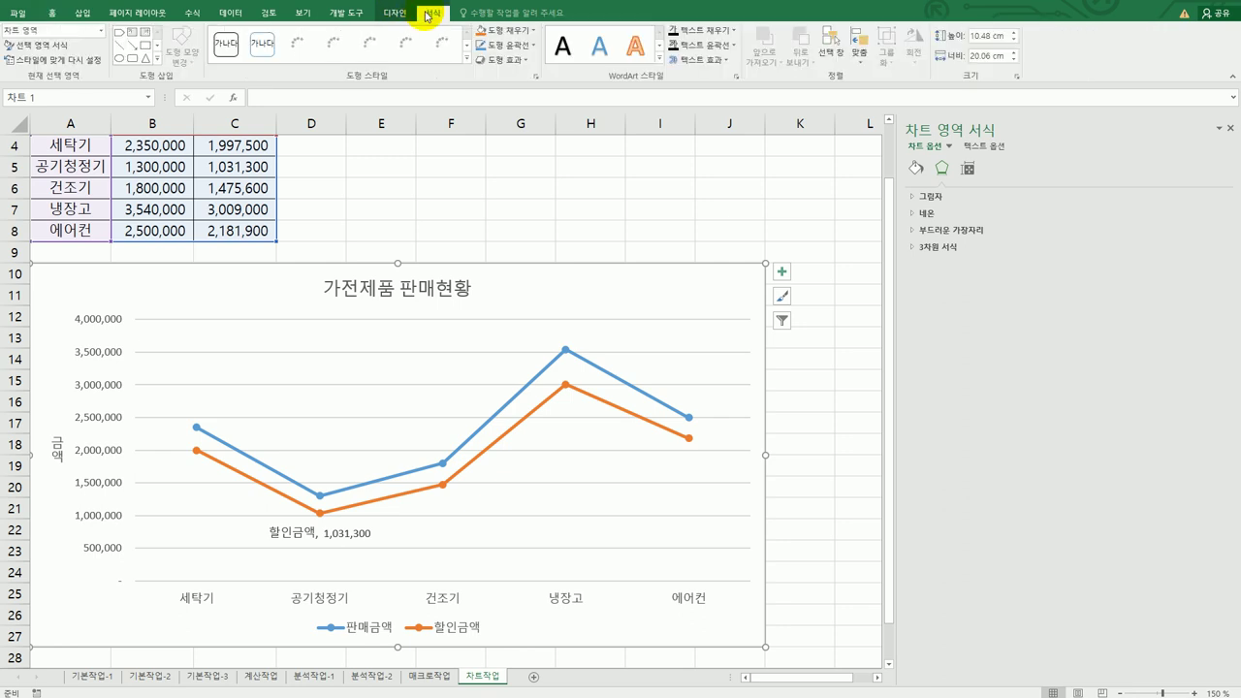
pyautogui.click(511, 61)
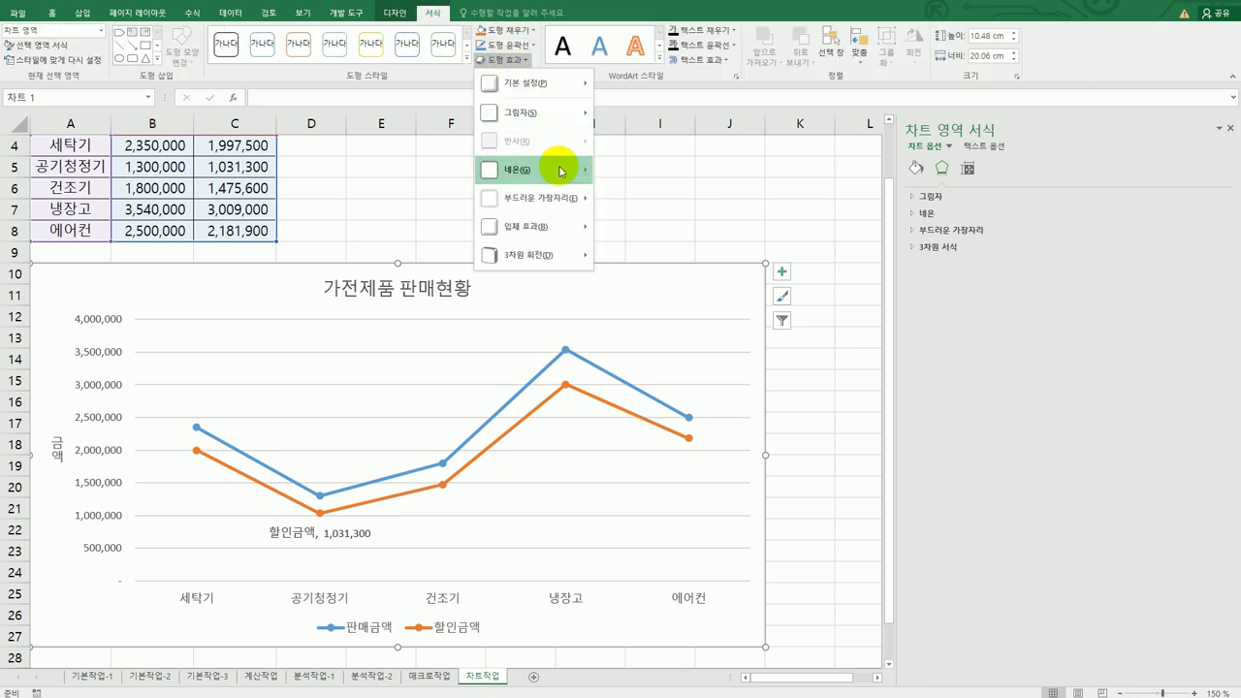
pyautogui.moveTo(559, 170)
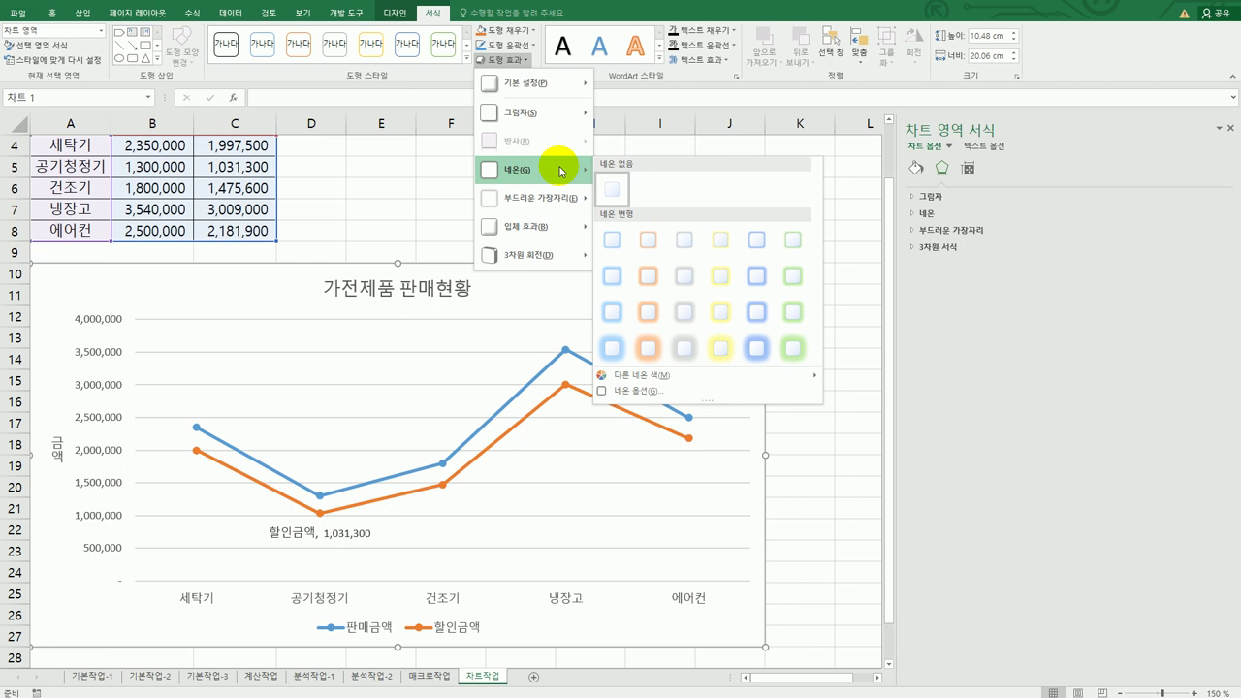
pyautogui.click(624, 239)
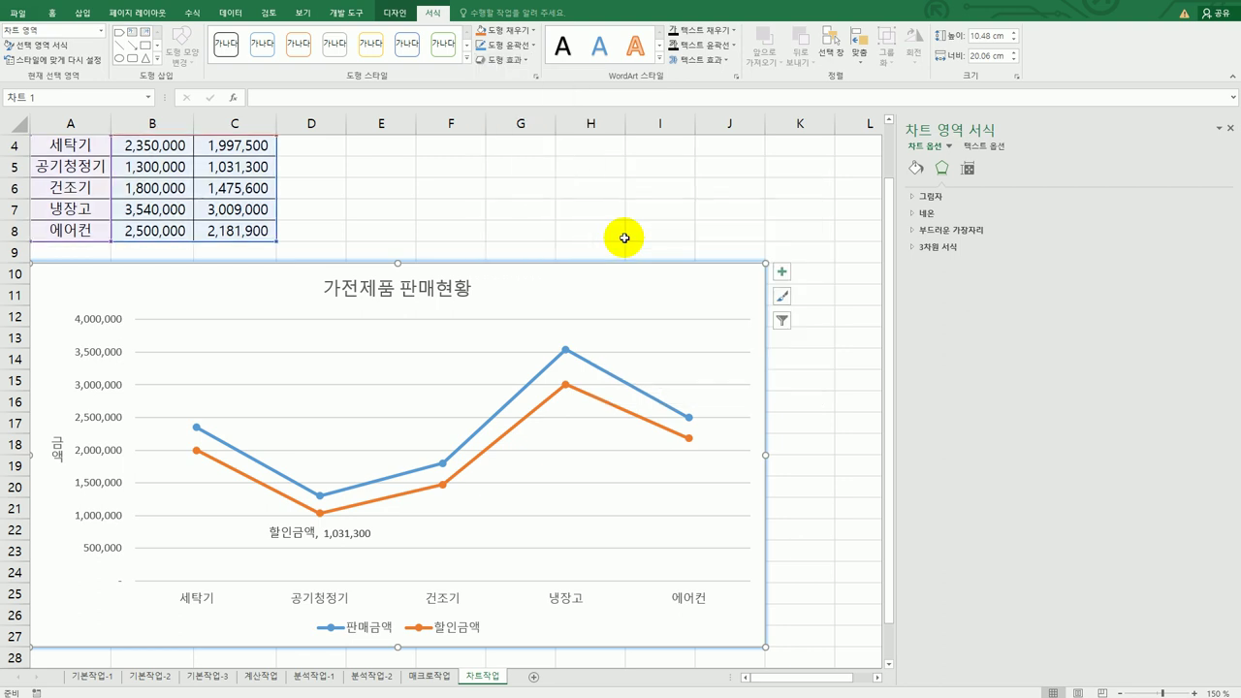
# Step: Give the chart area's border rounded corners (둥근 모서리), deselect the chart and close the formatting pane
pyautogui.click(915, 175)
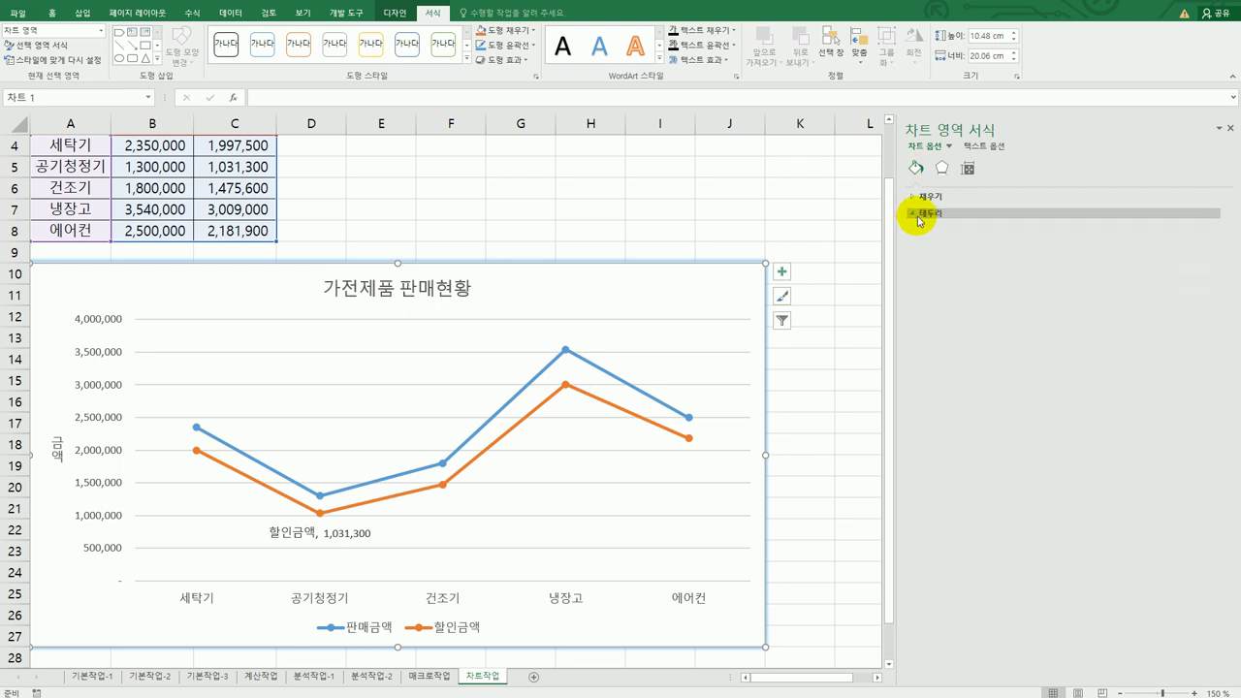
pyautogui.click(918, 216)
pyautogui.click(957, 520)
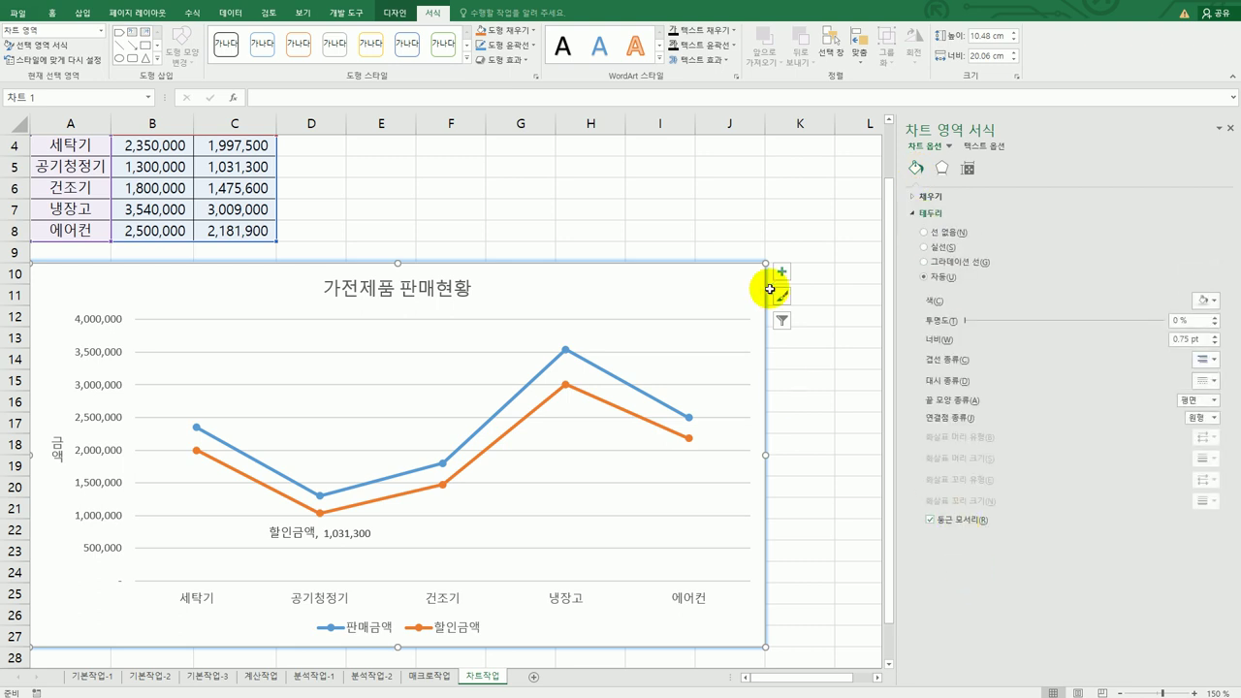
pyautogui.click(792, 472)
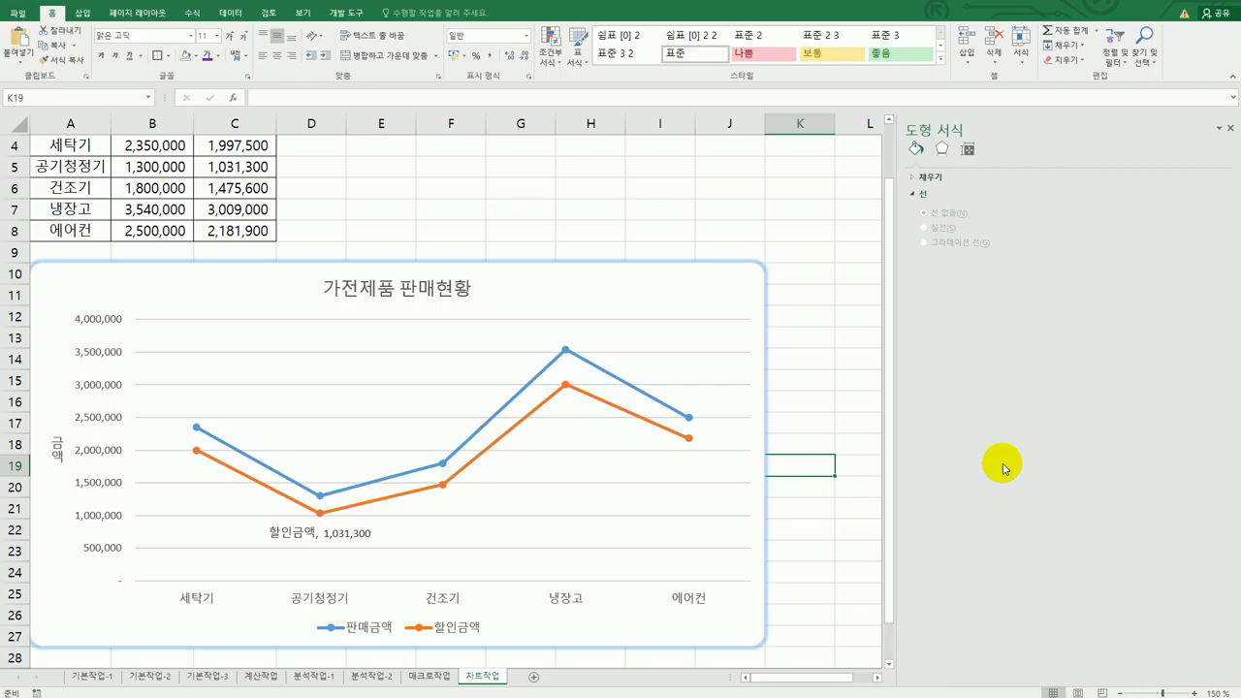
pyautogui.click(1229, 129)
pyautogui.click(940, 548)
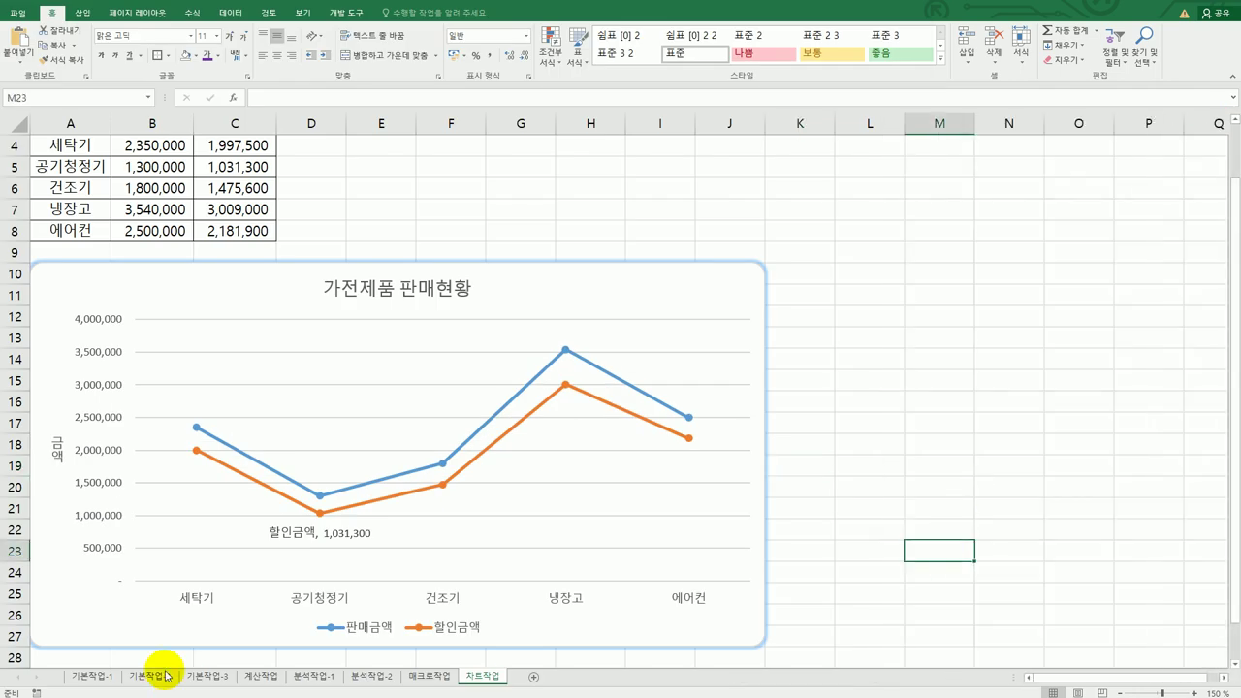